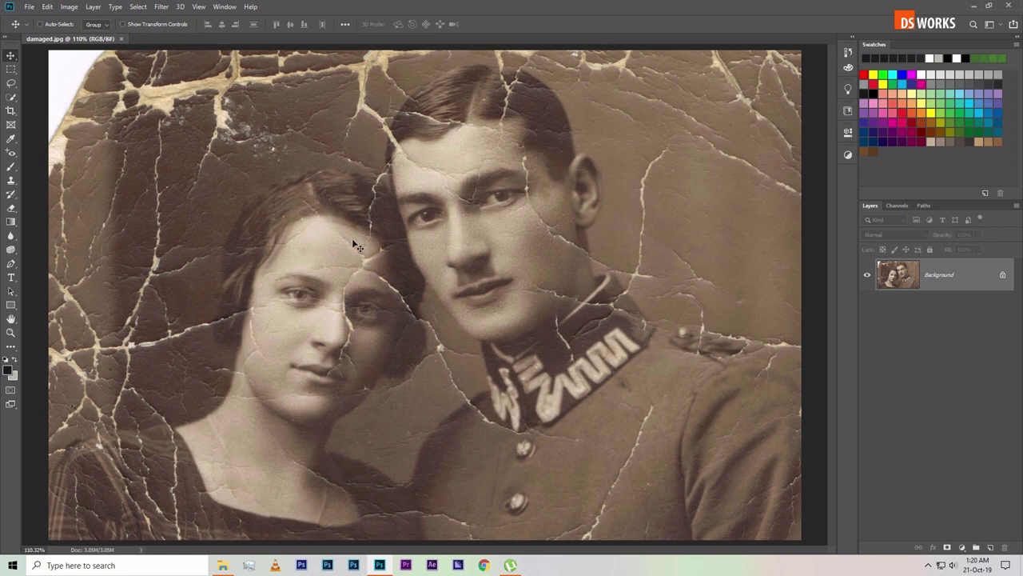
- Test the Clone Stamp by copying a uniform button, then undo the copy
{"action": "left_click", "coordinate": [11, 181]}
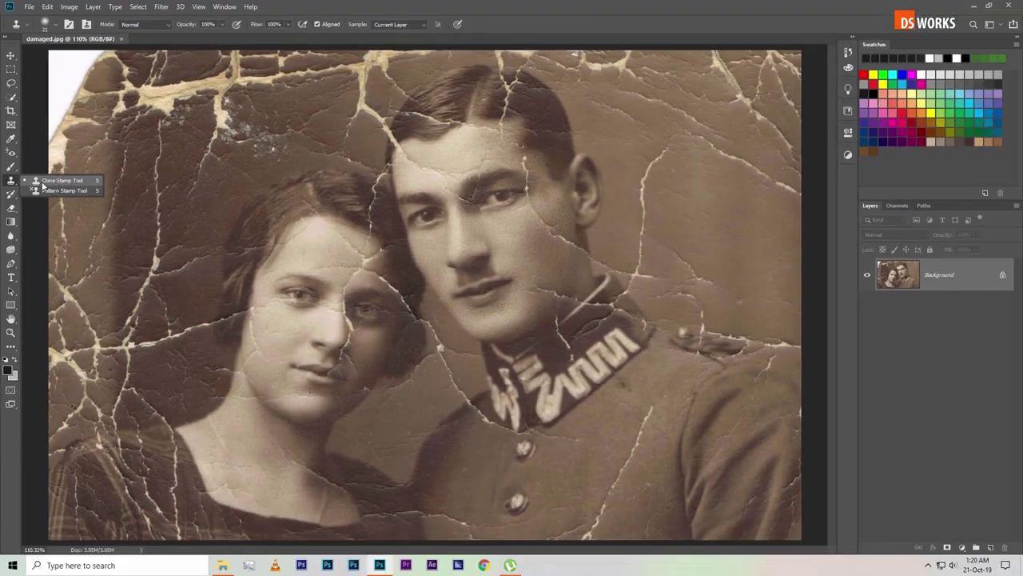
{"action": "left_click", "coordinate": [43, 184]}
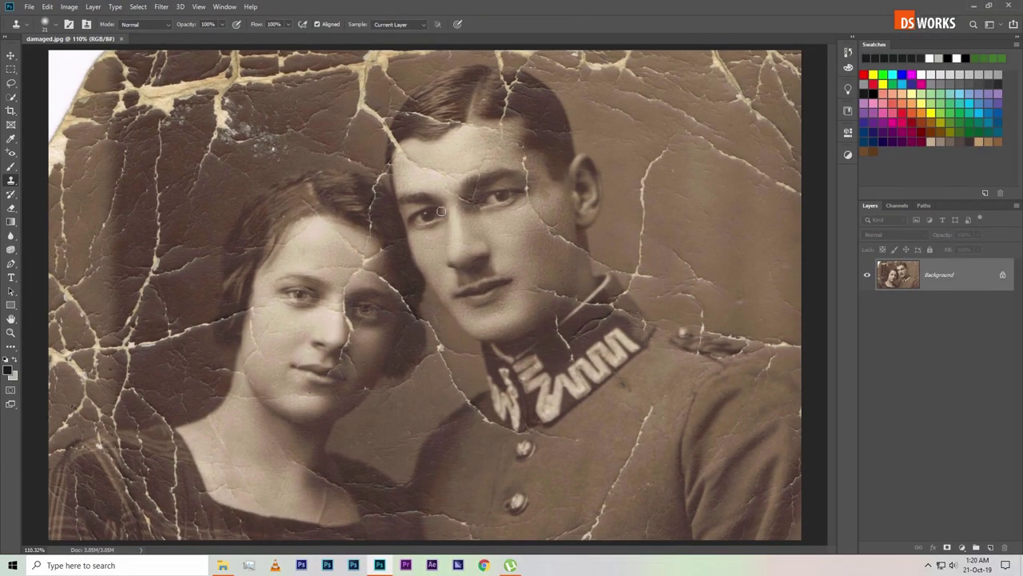
{"action": "scroll", "coordinate": [393, 235], "scroll_direction": "up", "scroll_amount": 2}
{"action": "scroll", "coordinate": [393, 237], "scroll_direction": "up", "scroll_amount": 2}
{"action": "scroll", "coordinate": [392, 240], "scroll_direction": "up", "scroll_amount": 2}
{"action": "scroll", "coordinate": [393, 240], "scroll_direction": "up", "scroll_amount": 1}
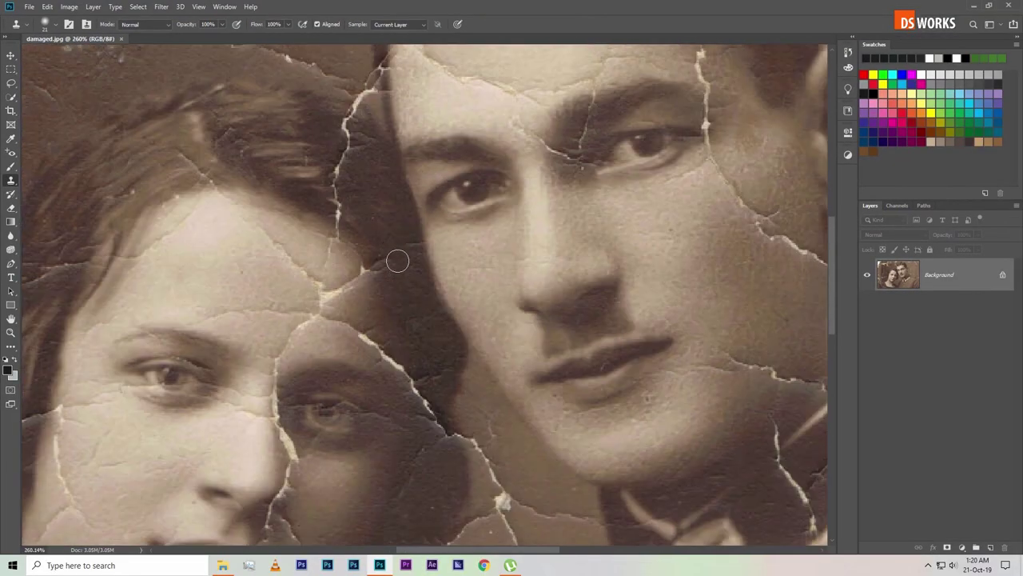
{"action": "left_click_drag", "start_coordinate": [487, 384], "coordinate": [393, 52]}
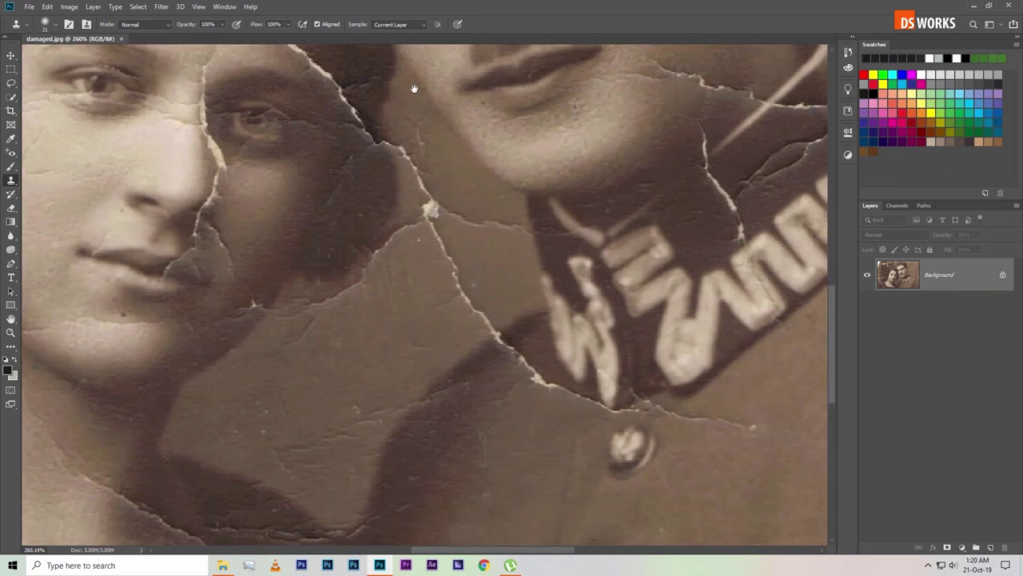
{"action": "left_click_drag", "start_coordinate": [425, 341], "coordinate": [314, 171]}
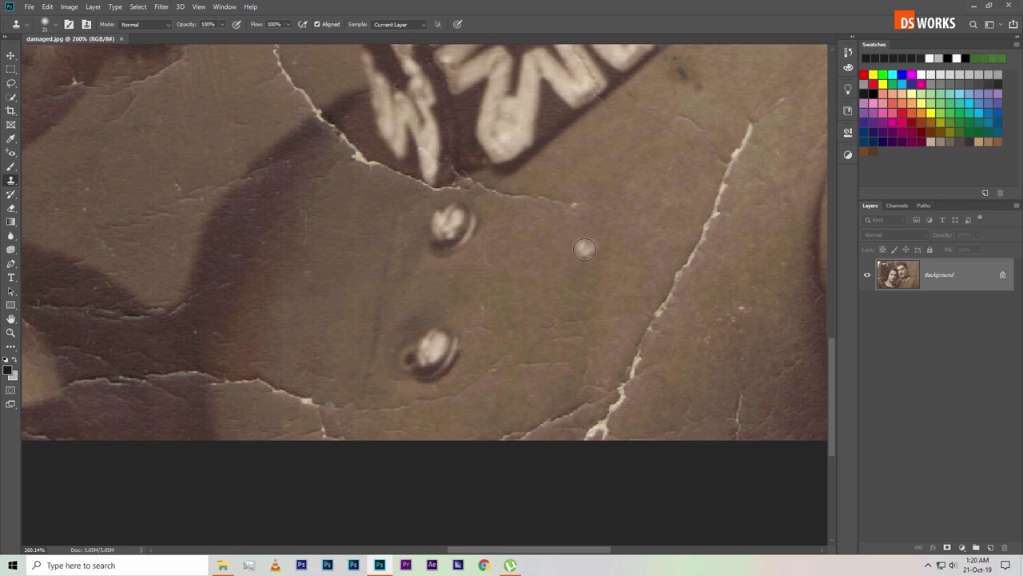
{"action": "left_click", "coordinate": [609, 253]}
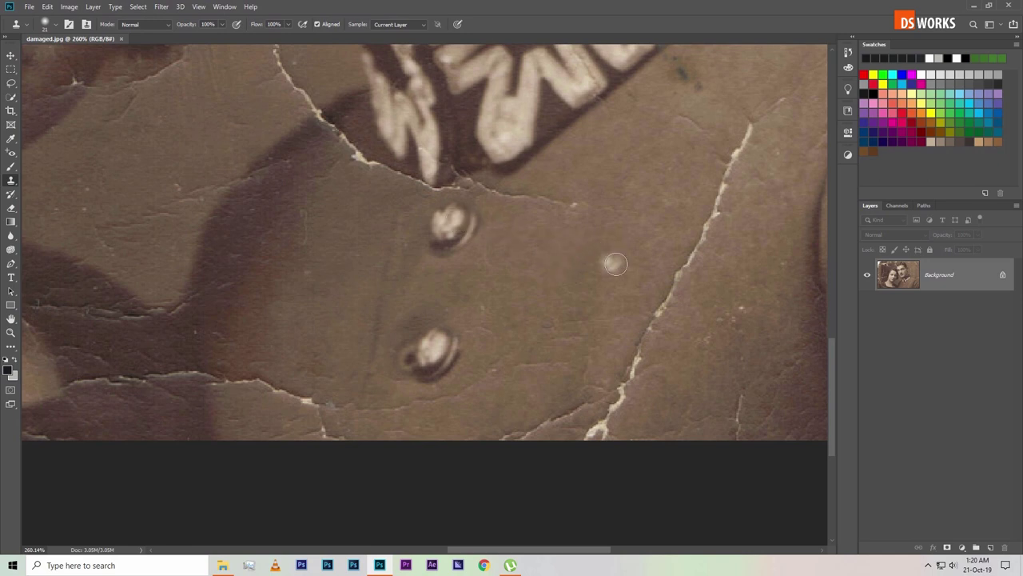
{"action": "mouse_move", "coordinate": [643, 159]}
{"action": "left_mouse_down"}
{"action": "mouse_move", "coordinate": [660, 164]}
{"action": "mouse_move", "coordinate": [672, 150]}
{"action": "mouse_move", "coordinate": [667, 179]}
{"action": "mouse_move", "coordinate": [610, 210]}
{"action": "left_mouse_up"}
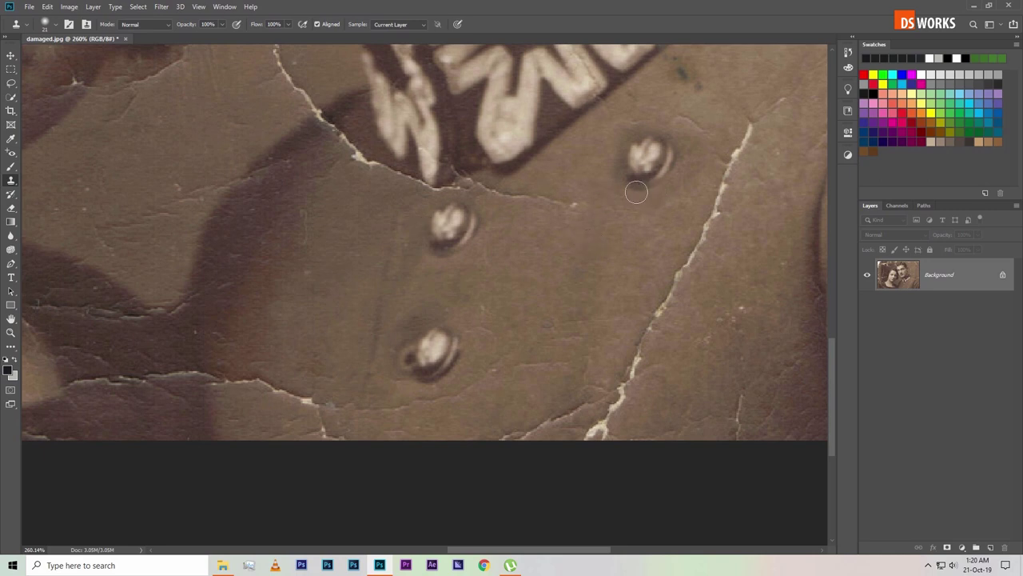
{"action": "key", "text": "ctrl+z"}
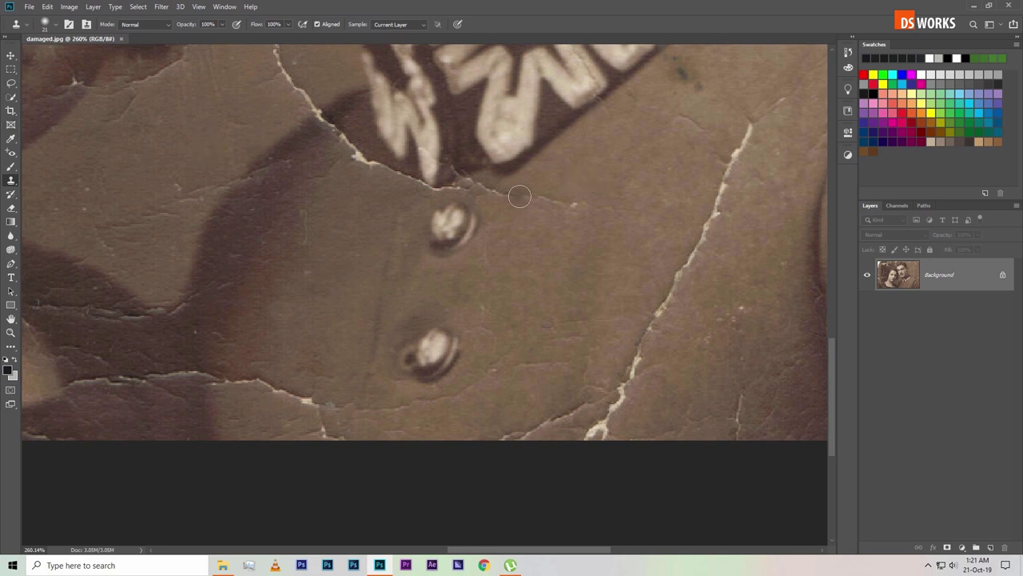
- Fit the photo in the window and select the Healing Brush Tool
{"action": "key", "text": "ctrl+0"}
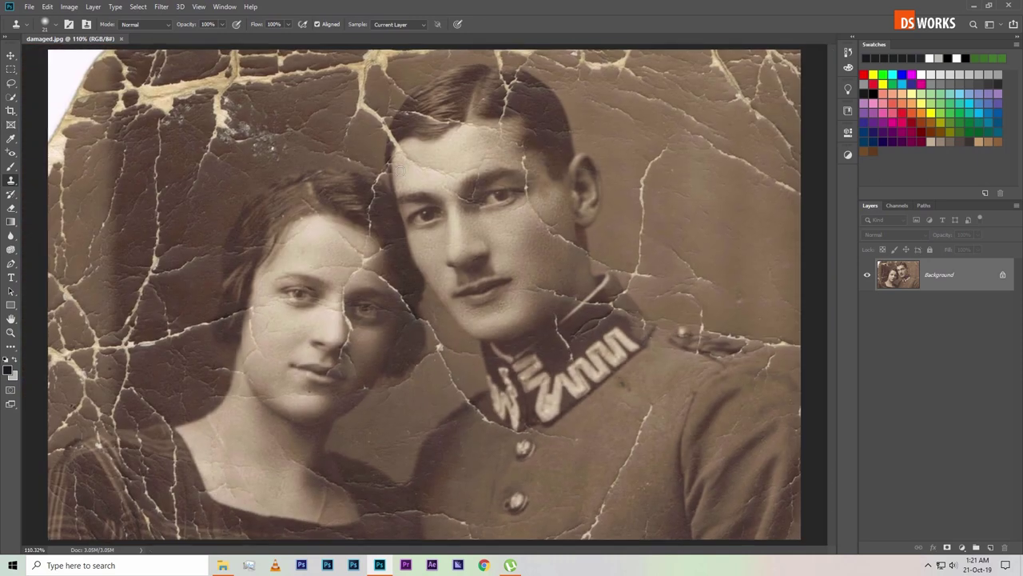
{"action": "scroll", "coordinate": [321, 203], "scroll_direction": "up", "scroll_amount": 3}
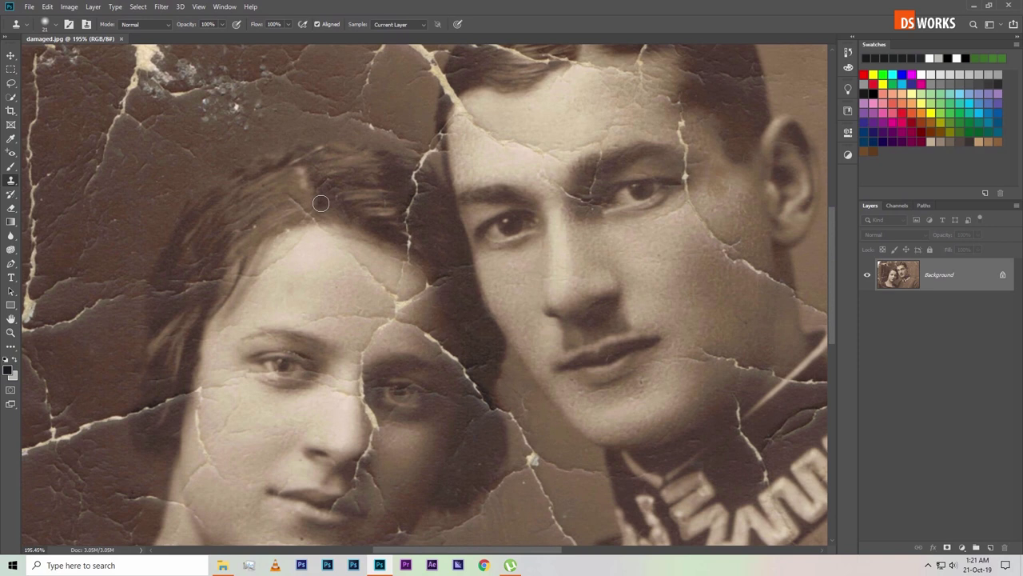
{"action": "scroll", "coordinate": [258, 195], "scroll_direction": "up", "scroll_amount": 2}
{"action": "scroll", "coordinate": [256, 195], "scroll_direction": "down", "scroll_amount": 1}
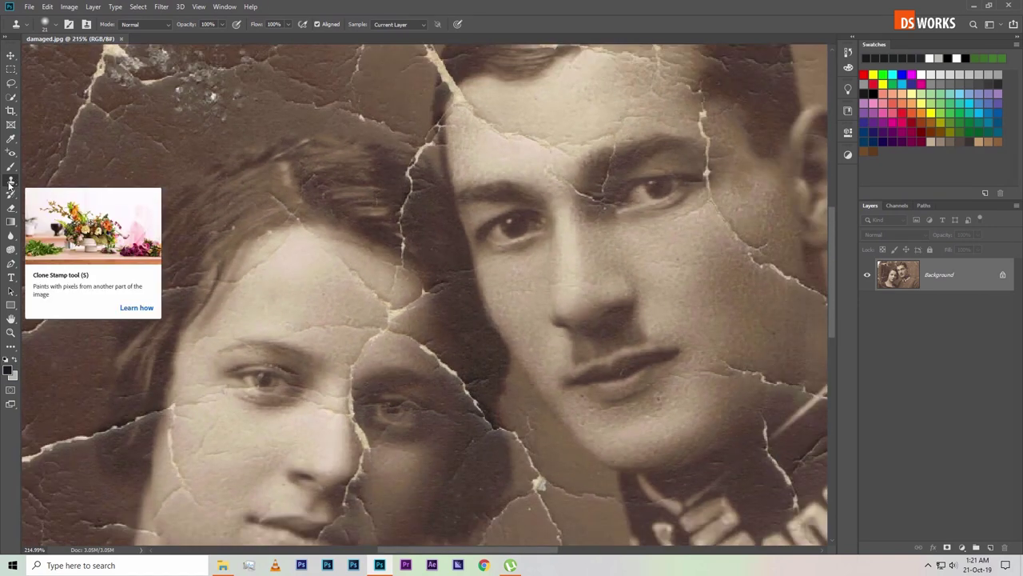
{"action": "left_click", "coordinate": [10, 155]}
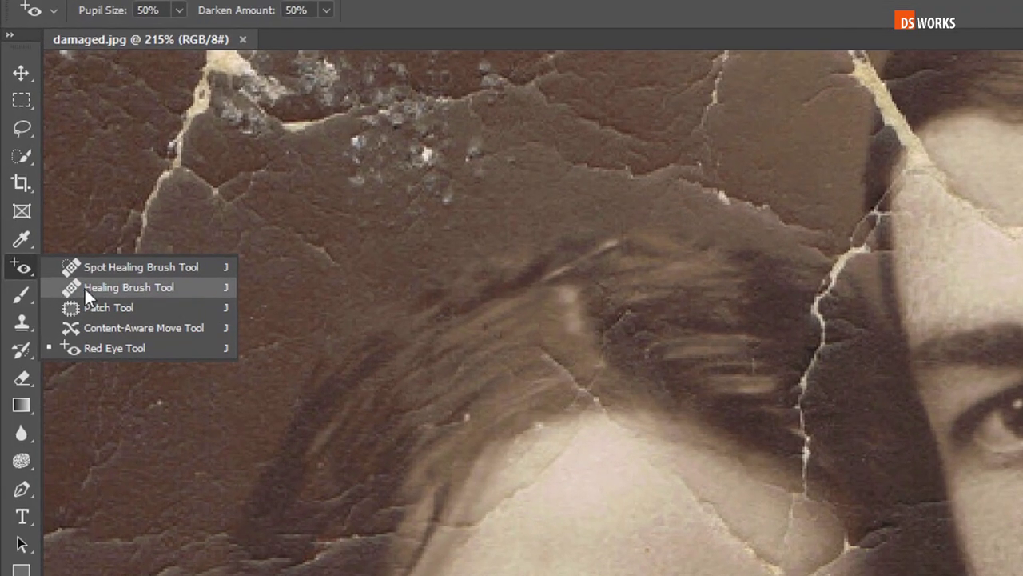
{"action": "left_click", "coordinate": [185, 286]}
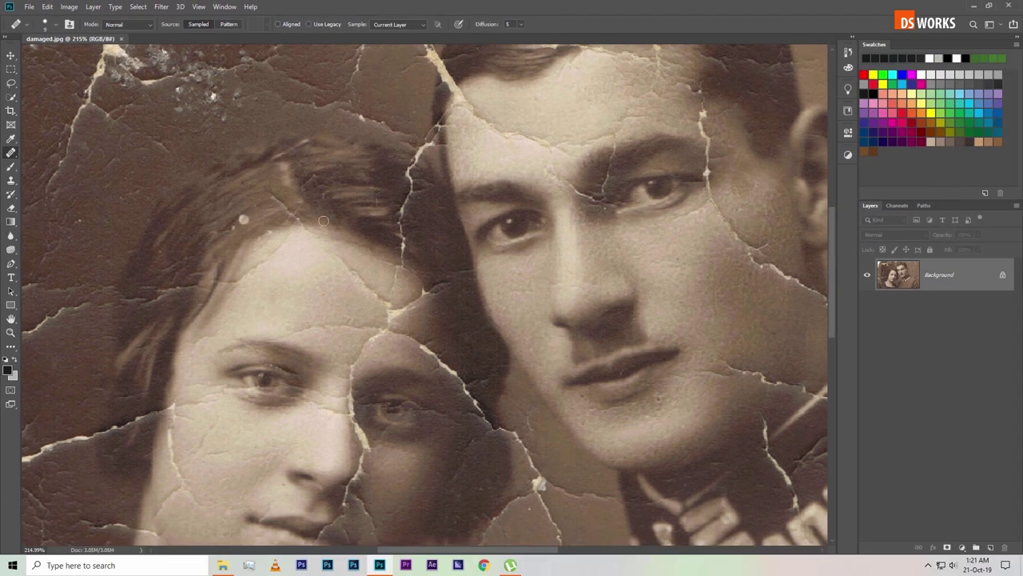
- Sample clean forehead skin and heal the crack across the woman's forehead
{"action": "scroll", "coordinate": [402, 230], "scroll_direction": "down", "scroll_amount": 3}
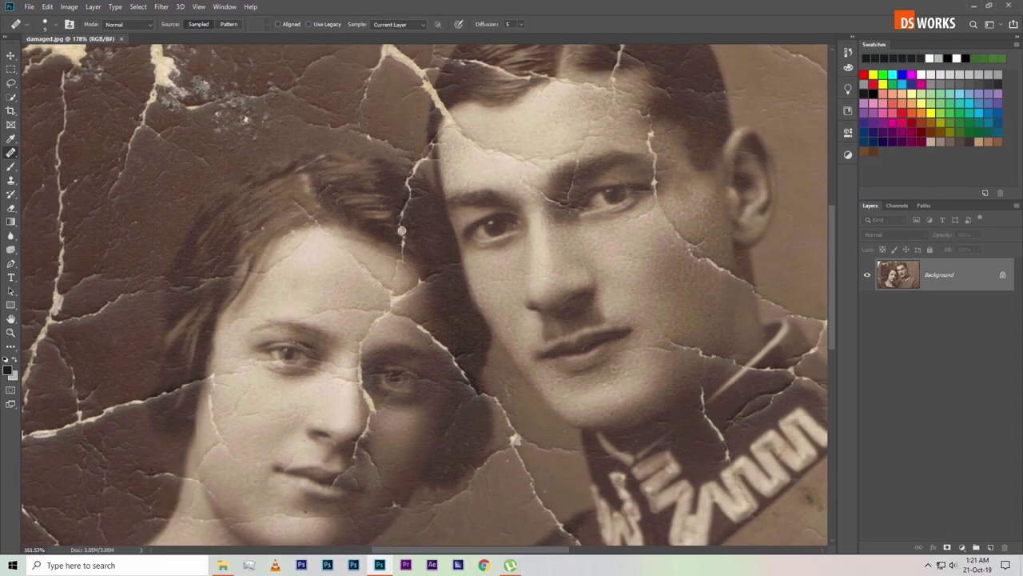
{"action": "scroll", "coordinate": [342, 298], "scroll_direction": "up", "scroll_amount": 2}
{"action": "scroll", "coordinate": [338, 289], "scroll_direction": "up", "scroll_amount": 2}
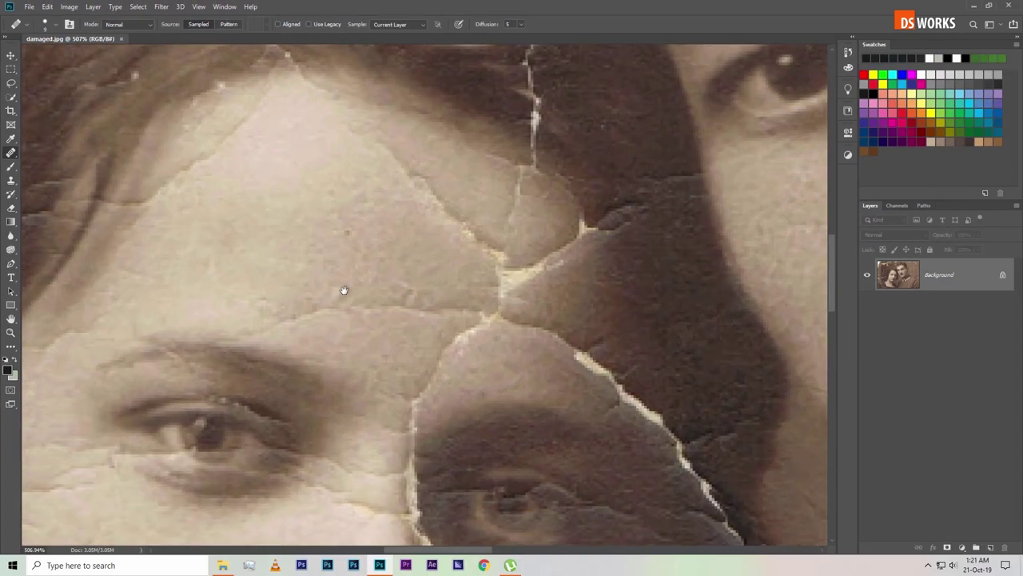
{"action": "scroll", "coordinate": [388, 224], "scroll_direction": "up", "scroll_amount": 2}
{"action": "left_click", "coordinate": [365, 231], "text": "alt"}
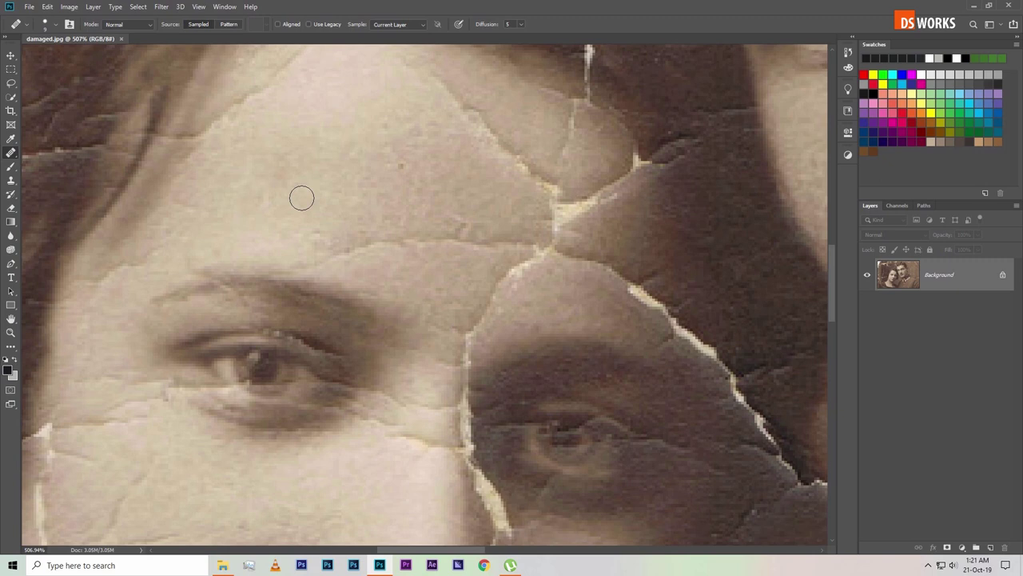
{"action": "left_click", "coordinate": [310, 223]}
{"action": "mouse_move", "coordinate": [320, 233]}
{"action": "left_mouse_down"}
{"action": "mouse_move", "coordinate": [359, 248]}
{"action": "mouse_move", "coordinate": [462, 225]}
{"action": "mouse_move", "coordinate": [534, 239]}
{"action": "left_mouse_up"}
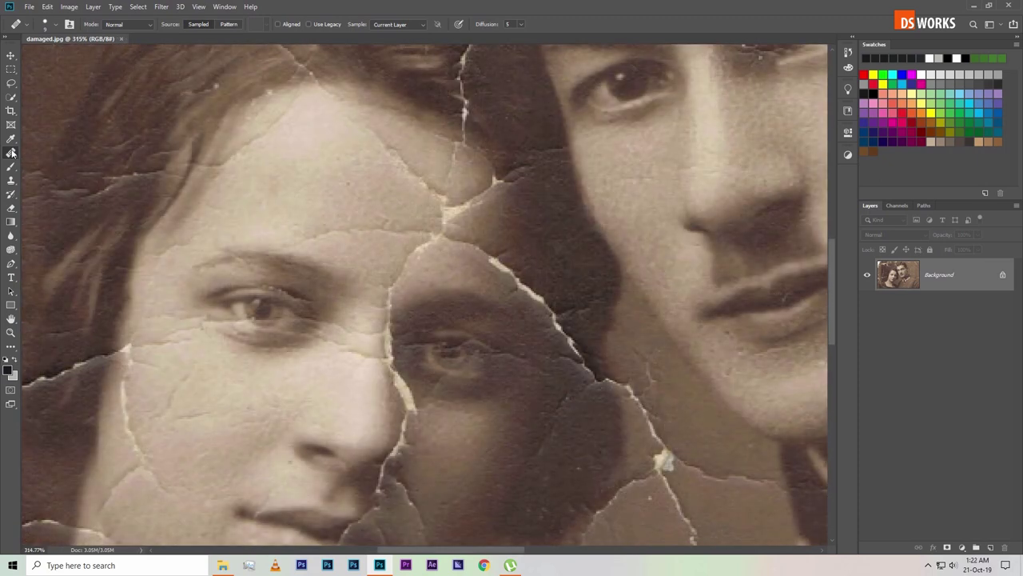
- With the Spot Healing Brush, heal the cracks above the eyebrow and along the forehead edge
{"action": "right_click", "coordinate": [12, 152]}
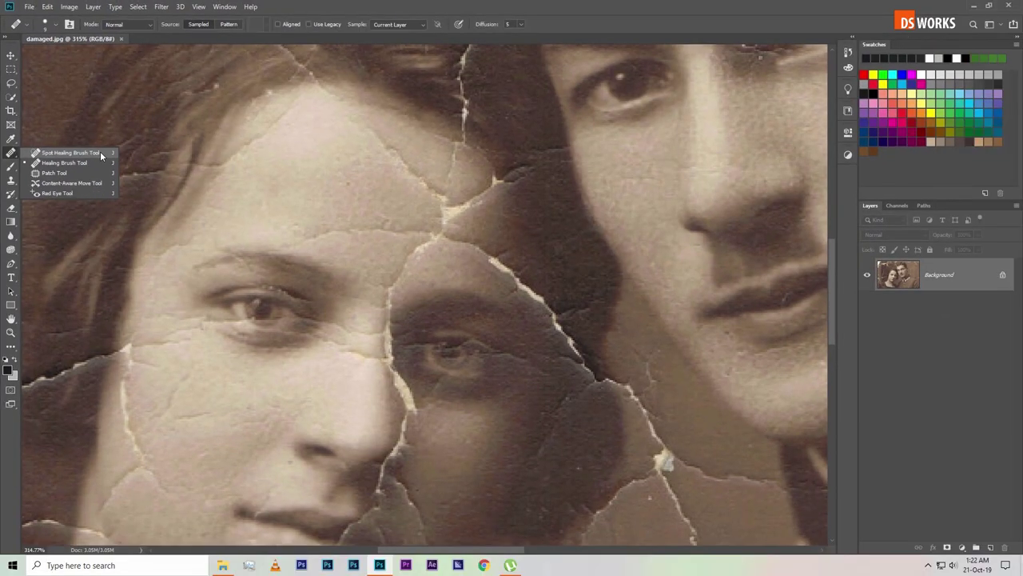
{"action": "left_click", "coordinate": [100, 151]}
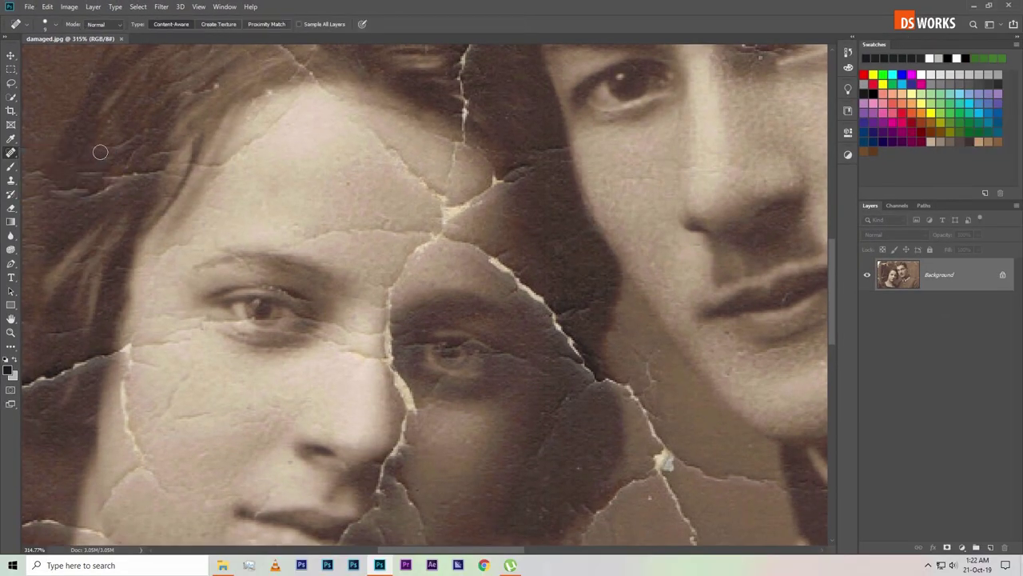
{"action": "scroll", "coordinate": [332, 231], "scroll_direction": "up", "scroll_amount": 3}
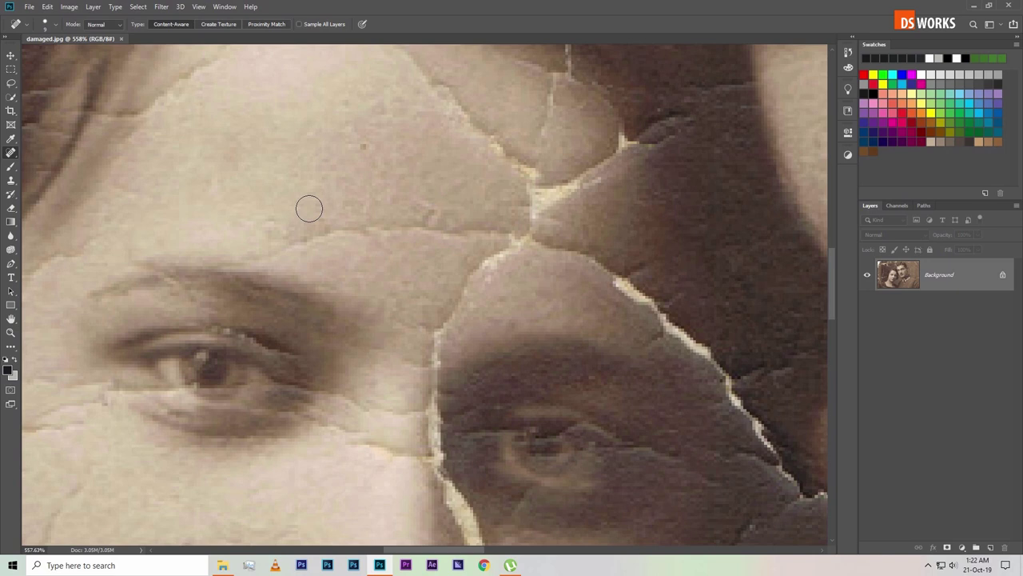
{"action": "mouse_move", "coordinate": [269, 249]}
{"action": "left_mouse_down"}
{"action": "mouse_move", "coordinate": [414, 224]}
{"action": "mouse_move", "coordinate": [492, 230]}
{"action": "mouse_move", "coordinate": [471, 231]}
{"action": "mouse_move", "coordinate": [475, 279]}
{"action": "mouse_move", "coordinate": [427, 334]}
{"action": "mouse_move", "coordinate": [430, 375]}
{"action": "left_mouse_up"}
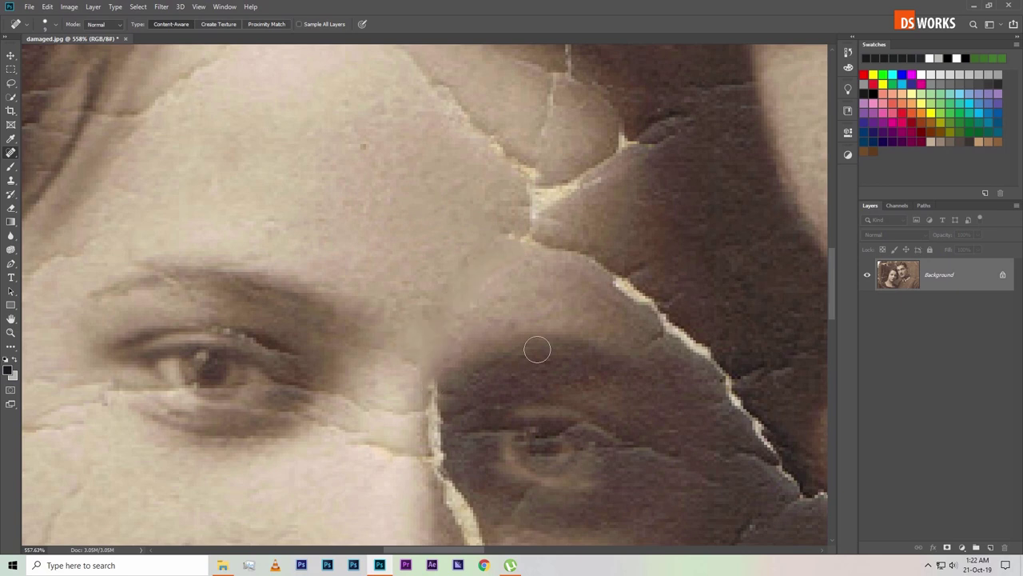
{"action": "mouse_move", "coordinate": [536, 251]}
{"action": "left_mouse_down"}
{"action": "mouse_move", "coordinate": [629, 286]}
{"action": "mouse_move", "coordinate": [670, 324]}
{"action": "mouse_move", "coordinate": [644, 264]}
{"action": "mouse_move", "coordinate": [670, 337]}
{"action": "mouse_move", "coordinate": [672, 302]}
{"action": "mouse_move", "coordinate": [652, 338]}
{"action": "left_mouse_up"}
{"action": "left_click_drag", "start_coordinate": [535, 250], "coordinate": [472, 300]}
{"action": "mouse_move", "coordinate": [526, 244]}
{"action": "left_mouse_down"}
{"action": "mouse_move", "coordinate": [473, 220]}
{"action": "mouse_move", "coordinate": [465, 269]}
{"action": "left_mouse_up"}
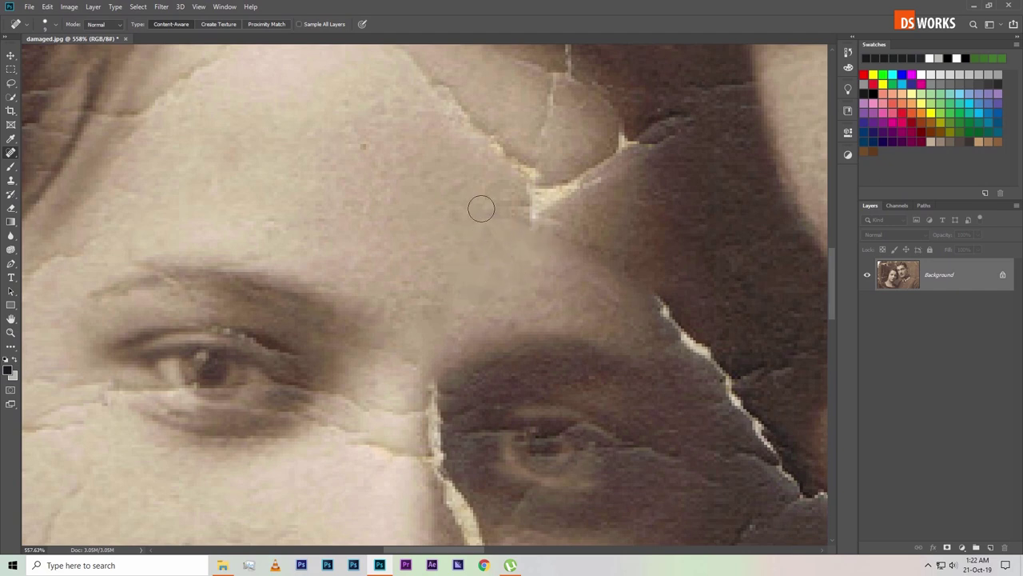
- Heal the upper-right forehead crack and a small leftover spot, then inspect the result
{"action": "mouse_move", "coordinate": [483, 143]}
{"action": "left_mouse_down"}
{"action": "mouse_move", "coordinate": [545, 186]}
{"action": "mouse_move", "coordinate": [589, 178]}
{"action": "mouse_move", "coordinate": [628, 152]}
{"action": "left_mouse_up"}
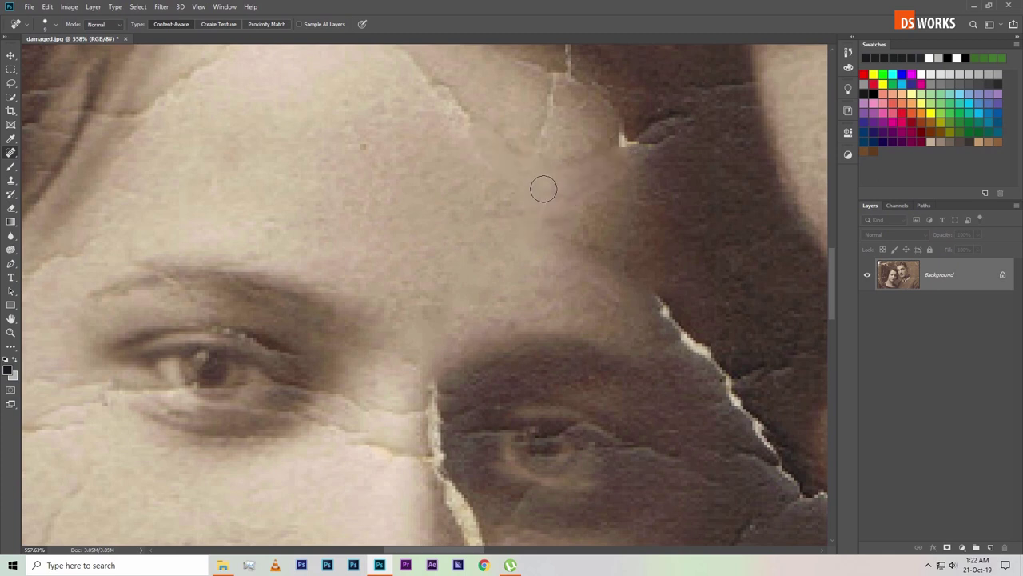
{"action": "left_click", "coordinate": [521, 169]}
{"action": "scroll", "coordinate": [542, 210], "scroll_direction": "up", "scroll_amount": 3}
{"action": "scroll", "coordinate": [541, 210], "scroll_direction": "down", "scroll_amount": 2}
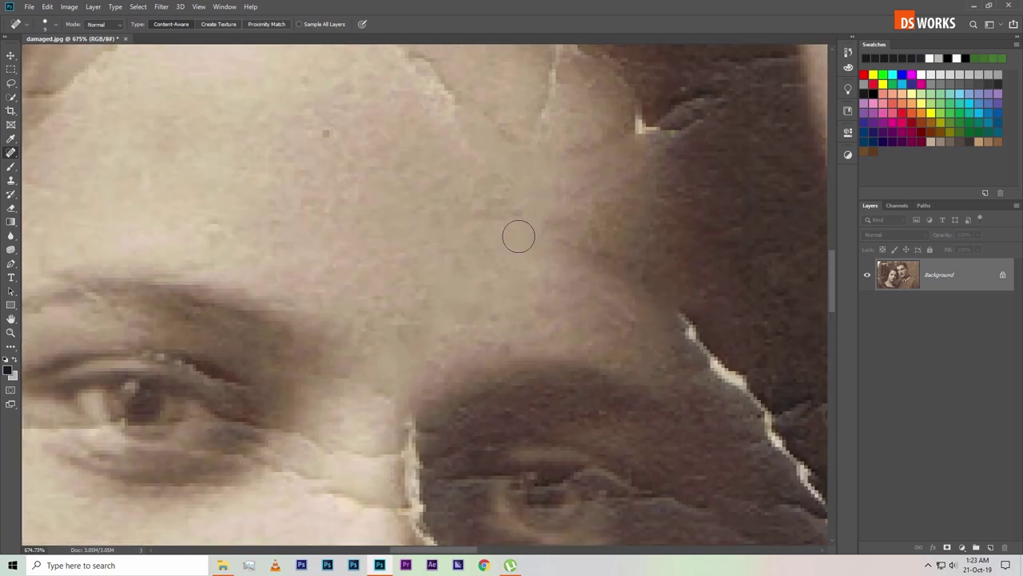
{"action": "scroll", "coordinate": [531, 235], "scroll_direction": "down", "scroll_amount": 3}
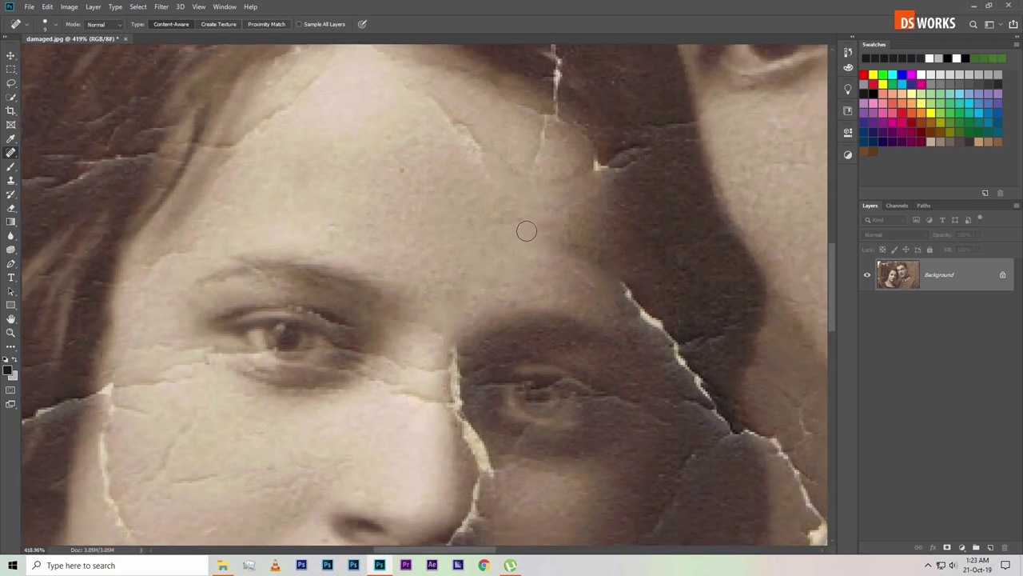
{"action": "scroll", "coordinate": [534, 225], "scroll_direction": "down", "scroll_amount": 2}
{"action": "scroll", "coordinate": [543, 224], "scroll_direction": "up", "scroll_amount": 1}
{"action": "scroll", "coordinate": [542, 228], "scroll_direction": "up", "scroll_amount": 2}
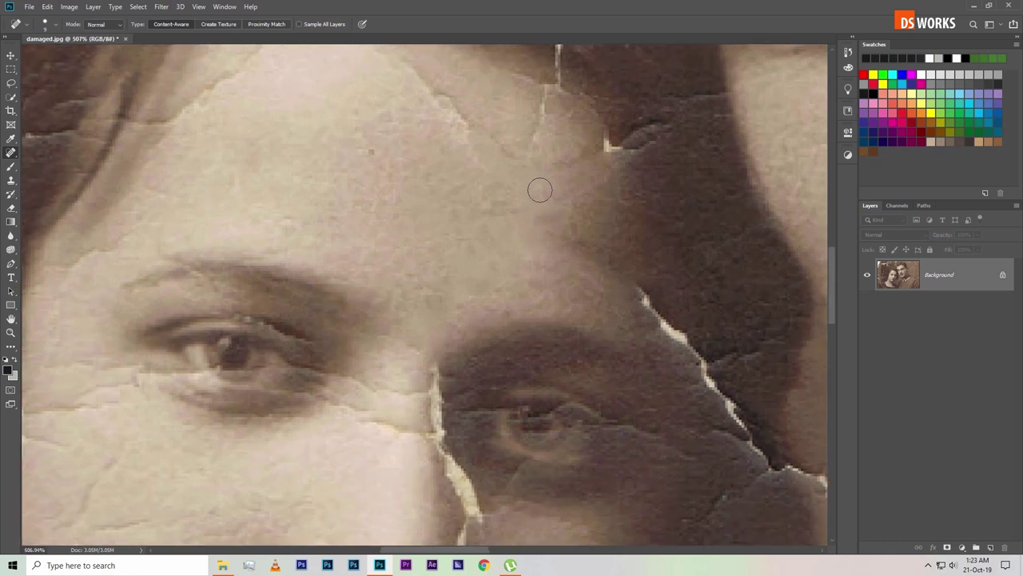
{"action": "scroll", "coordinate": [531, 238], "scroll_direction": "down", "scroll_amount": 3}
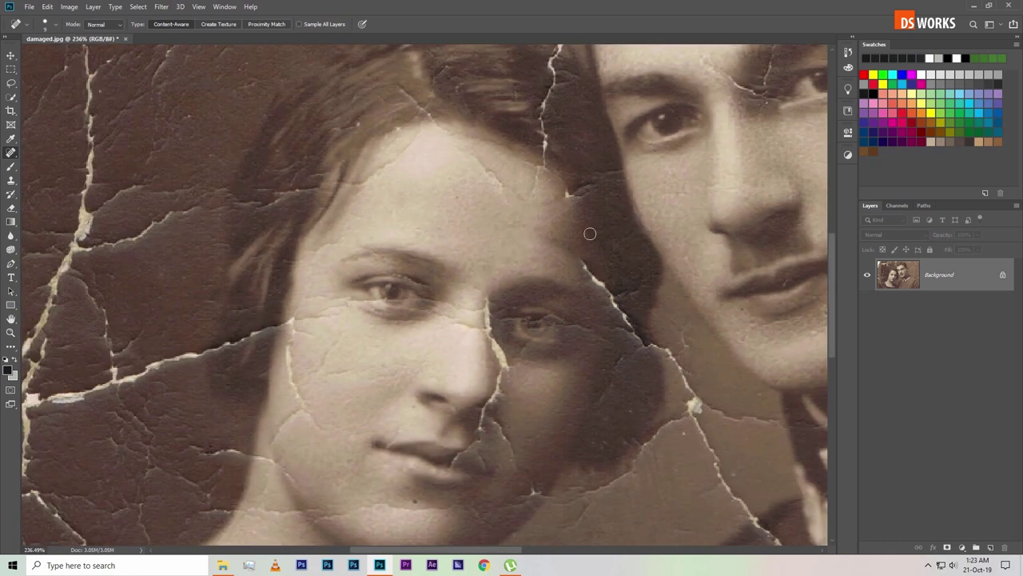
{"action": "scroll", "coordinate": [591, 233], "scroll_direction": "up", "scroll_amount": 3}
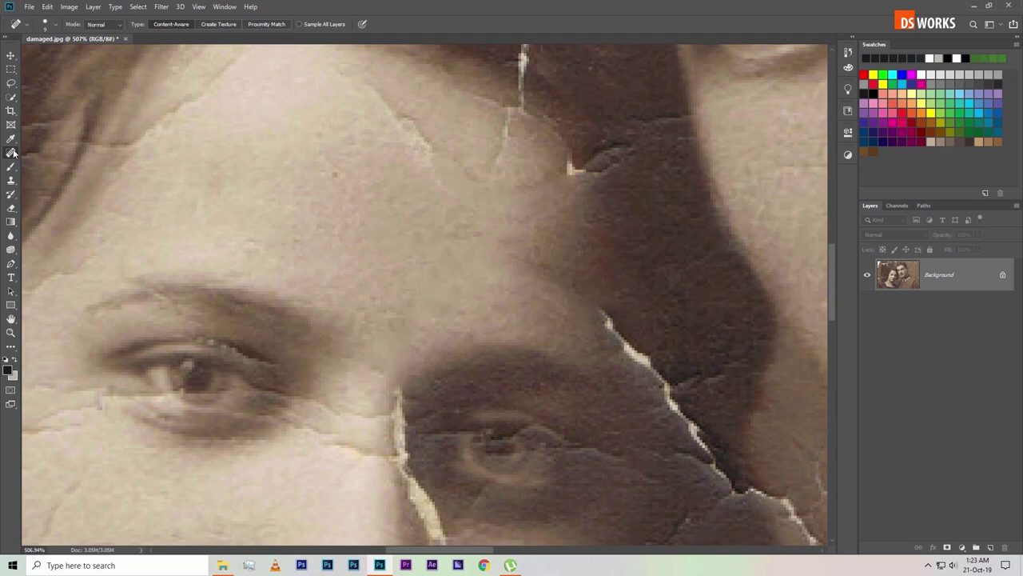
- Use the Healing Brush with sampled clean skin to heal the forehead crack
{"action": "right_click", "coordinate": [12, 151]}
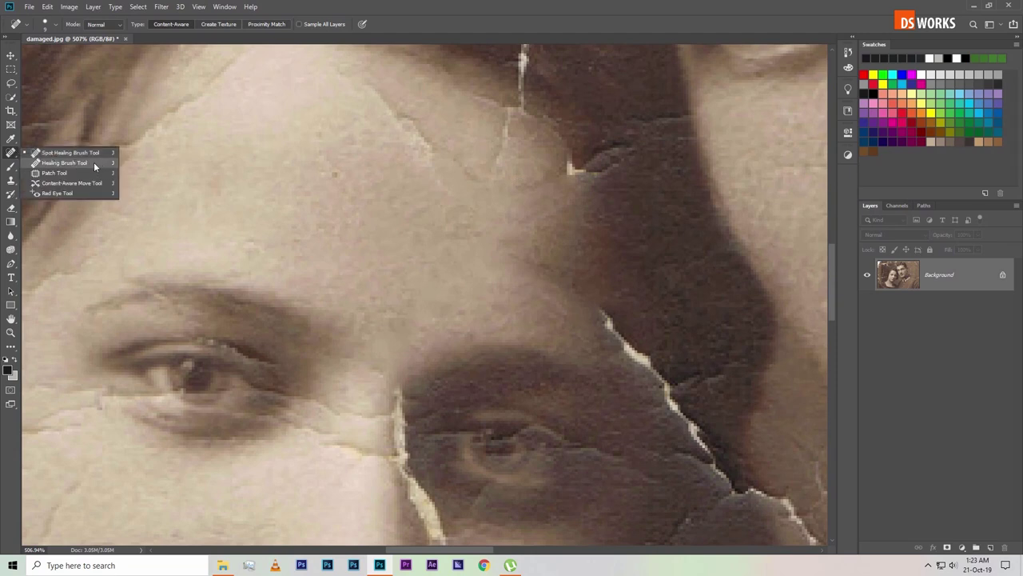
{"action": "left_click", "coordinate": [63, 162]}
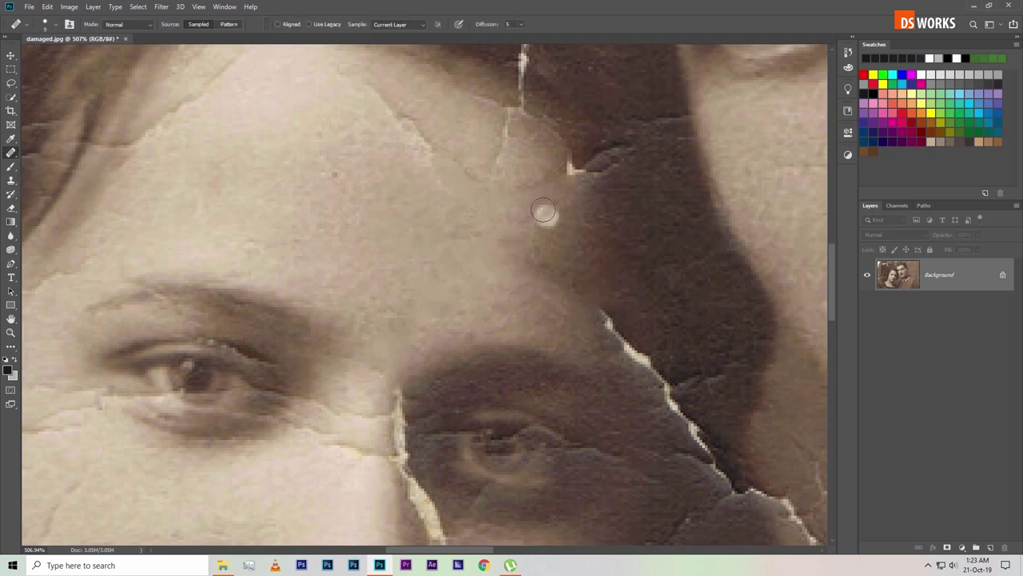
{"action": "left_click_drag", "start_coordinate": [409, 191], "coordinate": [439, 271]}
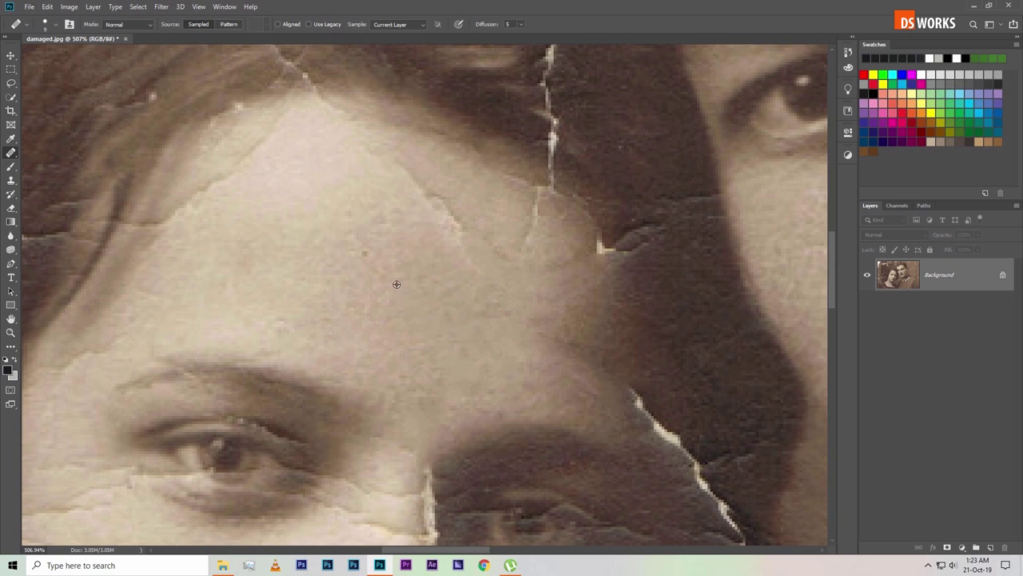
{"action": "key", "text": "bracketright"}
{"action": "key", "text": "bracketright"}
{"action": "mouse_move", "coordinate": [453, 240]}
{"action": "left_mouse_down"}
{"action": "mouse_move", "coordinate": [456, 222]}
{"action": "mouse_move", "coordinate": [398, 168]}
{"action": "mouse_move", "coordinate": [440, 225]}
{"action": "mouse_move", "coordinate": [427, 181]}
{"action": "mouse_move", "coordinate": [455, 174]}
{"action": "mouse_move", "coordinate": [436, 226]}
{"action": "mouse_move", "coordinate": [488, 237]}
{"action": "mouse_move", "coordinate": [470, 261]}
{"action": "mouse_move", "coordinate": [488, 280]}
{"action": "left_mouse_up"}
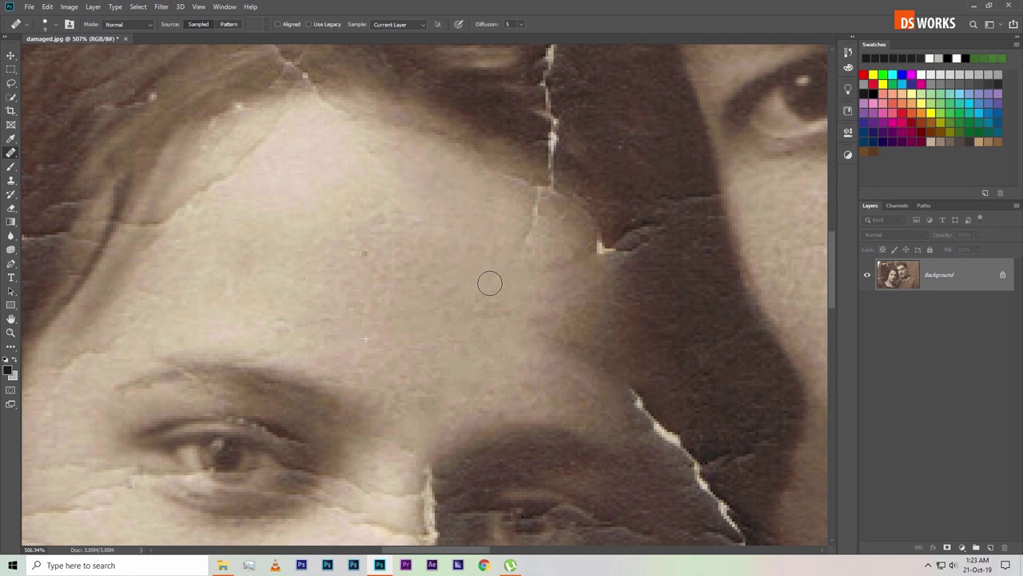
- Heal the small light spot on the woman's forehead
{"action": "scroll", "coordinate": [689, 340], "scroll_direction": "down", "scroll_amount": 1}
{"action": "scroll", "coordinate": [689, 341], "scroll_direction": "up", "scroll_amount": 1}
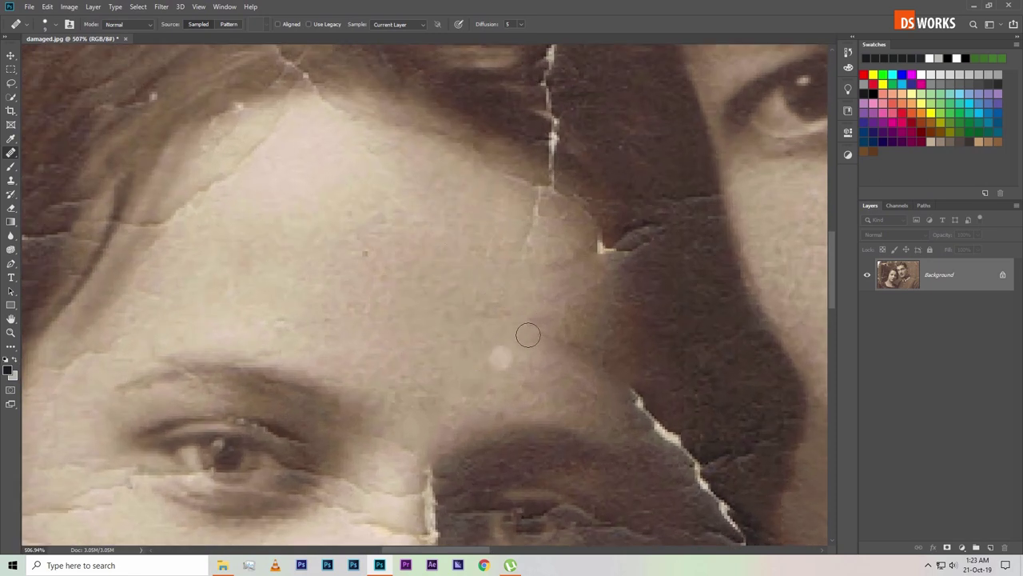
{"action": "scroll", "coordinate": [504, 332], "scroll_direction": "down", "scroll_amount": 5}
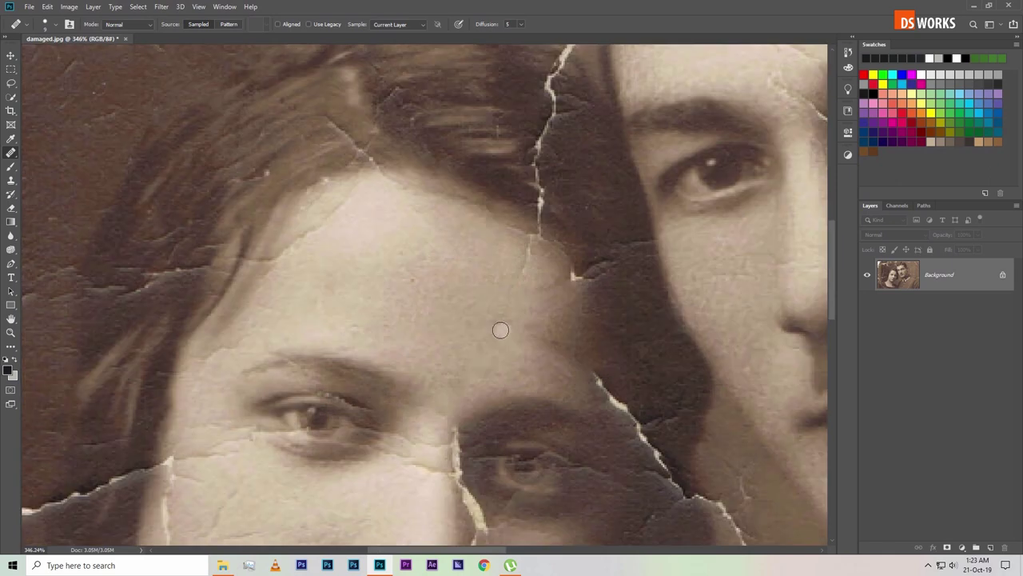
{"action": "scroll", "coordinate": [501, 328], "scroll_direction": "down", "scroll_amount": 3}
{"action": "scroll", "coordinate": [319, 274], "scroll_direction": "down", "scroll_amount": 3}
{"action": "scroll", "coordinate": [323, 278], "scroll_direction": "down", "scroll_amount": 2}
{"action": "scroll", "coordinate": [499, 298], "scroll_direction": "down", "scroll_amount": 2}
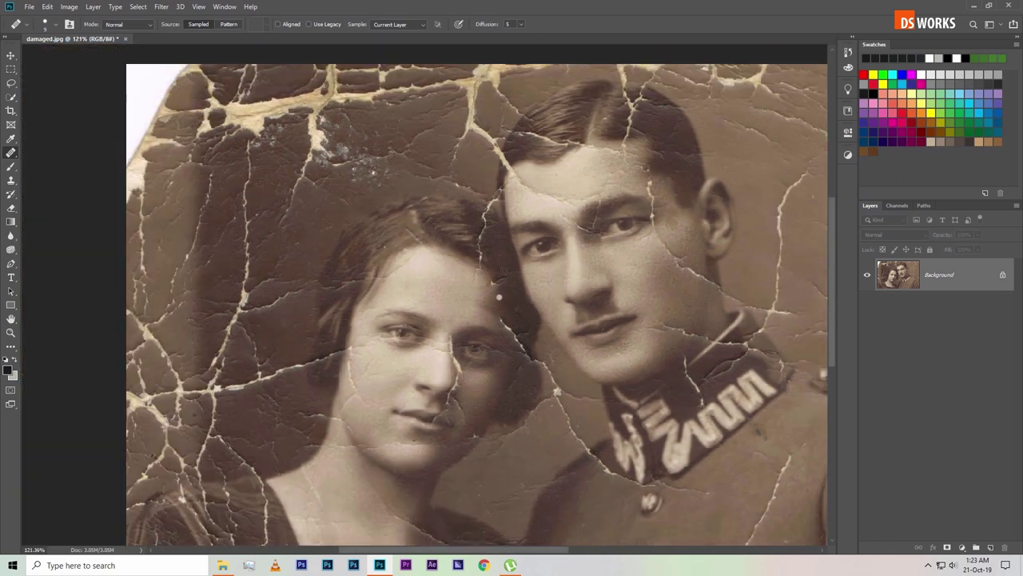
{"action": "scroll", "coordinate": [472, 315], "scroll_direction": "up", "scroll_amount": 6}
{"action": "scroll", "coordinate": [472, 313], "scroll_direction": "up", "scroll_amount": 7}
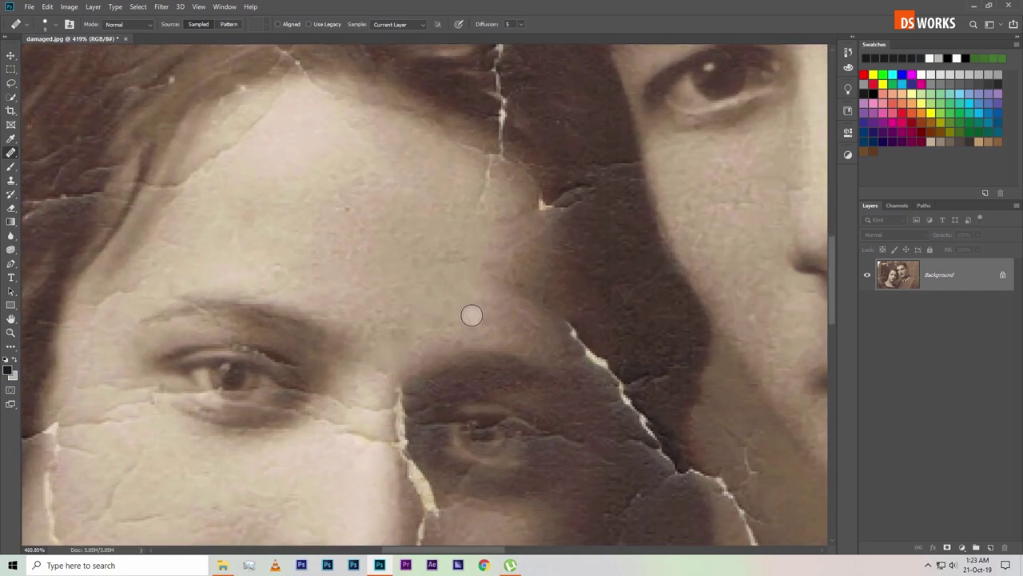
{"action": "scroll", "coordinate": [472, 310], "scroll_direction": "up", "scroll_amount": 1}
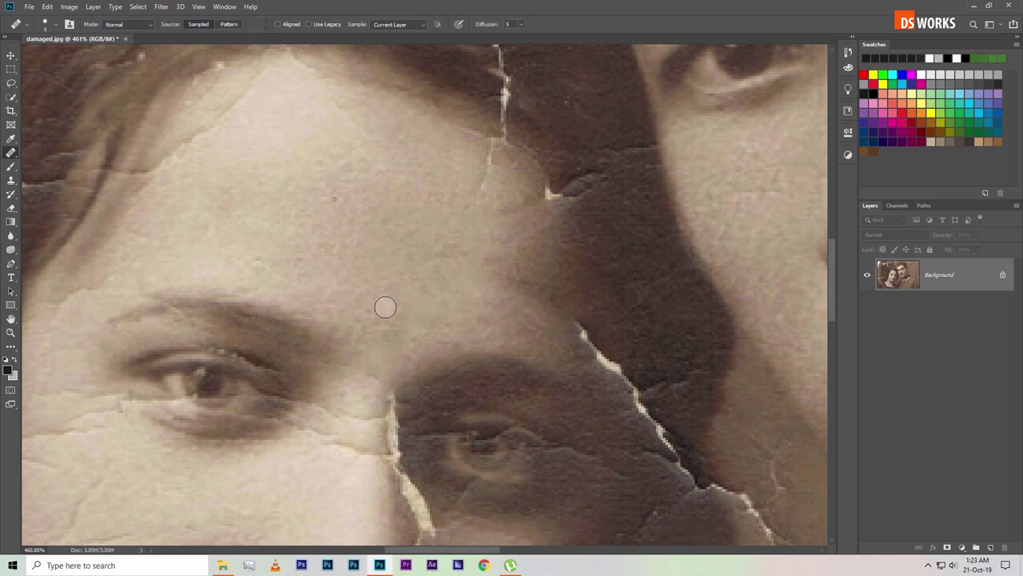
{"action": "left_click", "coordinate": [496, 250]}
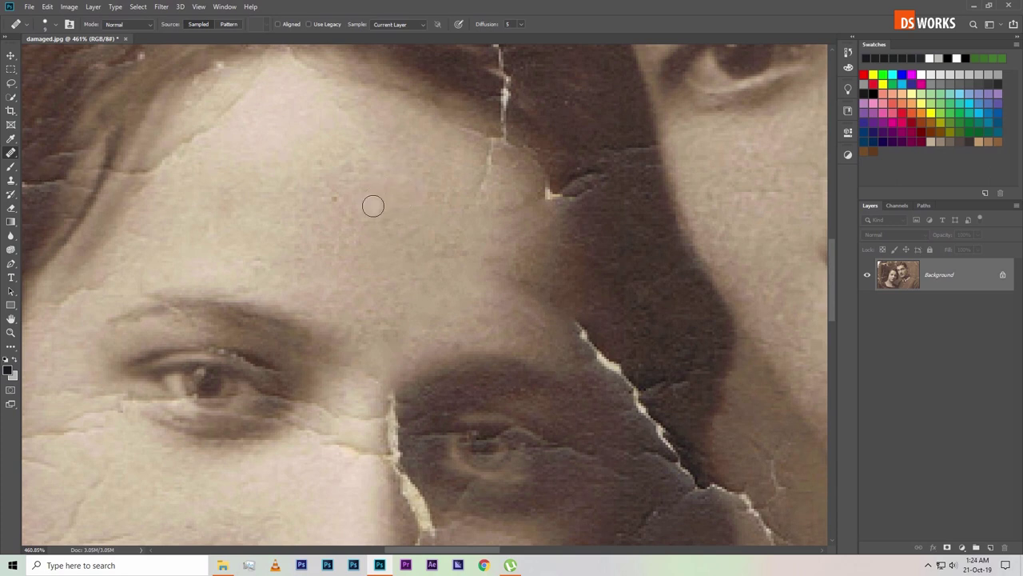
{"action": "scroll", "coordinate": [372, 206], "scroll_direction": "down", "scroll_amount": 5}
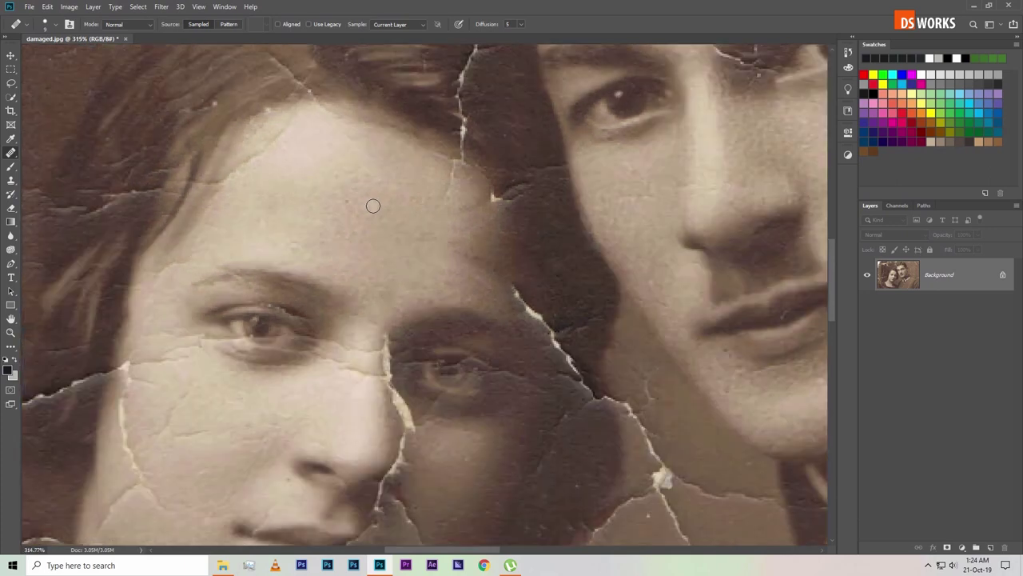
- Select the Patch Tool and zoom in on the man's jacket buttons
{"action": "right_click", "coordinate": [12, 153]}
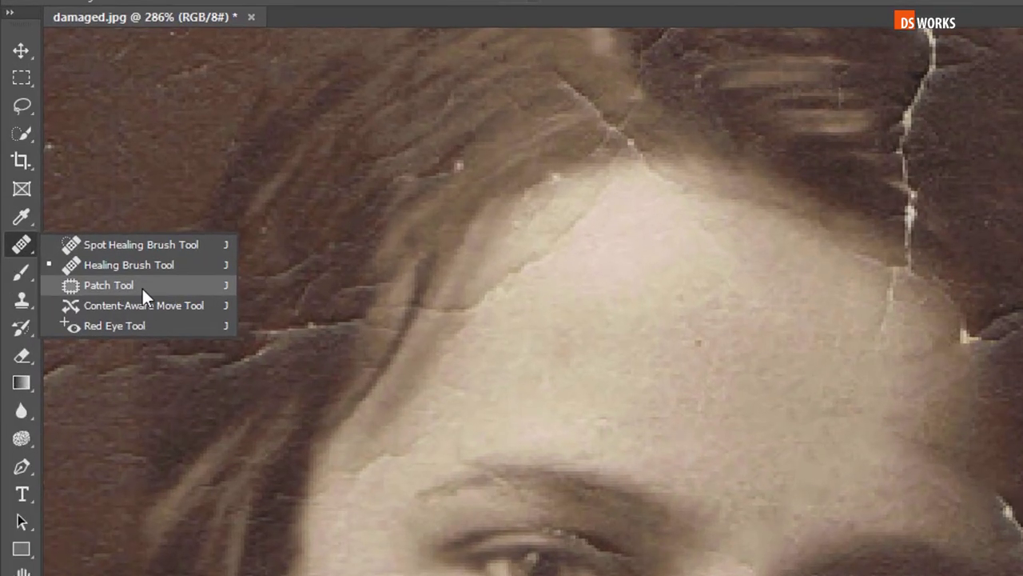
{"action": "left_click", "coordinate": [150, 290]}
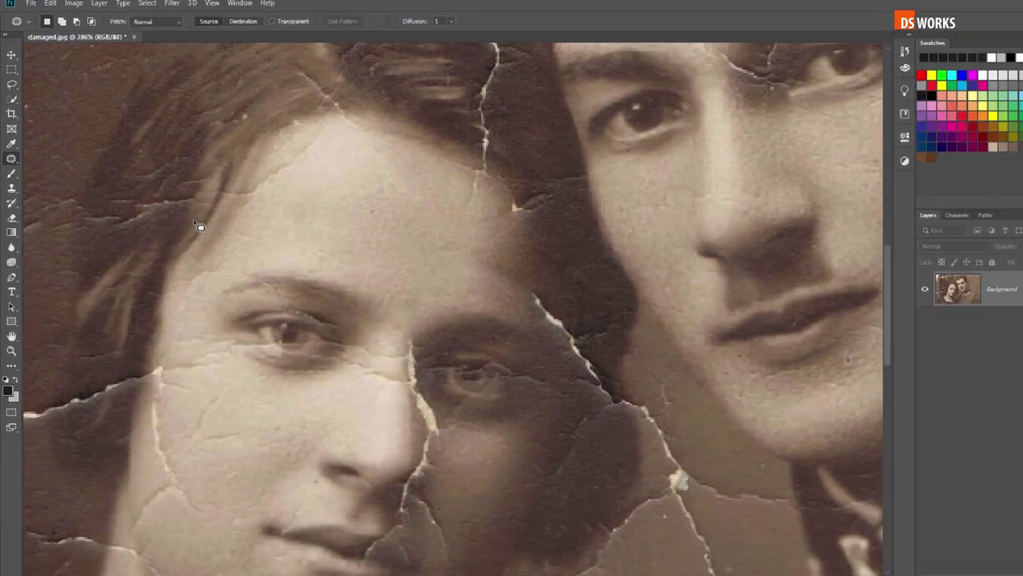
{"action": "scroll", "coordinate": [396, 277], "scroll_direction": "down", "scroll_amount": 5}
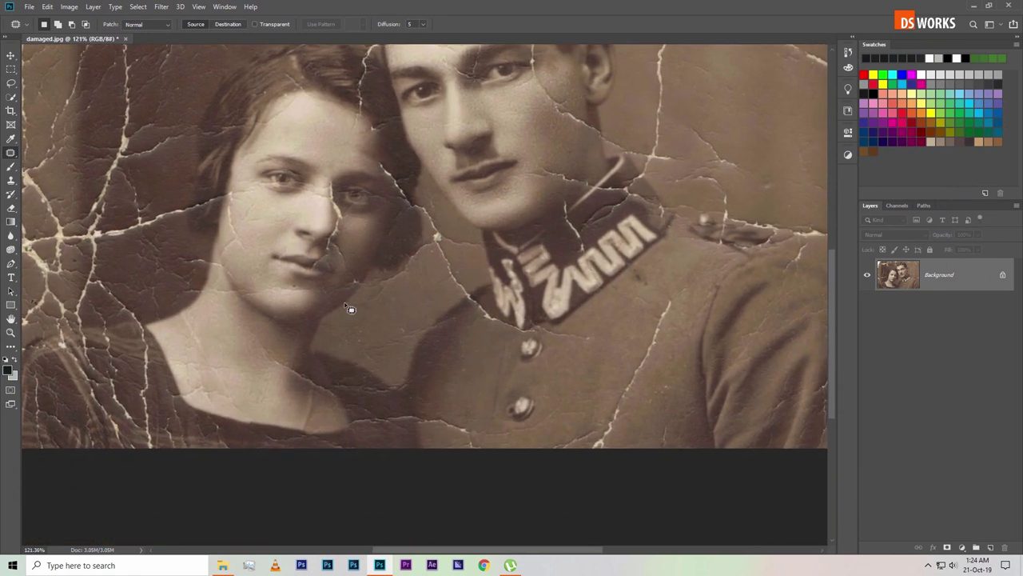
{"action": "scroll", "coordinate": [350, 309], "scroll_direction": "up", "scroll_amount": 3}
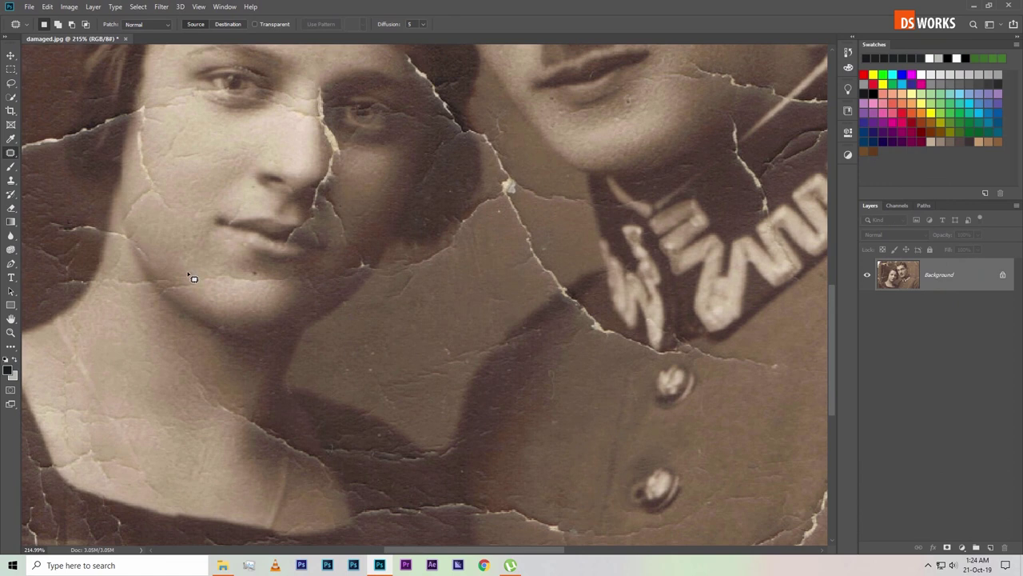
{"action": "mouse_move", "coordinate": [484, 393]}
{"action": "left_mouse_down"}
{"action": "mouse_move", "coordinate": [437, 303]}
{"action": "mouse_move", "coordinate": [405, 297]}
{"action": "left_mouse_up"}
{"action": "scroll", "coordinate": [493, 276], "scroll_direction": "up", "scroll_amount": 1}
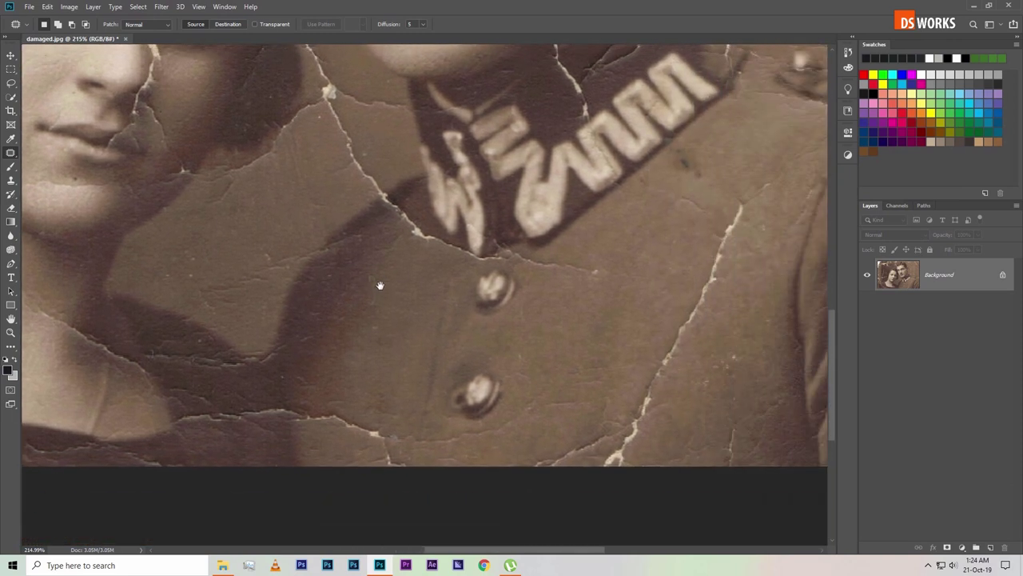
{"action": "scroll", "coordinate": [379, 286], "scroll_direction": "up", "scroll_amount": 2}
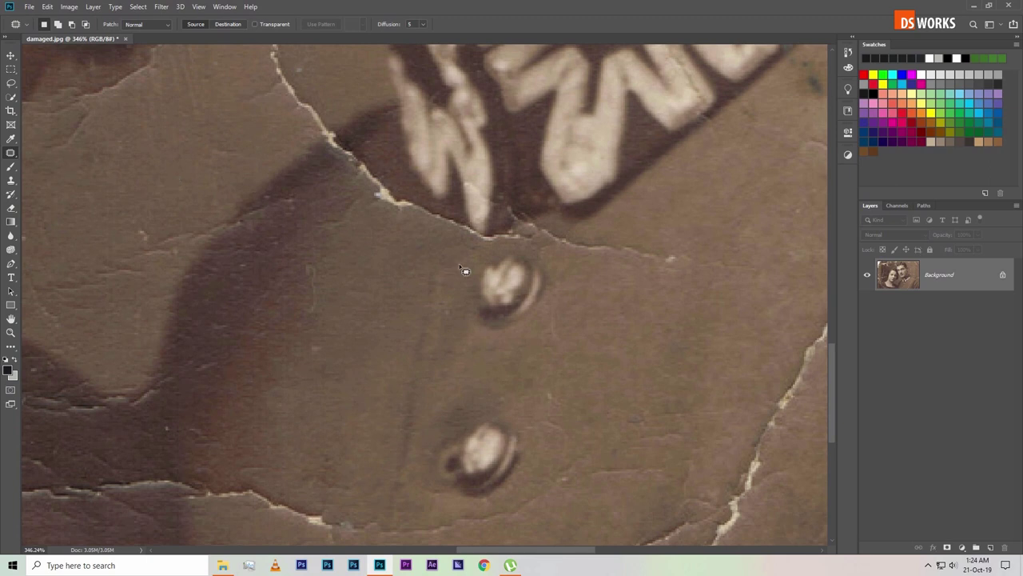
- Patch the upper jacket button with clean fabric and deselect
{"action": "mouse_move", "coordinate": [467, 263]}
{"action": "left_mouse_down"}
{"action": "mouse_move", "coordinate": [504, 251]}
{"action": "mouse_move", "coordinate": [559, 310]}
{"action": "left_mouse_up"}
{"action": "left_click_drag", "start_coordinate": [528, 359], "coordinate": [450, 291]}
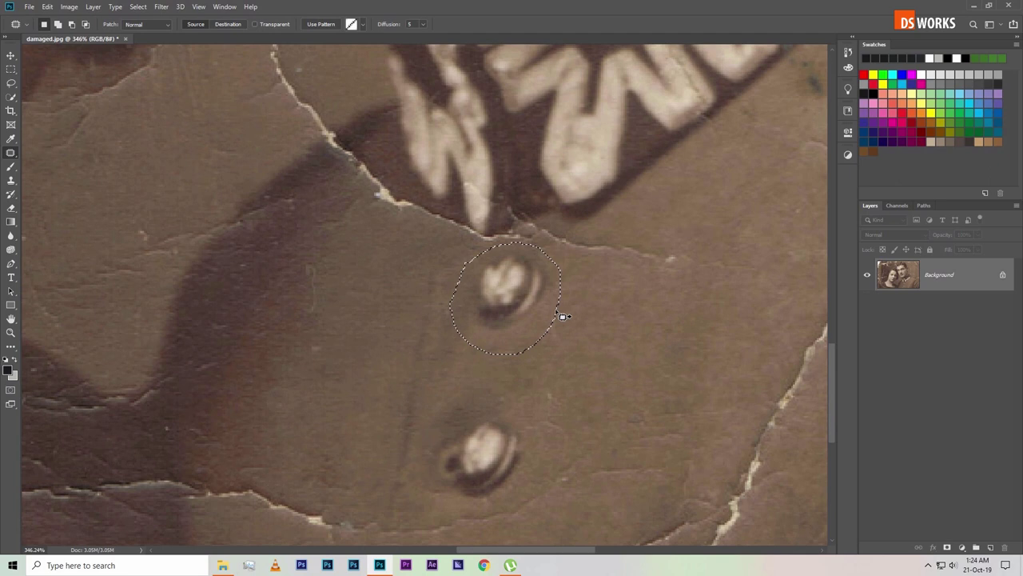
{"action": "mouse_move", "coordinate": [513, 293]}
{"action": "left_mouse_down"}
{"action": "mouse_move", "coordinate": [642, 339]}
{"action": "mouse_move", "coordinate": [773, 421]}
{"action": "mouse_move", "coordinate": [621, 347]}
{"action": "mouse_move", "coordinate": [722, 381]}
{"action": "mouse_move", "coordinate": [721, 352]}
{"action": "mouse_move", "coordinate": [708, 336]}
{"action": "mouse_move", "coordinate": [732, 303]}
{"action": "left_mouse_up"}
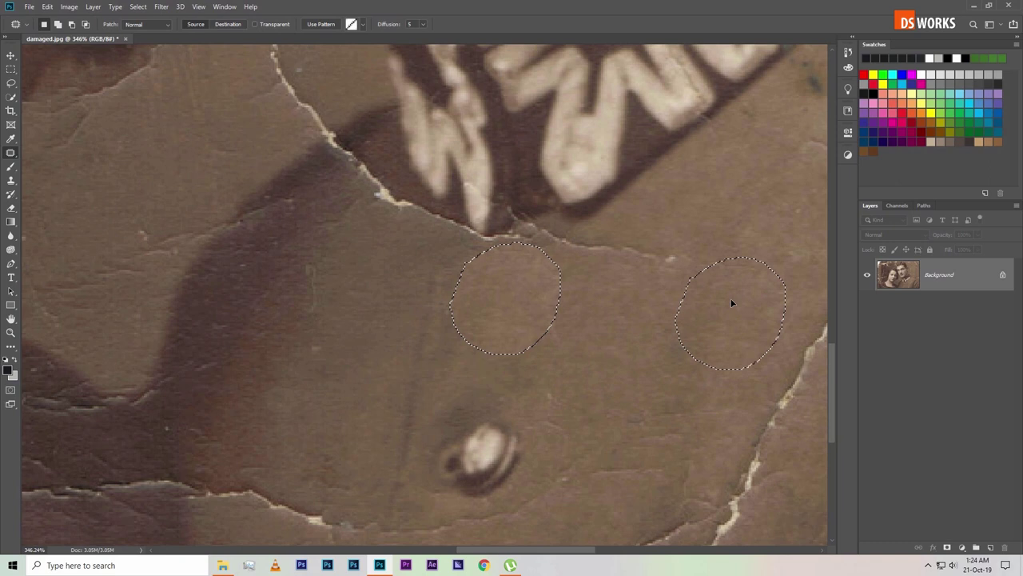
{"action": "left_click_drag", "start_coordinate": [731, 302], "coordinate": [732, 301]}
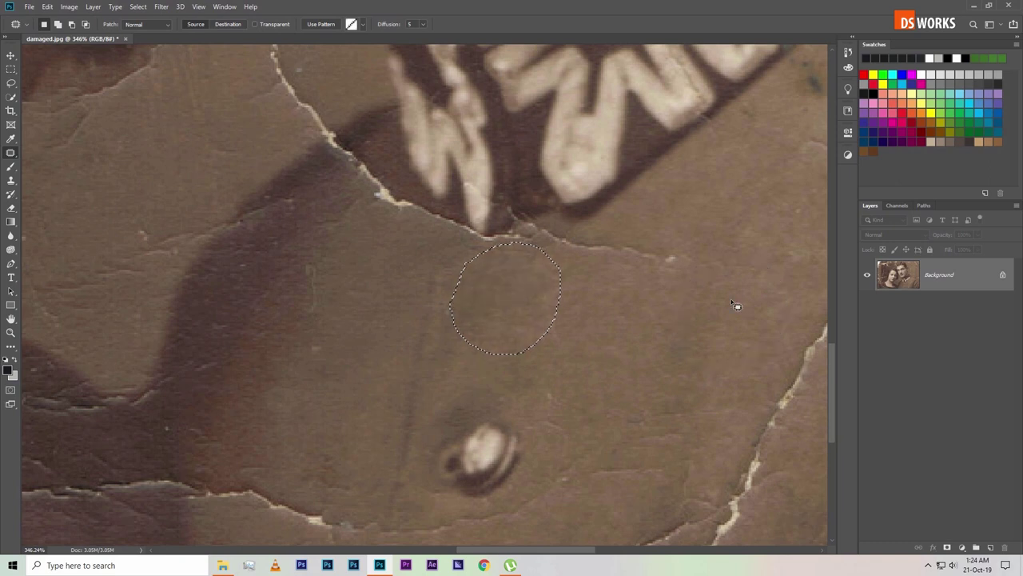
{"action": "key", "text": "ctrl+d"}
{"action": "scroll", "coordinate": [594, 356], "scroll_direction": "down", "scroll_amount": 3}
{"action": "scroll", "coordinate": [568, 360], "scroll_direction": "up", "scroll_amount": 1}
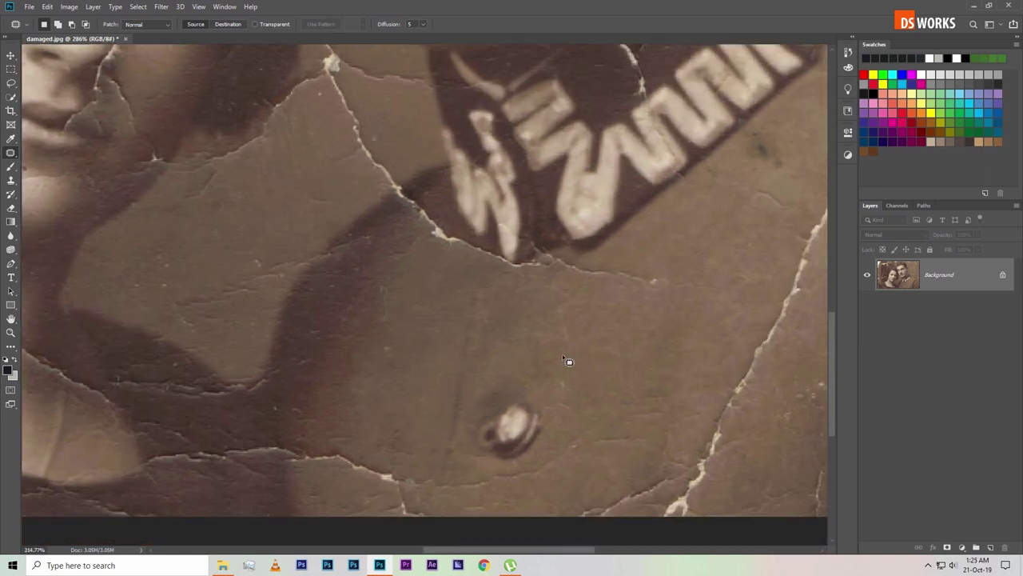
{"action": "scroll", "coordinate": [568, 361], "scroll_direction": "up", "scroll_amount": 3}
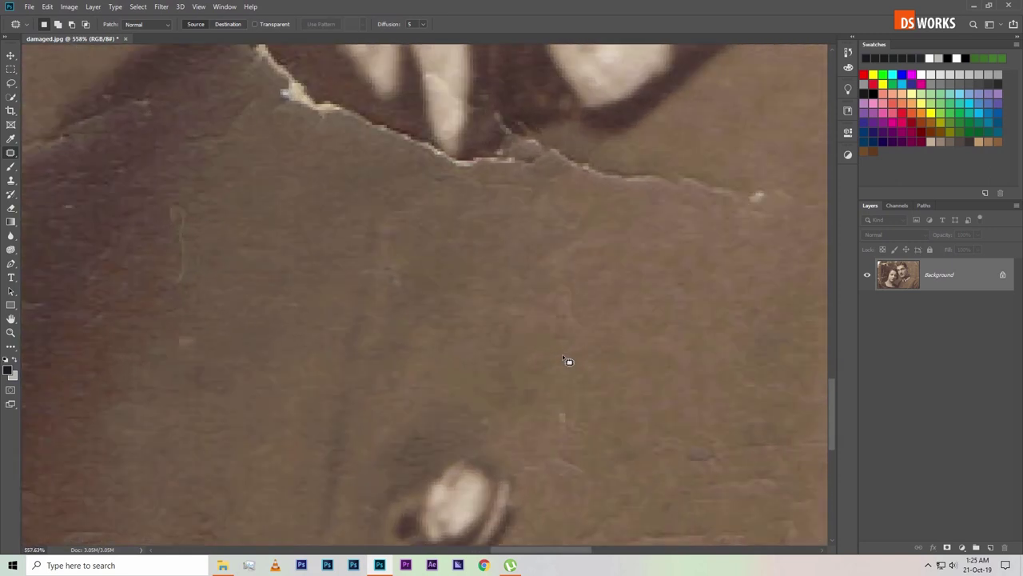
{"action": "scroll", "coordinate": [567, 360], "scroll_direction": "down", "scroll_amount": 3}
{"action": "scroll", "coordinate": [567, 360], "scroll_direction": "down", "scroll_amount": 2}
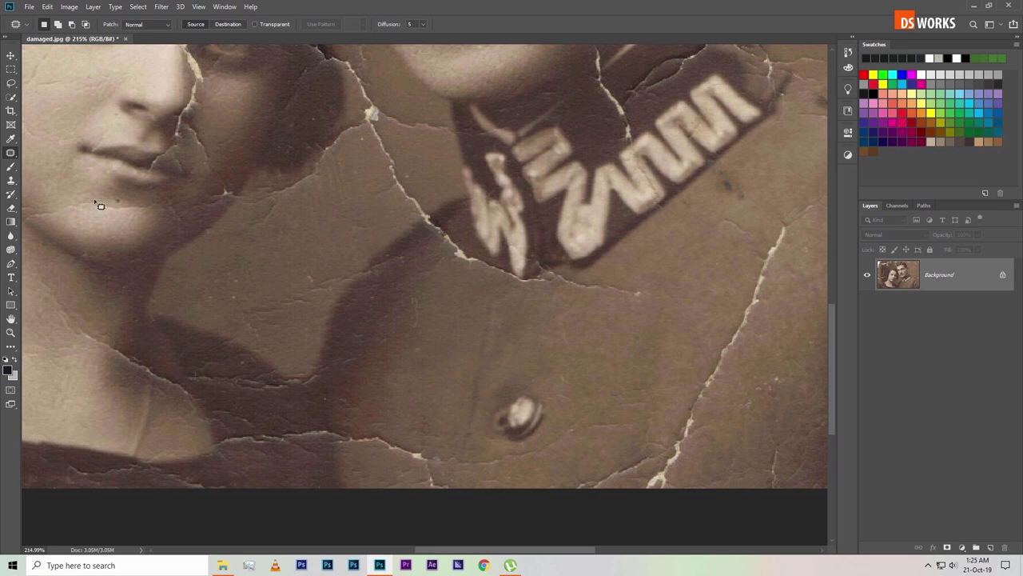
- Select the Content-Aware Move Tool and zoom to the remaining jacket button
{"action": "right_click", "coordinate": [11, 152]}
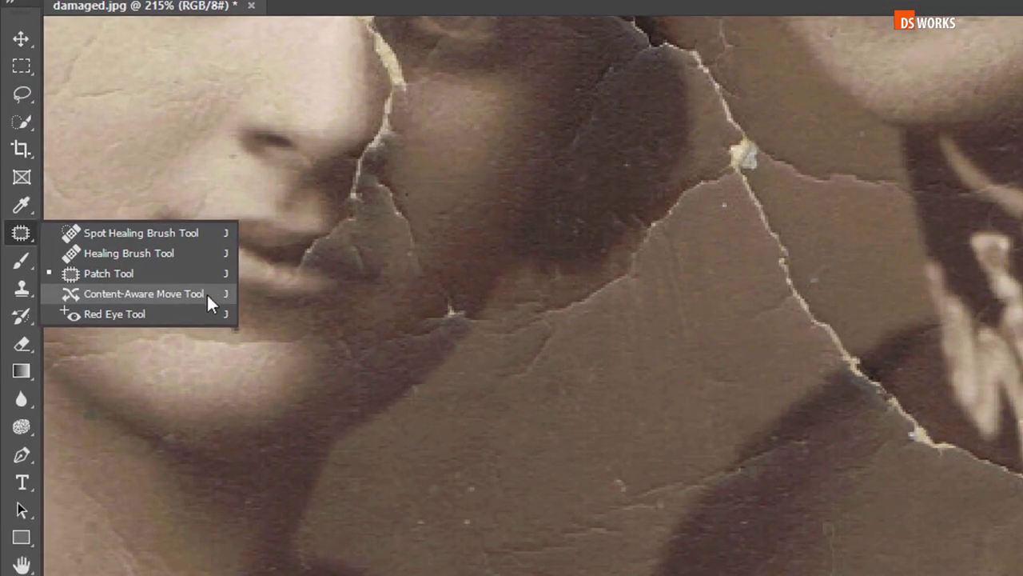
{"action": "left_click", "coordinate": [206, 293]}
{"action": "left_click_drag", "start_coordinate": [614, 400], "coordinate": [524, 289]}
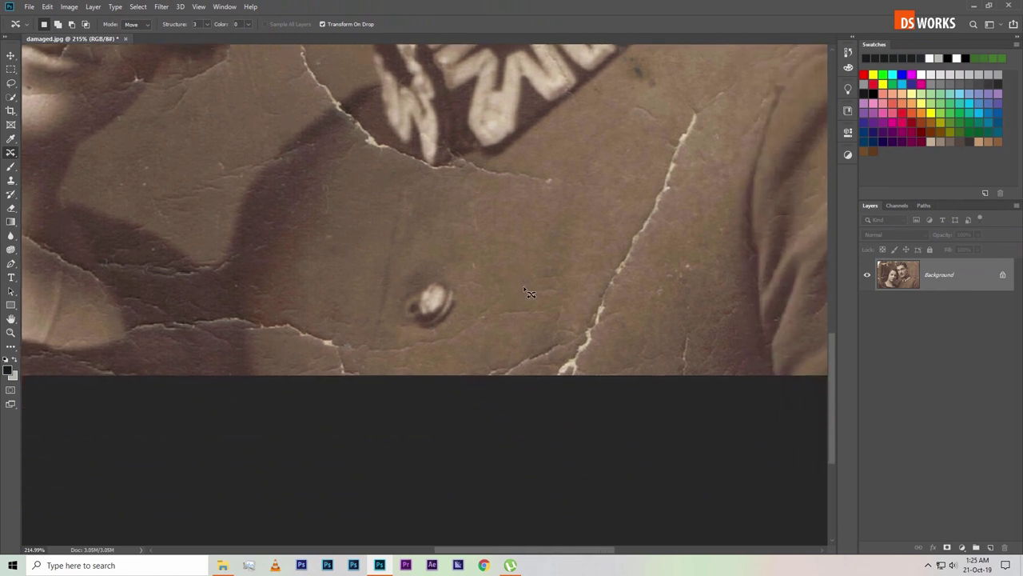
{"action": "scroll", "coordinate": [512, 308], "scroll_direction": "up", "scroll_amount": 3}
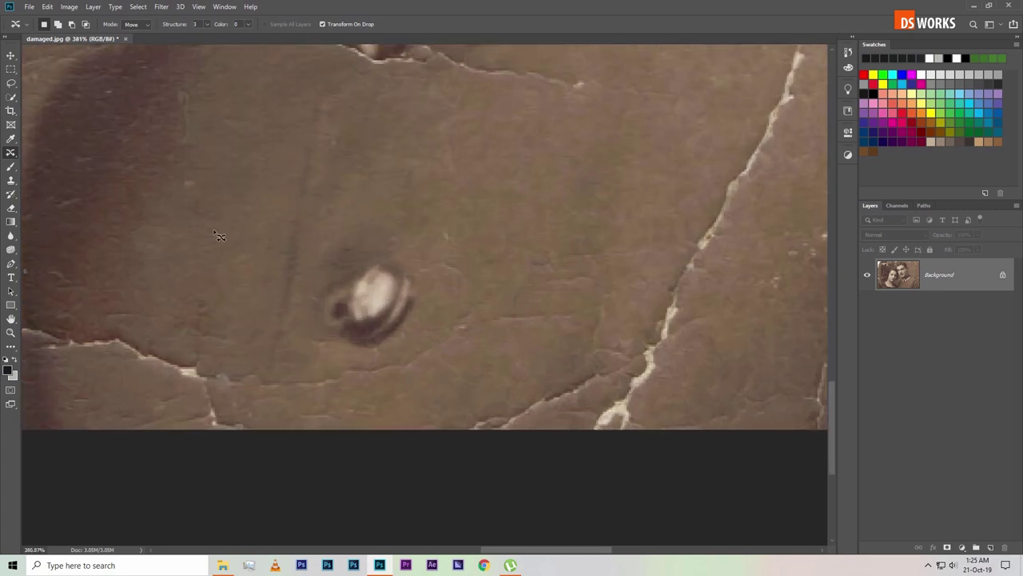
- Lasso the button, move it up and to the right, commit, and deselect
{"action": "left_click_drag", "start_coordinate": [334, 269], "coordinate": [373, 370]}
{"action": "left_click_drag", "start_coordinate": [372, 370], "coordinate": [318, 276]}
{"action": "left_click_drag", "start_coordinate": [369, 307], "coordinate": [596, 169]}
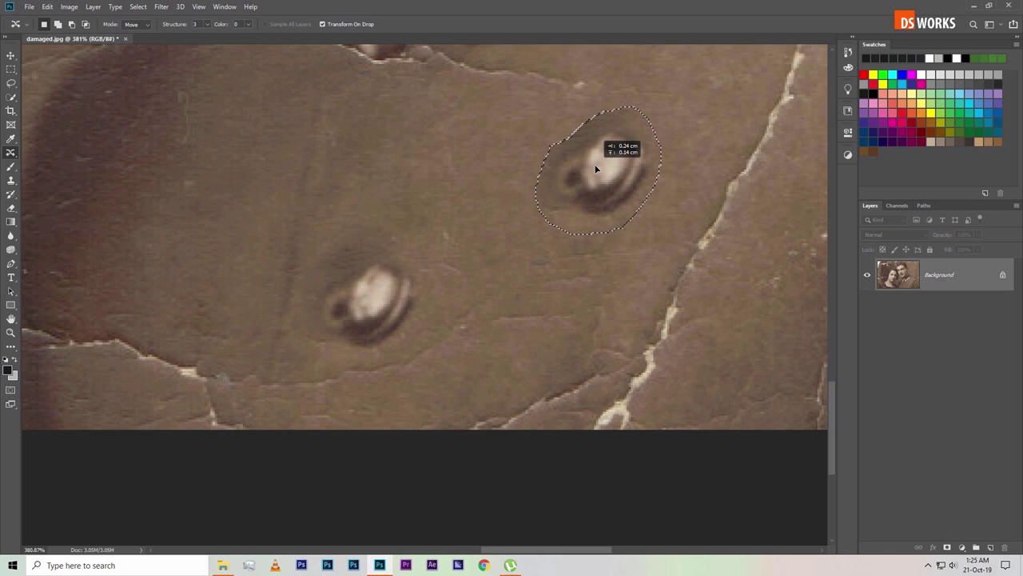
{"action": "left_click_drag", "start_coordinate": [596, 169], "coordinate": [596, 169]}
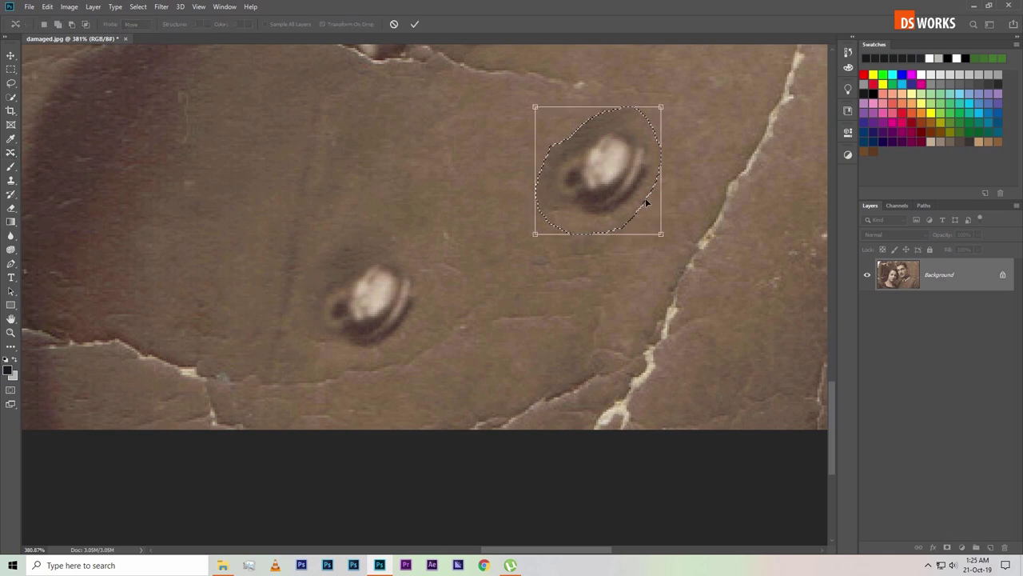
{"action": "key", "text": "Return"}
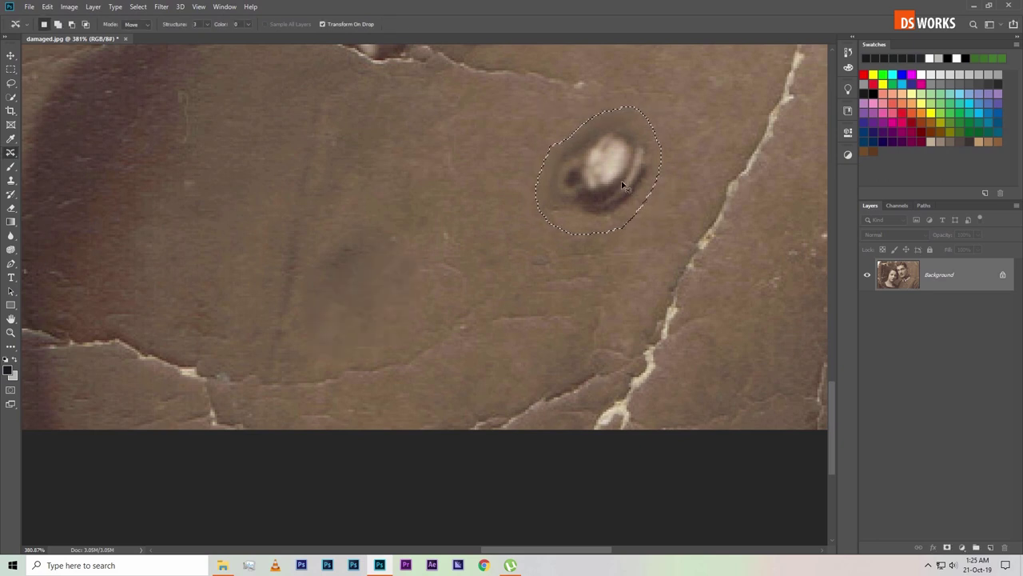
{"action": "key", "text": "ctrl+d"}
{"action": "right_click", "coordinate": [11, 156]}
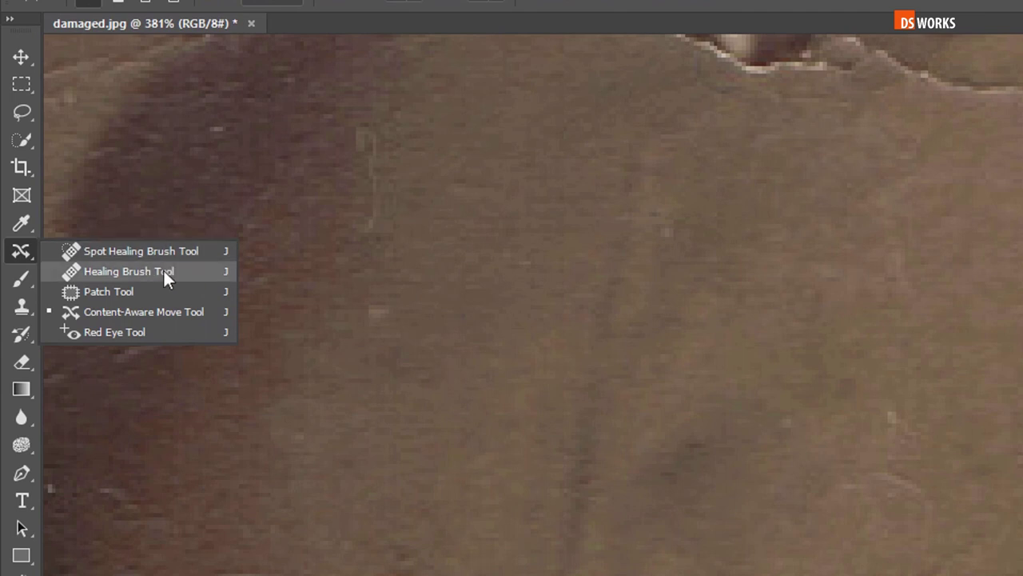
- Fit the image and duplicate the Background into Layer 1 with Ctrl+J
{"action": "left_click", "coordinate": [164, 271]}
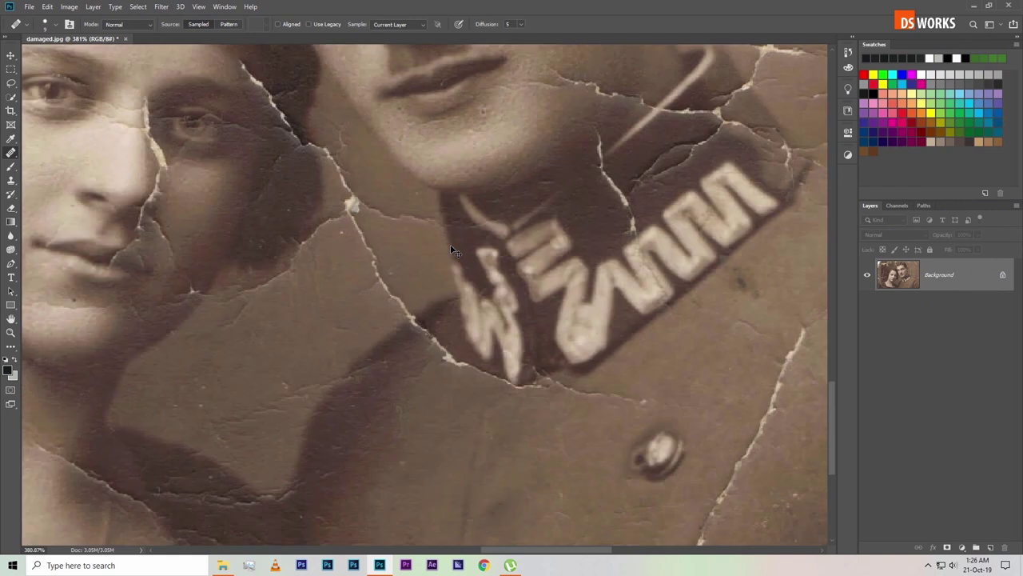
{"action": "key", "text": "ctrl+0"}
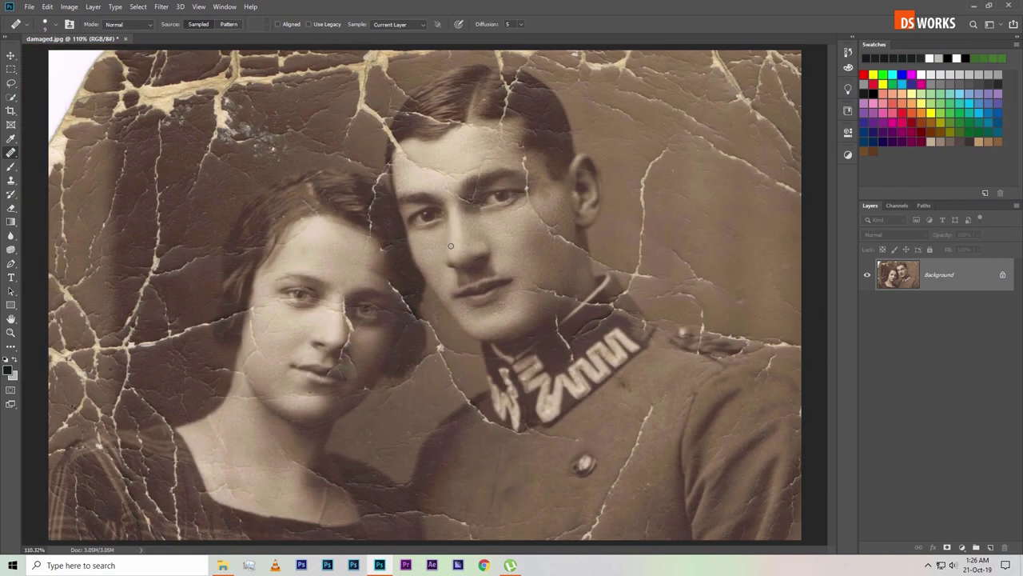
{"action": "key", "text": "v"}
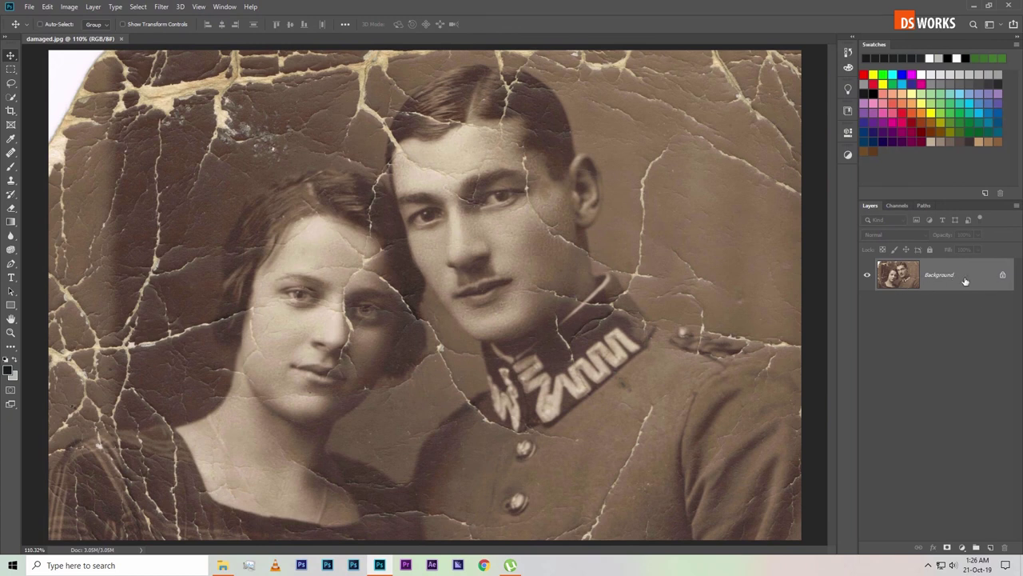
{"action": "key", "text": "ctrl+j"}
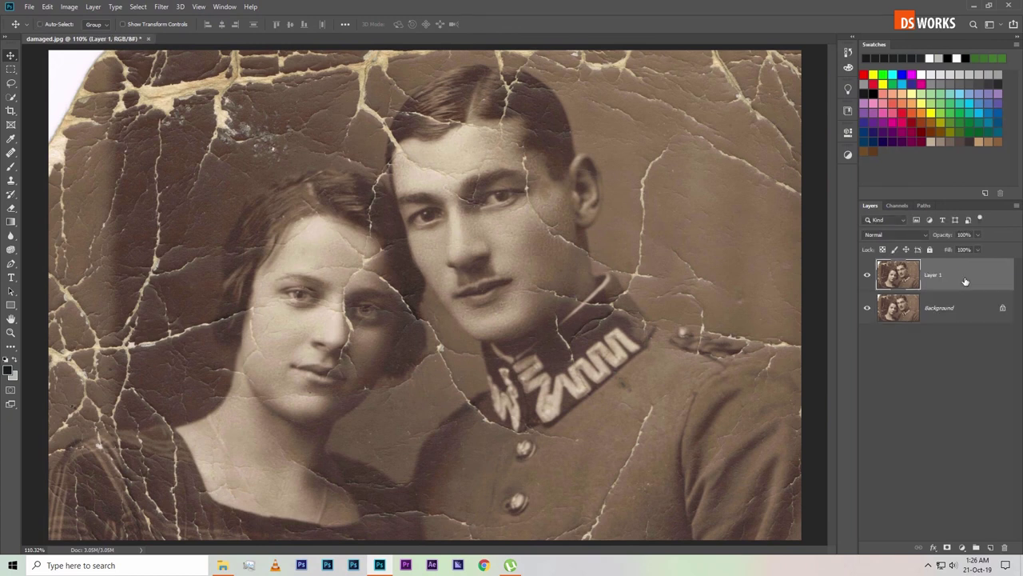
- Zoom and pan in on the cracks across the woman's face
{"action": "scroll", "coordinate": [569, 310], "scroll_direction": "up", "scroll_amount": 5}
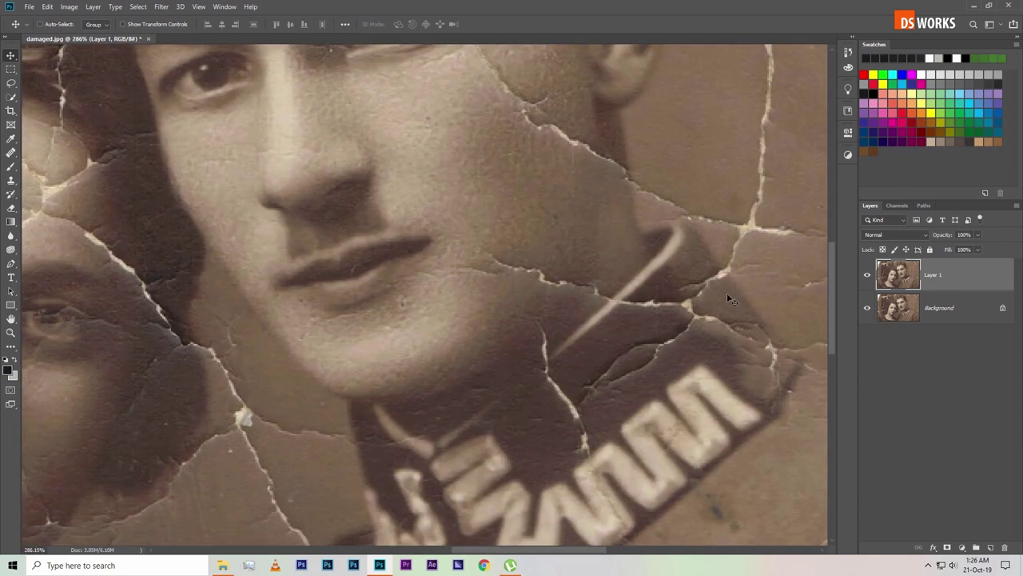
{"action": "scroll", "coordinate": [726, 293], "scroll_direction": "left", "scroll_amount": 5}
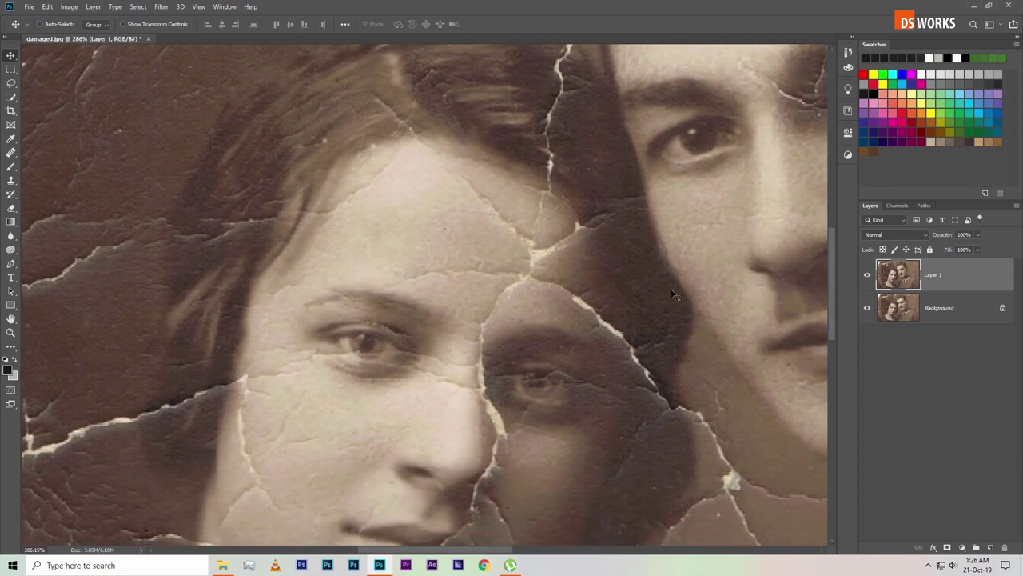
{"action": "scroll", "coordinate": [569, 412], "scroll_direction": "up", "scroll_amount": 2}
{"action": "scroll", "coordinate": [569, 412], "scroll_direction": "up", "scroll_amount": 2}
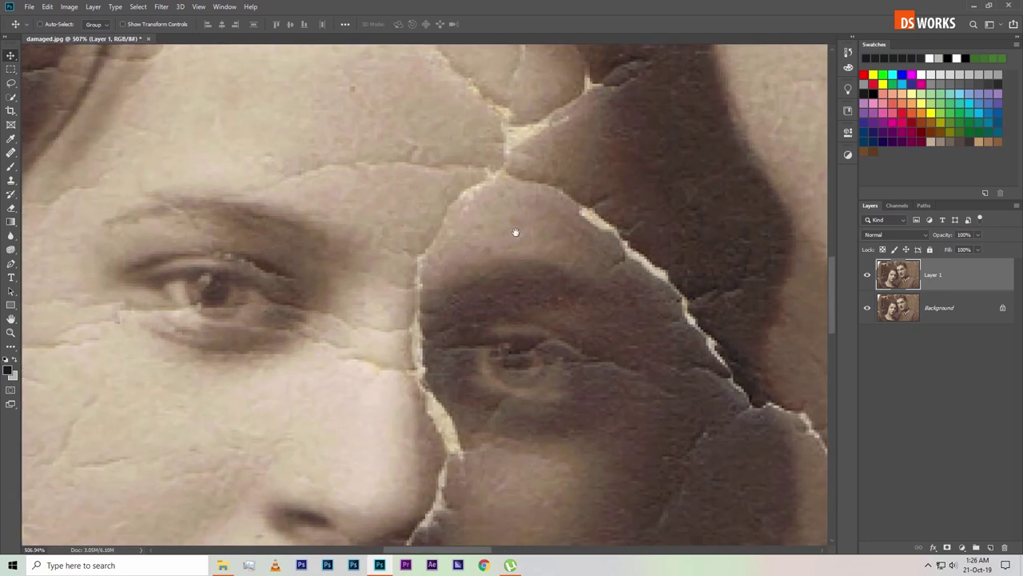
{"action": "scroll", "coordinate": [581, 394], "scroll_direction": "down", "scroll_amount": 2}
{"action": "scroll", "coordinate": [581, 393], "scroll_direction": "down", "scroll_amount": 2}
{"action": "left_click_drag", "start_coordinate": [647, 411], "coordinate": [591, 299]}
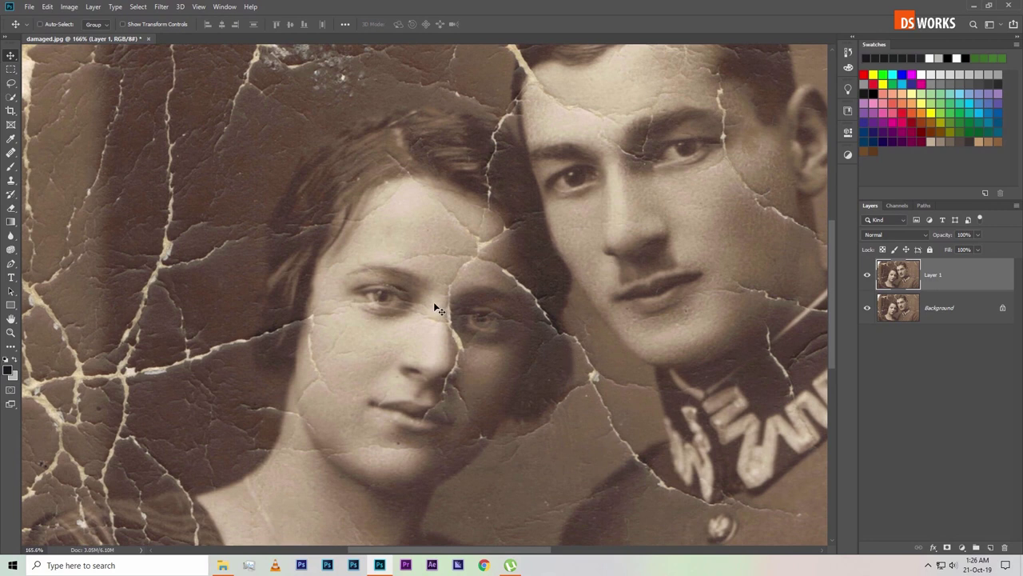
{"action": "scroll", "coordinate": [434, 302], "scroll_direction": "up", "scroll_amount": 3}
{"action": "scroll", "coordinate": [467, 338], "scroll_direction": "up", "scroll_amount": 2}
{"action": "scroll", "coordinate": [468, 420], "scroll_direction": "up", "scroll_amount": 1}
{"action": "scroll", "coordinate": [478, 362], "scroll_direction": "up", "scroll_amount": 2}
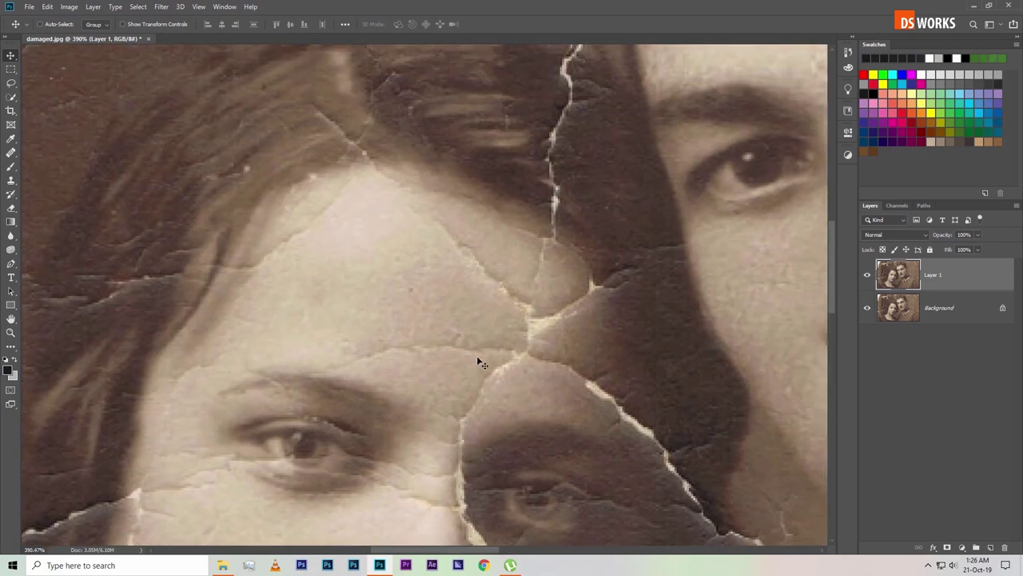
{"action": "scroll", "coordinate": [498, 366], "scroll_direction": "down", "scroll_amount": 3}
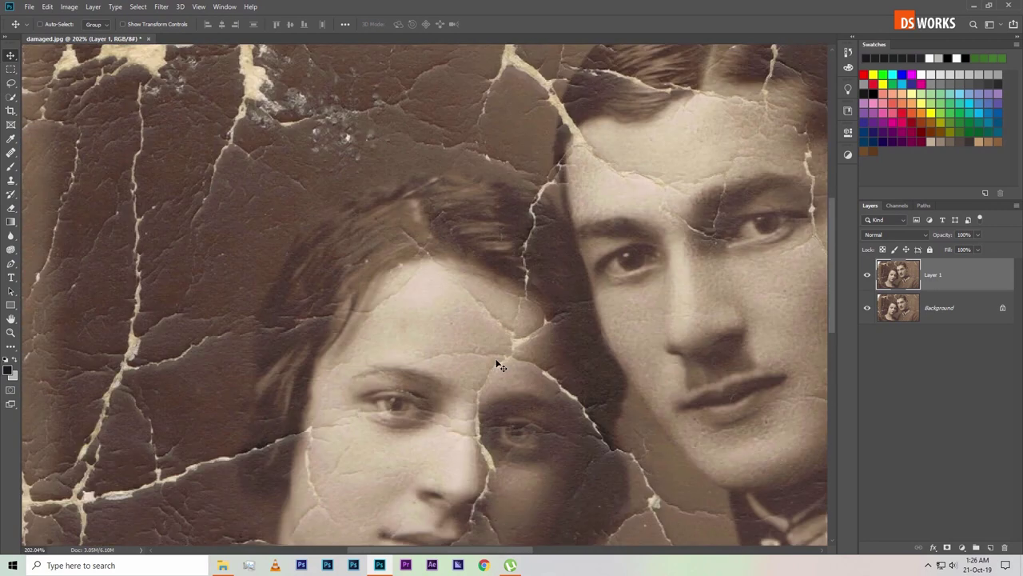
{"action": "scroll", "coordinate": [498, 365], "scroll_direction": "down", "scroll_amount": 2}
{"action": "scroll", "coordinate": [464, 355], "scroll_direction": "up", "scroll_amount": 2}
{"action": "scroll", "coordinate": [491, 361], "scroll_direction": "up", "scroll_amount": 1}
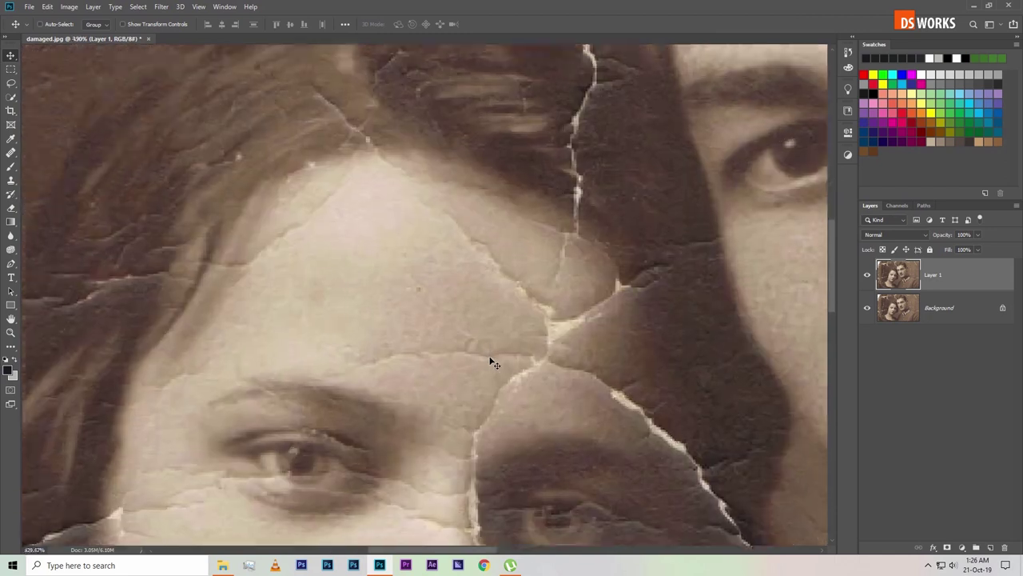
{"action": "scroll", "coordinate": [496, 371], "scroll_direction": "up", "scroll_amount": 1}
{"action": "scroll", "coordinate": [512, 239], "scroll_direction": "up", "scroll_amount": 1}
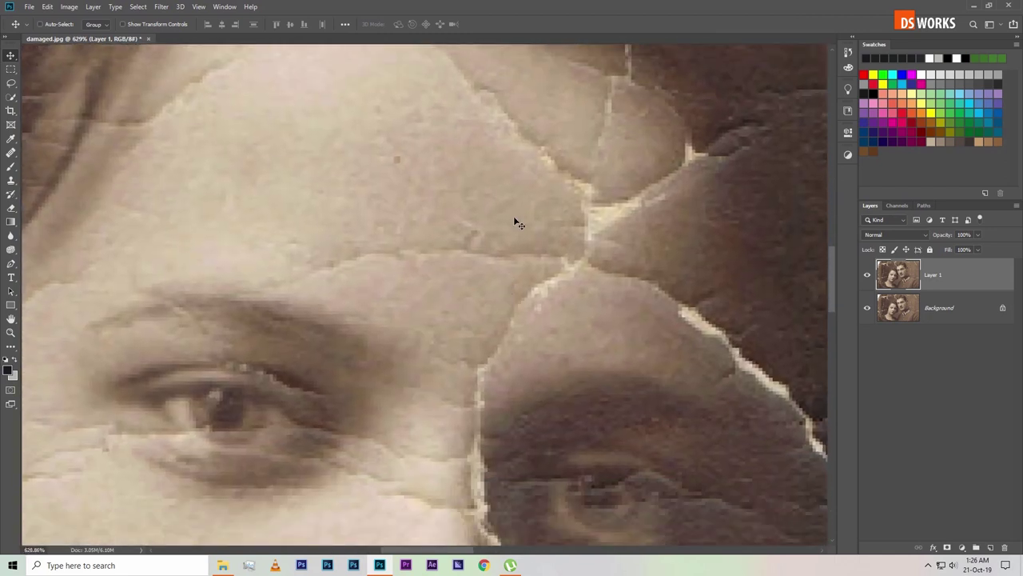
- Select the Healing Brush and heal the light crack across her forehead
{"action": "left_click", "coordinate": [11, 152]}
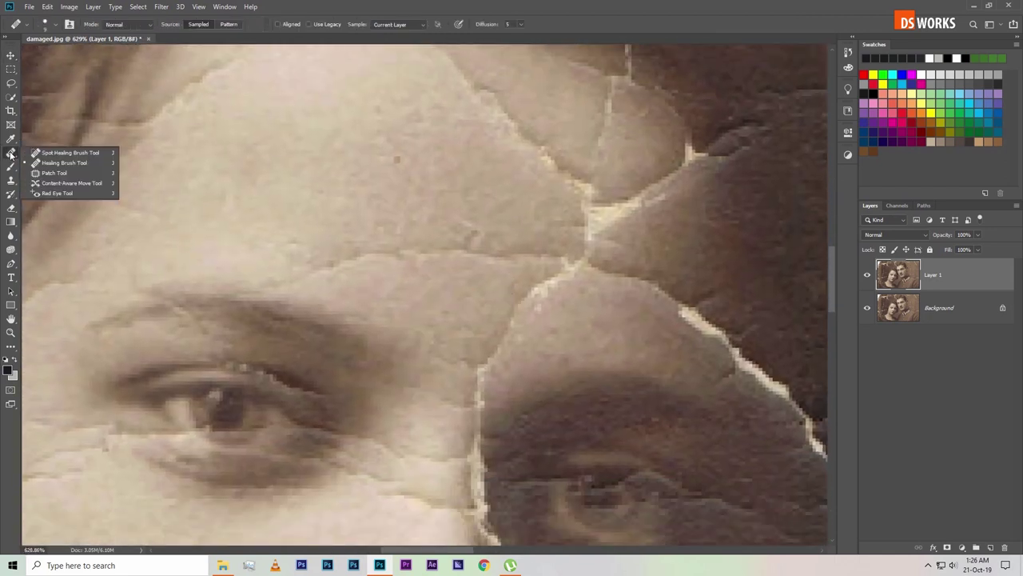
{"action": "left_click", "coordinate": [74, 162]}
{"action": "left_click_drag", "start_coordinate": [393, 264], "coordinate": [400, 288]}
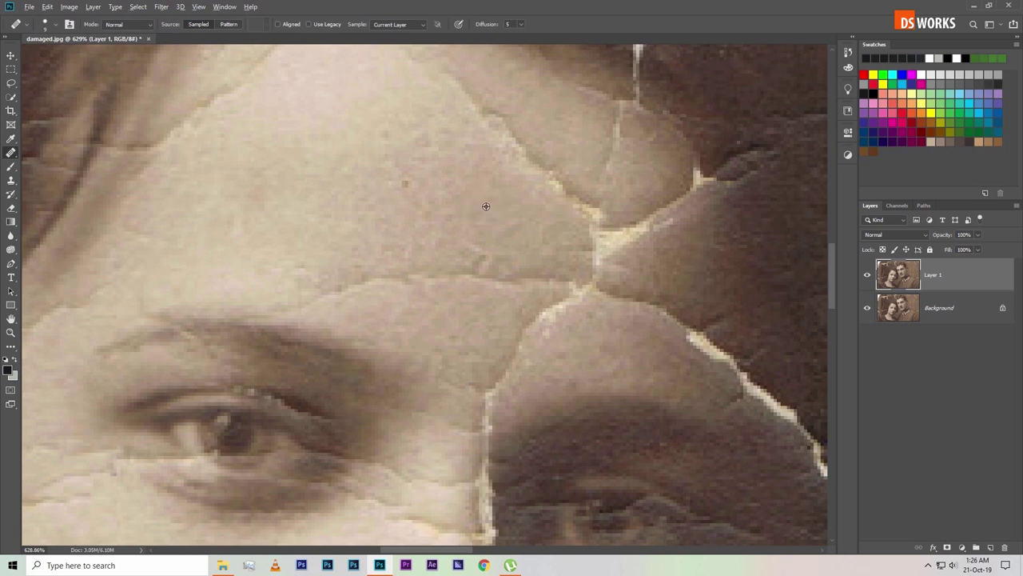
{"action": "mouse_move", "coordinate": [532, 281]}
{"action": "left_mouse_down"}
{"action": "mouse_move", "coordinate": [379, 276]}
{"action": "mouse_move", "coordinate": [281, 307]}
{"action": "mouse_move", "coordinate": [285, 281]}
{"action": "left_mouse_up"}
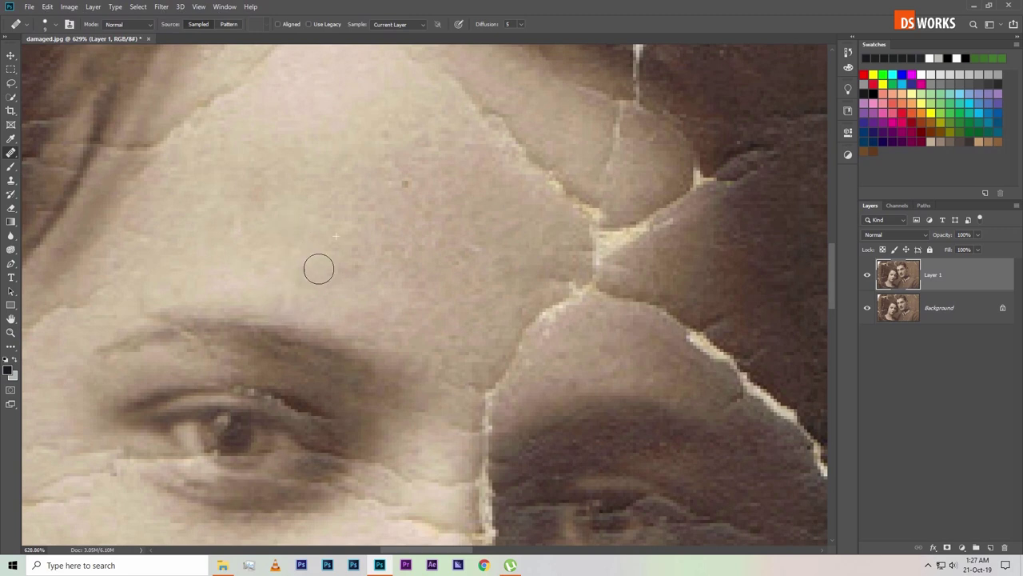
- Sample clean forehead skin and heal the bright crack near her hairline
{"action": "left_click_drag", "start_coordinate": [381, 262], "coordinate": [303, 295]}
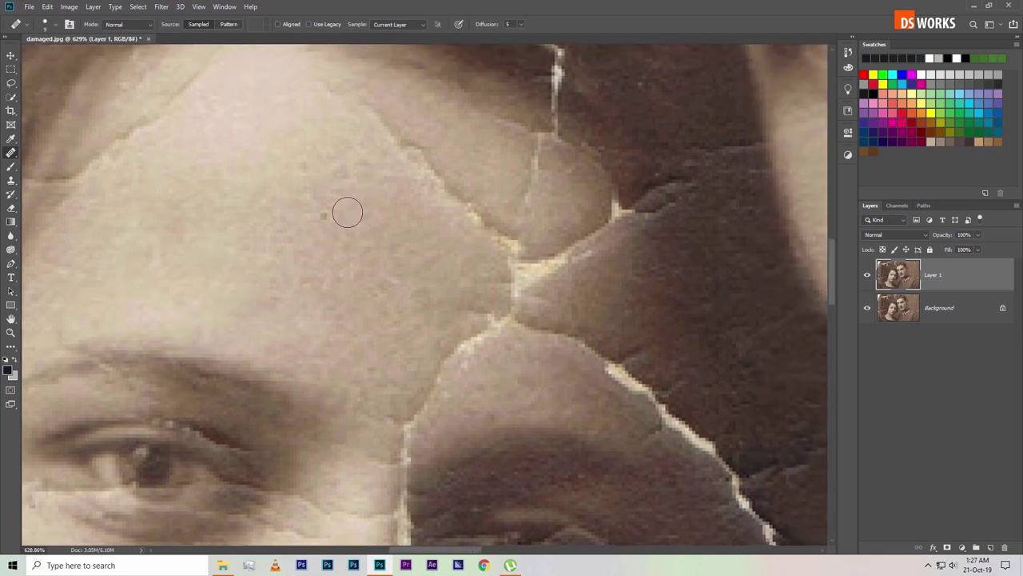
{"action": "left_click_drag", "start_coordinate": [388, 263], "coordinate": [343, 309]}
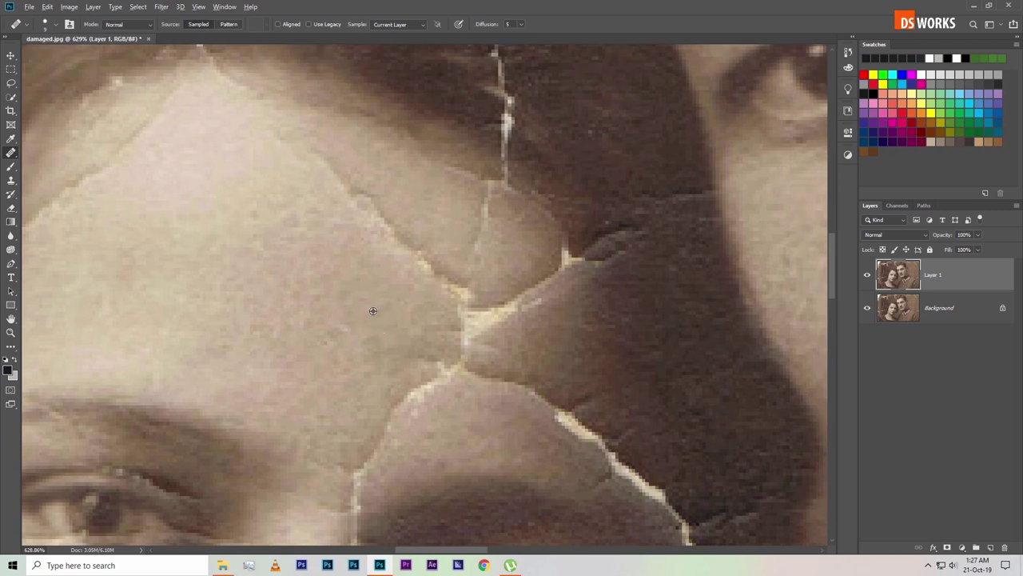
{"action": "left_click", "coordinate": [358, 306], "text": "alt"}
{"action": "left_click_drag", "start_coordinate": [421, 261], "coordinate": [336, 165]}
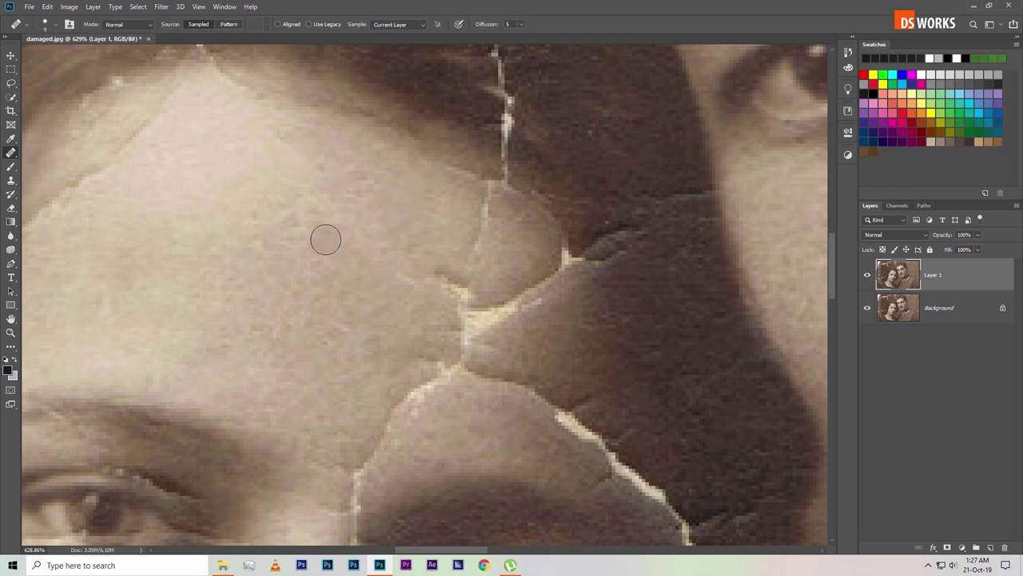
{"action": "left_click", "coordinate": [310, 179]}
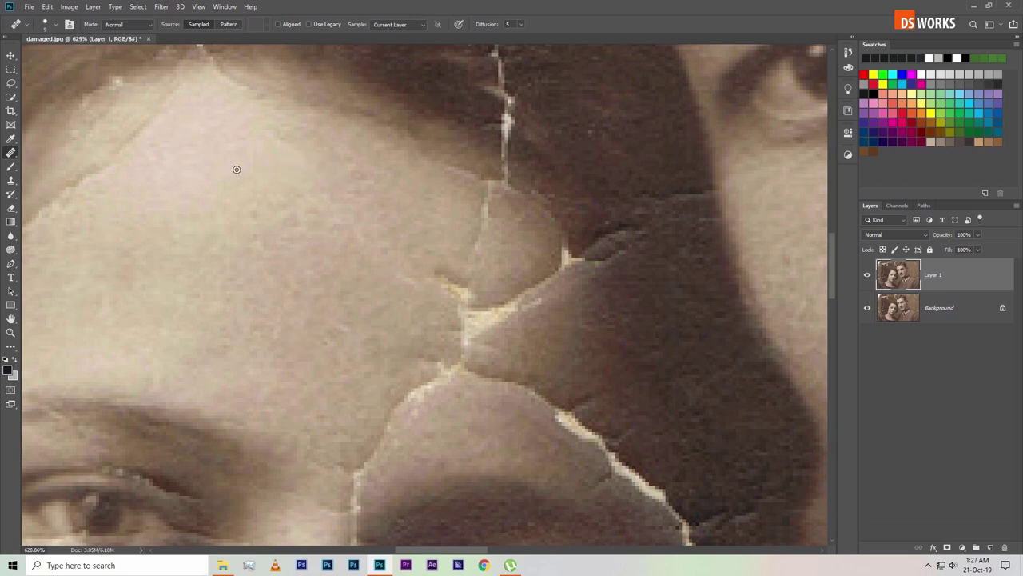
- Check the brush settings, then heal the cracks above her eyebrow and along the hair edge
{"action": "scroll", "coordinate": [347, 269], "scroll_direction": "down", "scroll_amount": 1}
{"action": "scroll", "coordinate": [355, 284], "scroll_direction": "down", "scroll_amount": 1}
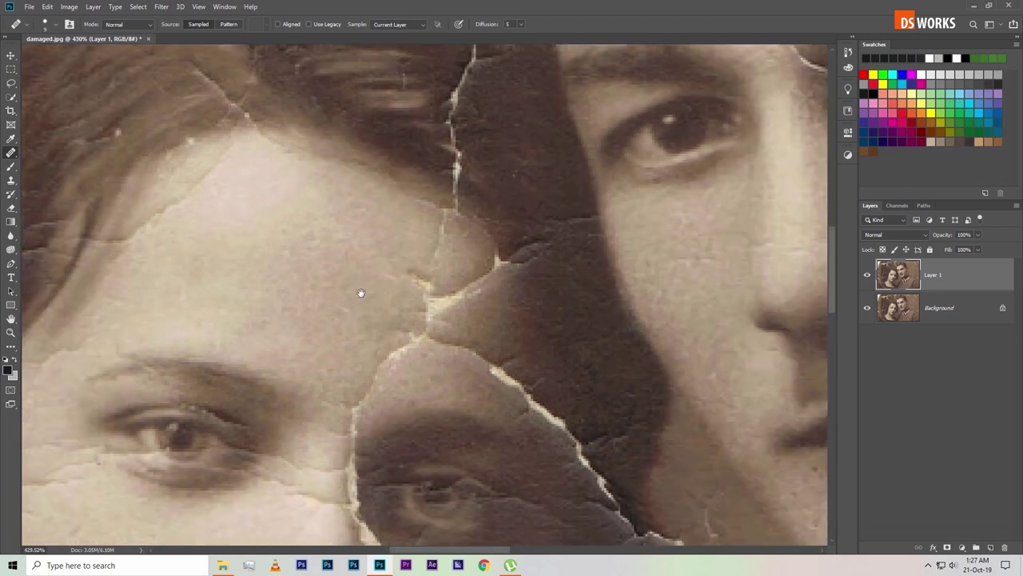
{"action": "scroll", "coordinate": [355, 275], "scroll_direction": "down", "scroll_amount": 1}
{"action": "scroll", "coordinate": [333, 274], "scroll_direction": "up", "scroll_amount": 1}
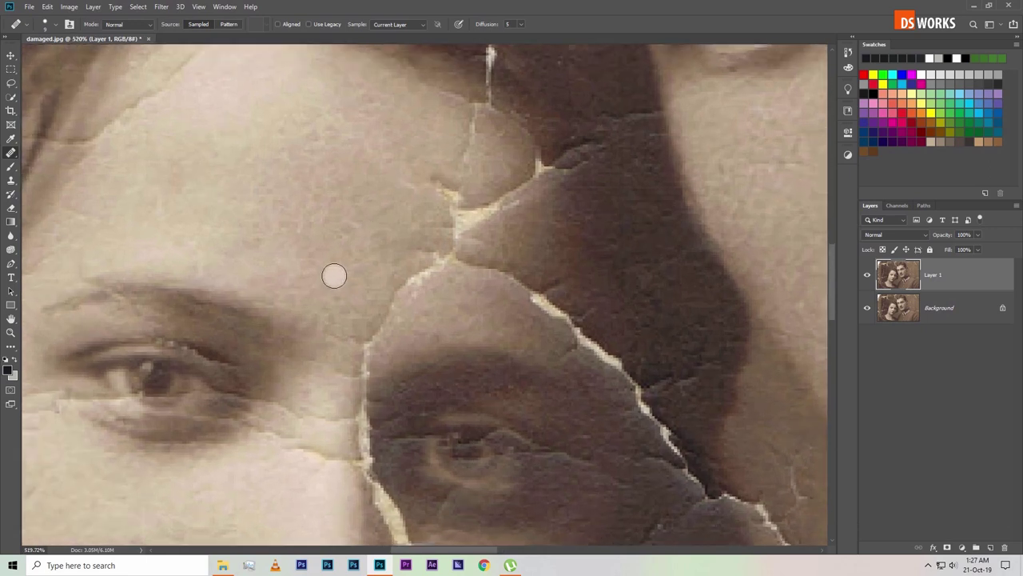
{"action": "scroll", "coordinate": [334, 276], "scroll_direction": "up", "scroll_amount": 1}
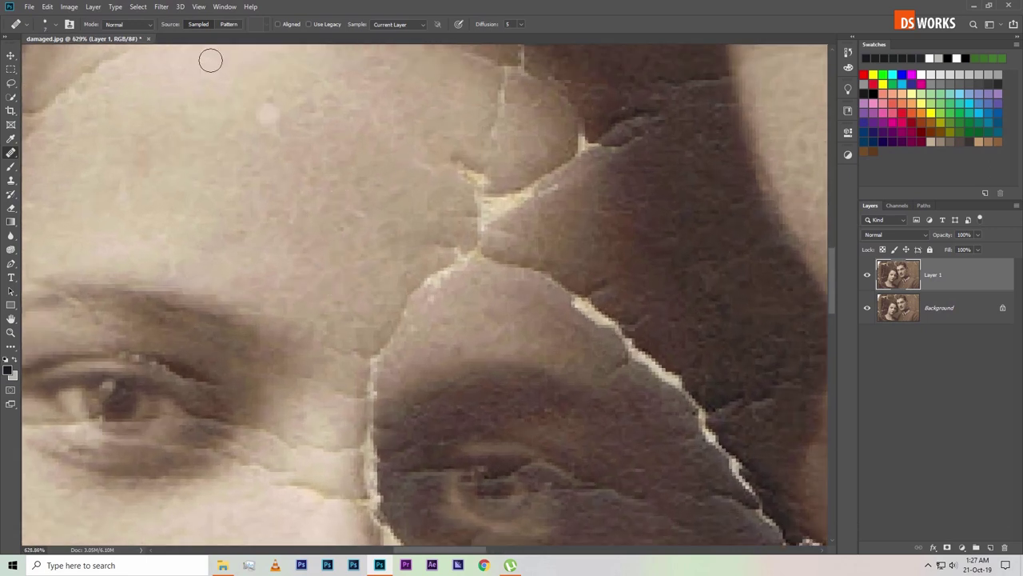
{"action": "left_click", "coordinate": [56, 24]}
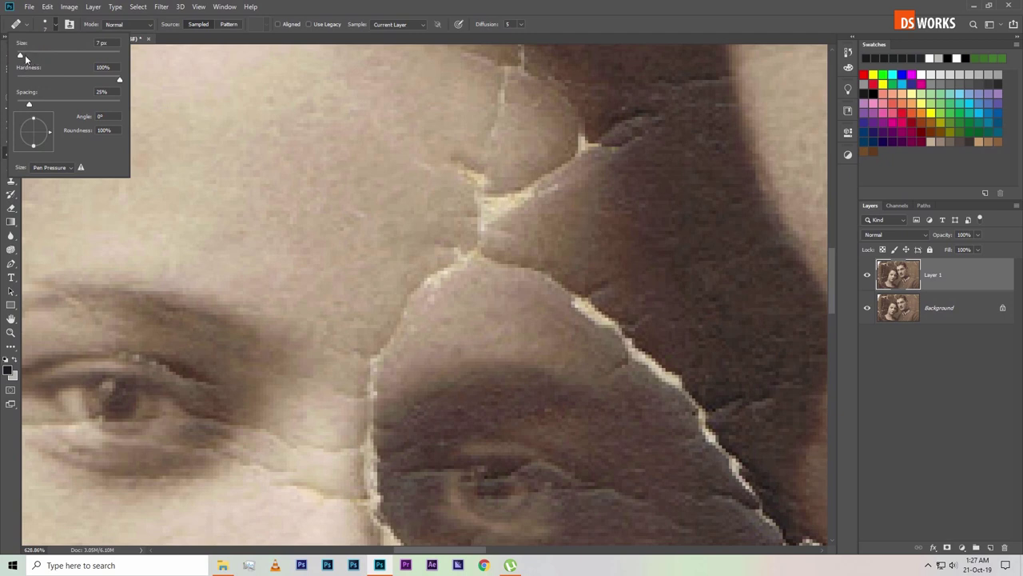
{"action": "left_click", "coordinate": [353, 13]}
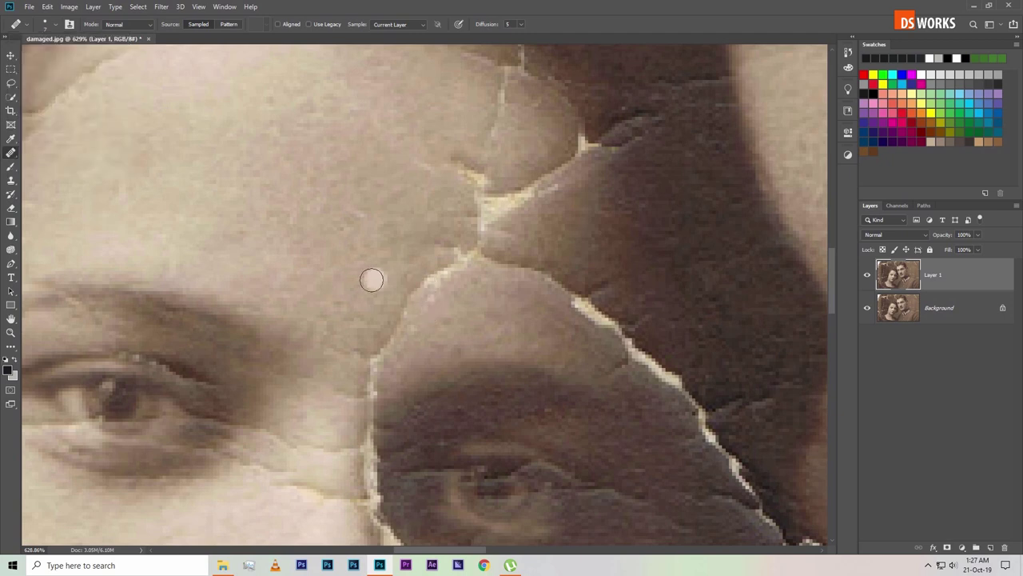
{"action": "left_click", "coordinate": [304, 307], "text": "alt"}
{"action": "mouse_move", "coordinate": [382, 345]}
{"action": "left_mouse_down"}
{"action": "mouse_move", "coordinate": [418, 303]}
{"action": "mouse_move", "coordinate": [437, 254]}
{"action": "mouse_move", "coordinate": [472, 269]}
{"action": "mouse_move", "coordinate": [335, 250]}
{"action": "left_mouse_up"}
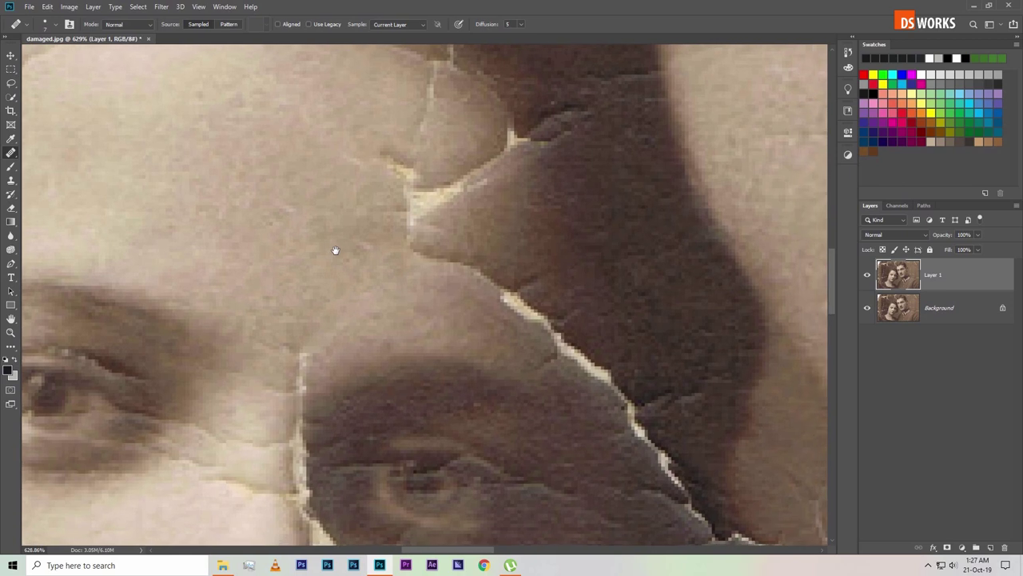
{"action": "mouse_move", "coordinate": [432, 289]}
{"action": "left_mouse_down"}
{"action": "mouse_move", "coordinate": [464, 275]}
{"action": "mouse_move", "coordinate": [531, 317]}
{"action": "mouse_move", "coordinate": [476, 246]}
{"action": "left_mouse_up"}
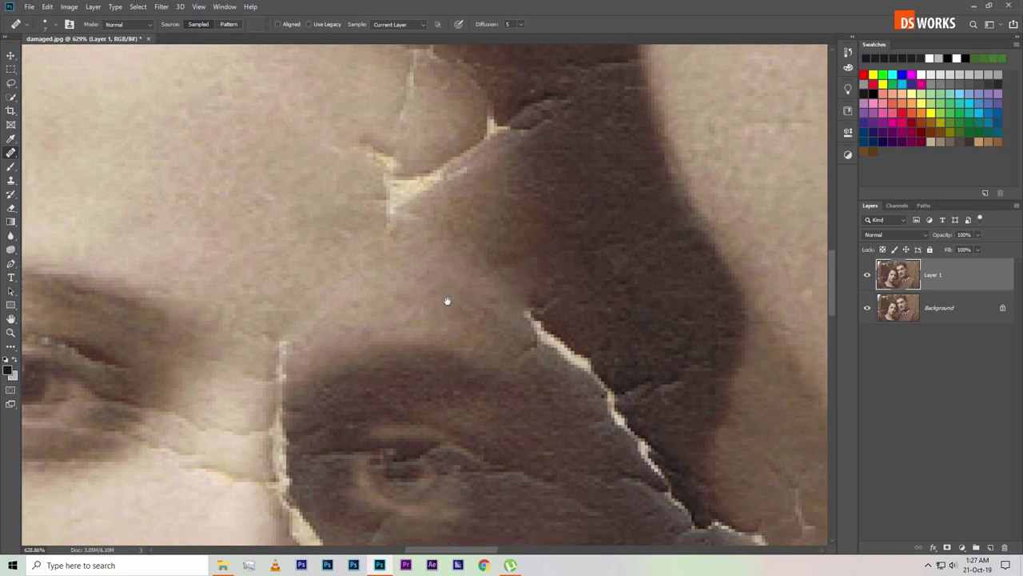
- Resample skin and heal the crack running down by the hair onto the shadowed cheek
{"action": "left_click", "coordinate": [542, 190], "text": "alt"}
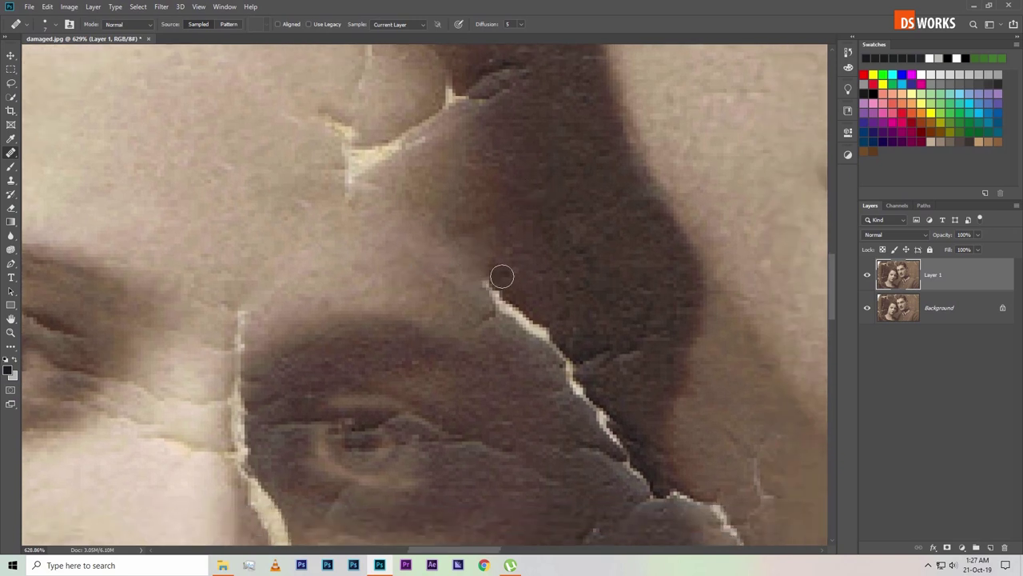
{"action": "mouse_move", "coordinate": [503, 277]}
{"action": "left_mouse_down"}
{"action": "mouse_move", "coordinate": [498, 325]}
{"action": "mouse_move", "coordinate": [544, 351]}
{"action": "left_mouse_up"}
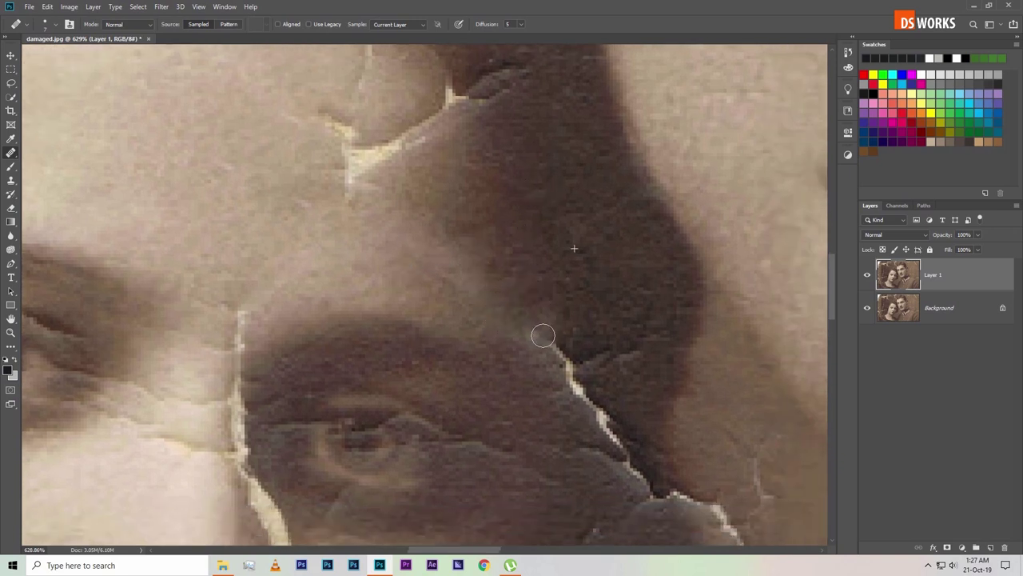
{"action": "left_click_drag", "start_coordinate": [543, 351], "coordinate": [568, 395]}
{"action": "left_click", "coordinate": [433, 254]}
{"action": "scroll", "coordinate": [548, 240], "scroll_direction": "down", "scroll_amount": 2}
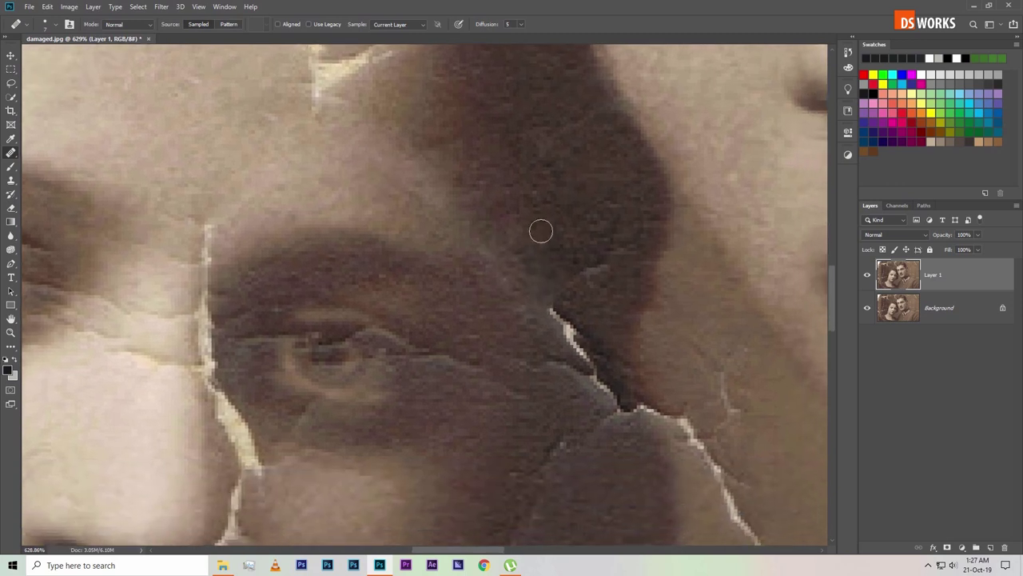
{"action": "scroll", "coordinate": [541, 231], "scroll_direction": "down", "scroll_amount": 1}
- Enlarge the brush and heal the shadowed cheek, above the eye, and beside its outer corner
{"action": "key", "text": "bracketright"}
{"action": "key", "text": "bracketright"}
{"action": "key", "text": "bracketright"}
{"action": "left_click_drag", "start_coordinate": [548, 278], "coordinate": [574, 312]}
{"action": "scroll", "coordinate": [546, 240], "scroll_direction": "up", "scroll_amount": 1}
{"action": "scroll", "coordinate": [600, 240], "scroll_direction": "up", "scroll_amount": 1}
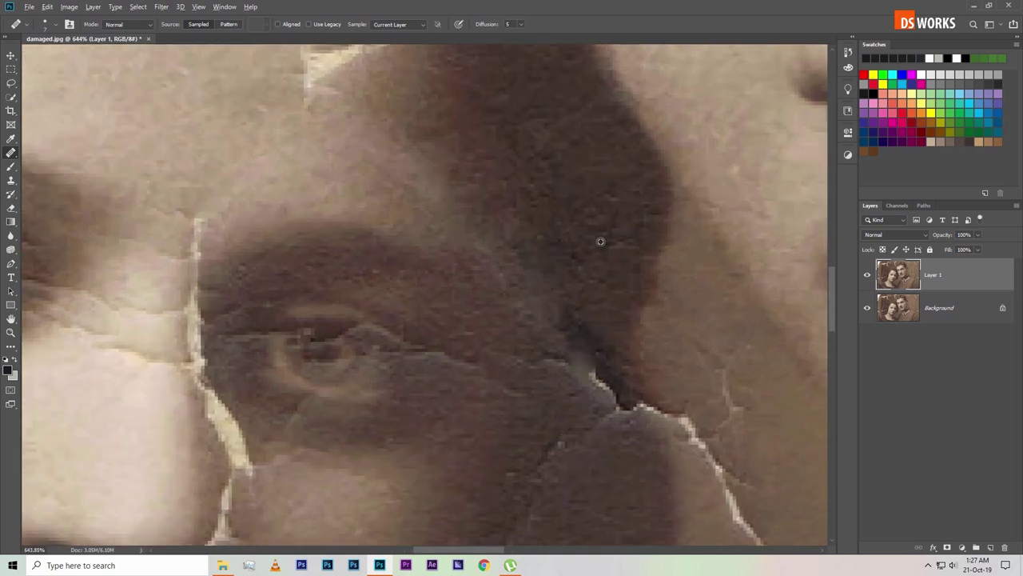
{"action": "mouse_move", "coordinate": [519, 263]}
{"action": "left_mouse_down"}
{"action": "mouse_move", "coordinate": [566, 300]}
{"action": "mouse_move", "coordinate": [549, 338]}
{"action": "left_mouse_up"}
{"action": "scroll", "coordinate": [571, 256], "scroll_direction": "up", "scroll_amount": 2}
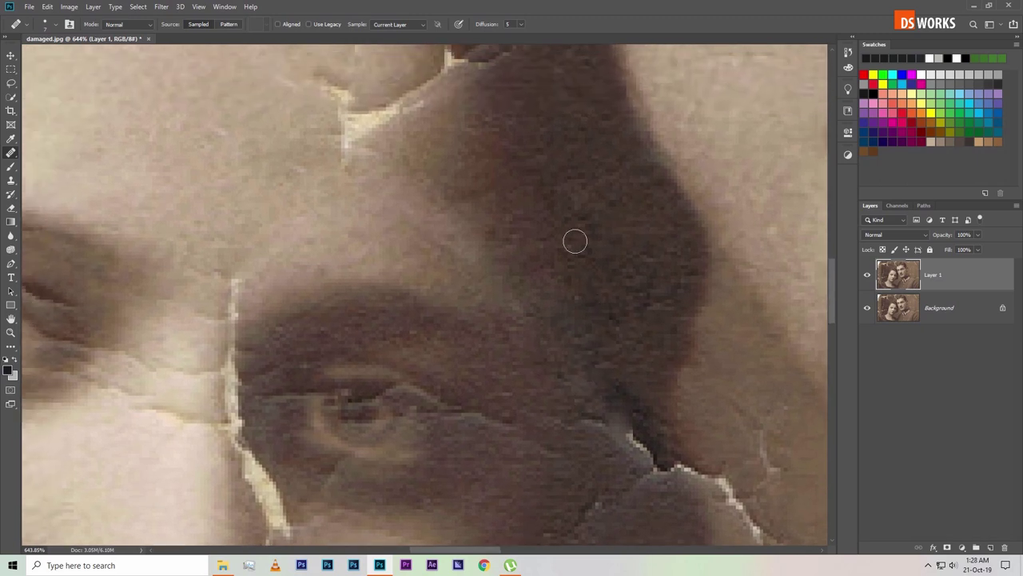
{"action": "left_click", "coordinate": [531, 158], "text": "alt"}
{"action": "mouse_move", "coordinate": [455, 240]}
{"action": "left_mouse_down"}
{"action": "mouse_move", "coordinate": [456, 228]}
{"action": "mouse_move", "coordinate": [456, 247]}
{"action": "mouse_move", "coordinate": [439, 242]}
{"action": "mouse_move", "coordinate": [465, 226]}
{"action": "left_mouse_up"}
{"action": "scroll", "coordinate": [560, 336], "scroll_direction": "down", "scroll_amount": 2}
- Pan to the lower cheek and heal the light crack on the shadowed cheek
{"action": "scroll", "coordinate": [562, 258], "scroll_direction": "down", "scroll_amount": 1}
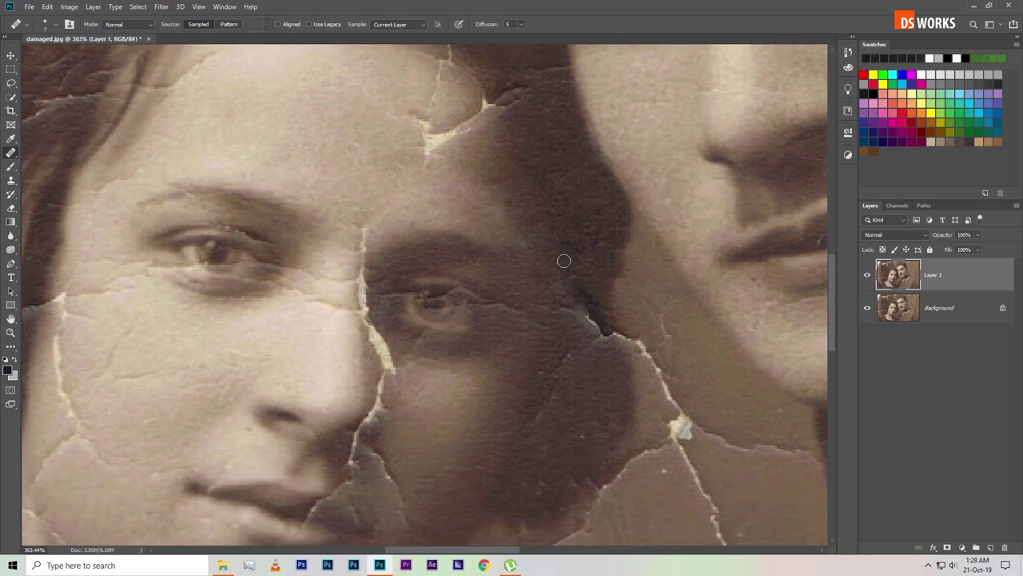
{"action": "scroll", "coordinate": [545, 253], "scroll_direction": "up", "scroll_amount": 1}
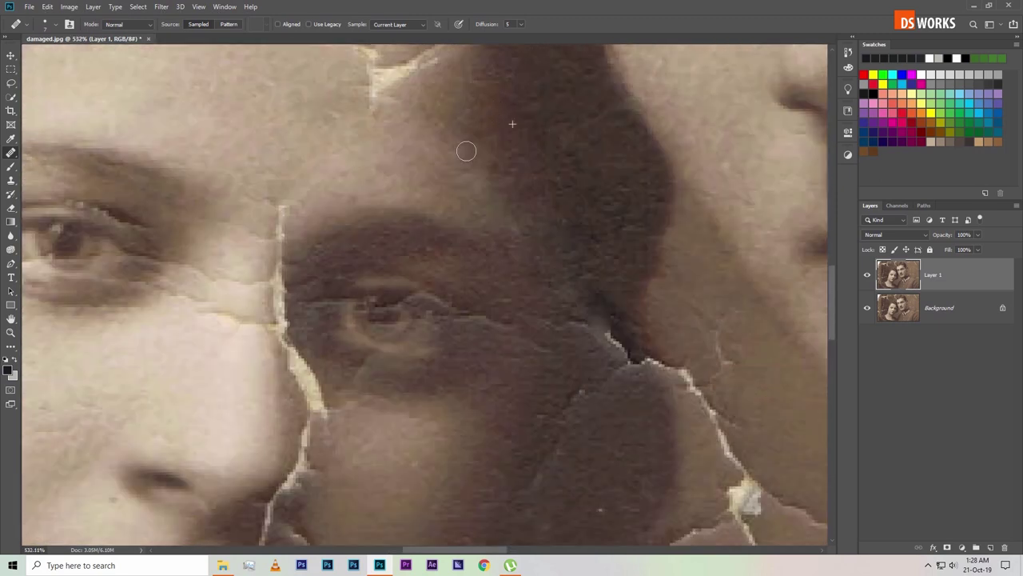
{"action": "left_click_drag", "start_coordinate": [554, 280], "coordinate": [574, 227]}
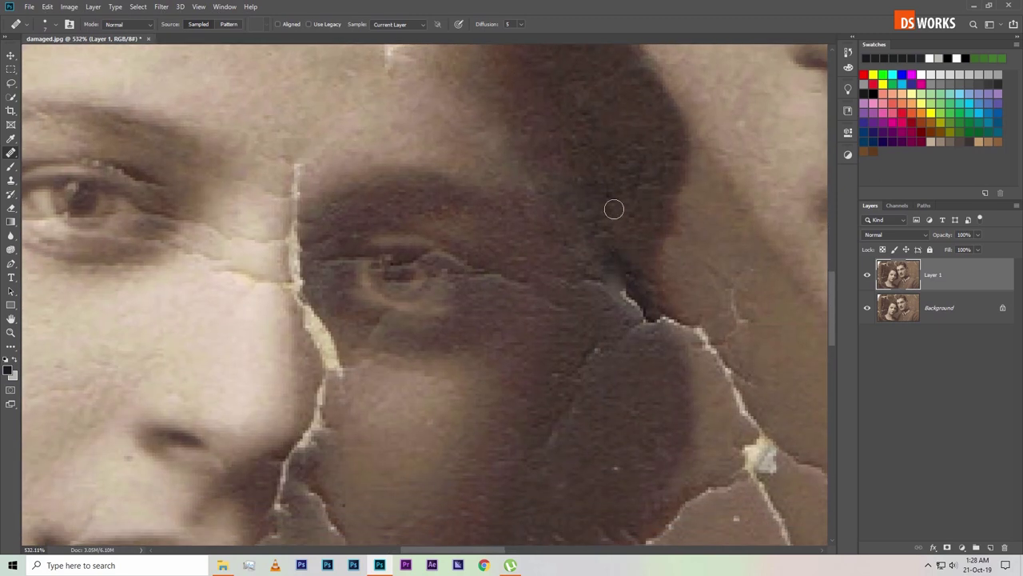
{"action": "left_click_drag", "start_coordinate": [626, 285], "coordinate": [617, 248]}
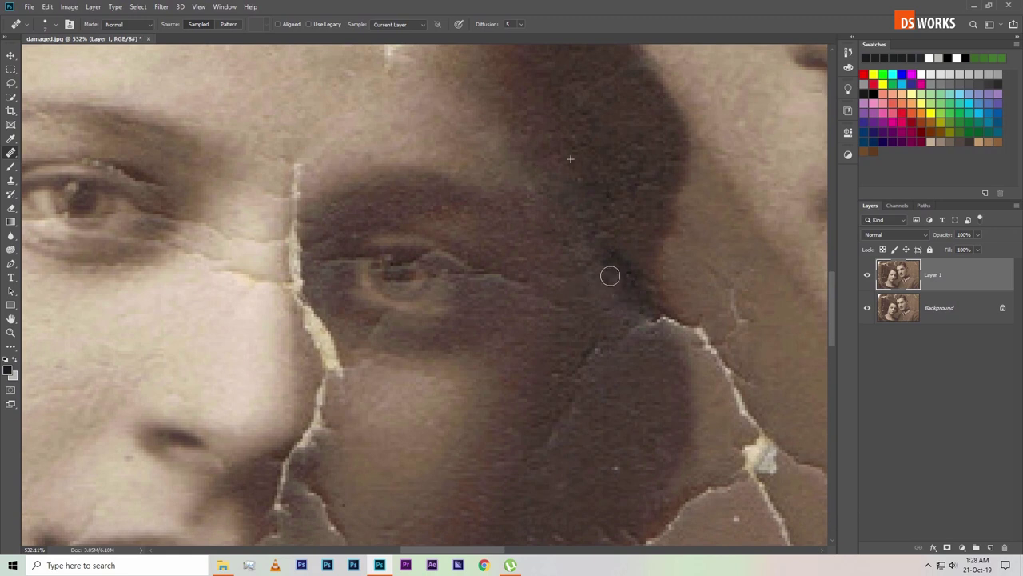
- Zoom in and out around the cheek, then make the healing brush smaller
{"action": "scroll", "coordinate": [597, 261], "scroll_direction": "down", "scroll_amount": 2}
{"action": "scroll", "coordinate": [562, 263], "scroll_direction": "up", "scroll_amount": 2}
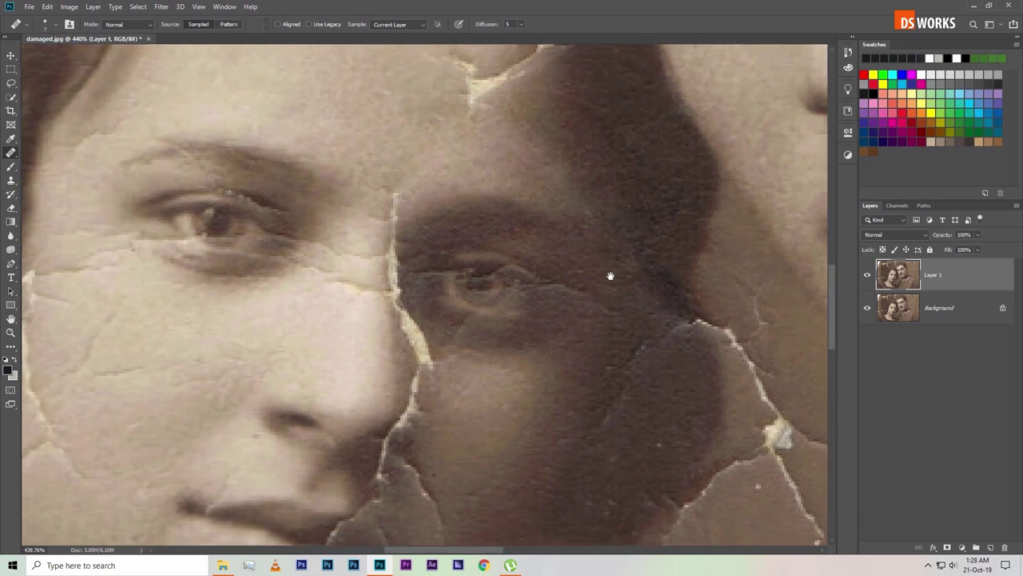
{"action": "scroll", "coordinate": [610, 275], "scroll_direction": "up", "scroll_amount": 2}
{"action": "scroll", "coordinate": [520, 283], "scroll_direction": "down", "scroll_amount": 1}
{"action": "scroll", "coordinate": [453, 245], "scroll_direction": "down", "scroll_amount": 1}
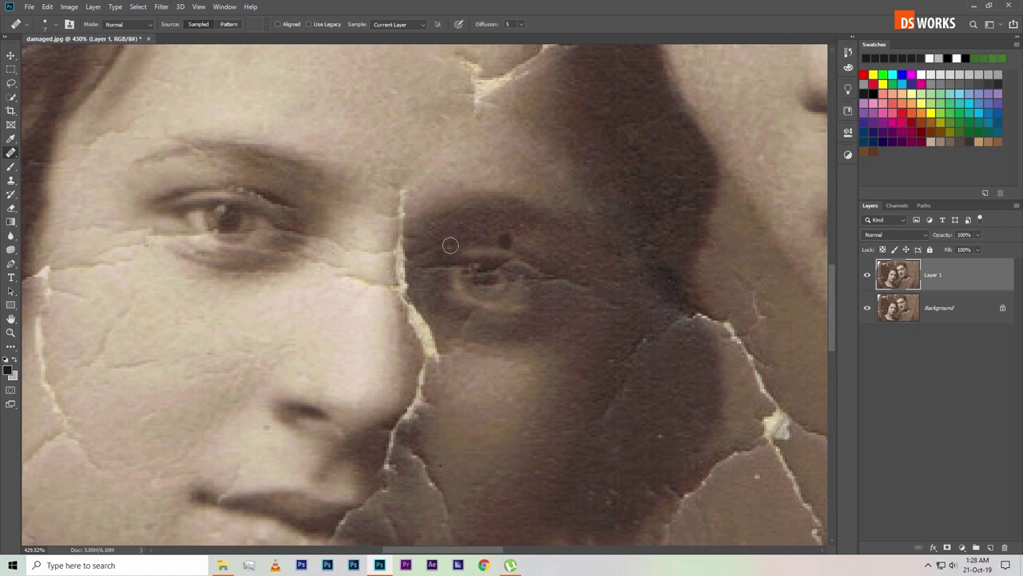
{"action": "scroll", "coordinate": [482, 267], "scroll_direction": "up", "scroll_amount": 2}
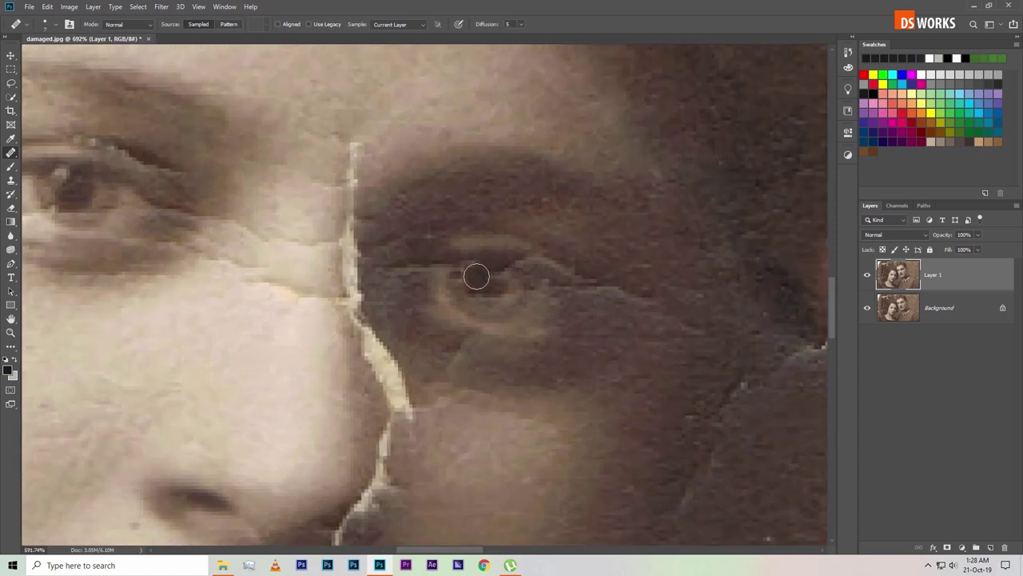
{"action": "scroll", "coordinate": [551, 316], "scroll_direction": "down", "scroll_amount": 1}
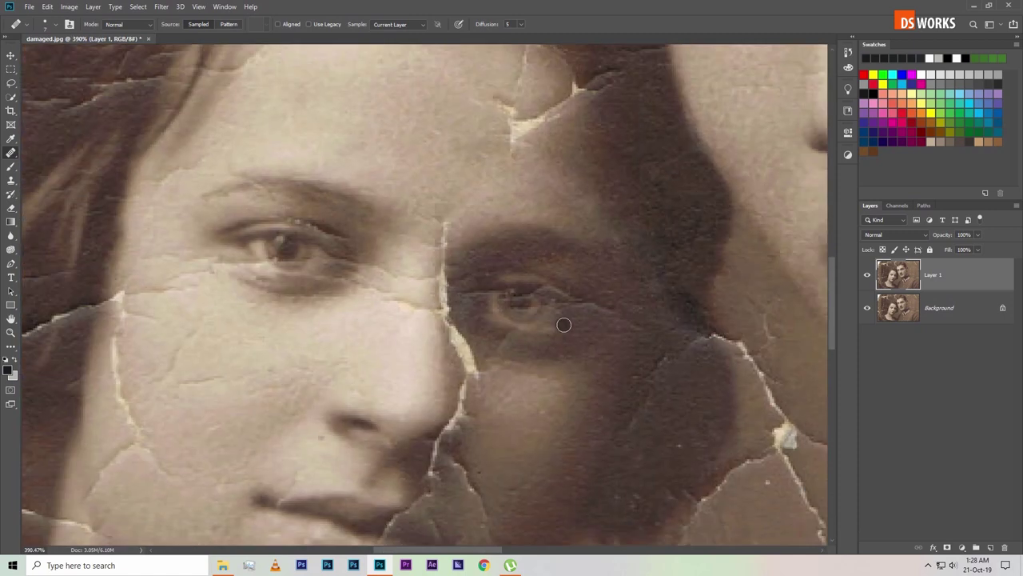
{"action": "scroll", "coordinate": [564, 319], "scroll_direction": "down", "scroll_amount": 1}
{"action": "scroll", "coordinate": [570, 321], "scroll_direction": "up", "scroll_amount": 2}
{"action": "scroll", "coordinate": [570, 321], "scroll_direction": "up", "scroll_amount": 2}
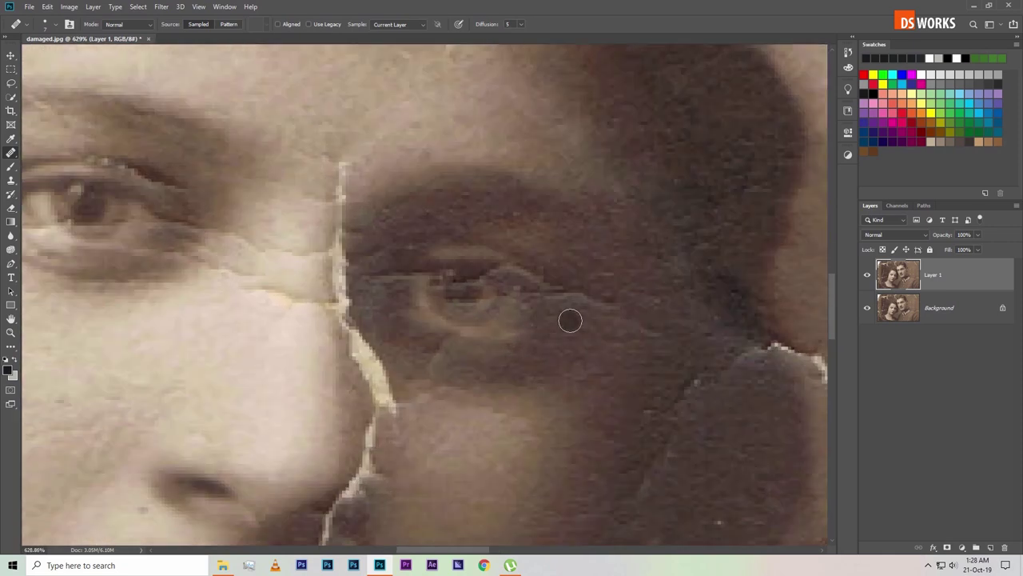
{"action": "scroll", "coordinate": [552, 308], "scroll_direction": "up", "scroll_amount": 2}
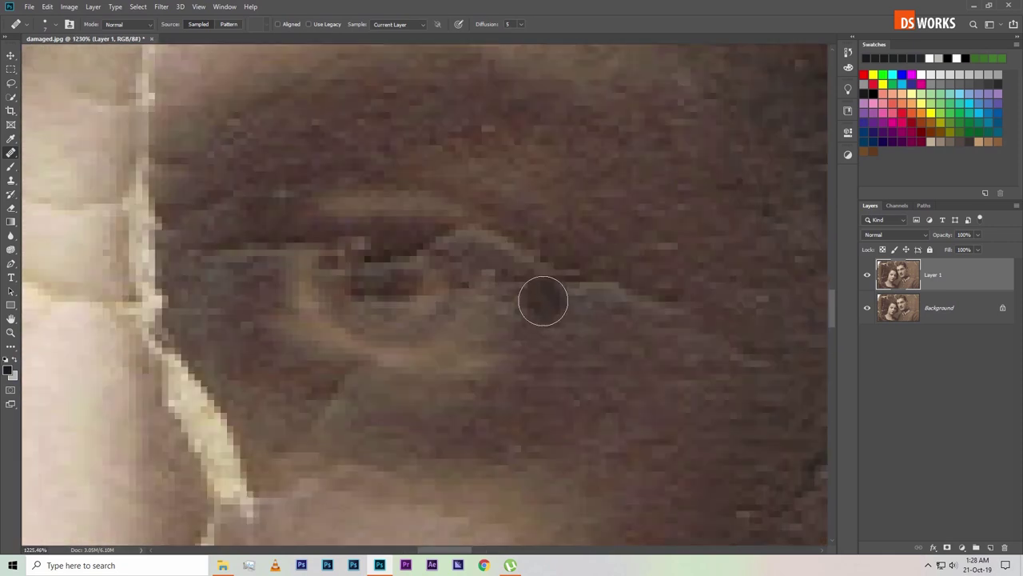
{"action": "scroll", "coordinate": [541, 299], "scroll_direction": "up", "scroll_amount": 2}
{"action": "scroll", "coordinate": [542, 300], "scroll_direction": "down", "scroll_amount": 4}
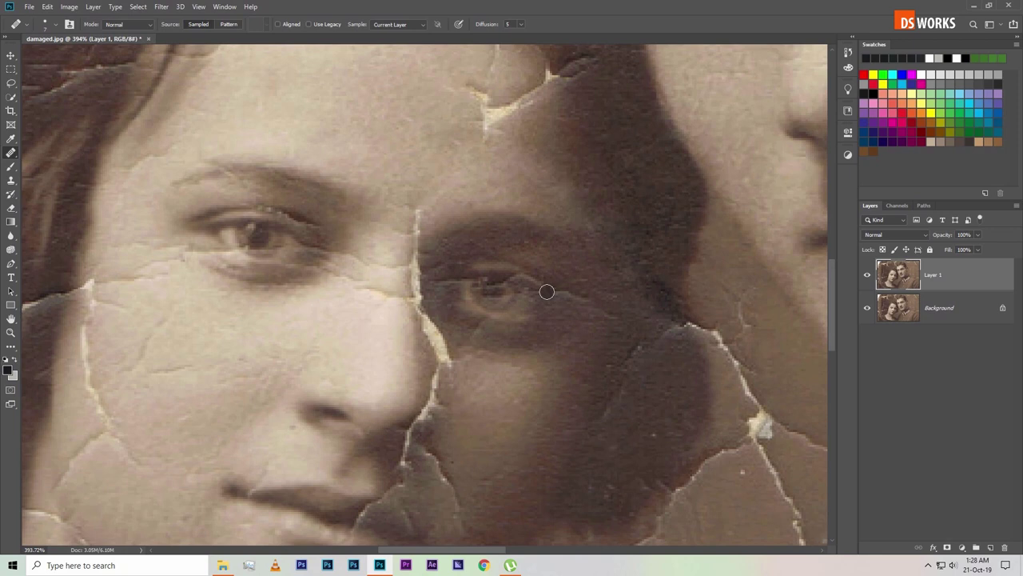
{"action": "scroll", "coordinate": [549, 290], "scroll_direction": "down", "scroll_amount": 1}
{"action": "scroll", "coordinate": [548, 295], "scroll_direction": "up", "scroll_amount": 2}
{"action": "key", "text": "bracketleft"}
{"action": "key", "text": "bracketleft"}
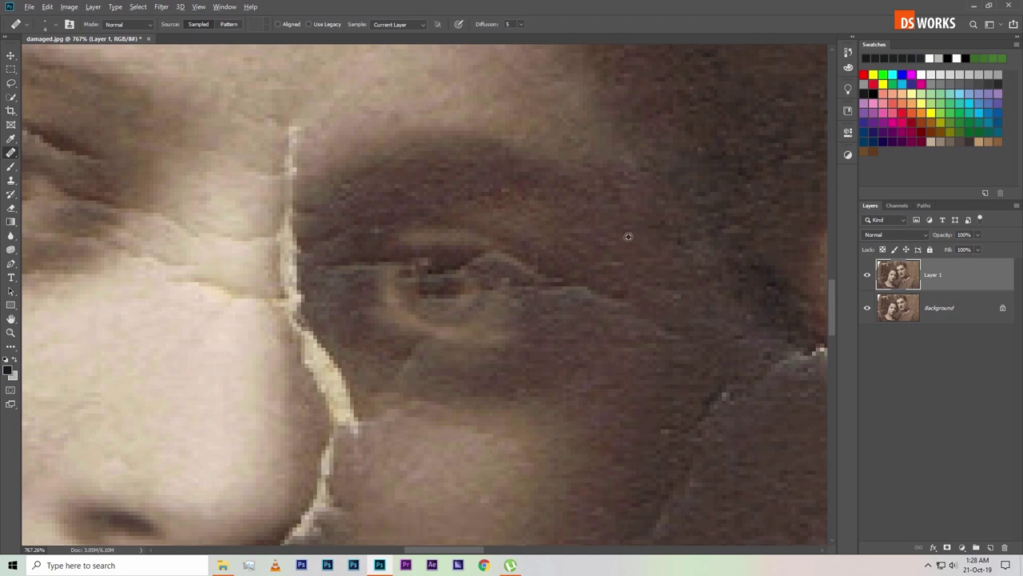
- Heal the eye's right side, corners, pupil area and under-eye skin with short strokes
{"action": "left_click_drag", "start_coordinate": [675, 333], "coordinate": [667, 320]}
{"action": "mouse_move", "coordinate": [608, 299]}
{"action": "left_mouse_down"}
{"action": "mouse_move", "coordinate": [565, 285]}
{"action": "mouse_move", "coordinate": [623, 318]}
{"action": "left_mouse_up"}
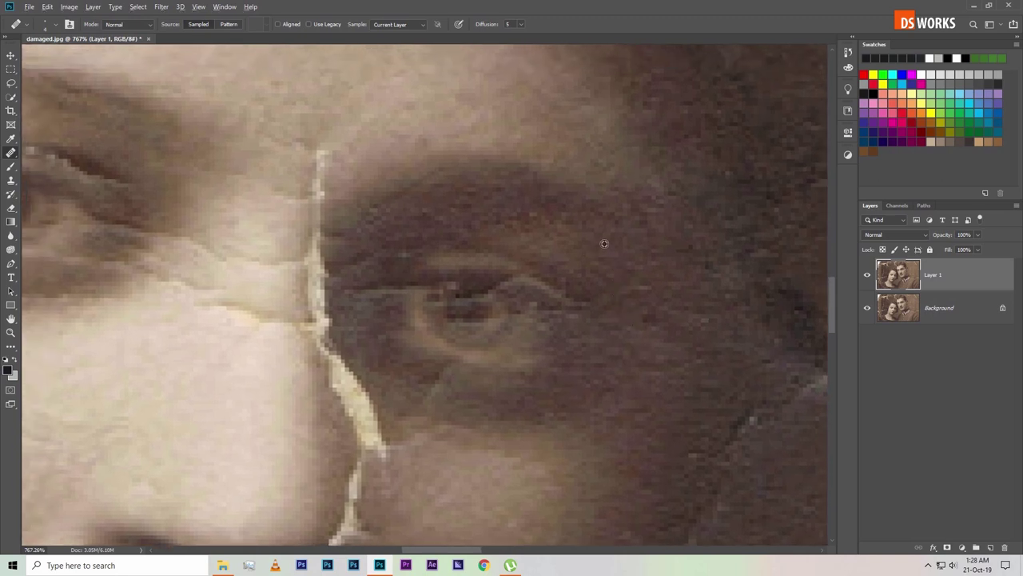
{"action": "left_click_drag", "start_coordinate": [559, 314], "coordinate": [533, 318]}
{"action": "mouse_move", "coordinate": [587, 302]}
{"action": "left_mouse_down"}
{"action": "mouse_move", "coordinate": [527, 275]}
{"action": "mouse_move", "coordinate": [569, 295]}
{"action": "left_mouse_up"}
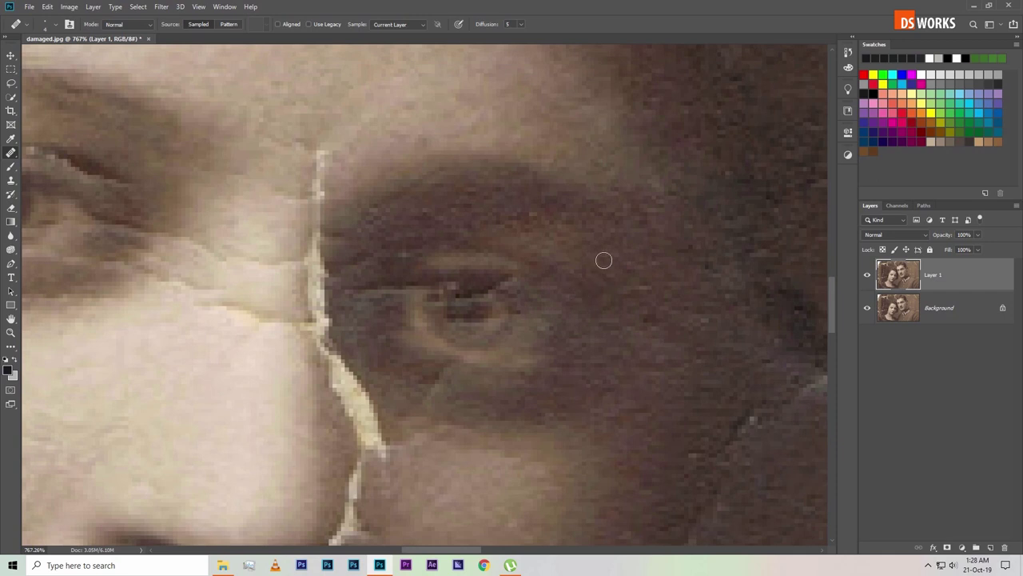
{"action": "mouse_move", "coordinate": [523, 303]}
{"action": "left_mouse_down"}
{"action": "mouse_move", "coordinate": [486, 284]}
{"action": "mouse_move", "coordinate": [517, 283]}
{"action": "left_mouse_up"}
{"action": "mouse_move", "coordinate": [358, 284]}
{"action": "left_mouse_down"}
{"action": "mouse_move", "coordinate": [384, 293]}
{"action": "mouse_move", "coordinate": [397, 277]}
{"action": "mouse_move", "coordinate": [393, 294]}
{"action": "mouse_move", "coordinate": [362, 297]}
{"action": "left_mouse_up"}
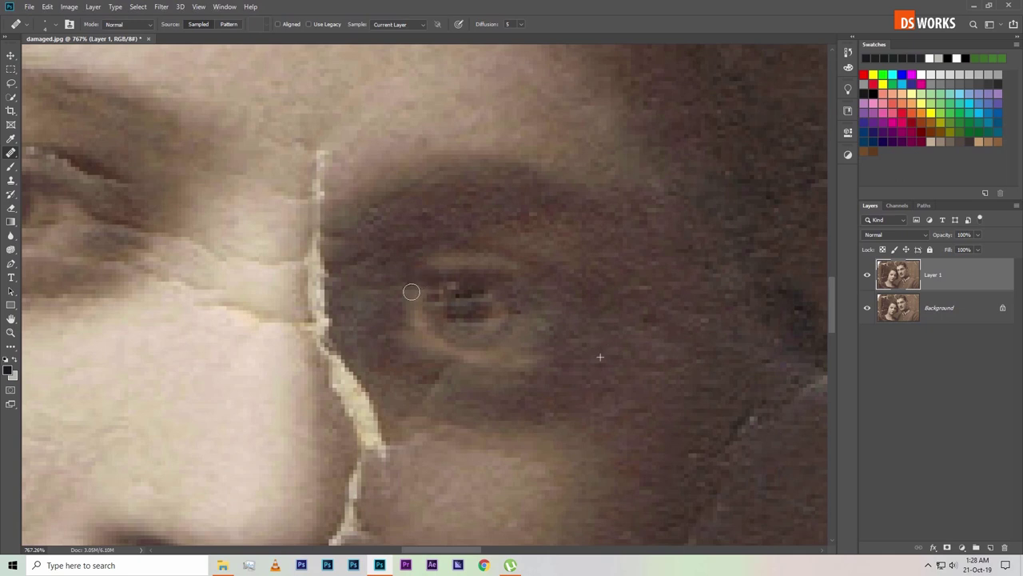
{"action": "mouse_move", "coordinate": [460, 296]}
{"action": "left_mouse_down"}
{"action": "mouse_move", "coordinate": [474, 291]}
{"action": "mouse_move", "coordinate": [444, 285]}
{"action": "left_mouse_up"}
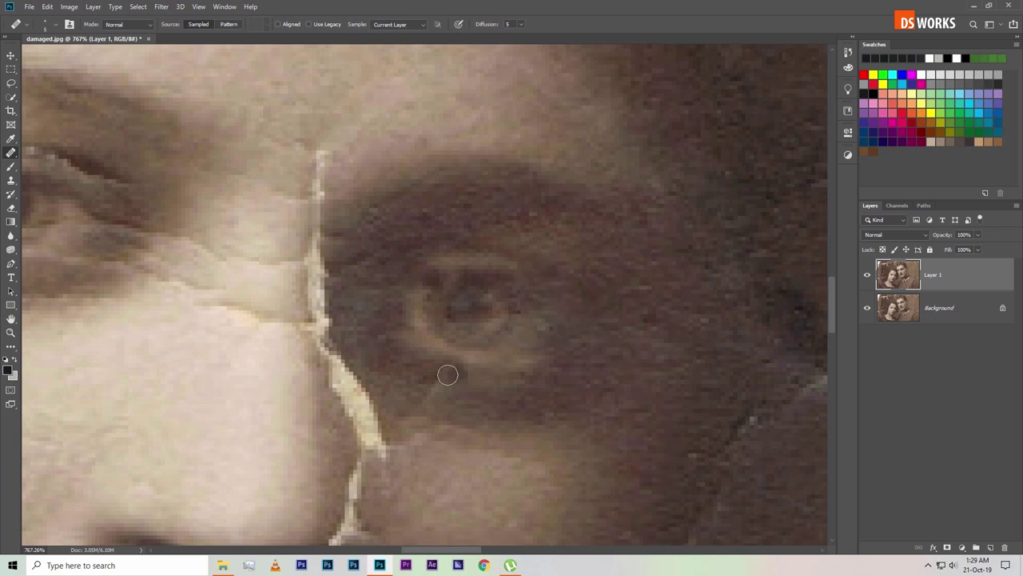
{"action": "mouse_move", "coordinate": [448, 375]}
{"action": "left_mouse_down"}
{"action": "mouse_move", "coordinate": [424, 402]}
{"action": "mouse_move", "coordinate": [458, 397]}
{"action": "left_mouse_up"}
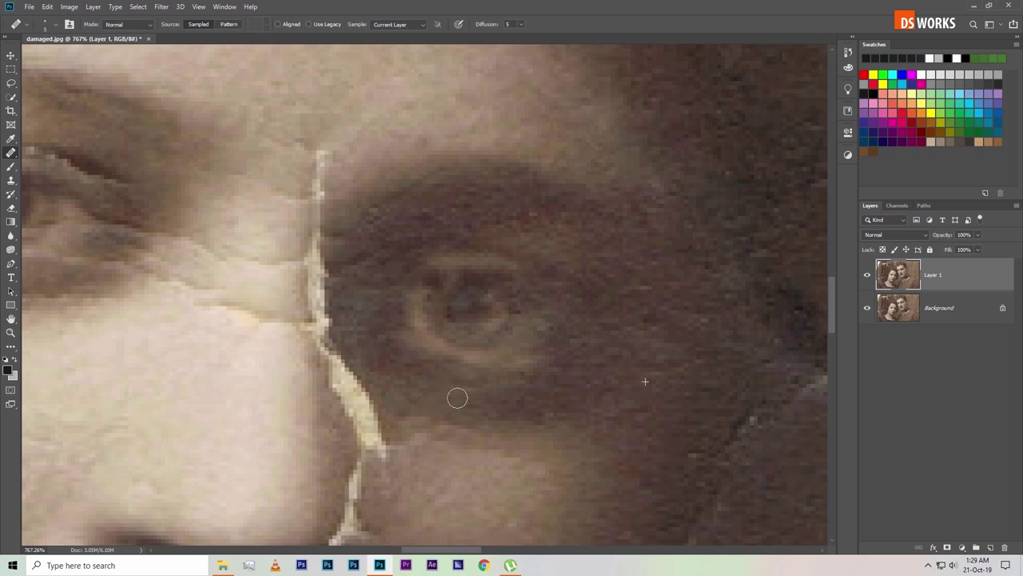
{"action": "left_click_drag", "start_coordinate": [366, 256], "coordinate": [356, 263]}
{"action": "scroll", "coordinate": [475, 218], "scroll_direction": "down", "scroll_amount": 2}
{"action": "scroll", "coordinate": [511, 218], "scroll_direction": "down", "scroll_amount": 2}
{"action": "scroll", "coordinate": [550, 219], "scroll_direction": "down", "scroll_amount": 2}
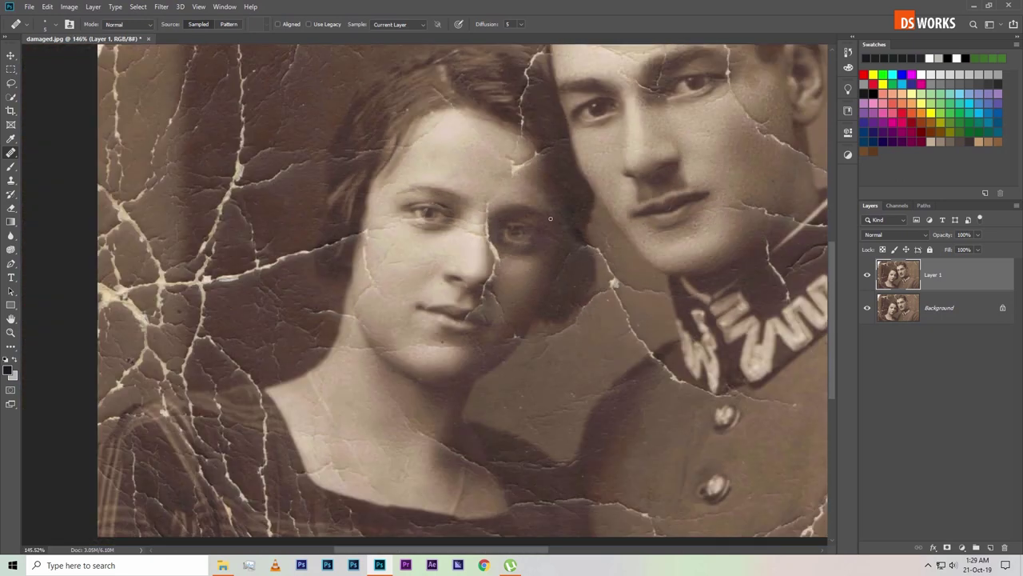
{"action": "scroll", "coordinate": [616, 246], "scroll_direction": "up", "scroll_amount": 2}
{"action": "scroll", "coordinate": [616, 246], "scroll_direction": "up", "scroll_amount": 2}
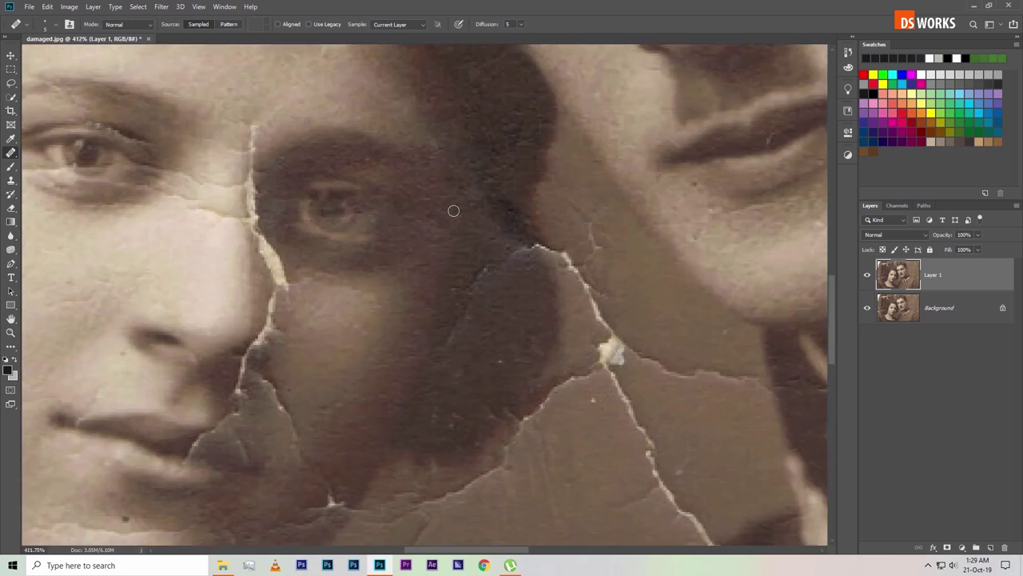
{"action": "scroll", "coordinate": [274, 190], "scroll_direction": "up", "scroll_amount": 2}
{"action": "key", "text": "bracketleft"}
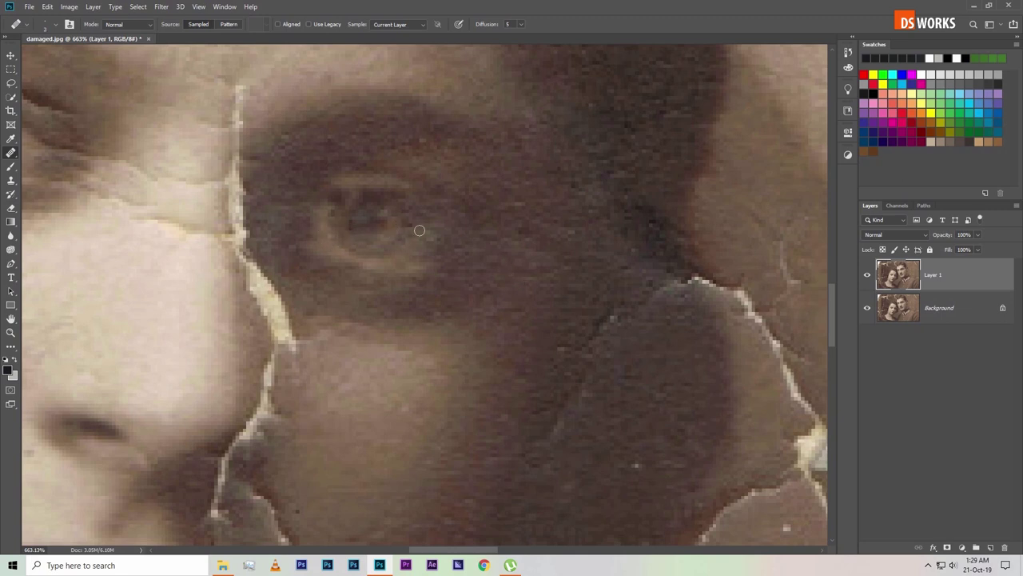
{"action": "scroll", "coordinate": [504, 259], "scroll_direction": "down", "scroll_amount": 2}
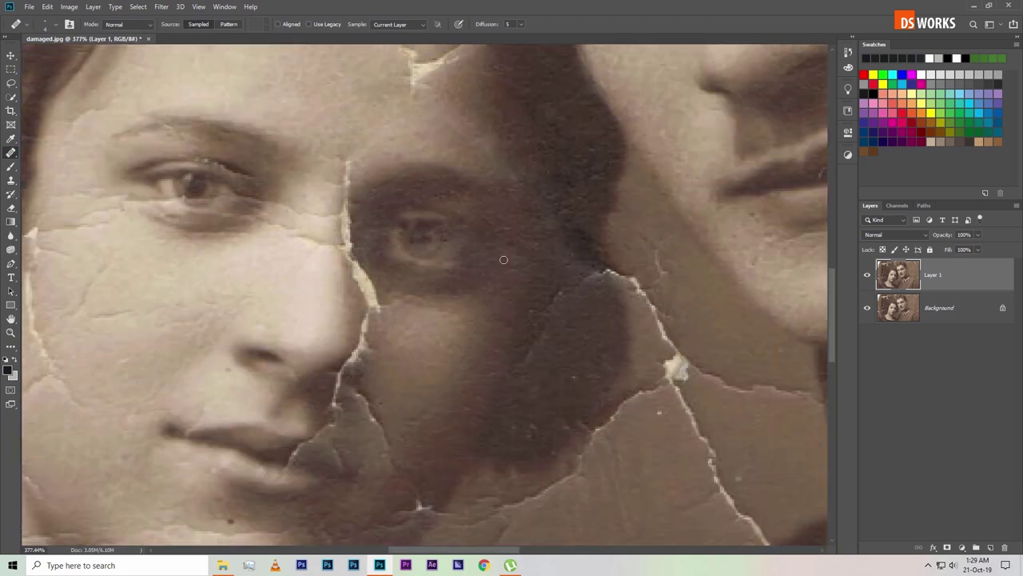
{"action": "scroll", "coordinate": [478, 212], "scroll_direction": "up", "scroll_amount": 2}
{"action": "scroll", "coordinate": [480, 210], "scroll_direction": "up", "scroll_amount": 2}
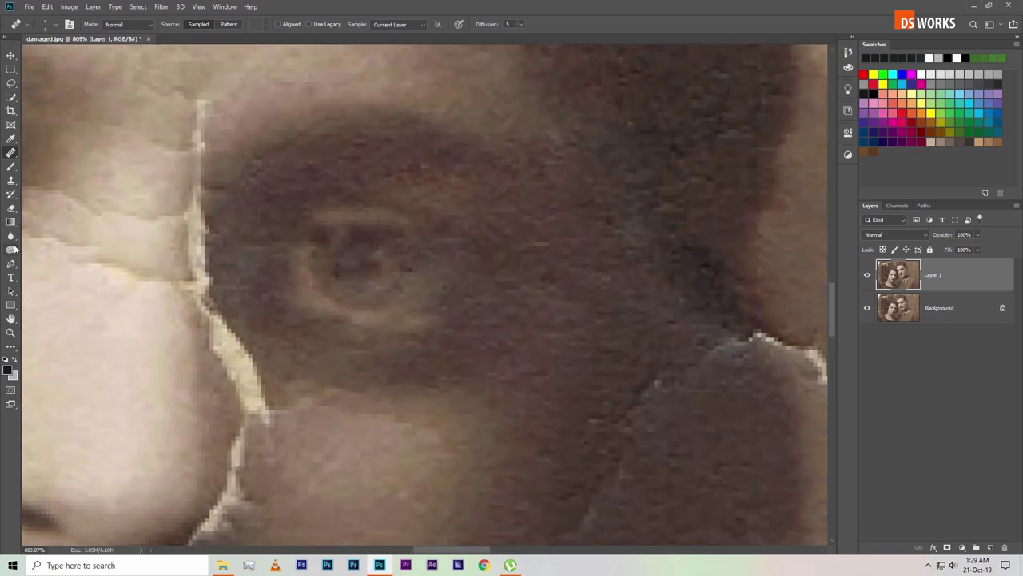
{"action": "right_click", "coordinate": [11, 248]}
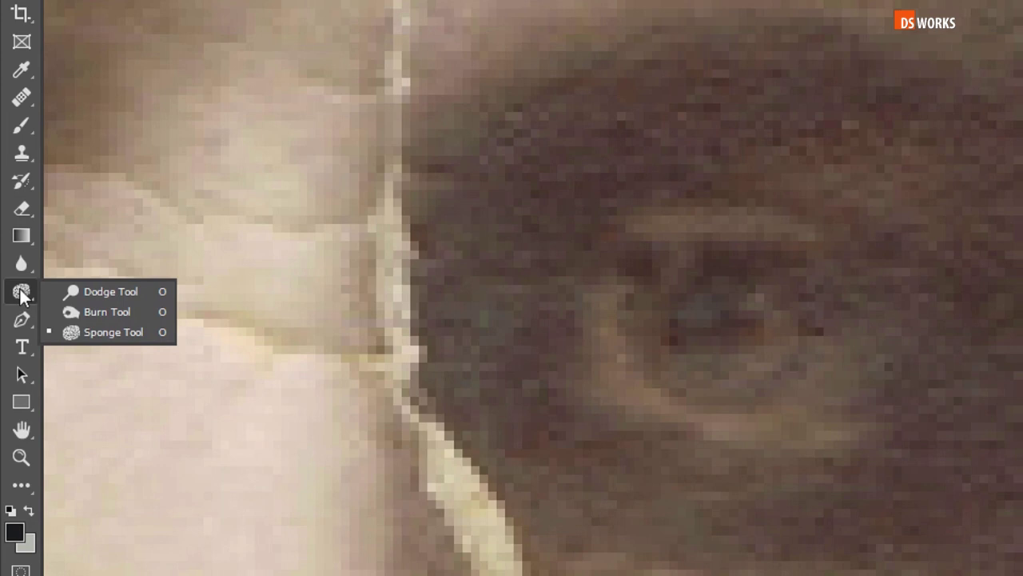
{"action": "left_click", "coordinate": [146, 291]}
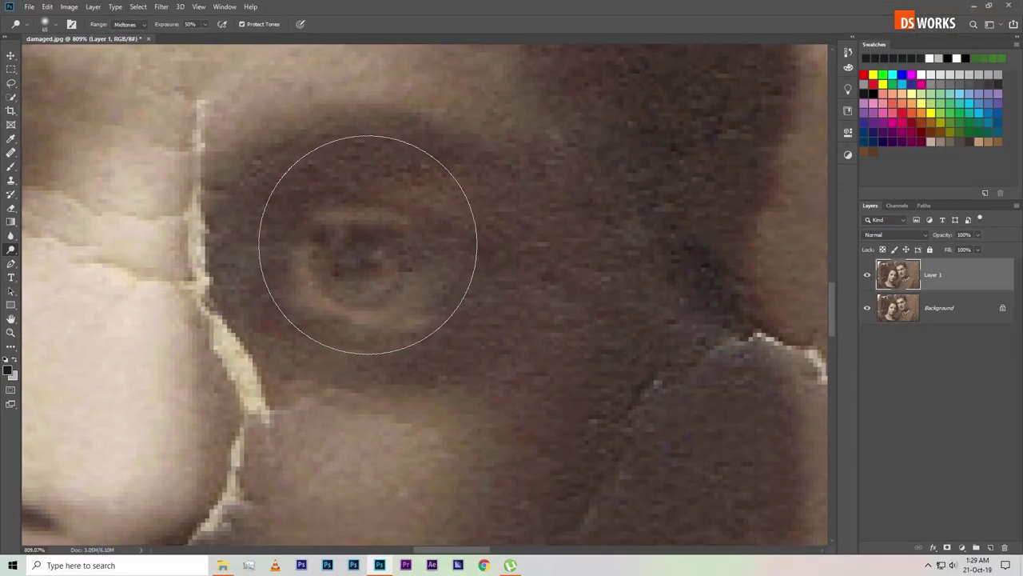
{"action": "key", "text": "bracketleft"}
{"action": "key", "text": "bracketleft"}
{"action": "key", "text": "bracketleft"}
{"action": "key", "text": "bracketleft"}
{"action": "key", "text": "bracketleft"}
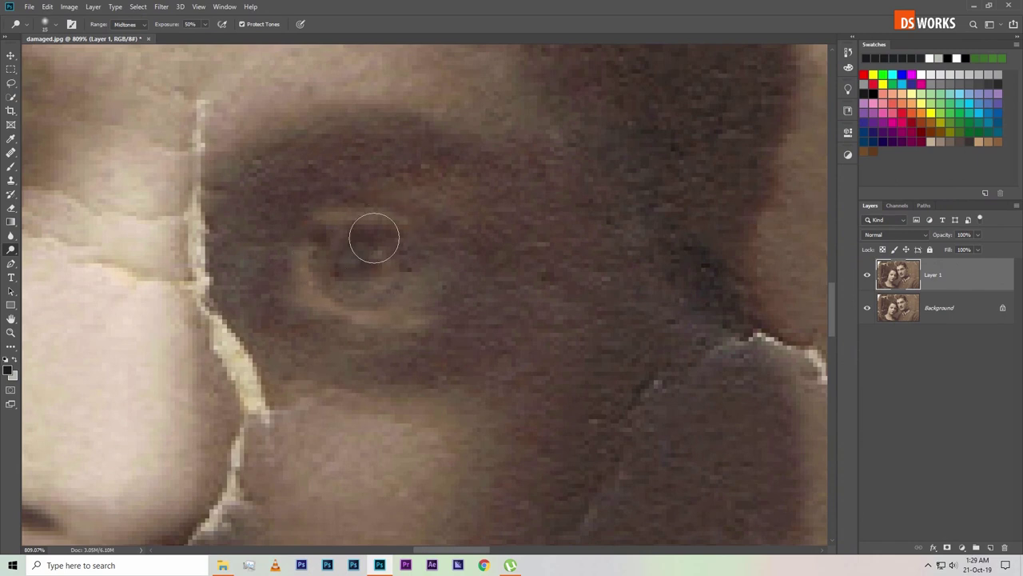
{"action": "key", "text": "bracketleft"}
{"action": "key", "text": "bracketleft"}
{"action": "left_click", "coordinate": [141, 24]}
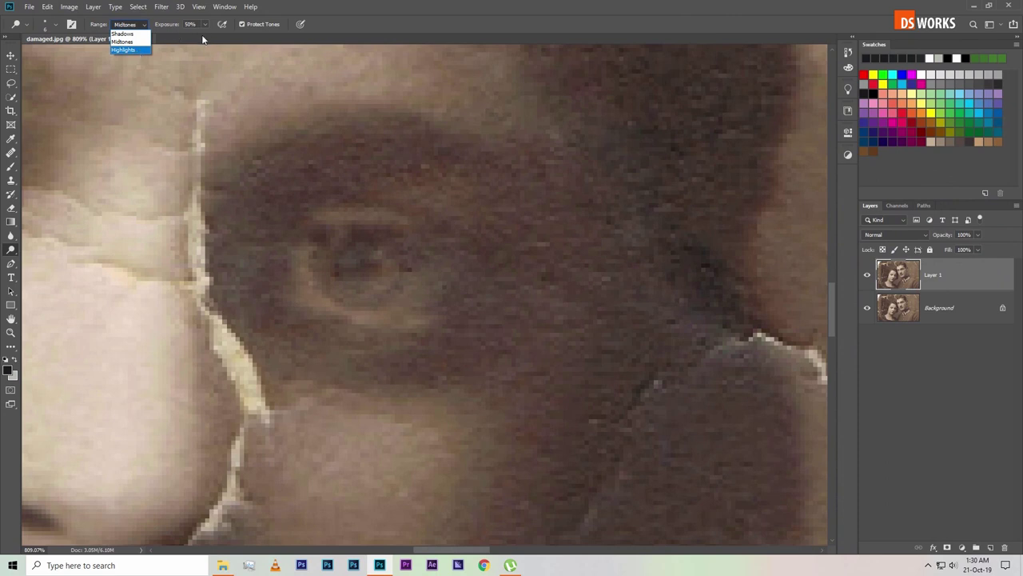
{"action": "left_click", "coordinate": [385, 30]}
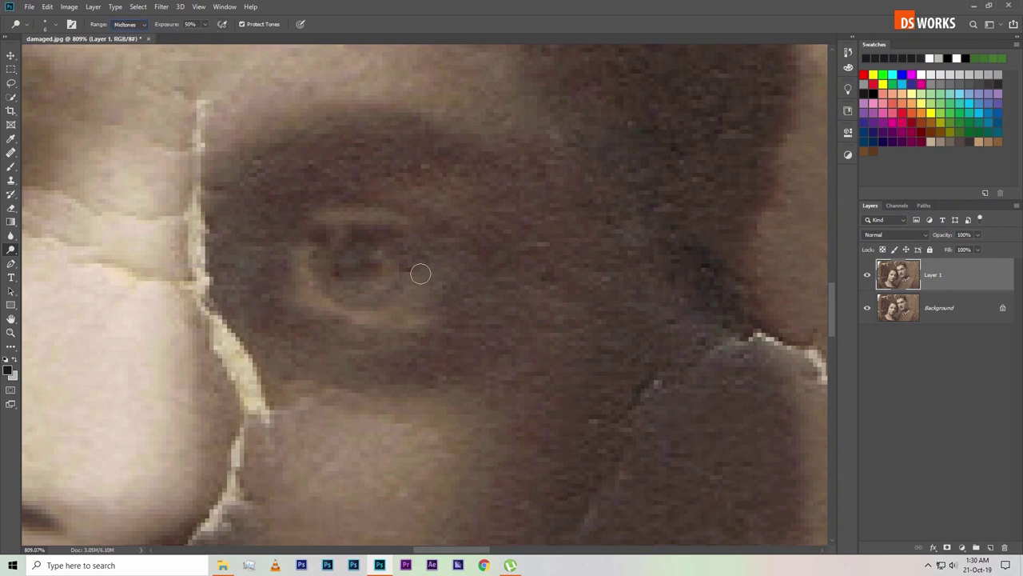
{"action": "mouse_move", "coordinate": [571, 210]}
{"action": "left_mouse_down"}
{"action": "mouse_move", "coordinate": [488, 366]}
{"action": "mouse_move", "coordinate": [544, 253]}
{"action": "left_mouse_up"}
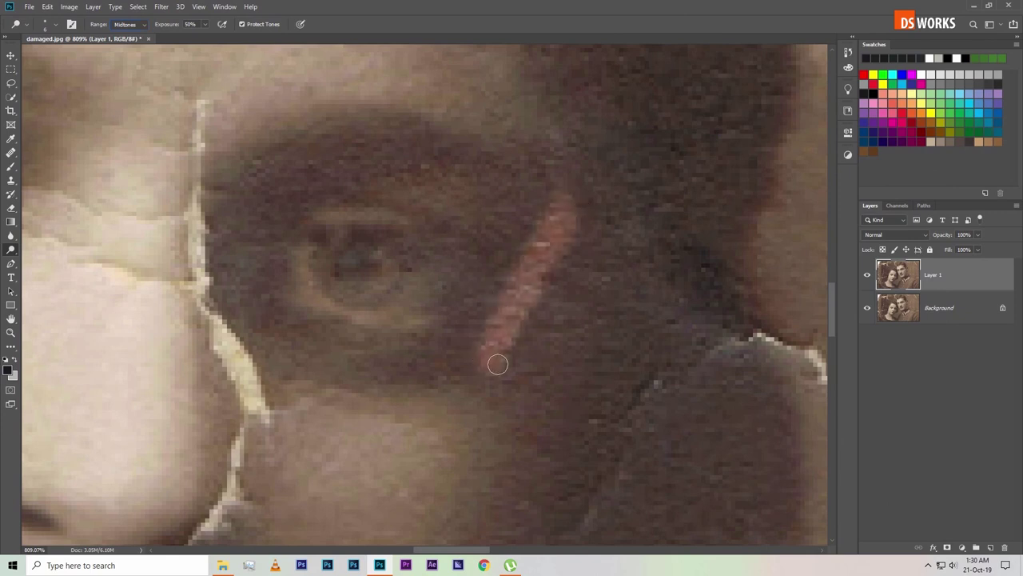
{"action": "key", "text": "ctrl+z"}
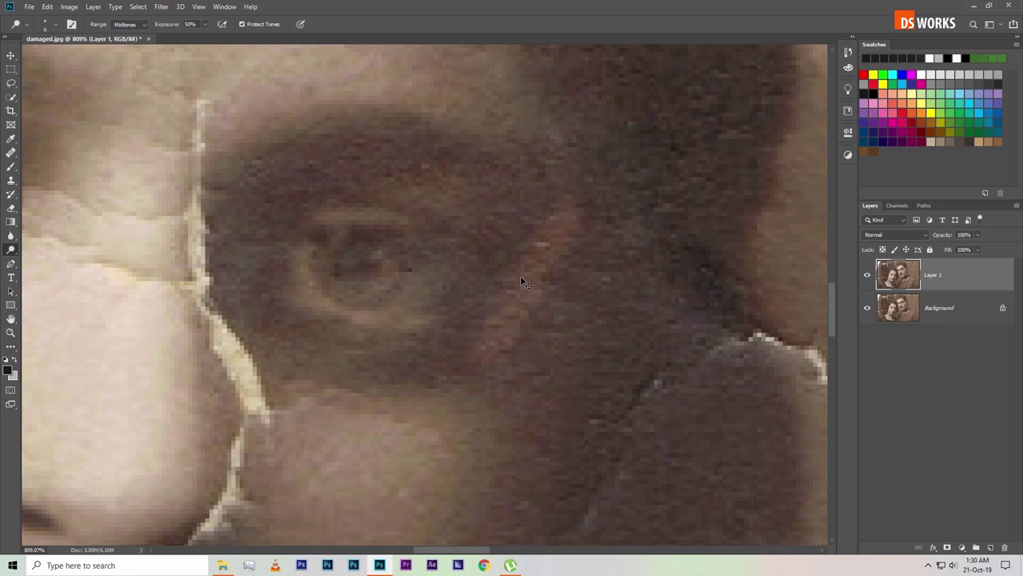
{"action": "key", "text": "ctrl+alt+z"}
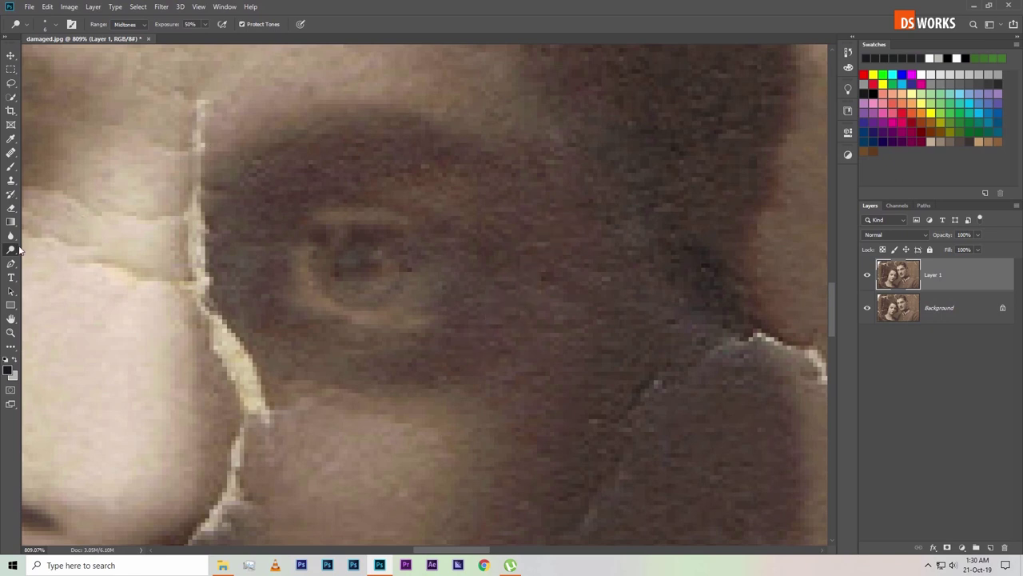
- Switch to a smaller Burn Tool, trial-darken the nose bridge, then undo the stroke
{"action": "right_click", "coordinate": [10, 251]}
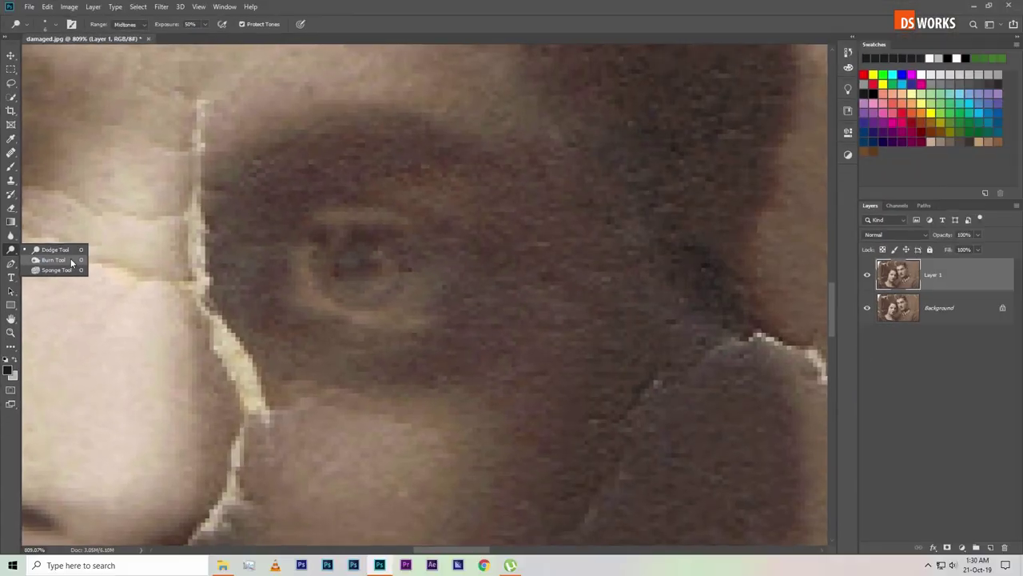
{"action": "left_click", "coordinate": [71, 262]}
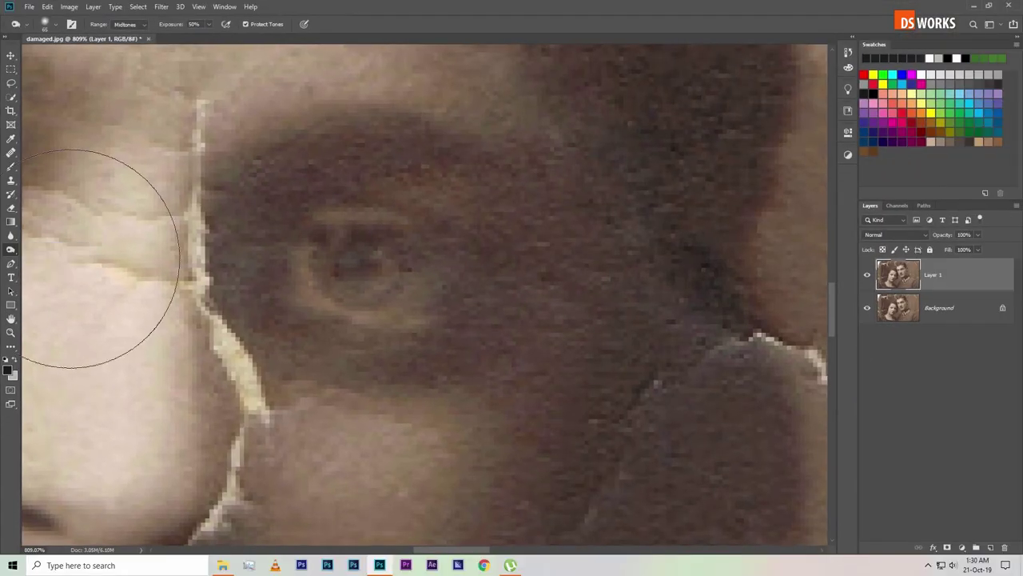
{"action": "key", "text": "bracketleft"}
{"action": "key", "text": "bracketleft"}
{"action": "key", "text": "bracketleft"}
{"action": "mouse_move", "coordinate": [475, 231]}
{"action": "left_mouse_down"}
{"action": "mouse_move", "coordinate": [432, 402]}
{"action": "mouse_move", "coordinate": [512, 210]}
{"action": "mouse_move", "coordinate": [475, 287]}
{"action": "left_mouse_up"}
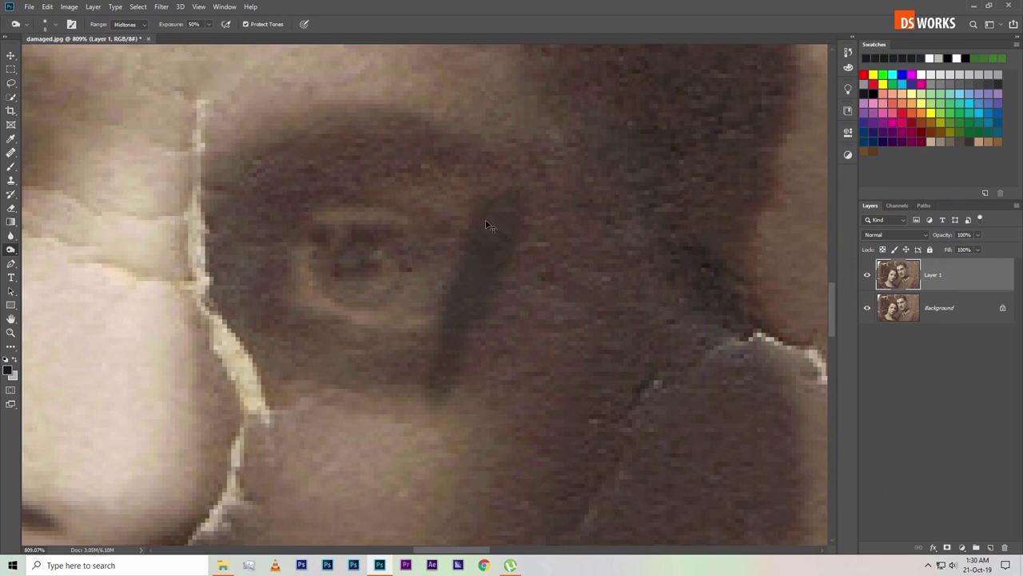
{"action": "key", "text": "ctrl+z"}
- Select the Sponge Tool, shrink it to about 125 px, and undo a trial desaturating stroke
{"action": "right_click", "coordinate": [10, 250]}
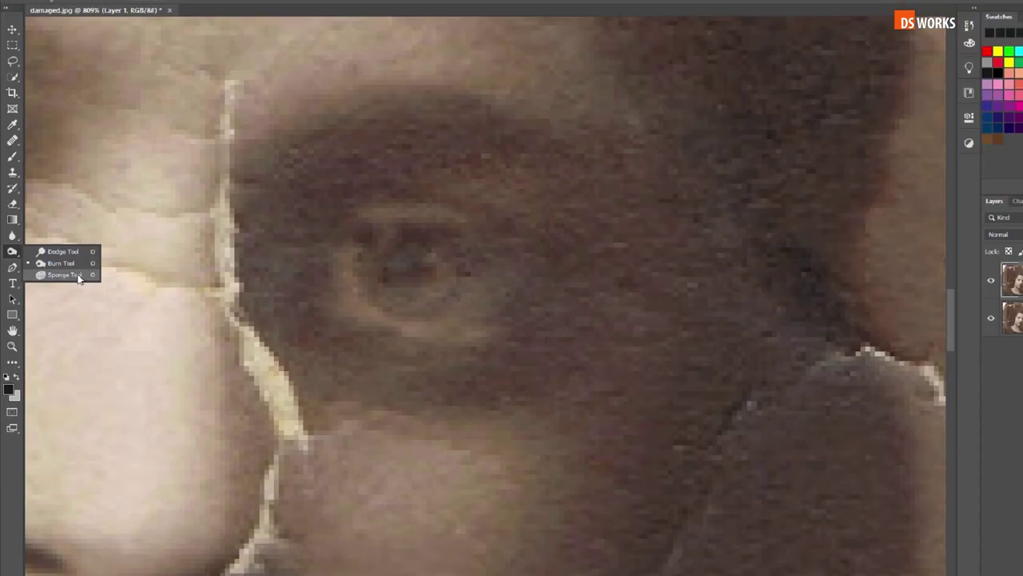
{"action": "left_click", "coordinate": [136, 302]}
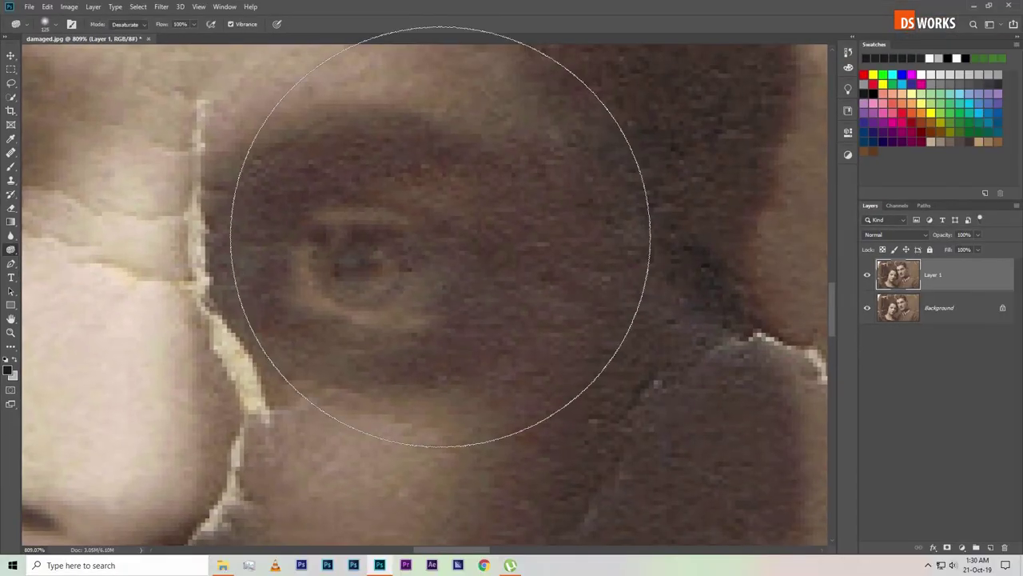
{"action": "key", "text": "bracketleft"}
{"action": "key", "text": "bracketleft"}
{"action": "key", "text": "bracketleft"}
{"action": "key", "text": "bracketleft"}
{"action": "key", "text": "bracketleft"}
{"action": "key", "text": "bracketleft"}
{"action": "key", "text": "bracketleft"}
{"action": "key", "text": "bracketleft"}
{"action": "key", "text": "bracketleft"}
{"action": "key", "text": "bracketleft"}
{"action": "key", "text": "bracketleft"}
{"action": "key", "text": "bracketleft"}
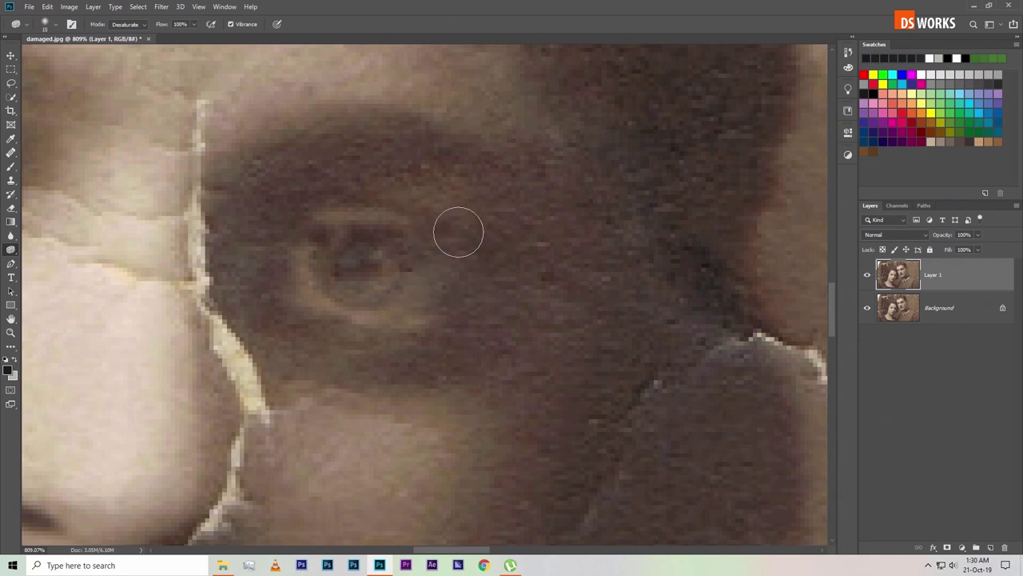
{"action": "key", "text": "bracketleft"}
{"action": "mouse_move", "coordinate": [521, 234]}
{"action": "left_mouse_down"}
{"action": "mouse_move", "coordinate": [550, 211]}
{"action": "mouse_move", "coordinate": [464, 315]}
{"action": "mouse_move", "coordinate": [608, 178]}
{"action": "mouse_move", "coordinate": [495, 289]}
{"action": "mouse_move", "coordinate": [564, 178]}
{"action": "mouse_move", "coordinate": [498, 317]}
{"action": "mouse_move", "coordinate": [556, 256]}
{"action": "left_mouse_up"}
{"action": "key", "text": "ctrl+z"}
- Set the Sponge mode to Saturate, then undo a test stroke across the cheek
{"action": "left_click", "coordinate": [126, 24]}
{"action": "left_click", "coordinate": [133, 42]}
{"action": "mouse_move", "coordinate": [458, 367]}
{"action": "left_mouse_down"}
{"action": "mouse_move", "coordinate": [541, 254]}
{"action": "mouse_move", "coordinate": [487, 430]}
{"action": "mouse_move", "coordinate": [504, 279]}
{"action": "mouse_move", "coordinate": [538, 256]}
{"action": "mouse_move", "coordinate": [573, 260]}
{"action": "left_mouse_up"}
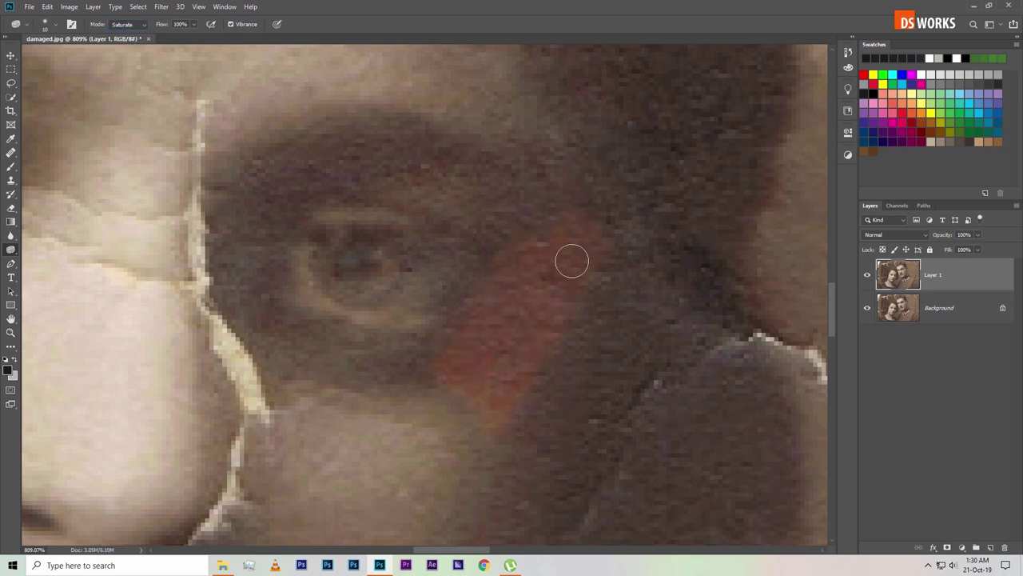
{"action": "key", "text": "ctrl+z"}
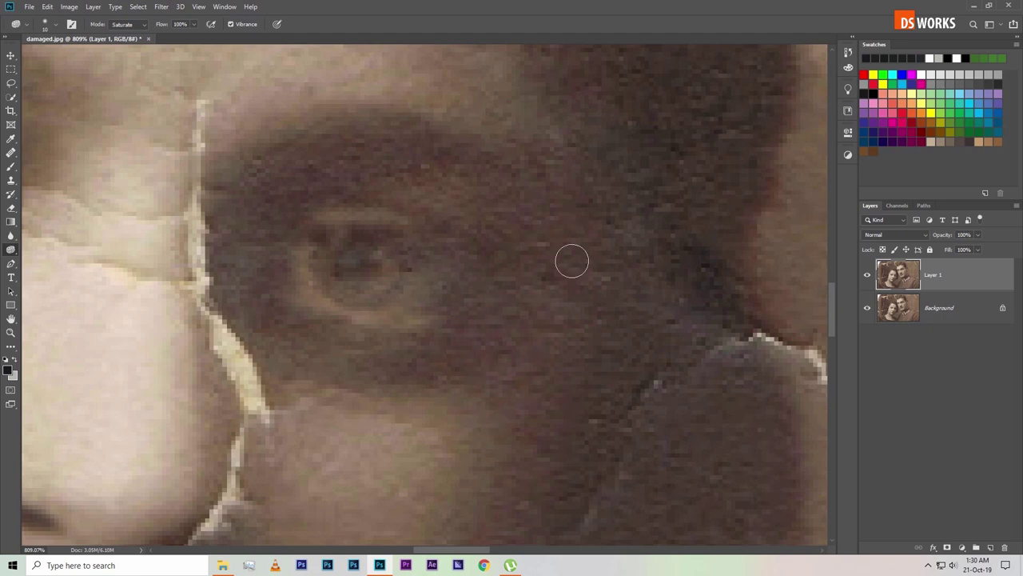
{"action": "right_click", "coordinate": [11, 249]}
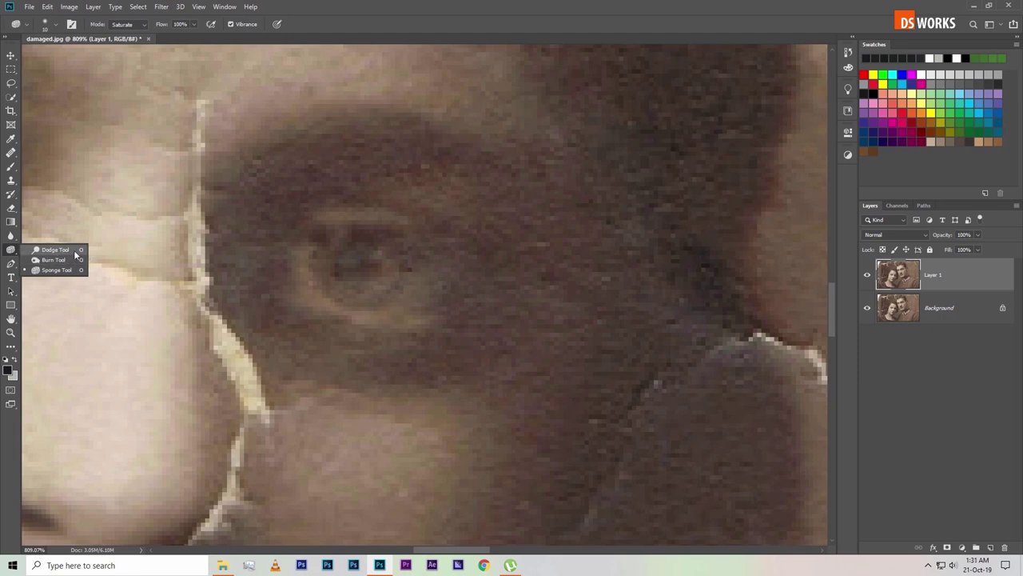
- Select the Dodge Tool, zoom in on the eye, and set Exposure to 5%
{"action": "left_click", "coordinate": [51, 251]}
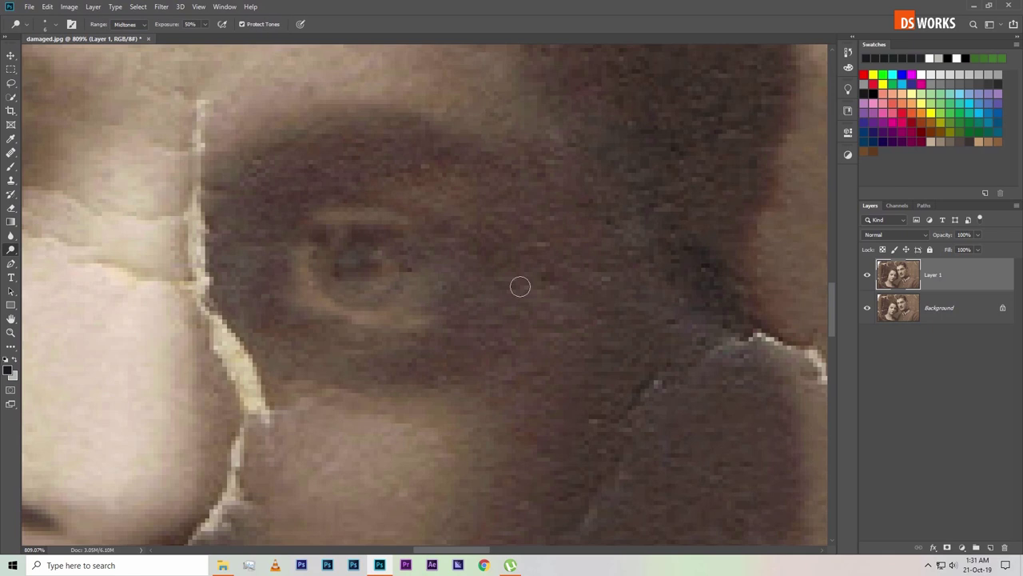
{"action": "scroll", "coordinate": [377, 245], "scroll_direction": "up", "scroll_amount": 2}
{"action": "mouse_move", "coordinate": [338, 244]}
{"action": "left_mouse_down"}
{"action": "mouse_move", "coordinate": [484, 233]}
{"action": "mouse_move", "coordinate": [464, 237]}
{"action": "mouse_move", "coordinate": [483, 261]}
{"action": "mouse_move", "coordinate": [499, 263]}
{"action": "left_mouse_up"}
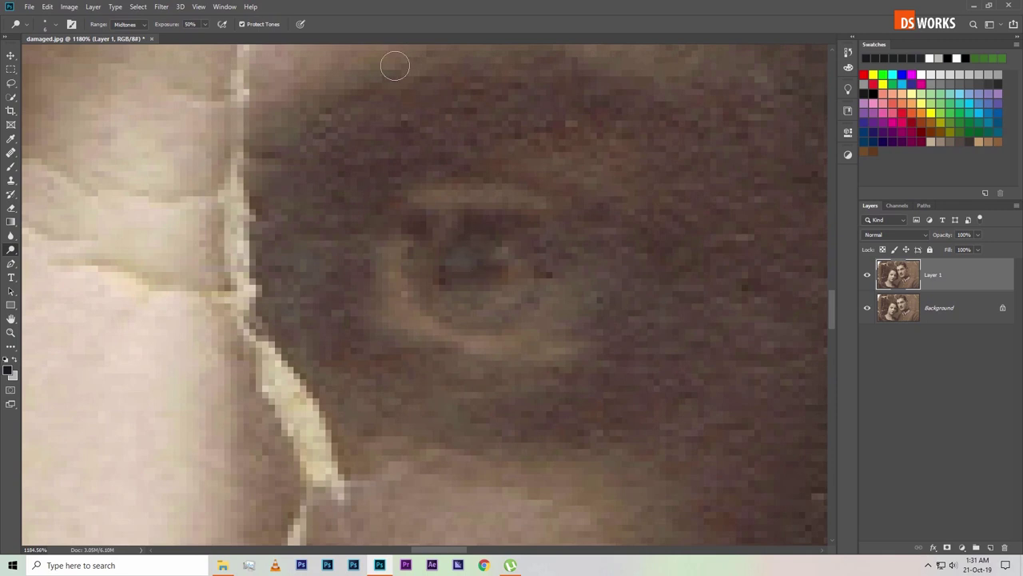
{"action": "left_click", "coordinate": [203, 29]}
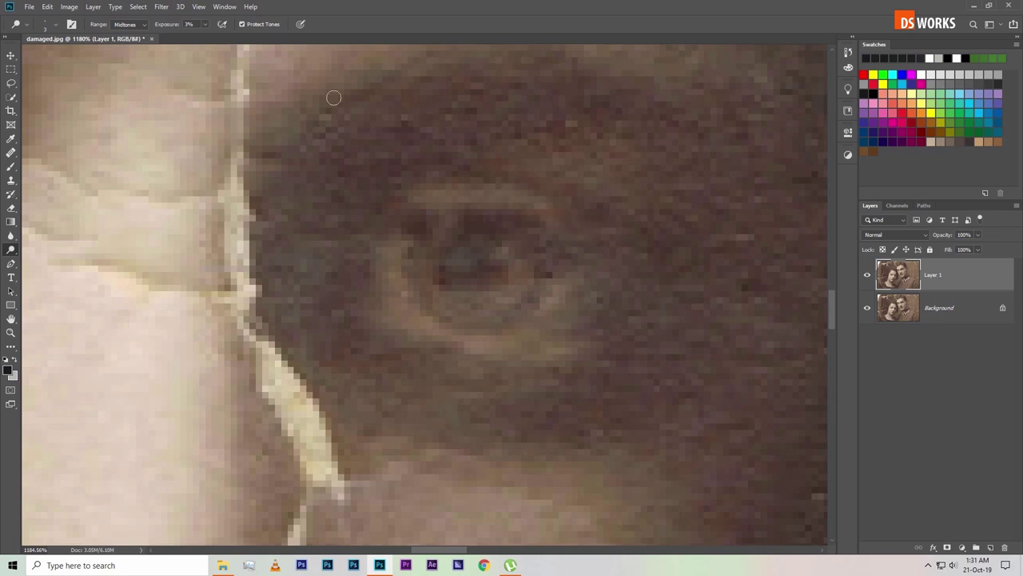
{"action": "left_click", "coordinate": [204, 26]}
{"action": "left_click", "coordinate": [207, 39]}
- Select the Burn Tool with Exposure lowered from 50% to about 5%, then zoom out
{"action": "right_click", "coordinate": [11, 250]}
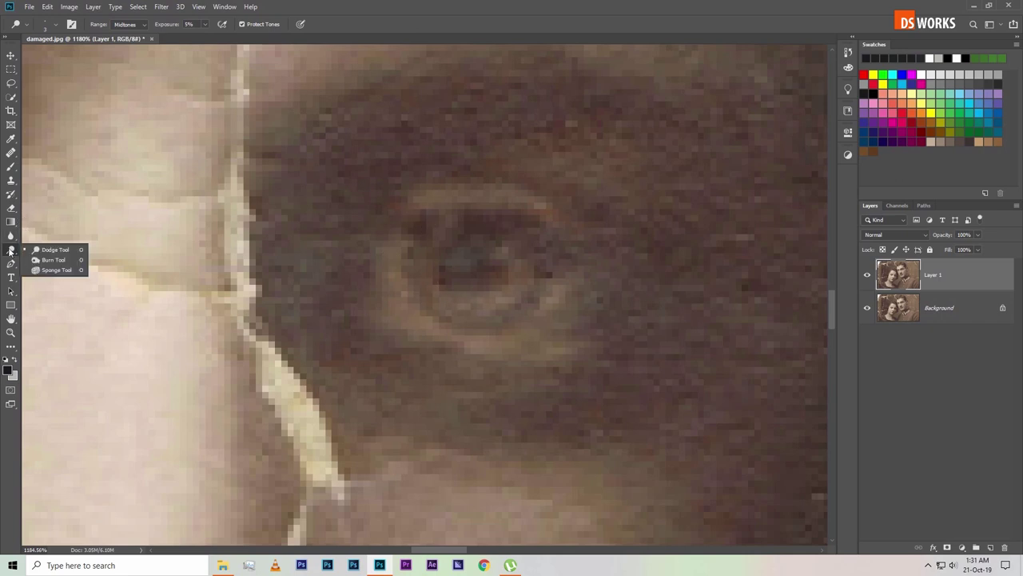
{"action": "left_click", "coordinate": [66, 263]}
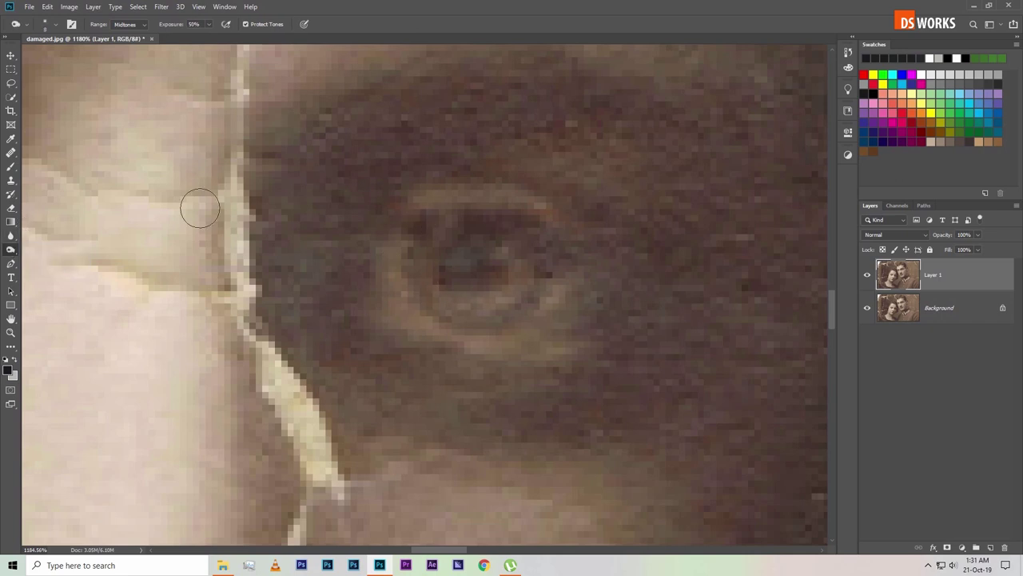
{"action": "left_click", "coordinate": [208, 24]}
{"action": "left_click_drag", "start_coordinate": [195, 37], "coordinate": [187, 38]}
{"action": "scroll", "coordinate": [618, 241], "scroll_direction": "down", "scroll_amount": 3}
{"action": "scroll", "coordinate": [646, 259], "scroll_direction": "down", "scroll_amount": 2}
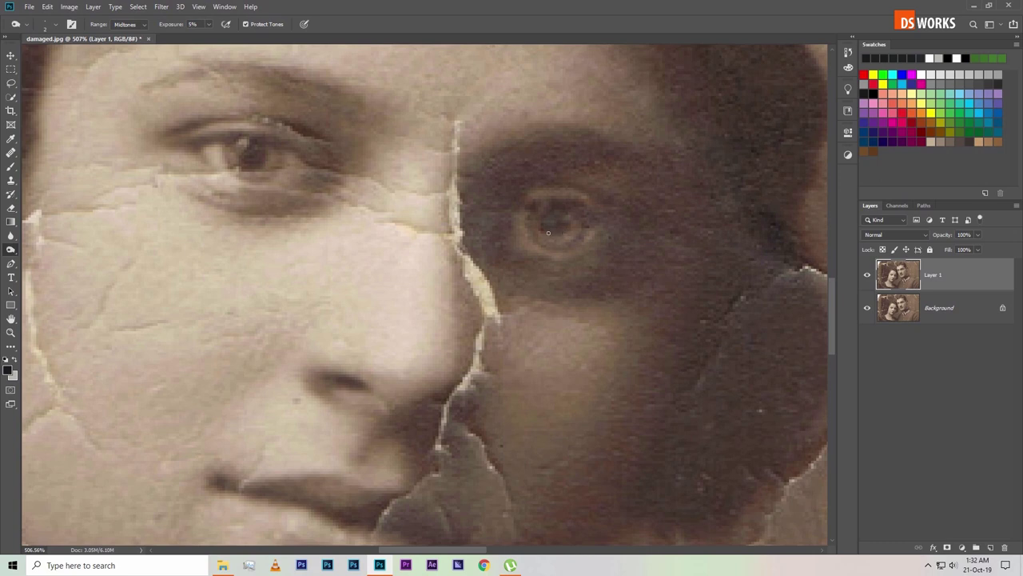
{"action": "scroll", "coordinate": [549, 233], "scroll_direction": "down", "scroll_amount": 5}
{"action": "left_click_drag", "start_coordinate": [548, 233], "coordinate": [506, 260]}
{"action": "scroll", "coordinate": [506, 260], "scroll_direction": "down", "scroll_amount": 5}
{"action": "scroll", "coordinate": [512, 272], "scroll_direction": "up", "scroll_amount": 5}
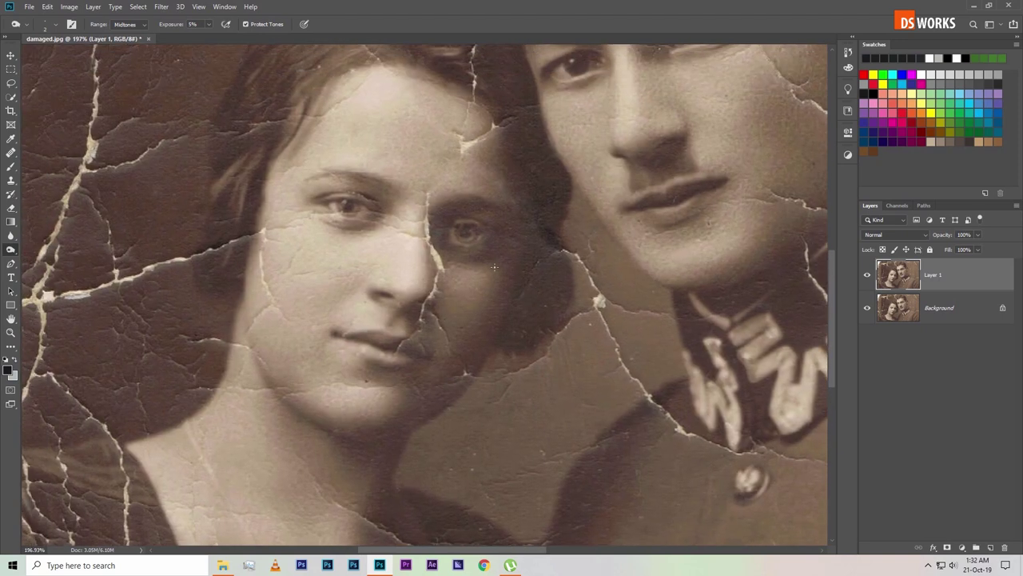
{"action": "scroll", "coordinate": [494, 267], "scroll_direction": "up", "scroll_amount": 2}
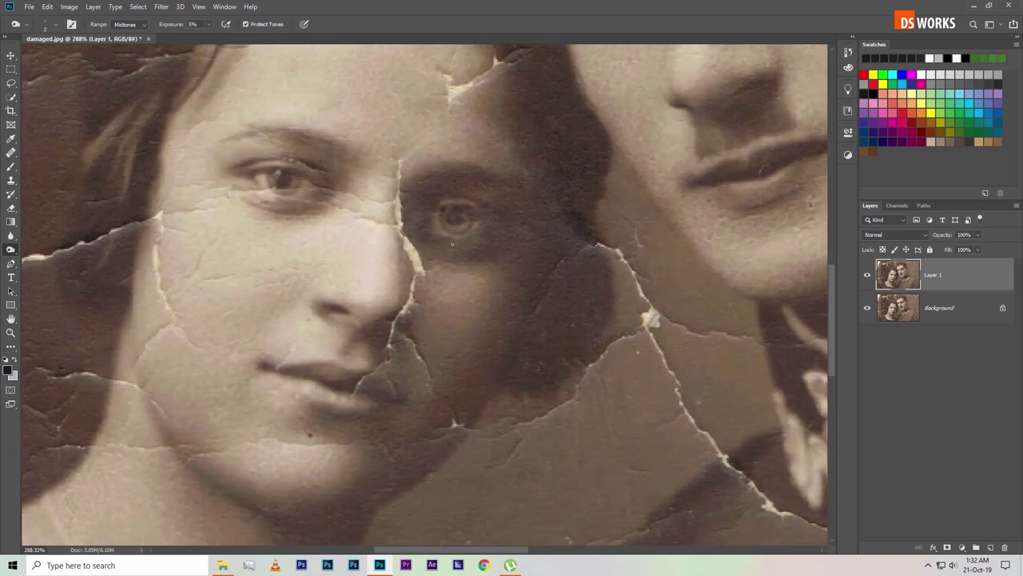
{"action": "scroll", "coordinate": [452, 244], "scroll_direction": "down", "scroll_amount": 1}
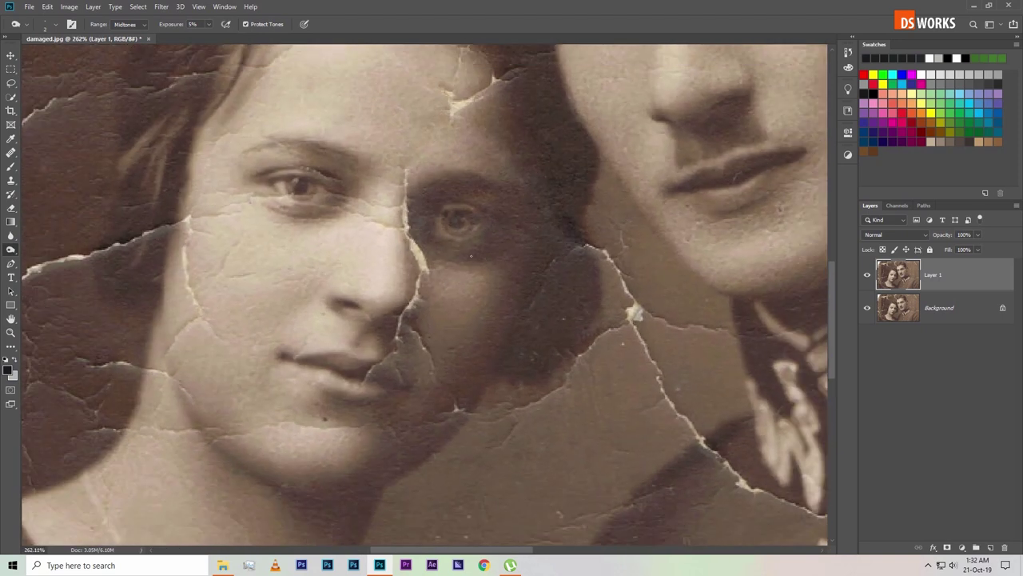
{"action": "left_click", "coordinate": [866, 277]}
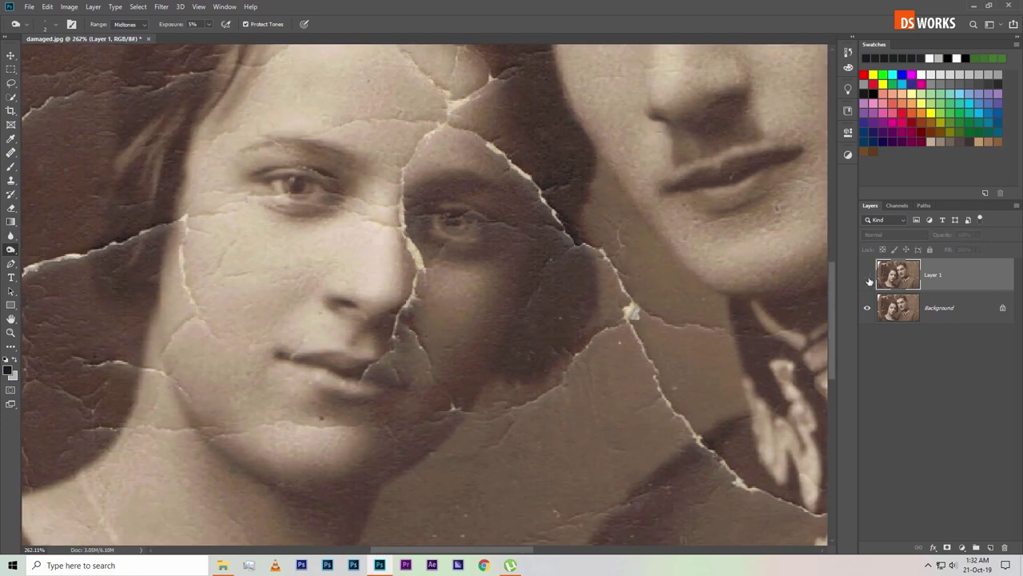
{"action": "left_click", "coordinate": [867, 277]}
{"action": "left_click", "coordinate": [868, 276]}
{"action": "left_click", "coordinate": [868, 277]}
{"action": "left_click", "coordinate": [868, 277]}
{"action": "left_click", "coordinate": [867, 277]}
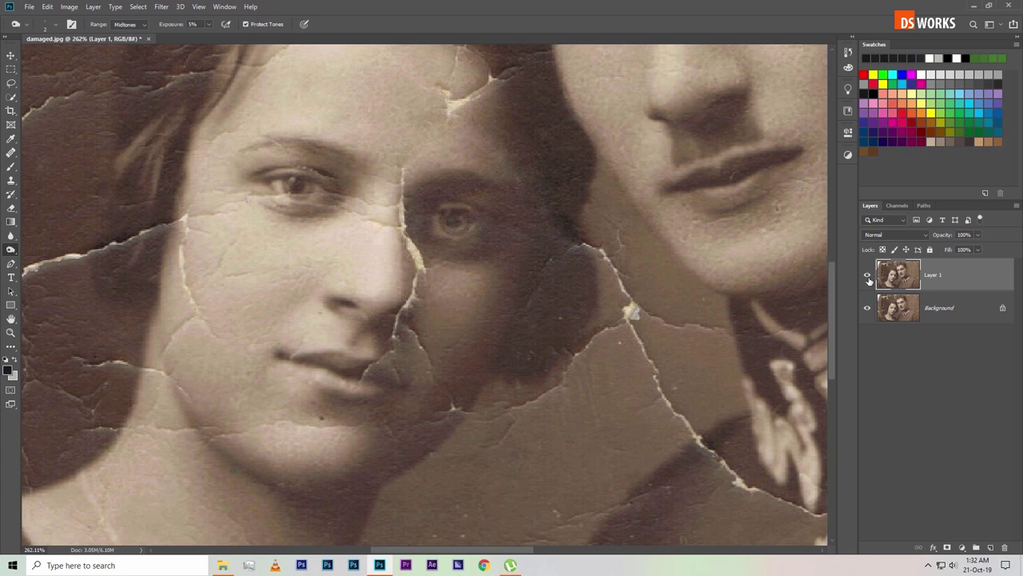
{"action": "left_click", "coordinate": [867, 277]}
{"action": "left_click", "coordinate": [868, 277]}
{"action": "left_click", "coordinate": [868, 277]}
{"action": "left_click", "coordinate": [868, 276]}
{"action": "scroll", "coordinate": [500, 184], "scroll_direction": "up", "scroll_amount": 4}
{"action": "scroll", "coordinate": [564, 185], "scroll_direction": "up", "scroll_amount": 2}
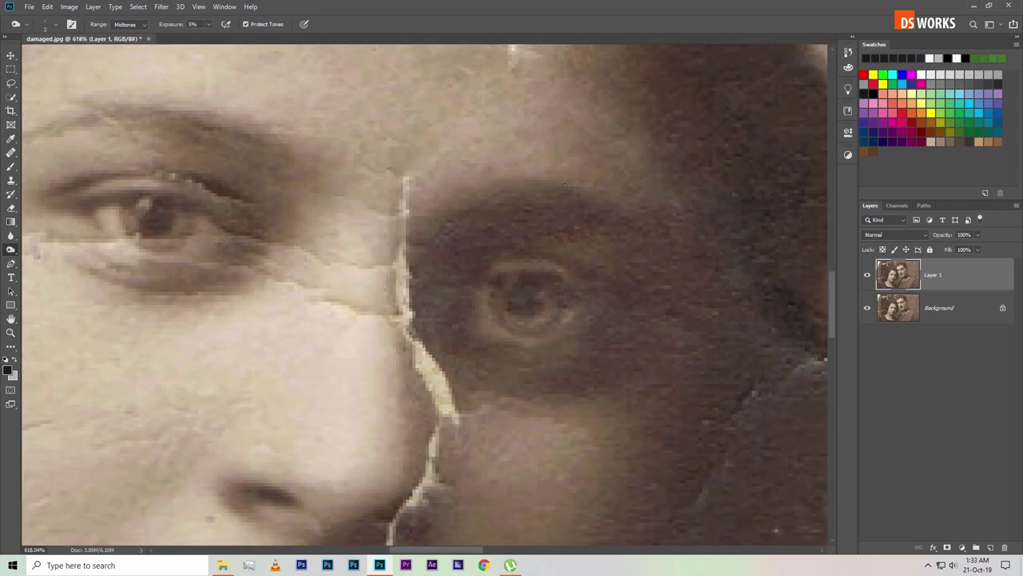
- Switch to the sampled-source healing tool and heal the crack at the top of the nose
{"action": "right_click", "coordinate": [12, 153]}
{"action": "left_click", "coordinate": [64, 164]}
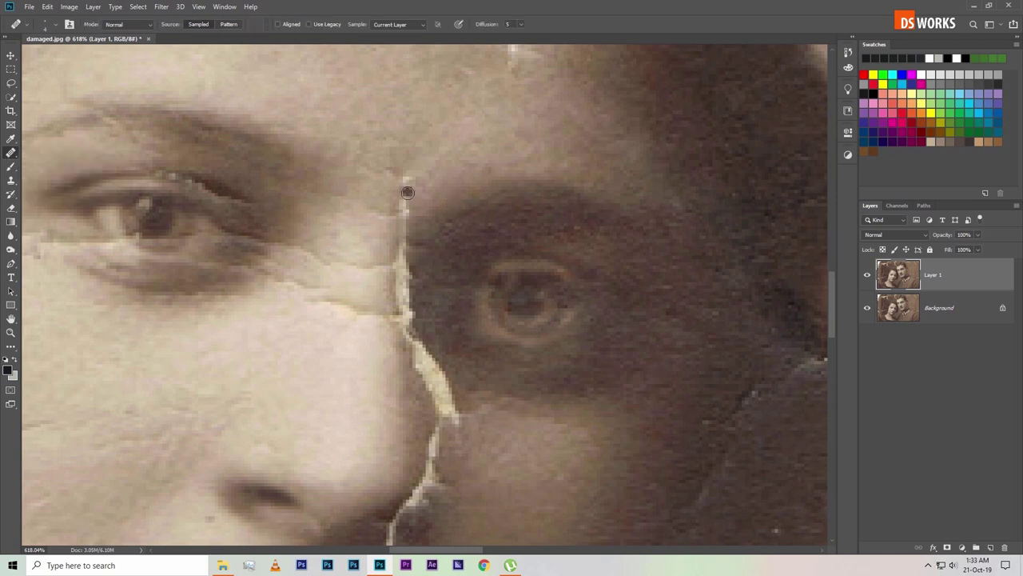
{"action": "left_click_drag", "start_coordinate": [433, 126], "coordinate": [485, 223]}
{"action": "left_click", "coordinate": [461, 138], "text": "alt"}
{"action": "mouse_move", "coordinate": [435, 251]}
{"action": "left_mouse_down"}
{"action": "mouse_move", "coordinate": [439, 284]}
{"action": "mouse_move", "coordinate": [410, 243]}
{"action": "left_mouse_up"}
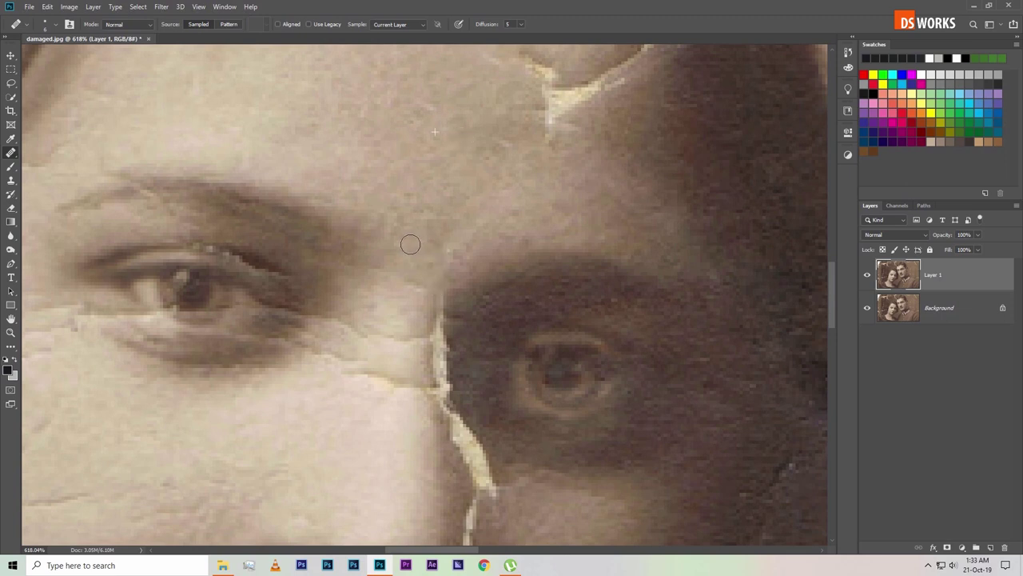
- Resample clean skin and heal the crack and dark spot along the nose bridge
{"action": "left_click_drag", "start_coordinate": [435, 280], "coordinate": [445, 231]}
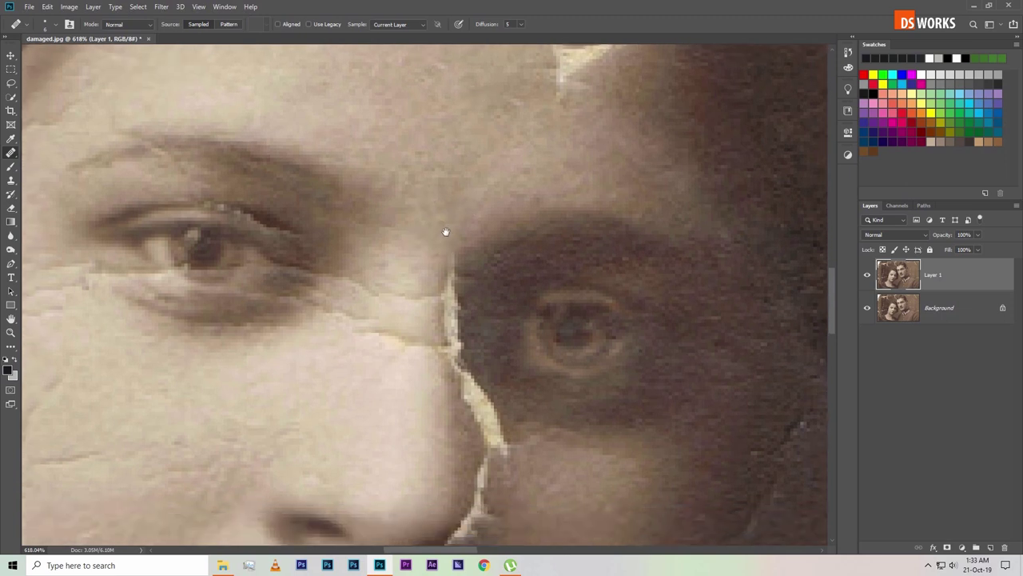
{"action": "left_click", "coordinate": [452, 149], "text": "alt"}
{"action": "mouse_move", "coordinate": [451, 280]}
{"action": "left_mouse_down"}
{"action": "mouse_move", "coordinate": [450, 330]}
{"action": "mouse_move", "coordinate": [463, 369]}
{"action": "left_mouse_up"}
{"action": "left_click", "coordinate": [512, 289], "text": "alt"}
{"action": "left_click_drag", "start_coordinate": [459, 311], "coordinate": [464, 364]}
{"action": "scroll", "coordinate": [487, 347], "scroll_direction": "down", "scroll_amount": 3}
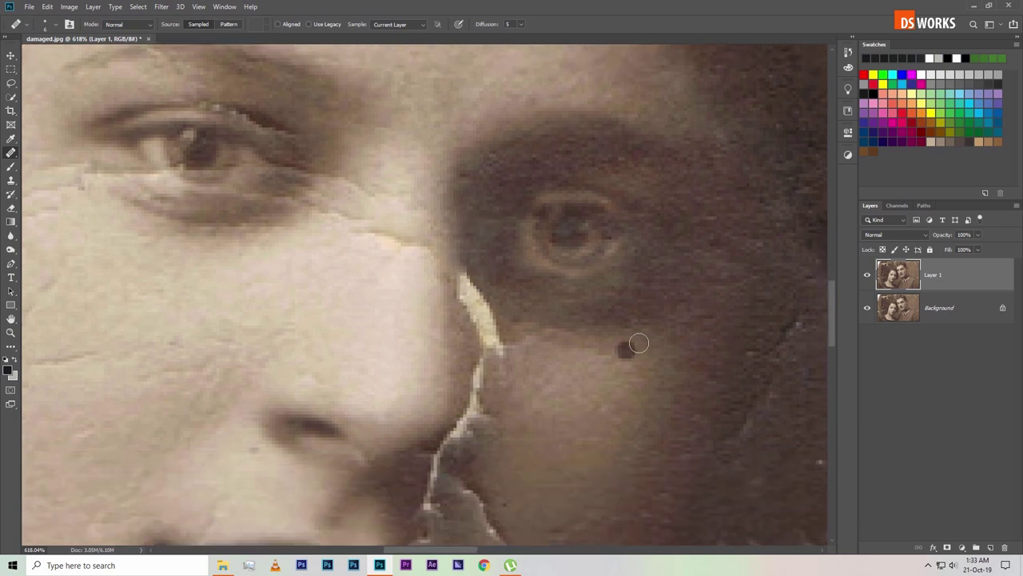
{"action": "mouse_move", "coordinate": [462, 276]}
{"action": "left_mouse_down"}
{"action": "mouse_move", "coordinate": [466, 319]}
{"action": "mouse_move", "coordinate": [500, 353]}
{"action": "mouse_move", "coordinate": [481, 324]}
{"action": "mouse_move", "coordinate": [500, 360]}
{"action": "left_mouse_up"}
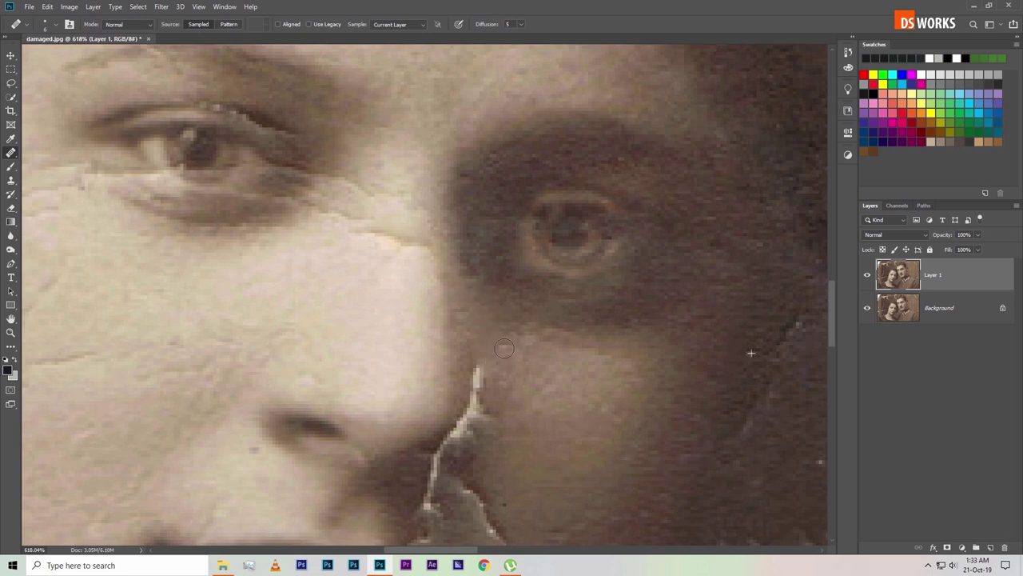
- Heal the crack running along the woman's eyebrow
{"action": "scroll", "coordinate": [512, 352], "scroll_direction": "down", "scroll_amount": 3}
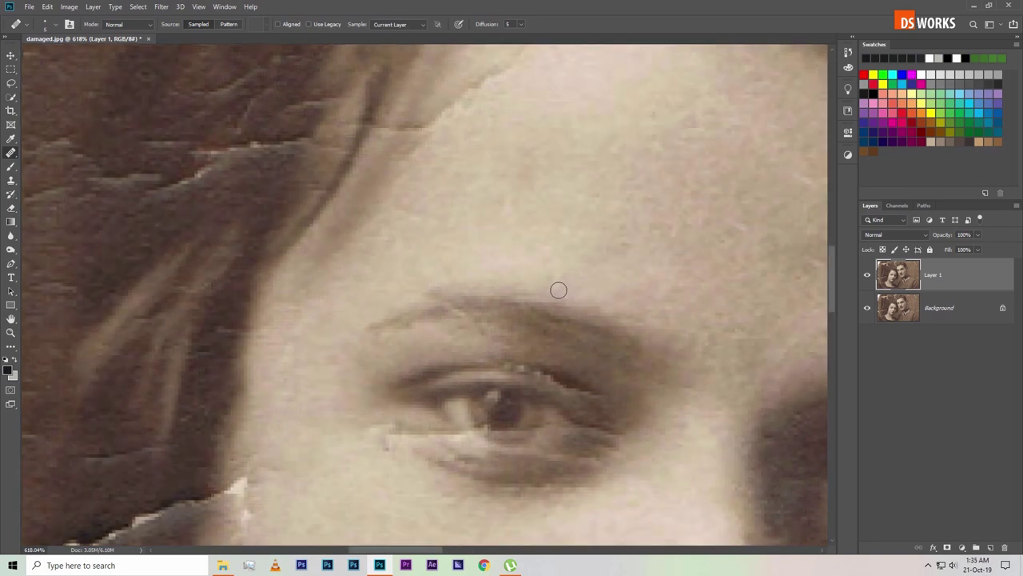
{"action": "left_click_drag", "start_coordinate": [560, 287], "coordinate": [505, 229]}
{"action": "left_click", "coordinate": [479, 273], "text": "alt"}
{"action": "mouse_move", "coordinate": [415, 272]}
{"action": "left_mouse_down"}
{"action": "mouse_move", "coordinate": [406, 268]}
{"action": "mouse_move", "coordinate": [440, 274]}
{"action": "left_mouse_up"}
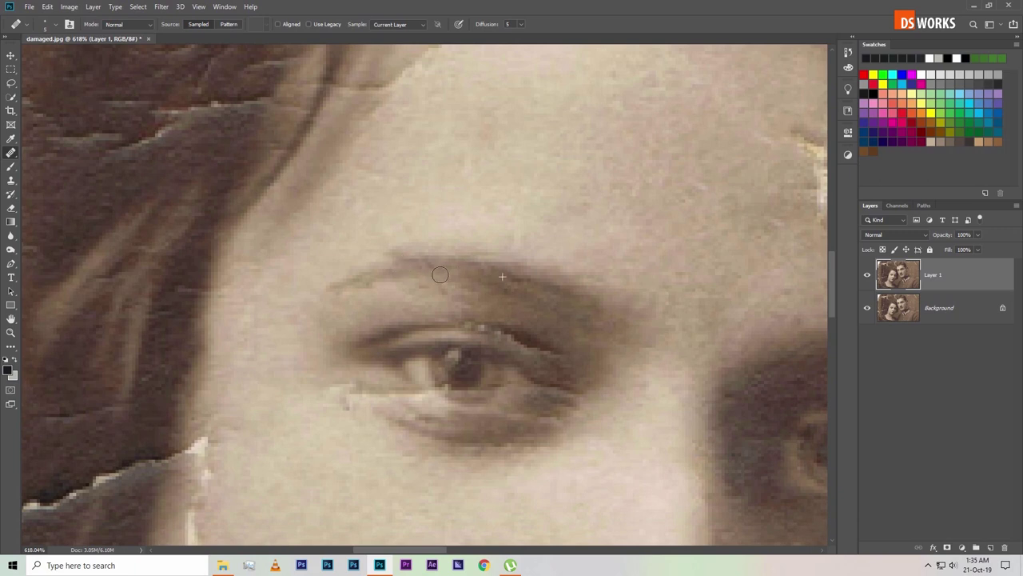
{"action": "mouse_move", "coordinate": [596, 288]}
{"action": "left_mouse_down"}
{"action": "mouse_move", "coordinate": [495, 253]}
{"action": "mouse_move", "coordinate": [551, 185]}
{"action": "left_mouse_up"}
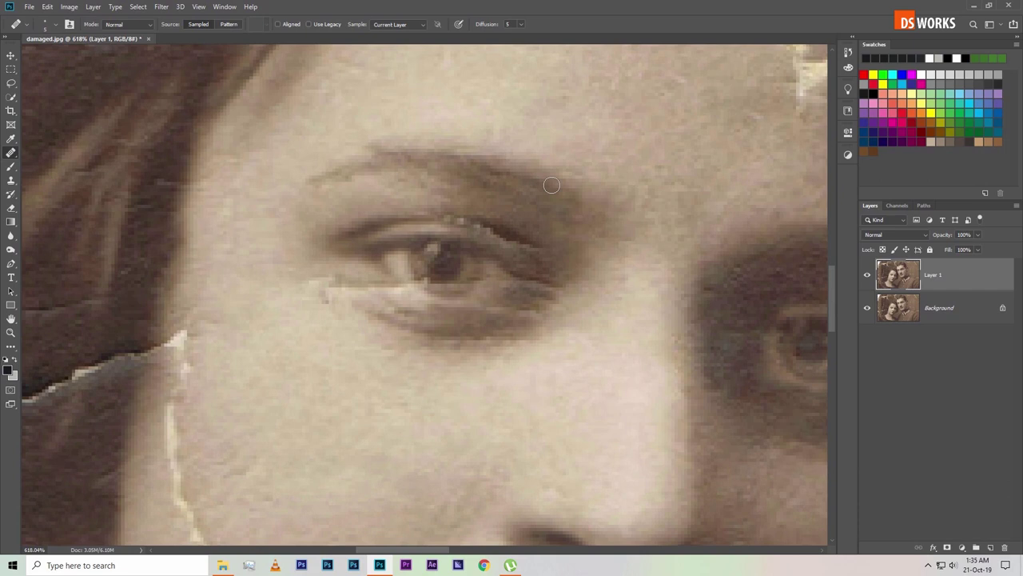
{"action": "scroll", "coordinate": [448, 272], "scroll_direction": "up", "scroll_amount": 1}
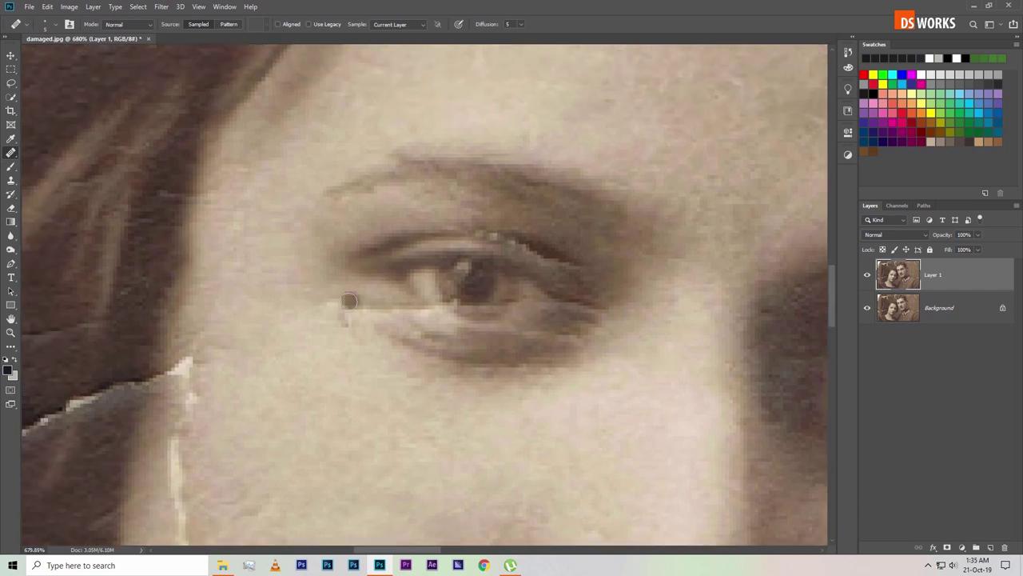
- Sample cheek skin and heal the cheek crack and marks around the catchlight and iris
{"action": "left_click", "coordinate": [277, 296], "text": "alt"}
{"action": "mouse_move", "coordinate": [279, 343]}
{"action": "left_mouse_down"}
{"action": "mouse_move", "coordinate": [281, 361]}
{"action": "mouse_move", "coordinate": [309, 313]}
{"action": "mouse_move", "coordinate": [367, 304]}
{"action": "left_mouse_up"}
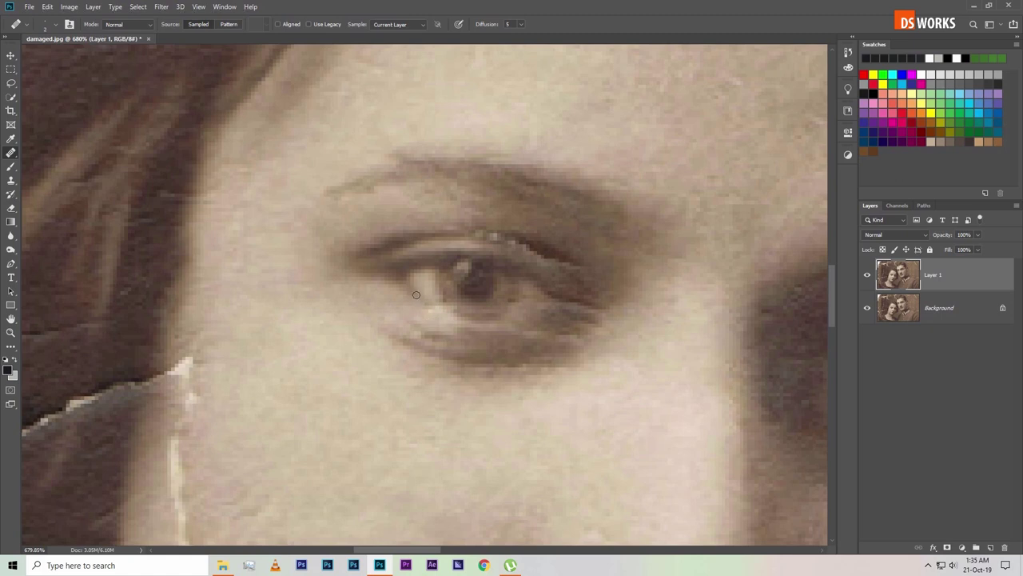
{"action": "left_click_drag", "start_coordinate": [425, 304], "coordinate": [430, 308]}
{"action": "mouse_move", "coordinate": [430, 309]}
{"action": "left_mouse_down"}
{"action": "mouse_move", "coordinate": [414, 329]}
{"action": "mouse_move", "coordinate": [452, 303]}
{"action": "left_mouse_up"}
{"action": "left_click_drag", "start_coordinate": [510, 302], "coordinate": [512, 300]}
- Heal the marks on the upper eyelid and down along the eye corner
{"action": "scroll", "coordinate": [514, 313], "scroll_direction": "down", "scroll_amount": 3}
{"action": "scroll", "coordinate": [511, 312], "scroll_direction": "up", "scroll_amount": 3}
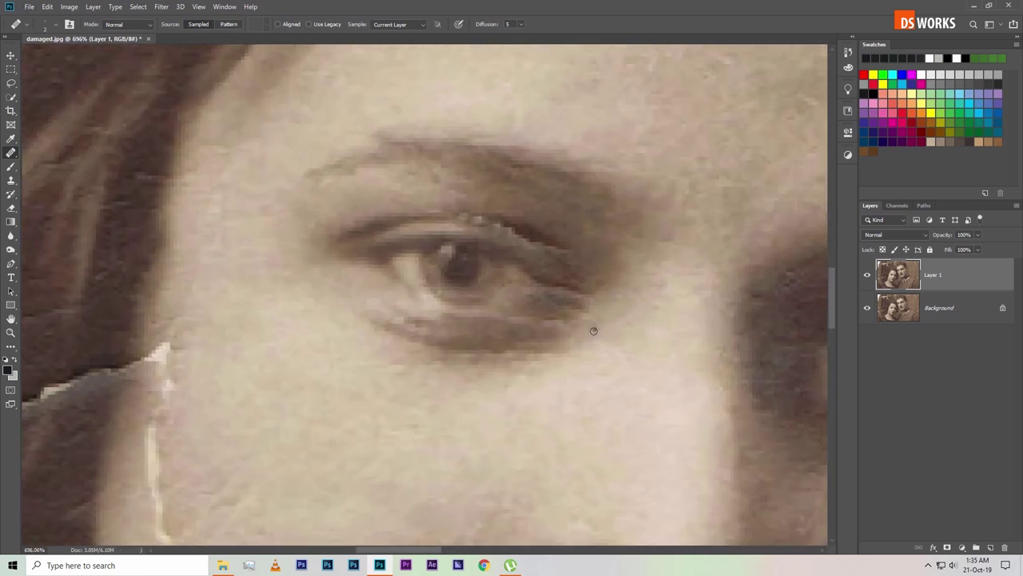
{"action": "scroll", "coordinate": [549, 325], "scroll_direction": "right", "scroll_amount": 2}
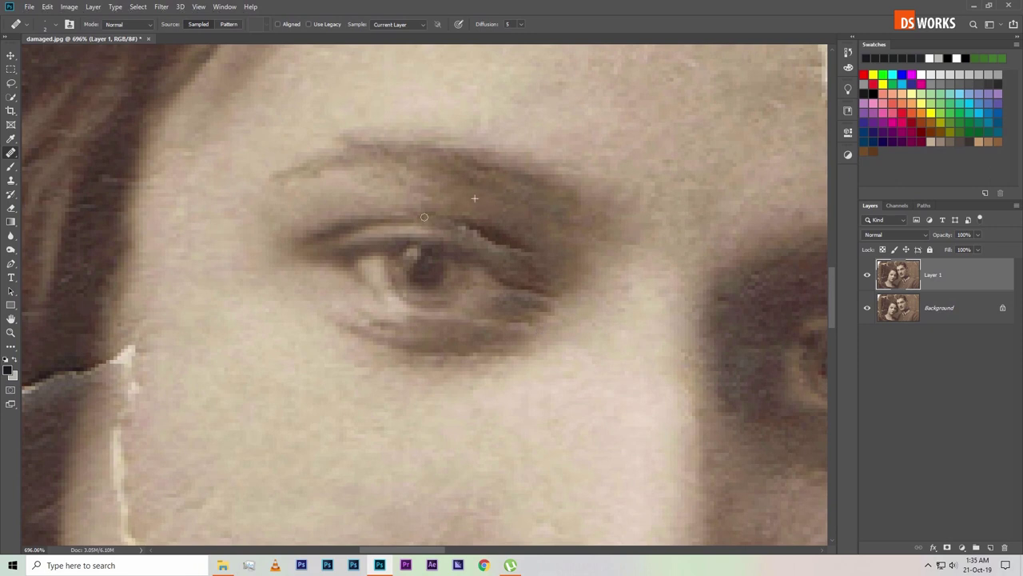
{"action": "scroll", "coordinate": [495, 217], "scroll_direction": "down", "scroll_amount": 1}
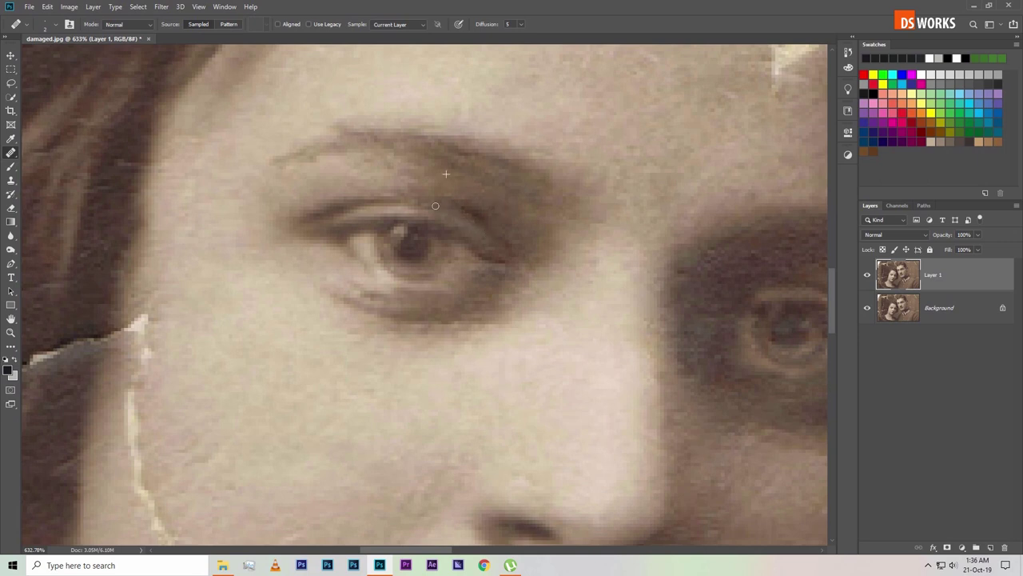
{"action": "left_click_drag", "start_coordinate": [419, 205], "coordinate": [420, 207]}
{"action": "left_click_drag", "start_coordinate": [485, 213], "coordinate": [503, 244]}
{"action": "scroll", "coordinate": [524, 246], "scroll_direction": "down", "scroll_amount": 2}
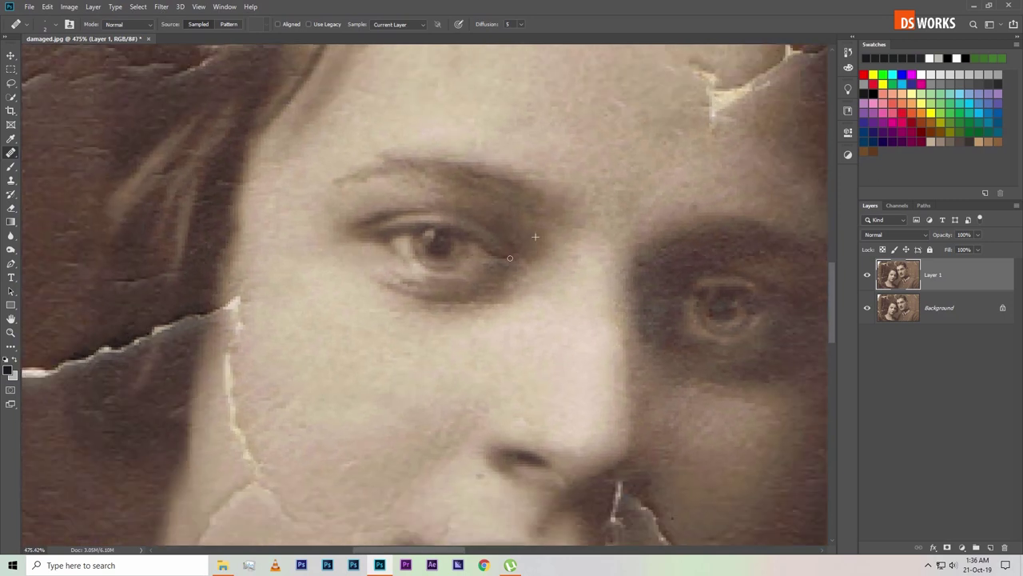
{"action": "left_click_drag", "start_coordinate": [510, 257], "coordinate": [505, 275]}
- Heal a spot below the eye and recentre the view on the eye
{"action": "left_click", "coordinate": [474, 329], "text": "alt"}
{"action": "scroll", "coordinate": [520, 264], "scroll_direction": "down", "scroll_amount": 2}
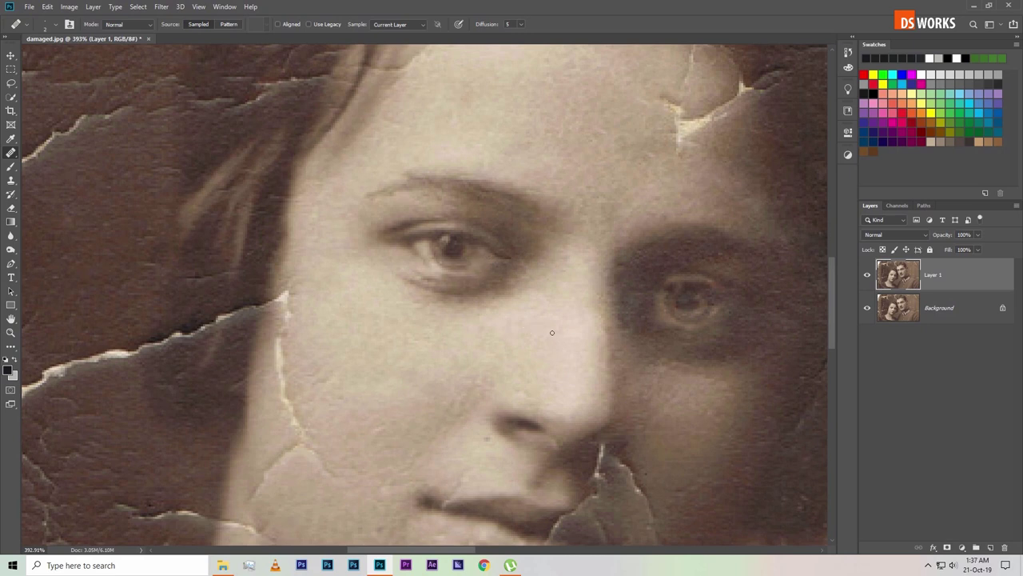
{"action": "scroll", "coordinate": [520, 306], "scroll_direction": "up", "scroll_amount": 1}
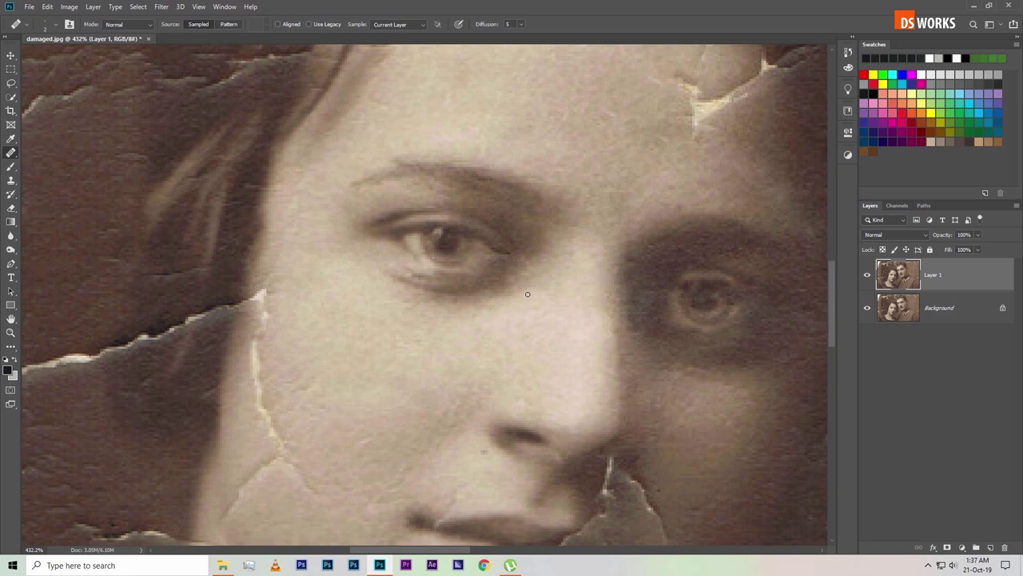
{"action": "scroll", "coordinate": [473, 303], "scroll_direction": "down", "scroll_amount": 2}
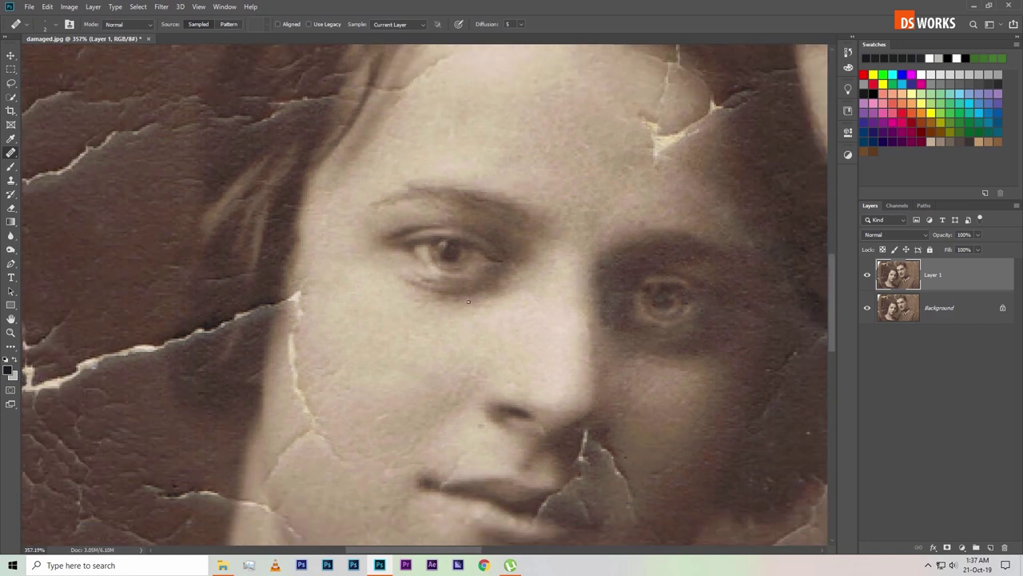
{"action": "scroll", "coordinate": [469, 301], "scroll_direction": "up", "scroll_amount": 2}
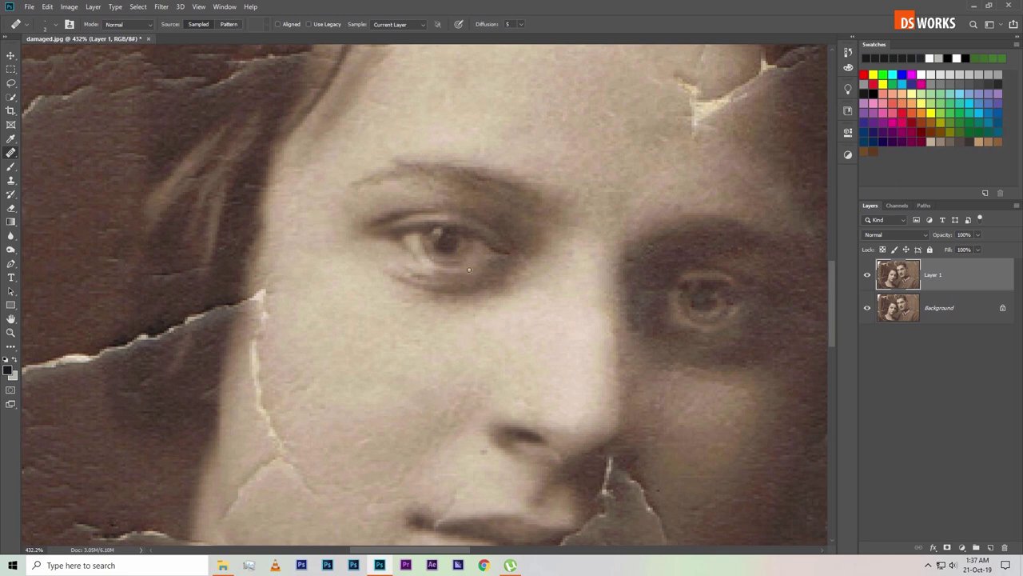
{"action": "scroll", "coordinate": [470, 270], "scroll_direction": "up", "scroll_amount": 3}
{"action": "left_click_drag", "start_coordinate": [469, 279], "coordinate": [490, 323]}
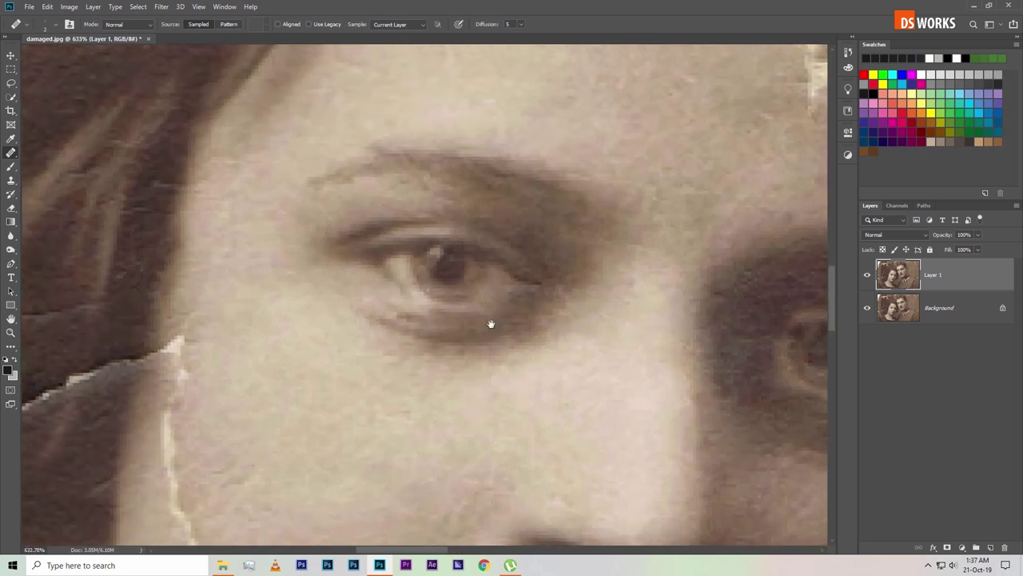
- Touch up a spot inside the eye, then select the Dodge tool at 3% exposure
{"action": "left_click", "coordinate": [455, 286]}
{"action": "left_click", "coordinate": [11, 249]}
{"action": "left_click", "coordinate": [57, 262]}
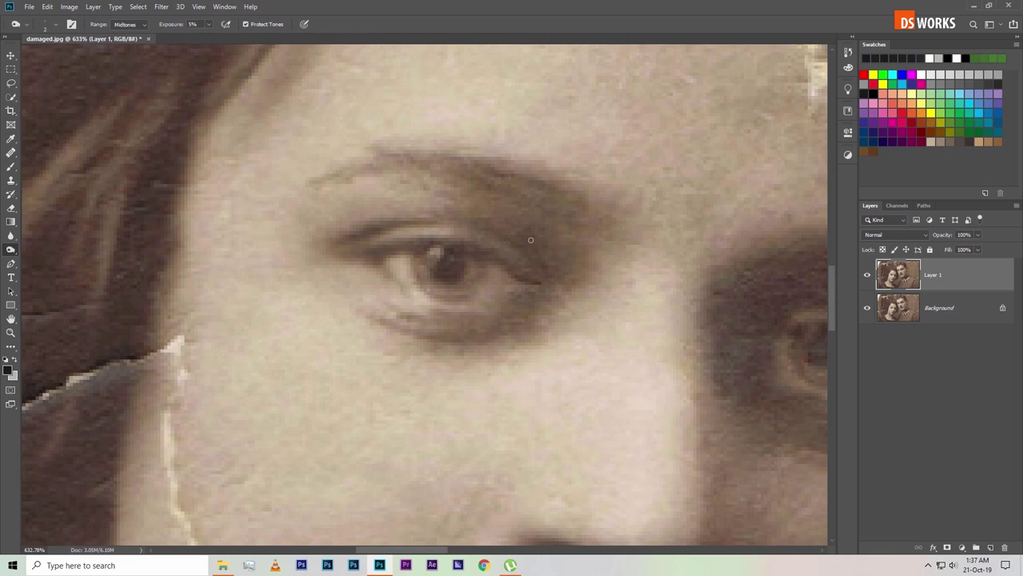
{"action": "left_click", "coordinate": [206, 25]}
{"action": "left_click", "coordinate": [408, 35]}
- Switch from Dodge to the Burn tool to darken tones
{"action": "key", "text": "shift+o"}
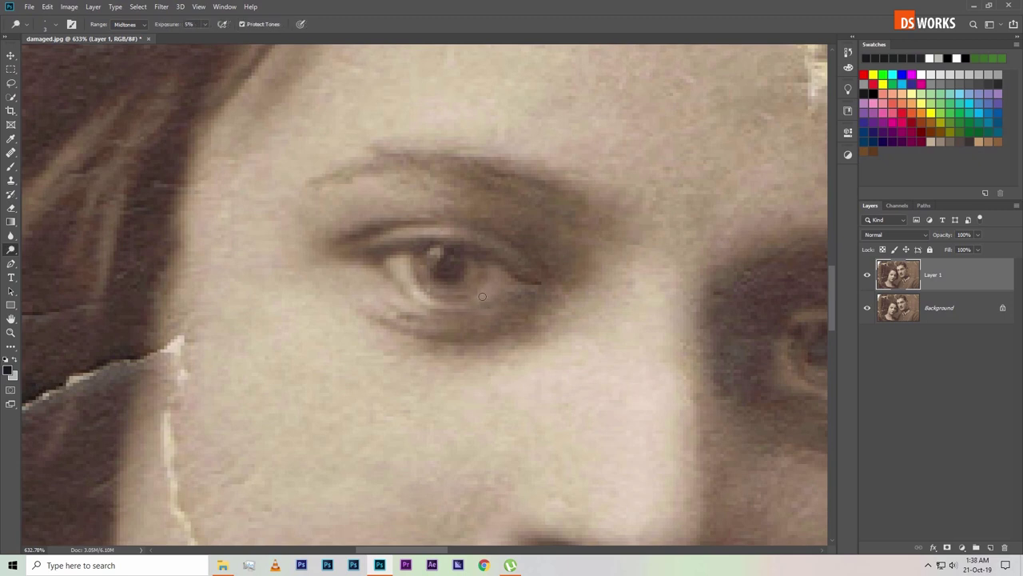
{"action": "scroll", "coordinate": [515, 282], "scroll_direction": "down", "scroll_amount": 5}
{"action": "scroll", "coordinate": [411, 325], "scroll_direction": "up", "scroll_amount": 2}
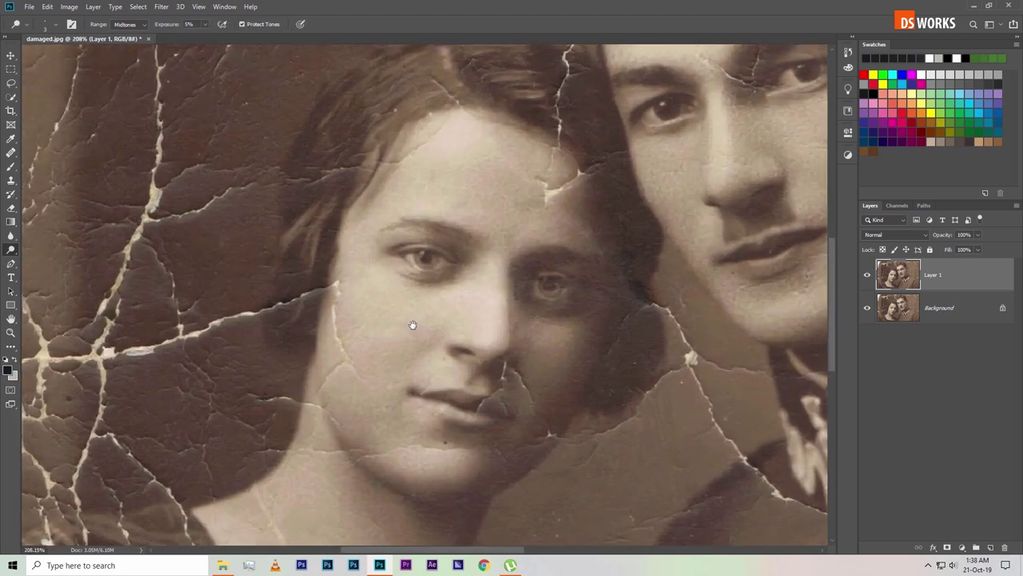
- Hide and show Layer 1 twice to compare the repaired face with the cracked original
{"action": "left_click", "coordinate": [868, 274]}
{"action": "left_click", "coordinate": [868, 275]}
{"action": "left_click", "coordinate": [868, 275]}
{"action": "left_click", "coordinate": [868, 275]}
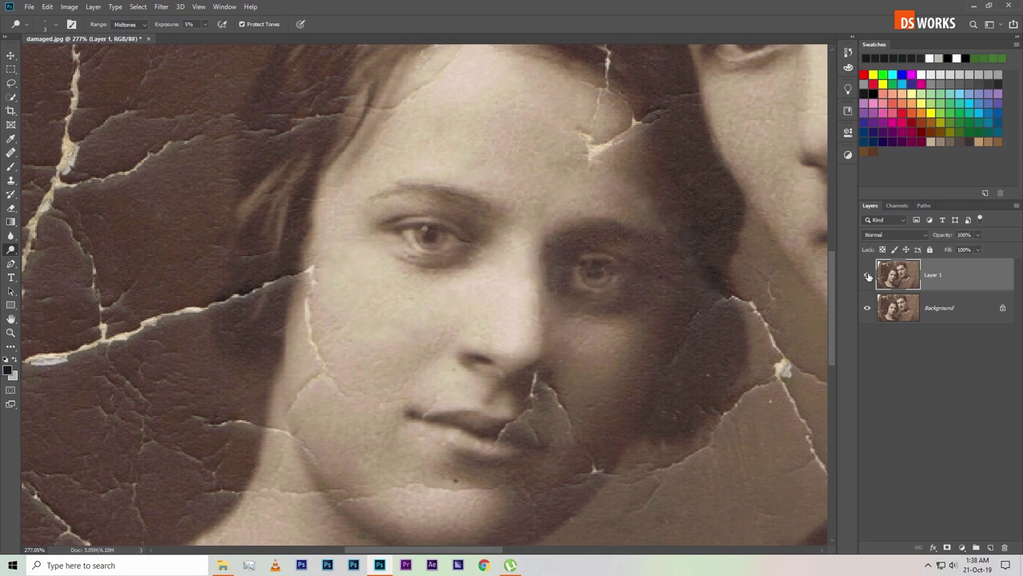
{"action": "scroll", "coordinate": [453, 256], "scroll_direction": "up", "scroll_amount": 2}
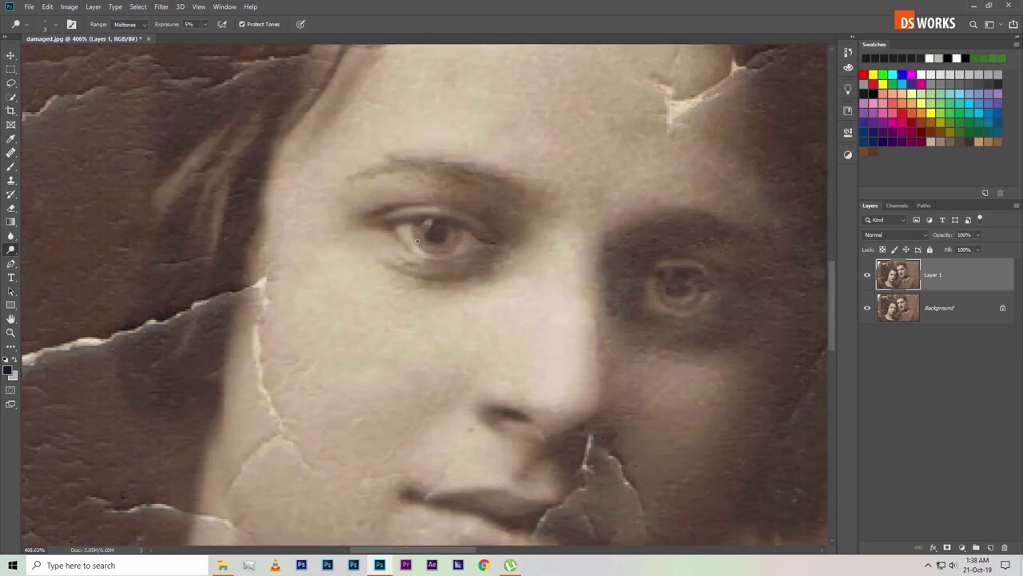
{"action": "scroll", "coordinate": [456, 272], "scroll_direction": "up", "scroll_amount": 1}
{"action": "scroll", "coordinate": [461, 284], "scroll_direction": "down", "scroll_amount": 1}
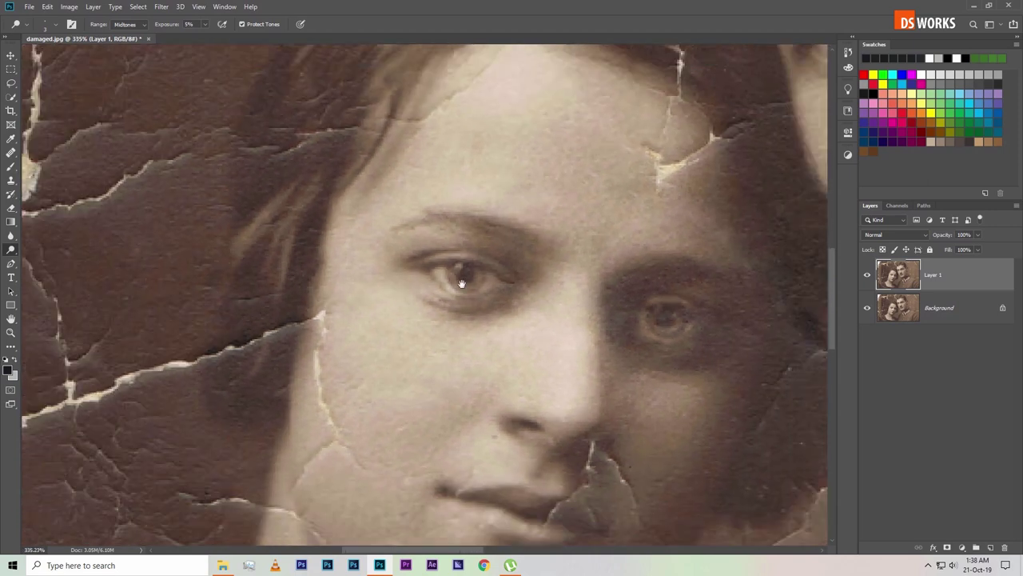
{"action": "scroll", "coordinate": [463, 290], "scroll_direction": "down", "scroll_amount": 1}
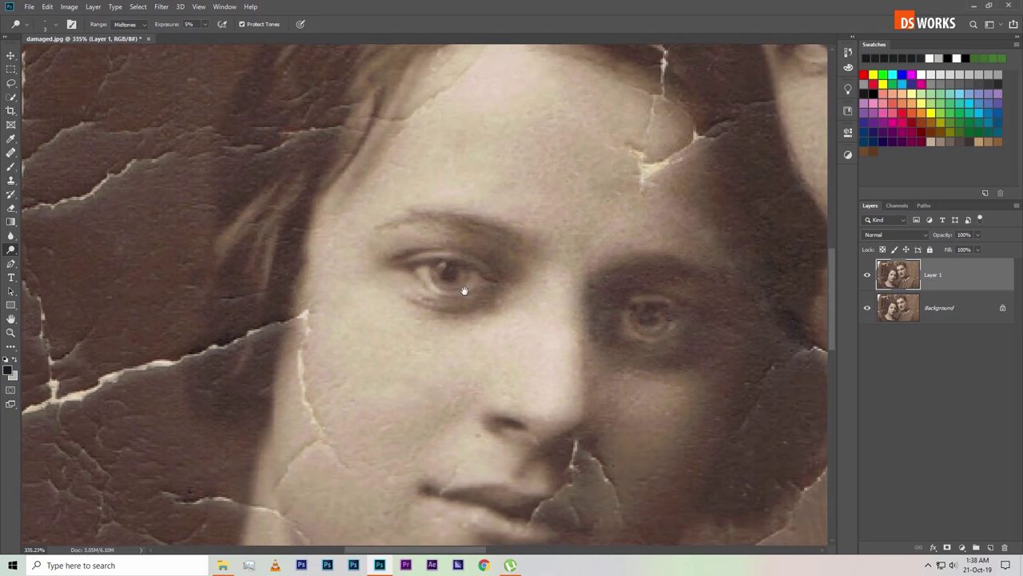
- Marquee-select a rectangle around the woman's left eye and bring it into Liquify
{"action": "left_click", "coordinate": [12, 68]}
{"action": "left_click_drag", "start_coordinate": [305, 160], "coordinate": [544, 354]}
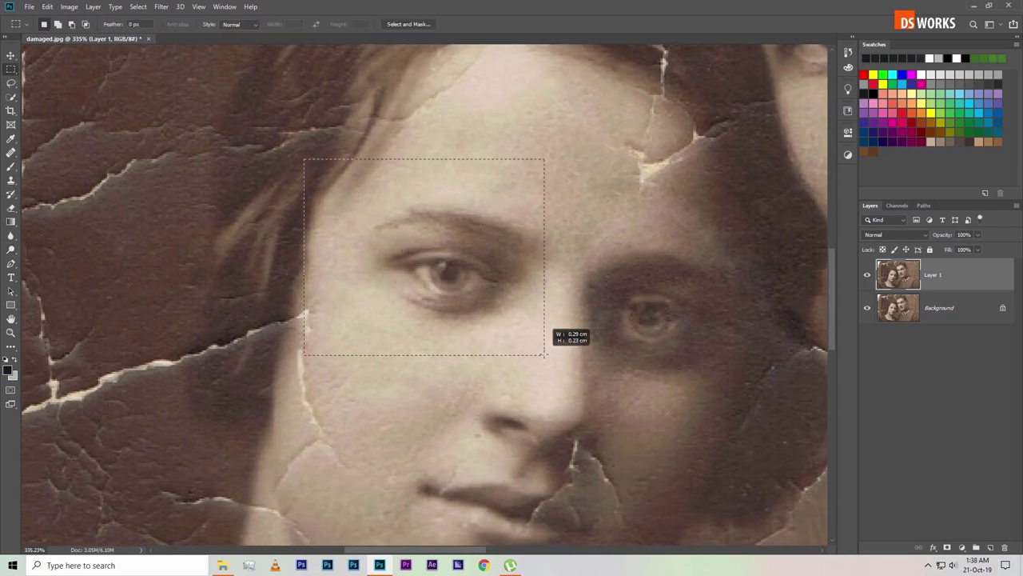
{"action": "left_click", "coordinate": [162, 6]}
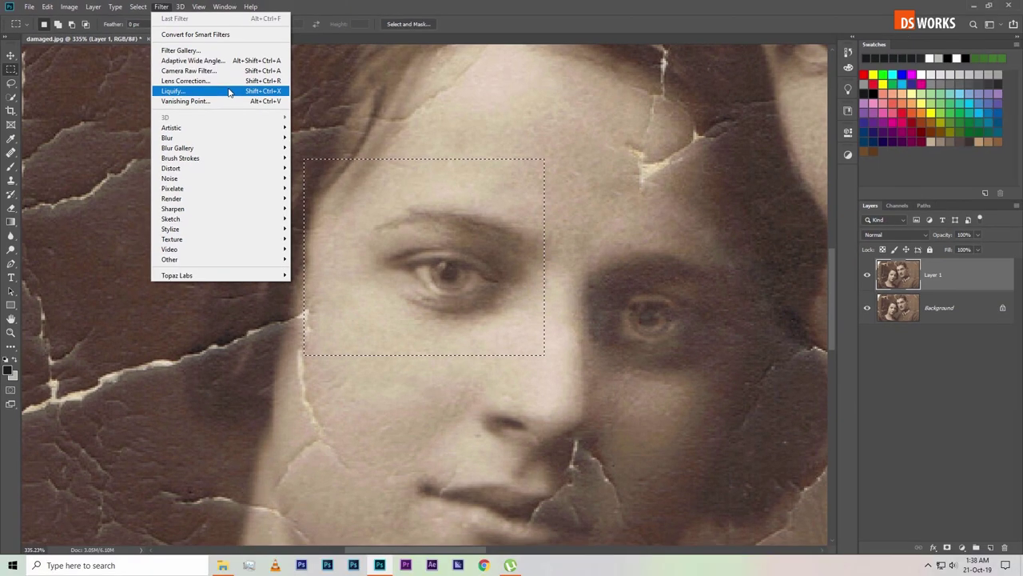
{"action": "left_click", "coordinate": [229, 91]}
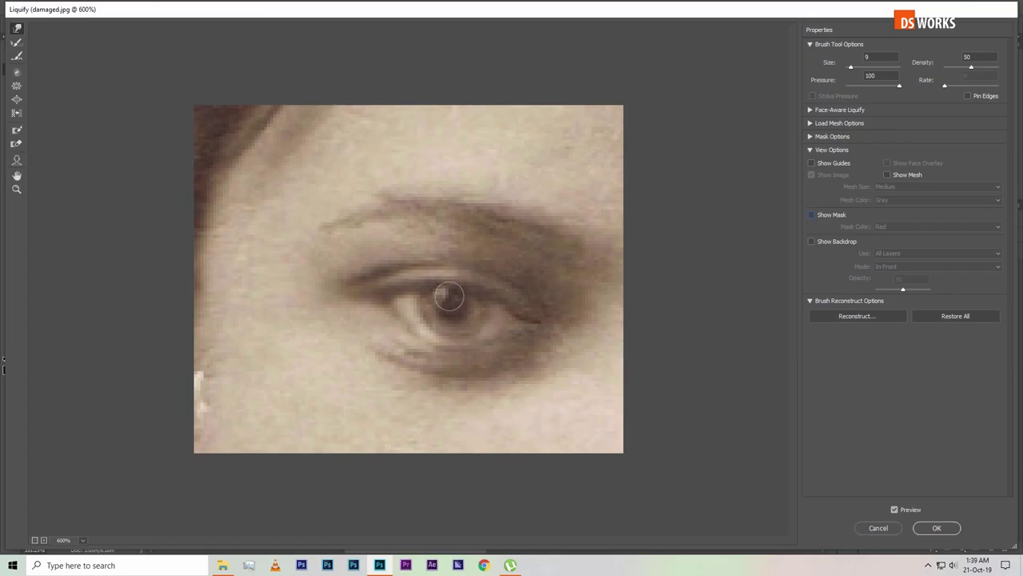
- With a size 9 Forward Warp brush, reshape the lower lid and eye white, then apply
{"action": "key", "text": "bracketright"}
{"action": "key", "text": "bracketright"}
{"action": "key", "text": "bracketright"}
{"action": "key", "text": "bracketleft"}
{"action": "key", "text": "bracketleft"}
{"action": "key", "text": "bracketleft"}
{"action": "key", "text": "bracketleft"}
{"action": "key", "text": "bracketleft"}
{"action": "key", "text": "bracketleft"}
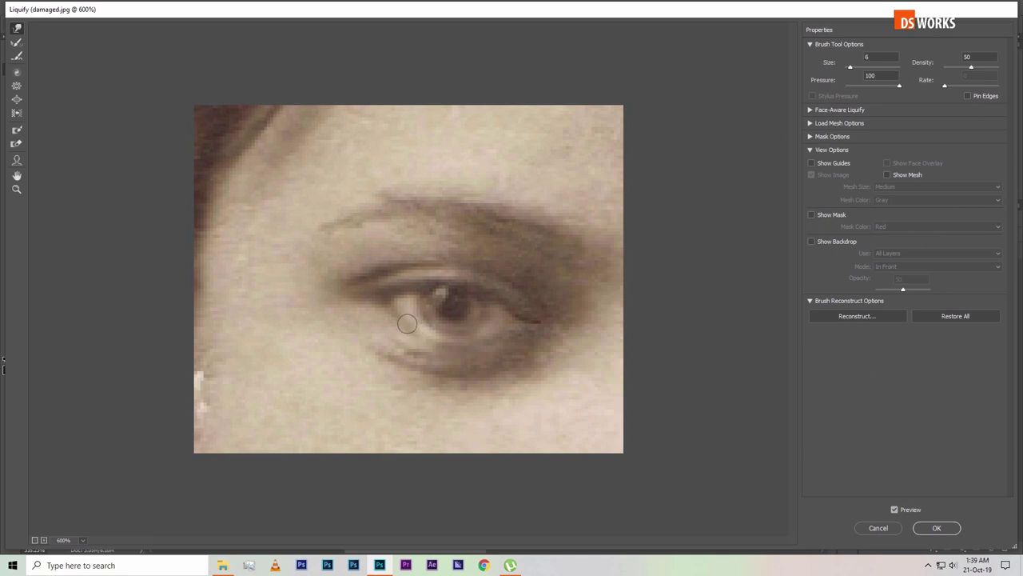
{"action": "left_click_drag", "start_coordinate": [412, 332], "coordinate": [505, 348]}
{"action": "left_click_drag", "start_coordinate": [417, 322], "coordinate": [412, 324]}
{"action": "left_click", "coordinate": [946, 527]}
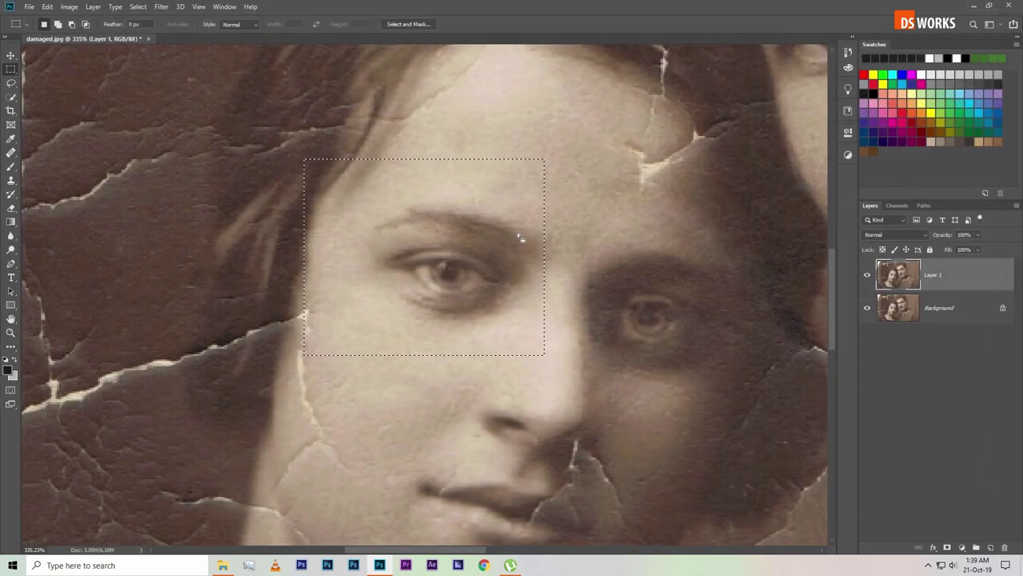
- Deselect, then use the Healing Brush with sampled clean skin on the upper lip crack and chin spot
{"action": "key", "text": "ctrl+d"}
{"action": "scroll", "coordinate": [517, 232], "scroll_direction": "down", "scroll_amount": 3}
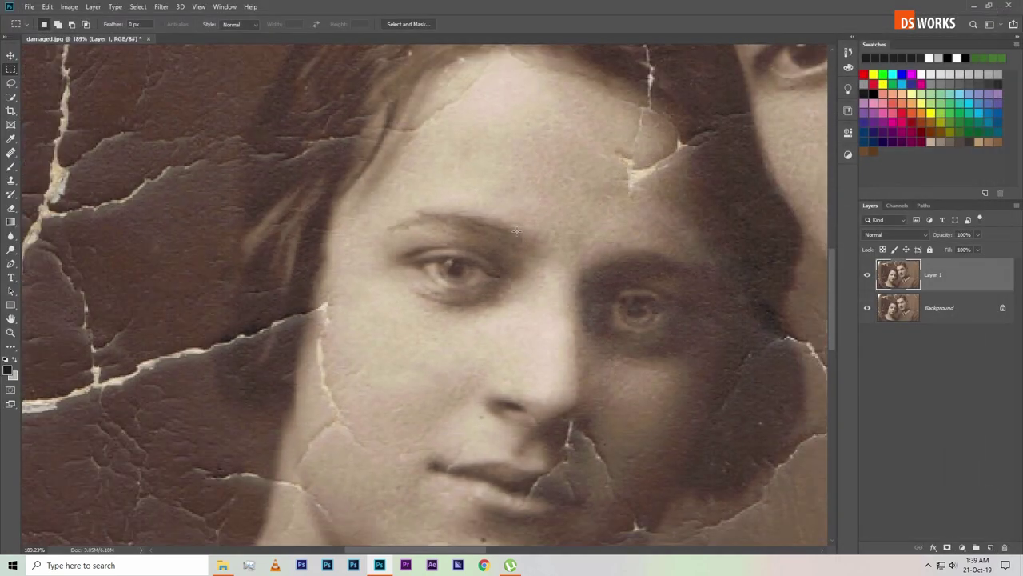
{"action": "scroll", "coordinate": [517, 231], "scroll_direction": "down", "scroll_amount": 3}
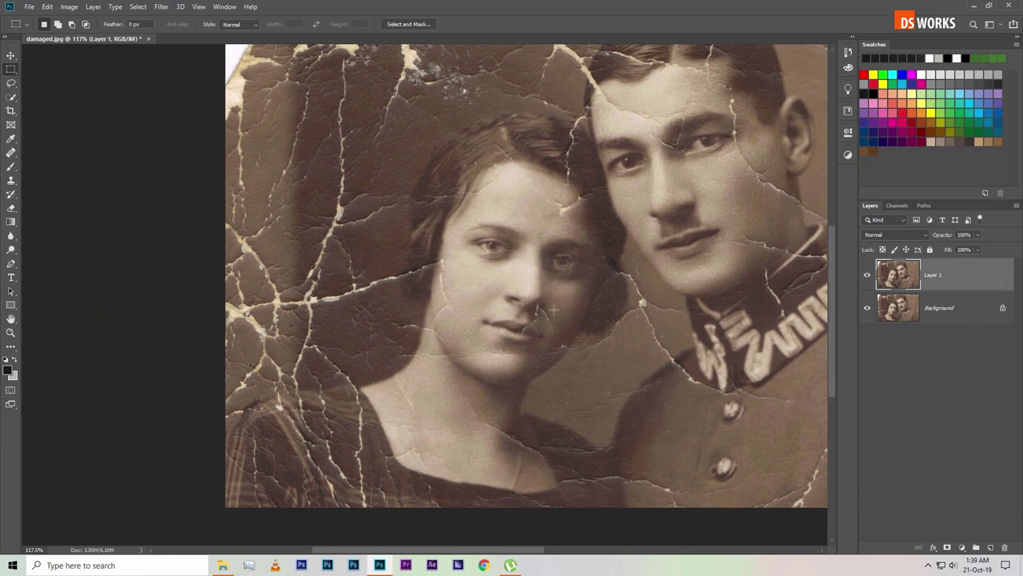
{"action": "key", "text": "j"}
{"action": "scroll", "coordinate": [580, 334], "scroll_direction": "up", "scroll_amount": 5}
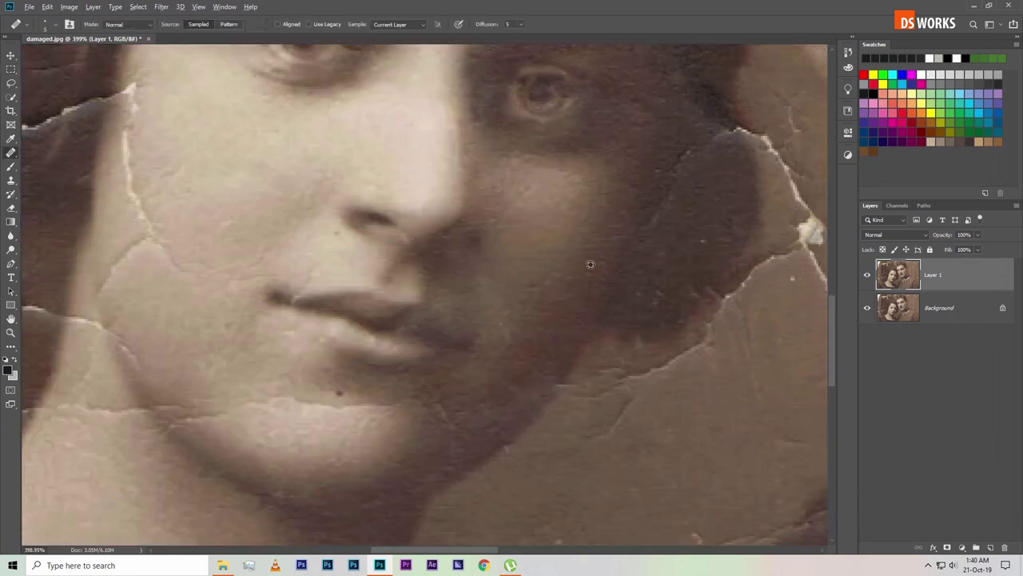
{"action": "left_click", "coordinate": [717, 214], "text": "alt"}
{"action": "mouse_move", "coordinate": [328, 312]}
{"action": "left_mouse_down"}
{"action": "mouse_move", "coordinate": [299, 303]}
{"action": "mouse_move", "coordinate": [345, 317]}
{"action": "mouse_move", "coordinate": [290, 304]}
{"action": "left_mouse_up"}
{"action": "scroll", "coordinate": [282, 301], "scroll_direction": "down", "scroll_amount": 3}
{"action": "scroll", "coordinate": [427, 315], "scroll_direction": "up", "scroll_amount": 2}
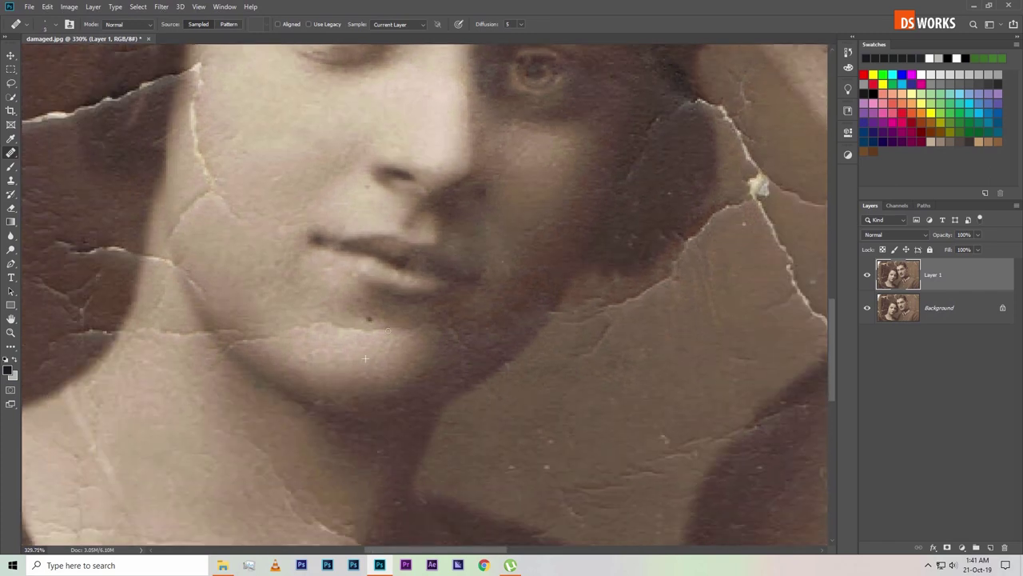
{"action": "mouse_move", "coordinate": [346, 323]}
{"action": "left_mouse_down"}
{"action": "mouse_move", "coordinate": [362, 347]}
{"action": "mouse_move", "coordinate": [317, 326]}
{"action": "mouse_move", "coordinate": [359, 334]}
{"action": "mouse_move", "coordinate": [420, 325]}
{"action": "mouse_move", "coordinate": [496, 342]}
{"action": "left_mouse_up"}
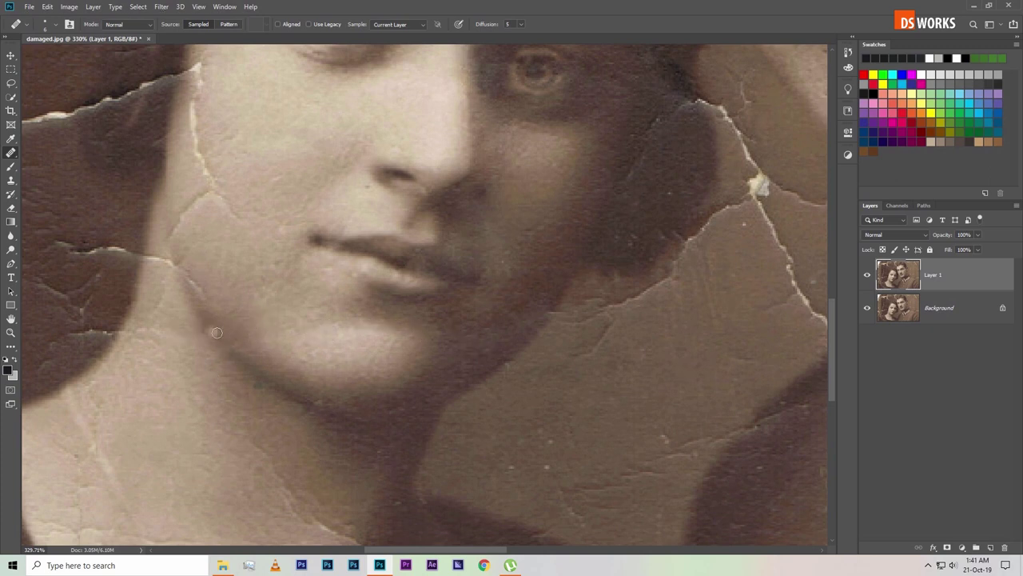
- Heal the white crack along the jaw and the crack and tear edge on the cheek
{"action": "left_click_drag", "start_coordinate": [214, 332], "coordinate": [264, 359]}
{"action": "mouse_move", "coordinate": [232, 302]}
{"action": "left_mouse_down"}
{"action": "mouse_move", "coordinate": [148, 278]}
{"action": "mouse_move", "coordinate": [201, 289]}
{"action": "mouse_move", "coordinate": [237, 232]}
{"action": "mouse_move", "coordinate": [248, 178]}
{"action": "left_mouse_up"}
{"action": "left_click", "coordinate": [282, 296], "text": "alt"}
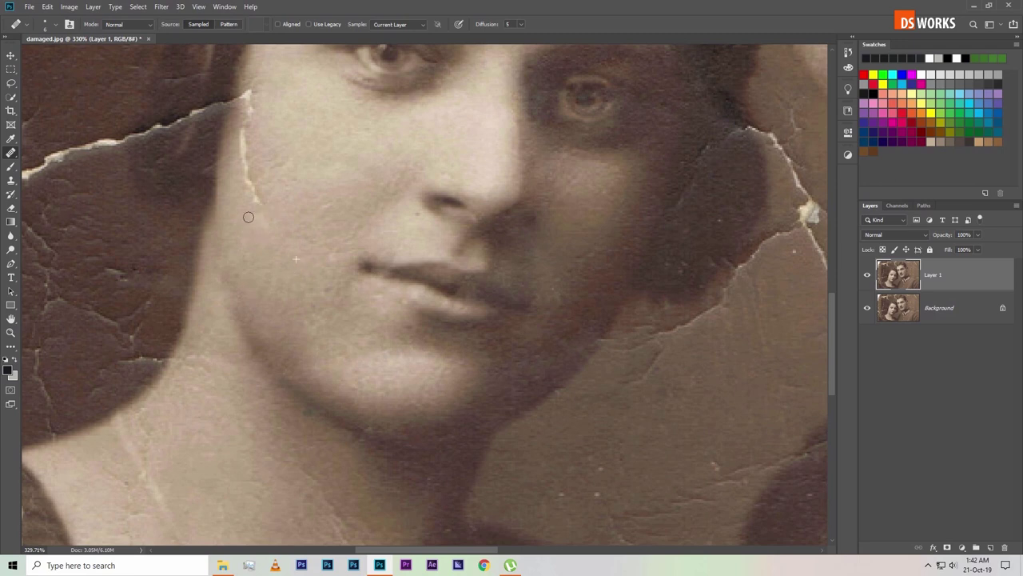
{"action": "left_click", "coordinate": [232, 136], "text": "alt"}
{"action": "left_click_drag", "start_coordinate": [245, 91], "coordinate": [84, 145]}
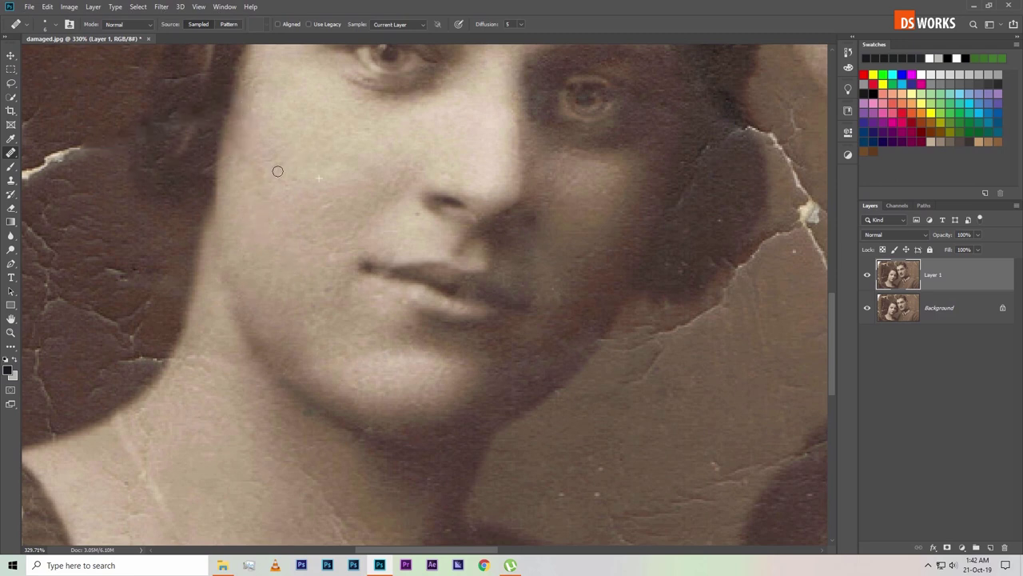
{"action": "scroll", "coordinate": [328, 234], "scroll_direction": "down", "scroll_amount": 2}
{"action": "scroll", "coordinate": [427, 251], "scroll_direction": "up", "scroll_amount": 2}
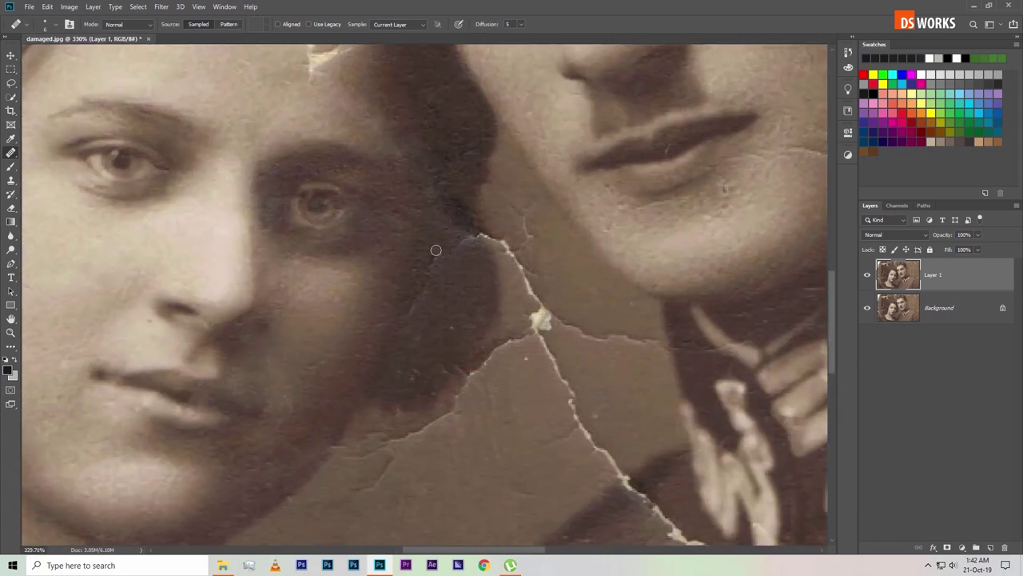
{"action": "scroll", "coordinate": [406, 310], "scroll_direction": "down", "scroll_amount": 2}
{"action": "scroll", "coordinate": [423, 339], "scroll_direction": "up", "scroll_amount": 2}
{"action": "scroll", "coordinate": [482, 213], "scroll_direction": "up", "scroll_amount": 2}
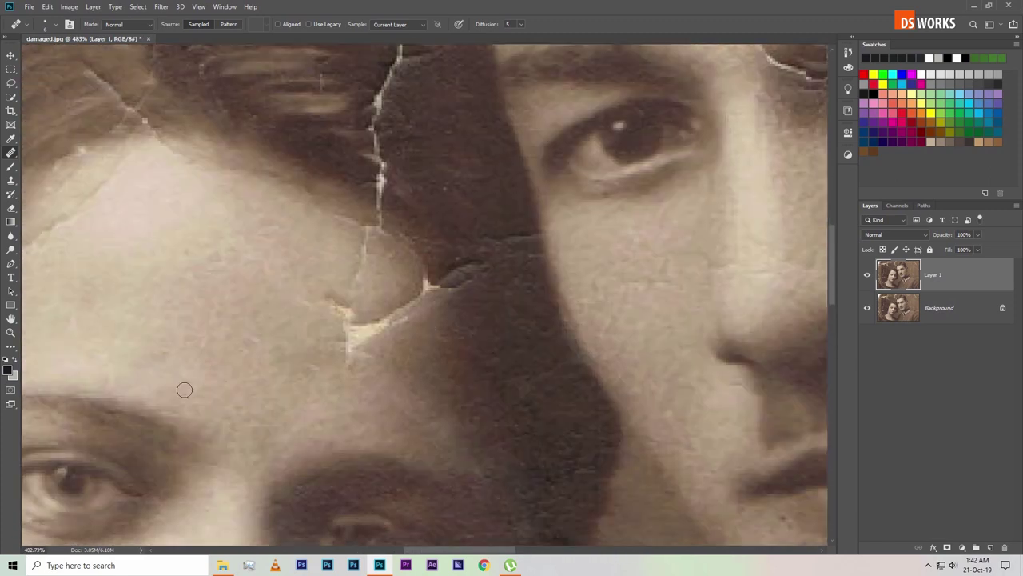
- Heal the bright cracks between the two faces and running through the dark hair
{"action": "left_click_drag", "start_coordinate": [359, 337], "coordinate": [354, 309]}
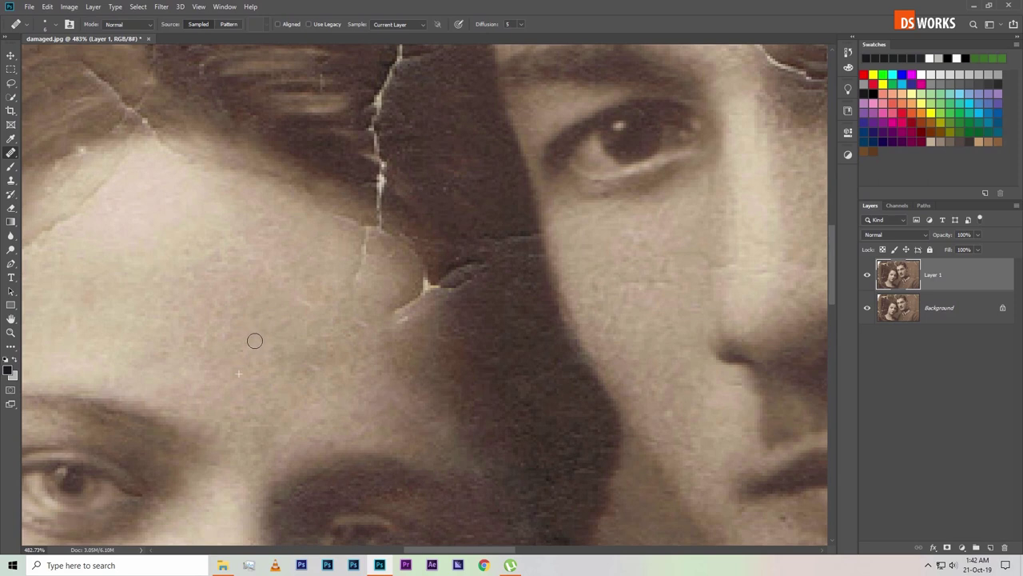
{"action": "left_click_drag", "start_coordinate": [363, 249], "coordinate": [380, 121]}
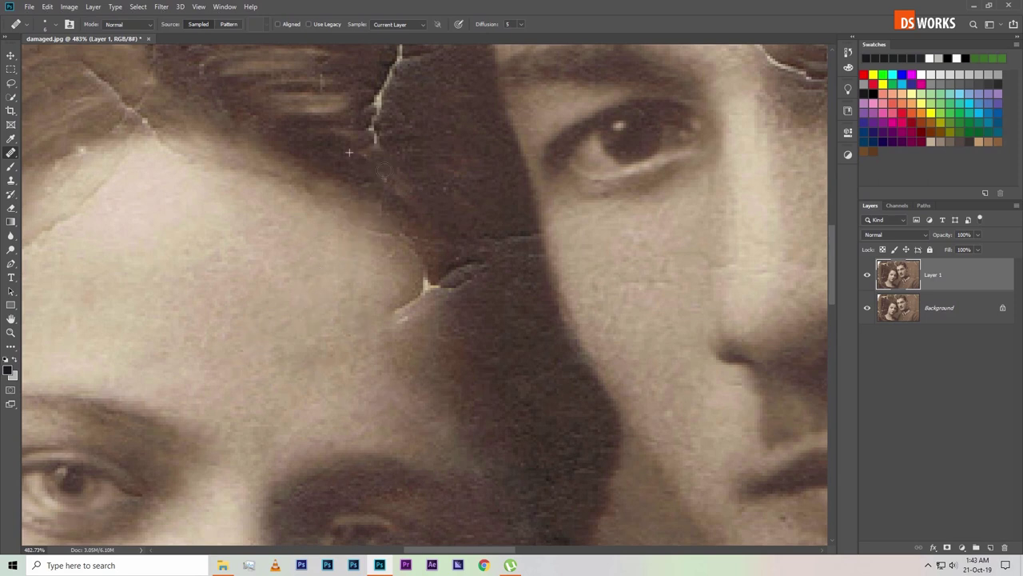
{"action": "left_click_drag", "start_coordinate": [398, 317], "coordinate": [474, 272]}
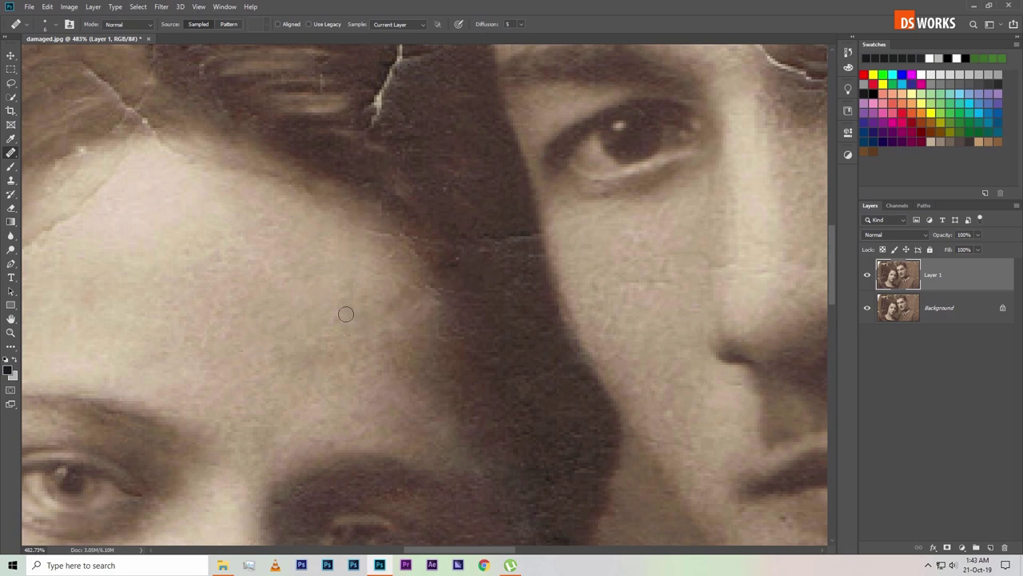
{"action": "left_click_drag", "start_coordinate": [407, 244], "coordinate": [504, 319]}
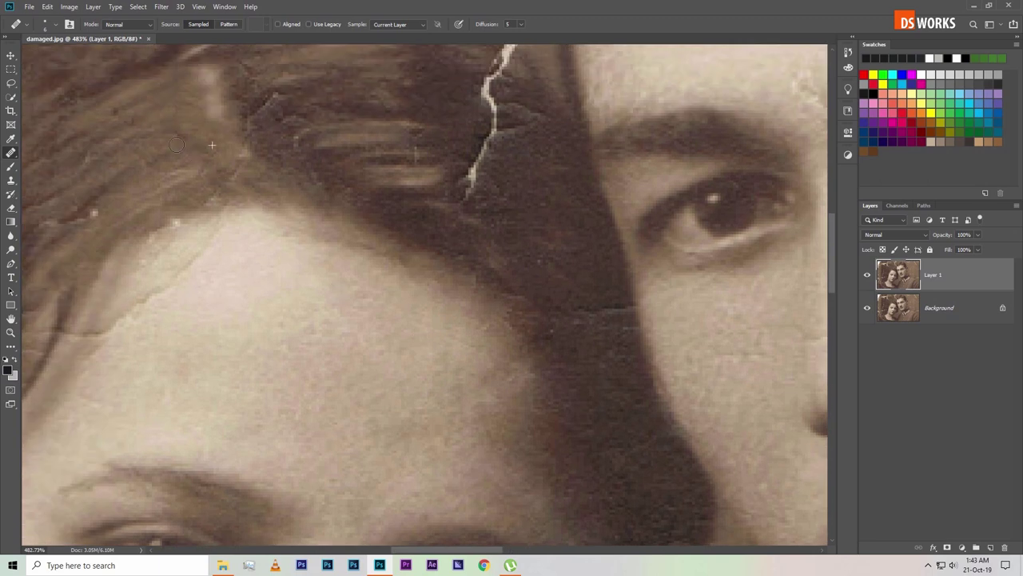
{"action": "scroll", "coordinate": [207, 200], "scroll_direction": "down", "scroll_amount": 1}
{"action": "scroll", "coordinate": [236, 235], "scroll_direction": "down", "scroll_amount": 1}
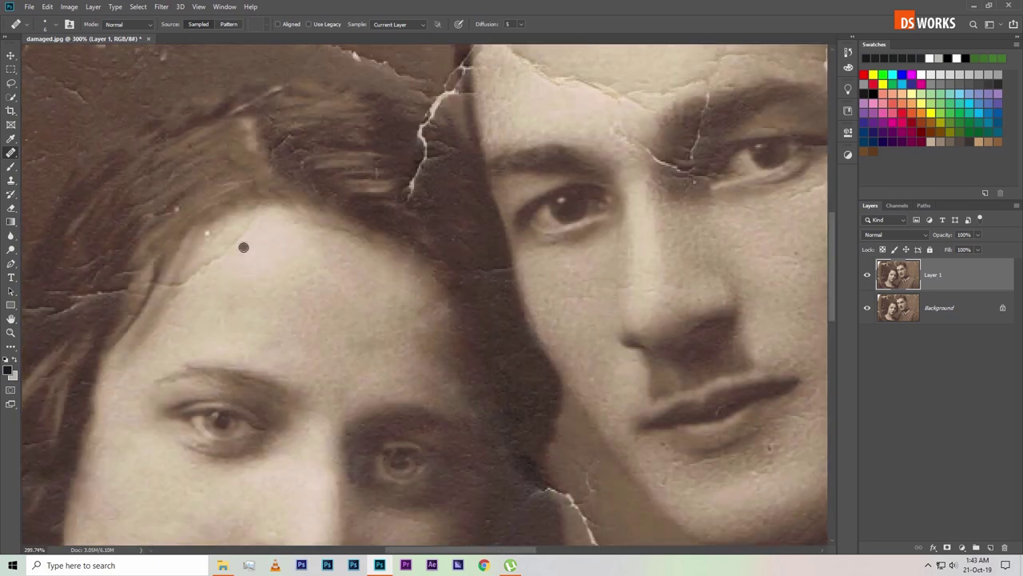
- Smooth the upper forehead crack and the white crack between the two heads
{"action": "left_click_drag", "start_coordinate": [224, 253], "coordinate": [151, 284]}
{"action": "scroll", "coordinate": [235, 293], "scroll_direction": "down", "scroll_amount": 1}
{"action": "left_click_drag", "start_coordinate": [343, 257], "coordinate": [358, 191]}
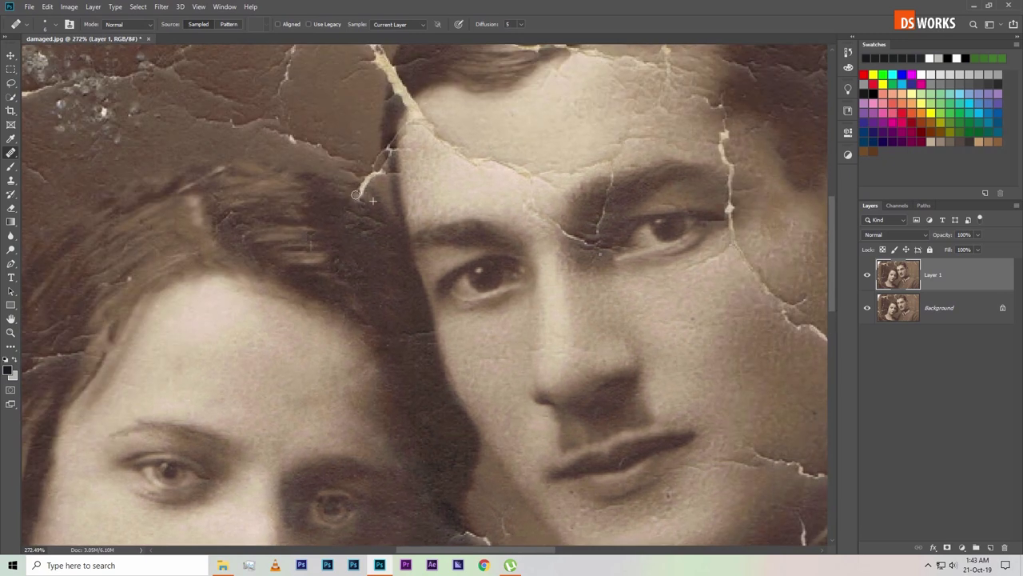
{"action": "scroll", "coordinate": [192, 307], "scroll_direction": "down", "scroll_amount": 5}
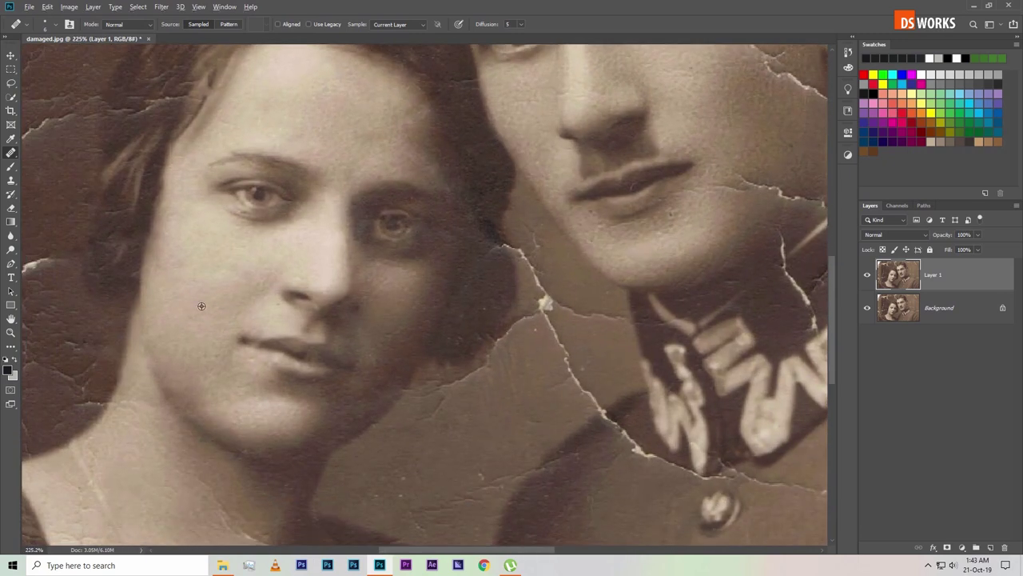
{"action": "left_click_drag", "start_coordinate": [393, 329], "coordinate": [427, 338]}
{"action": "scroll", "coordinate": [427, 218], "scroll_direction": "up", "scroll_amount": 1}
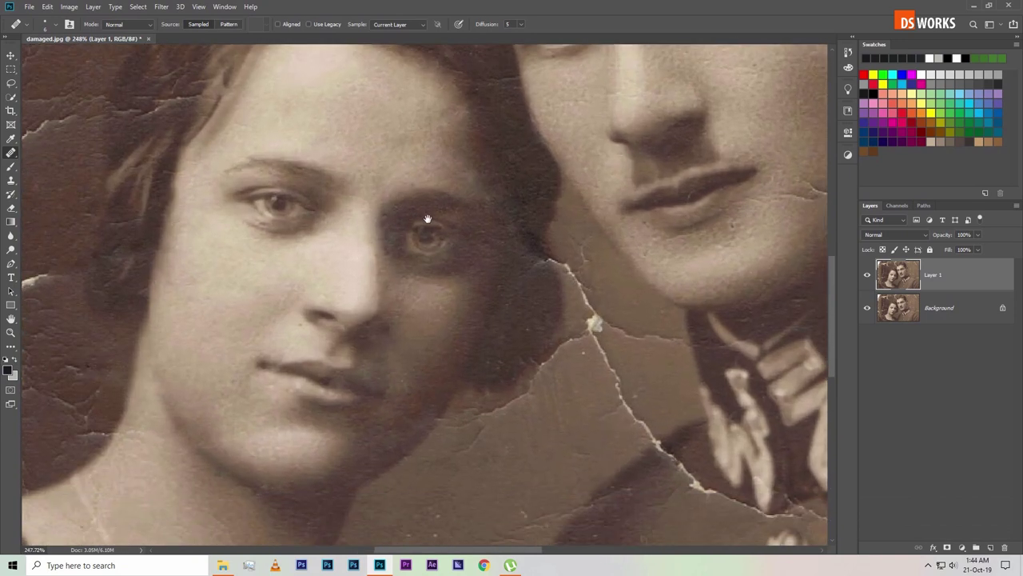
{"action": "left_click_drag", "start_coordinate": [427, 218], "coordinate": [427, 158]}
{"action": "scroll", "coordinate": [276, 336], "scroll_direction": "up", "scroll_amount": 2}
{"action": "key", "text": "o"}
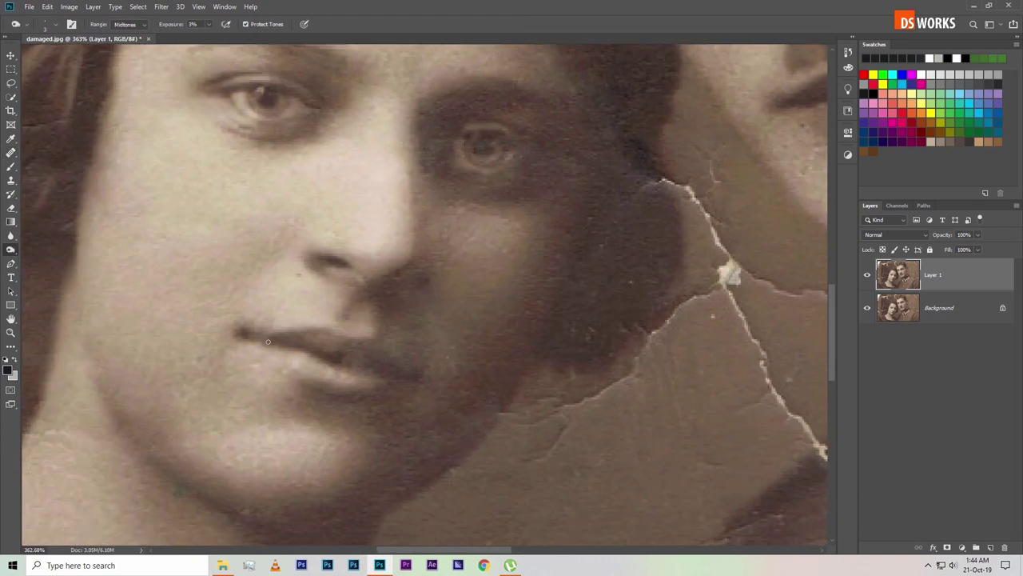
- Set the Dodge tool's Midtones exposure to 5% and inspect the woman's face
{"action": "left_click", "coordinate": [209, 25]}
{"action": "left_click_drag", "start_coordinate": [211, 38], "coordinate": [212, 37]}
{"action": "scroll", "coordinate": [398, 279], "scroll_direction": "down", "scroll_amount": 5}
{"action": "scroll", "coordinate": [280, 336], "scroll_direction": "up", "scroll_amount": 2}
{"action": "scroll", "coordinate": [242, 358], "scroll_direction": "up", "scroll_amount": 3}
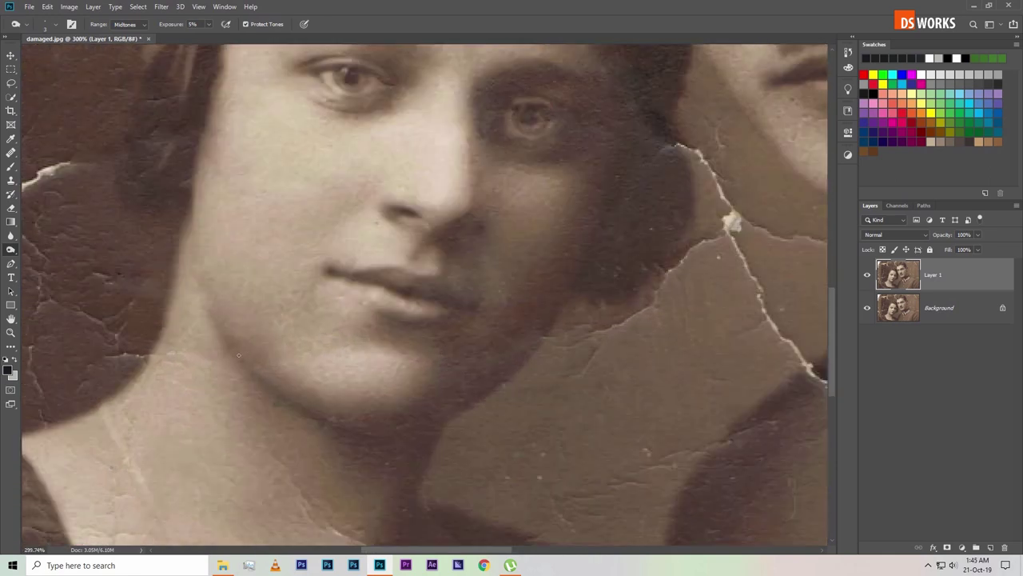
{"action": "scroll", "coordinate": [210, 311], "scroll_direction": "down", "scroll_amount": 3}
{"action": "scroll", "coordinate": [421, 310], "scroll_direction": "up", "scroll_amount": 3}
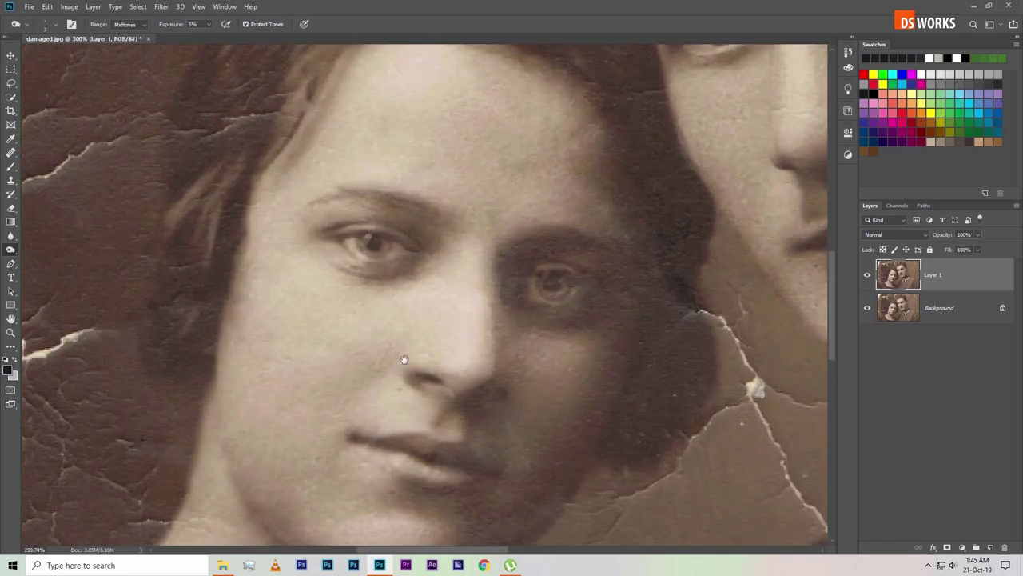
{"action": "scroll", "coordinate": [403, 359], "scroll_direction": "down", "scroll_amount": 1}
{"action": "scroll", "coordinate": [373, 308], "scroll_direction": "down", "scroll_amount": 1}
{"action": "scroll", "coordinate": [462, 309], "scroll_direction": "down", "scroll_amount": 1}
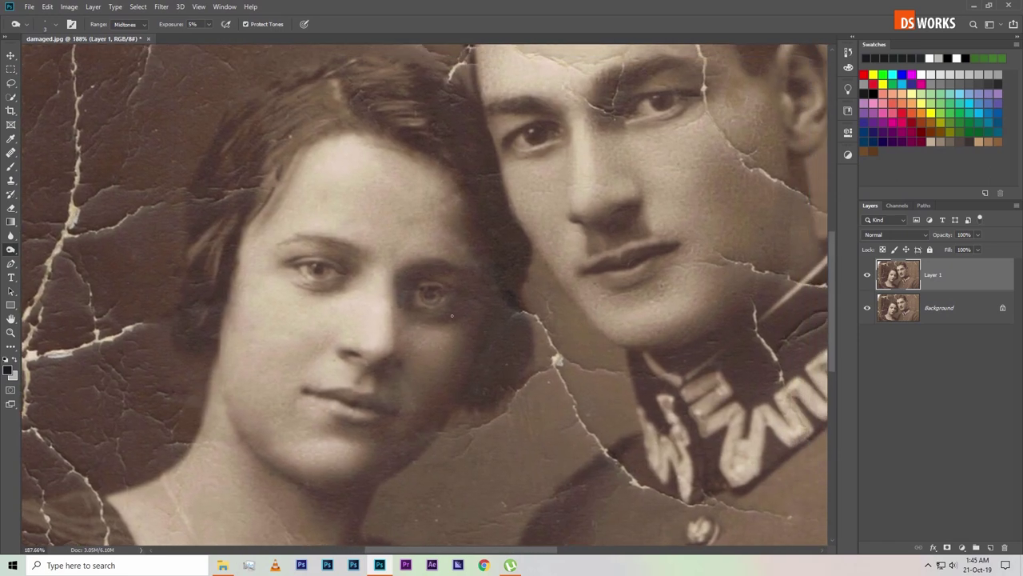
- Hide and show Layer 1 twice to compare the retouch with the cracked original
{"action": "left_click", "coordinate": [867, 276]}
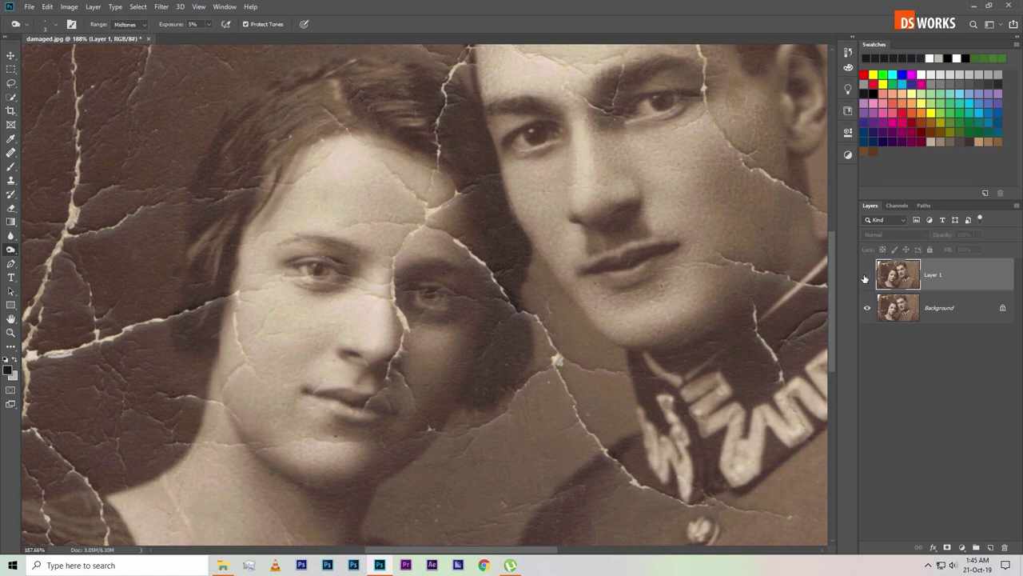
{"action": "left_click", "coordinate": [867, 276]}
{"action": "left_click", "coordinate": [867, 276]}
{"action": "left_click", "coordinate": [867, 276]}
{"action": "scroll", "coordinate": [322, 251], "scroll_direction": "down", "scroll_amount": 4}
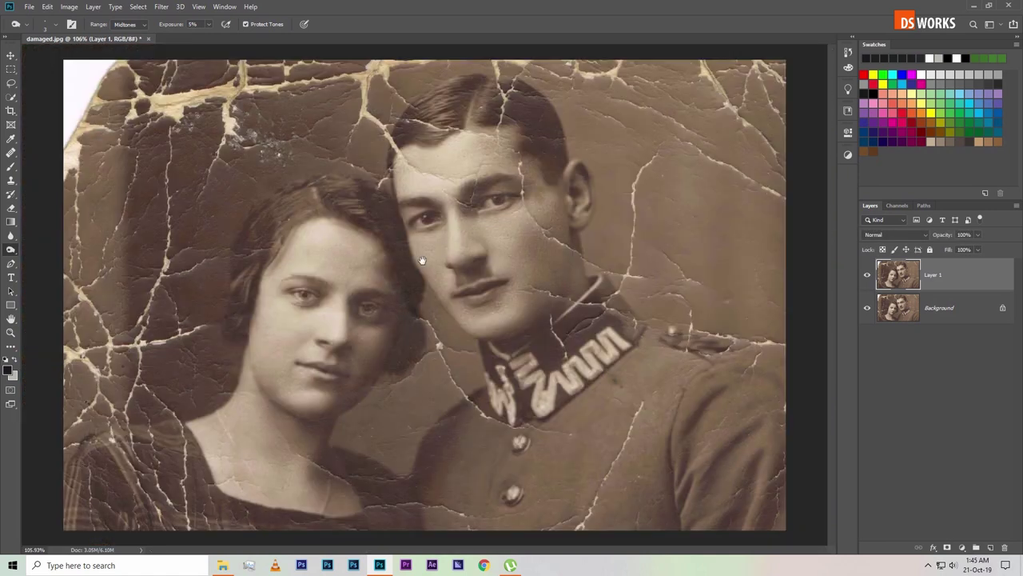
{"action": "scroll", "coordinate": [499, 221], "scroll_direction": "up", "scroll_amount": 4}
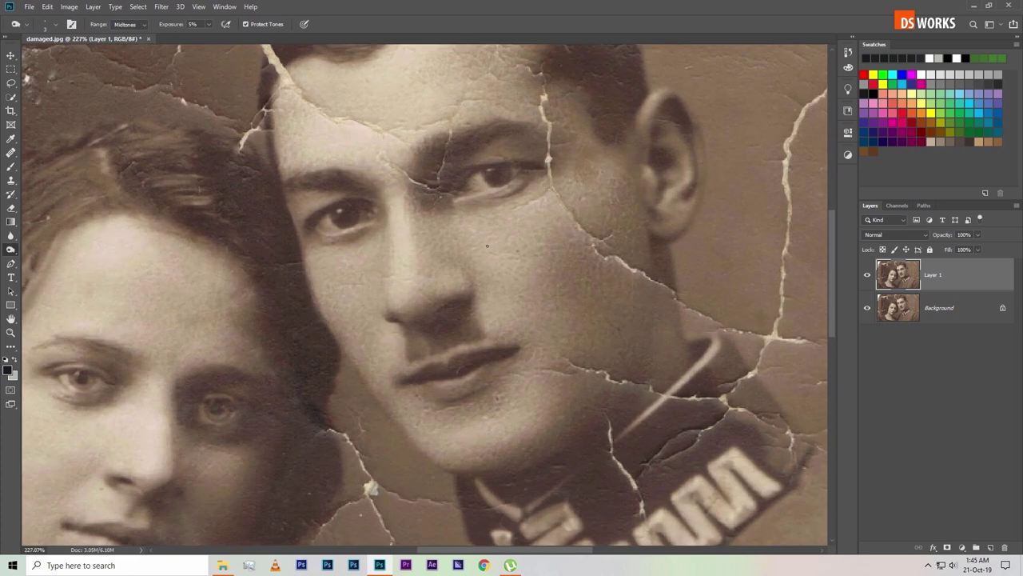
{"action": "scroll", "coordinate": [487, 245], "scroll_direction": "down", "scroll_amount": 4}
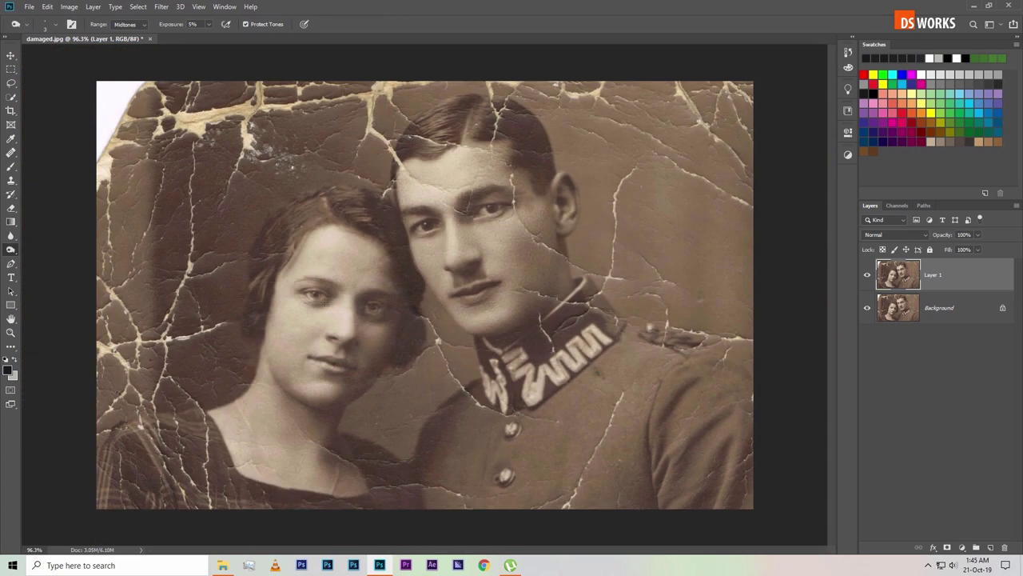
{"action": "scroll", "coordinate": [364, 311], "scroll_direction": "up", "scroll_amount": 4}
- Select the Healing Brush from the repair tools flyout, with the man's face in view
{"action": "left_click_drag", "start_coordinate": [414, 312], "coordinate": [409, 247]}
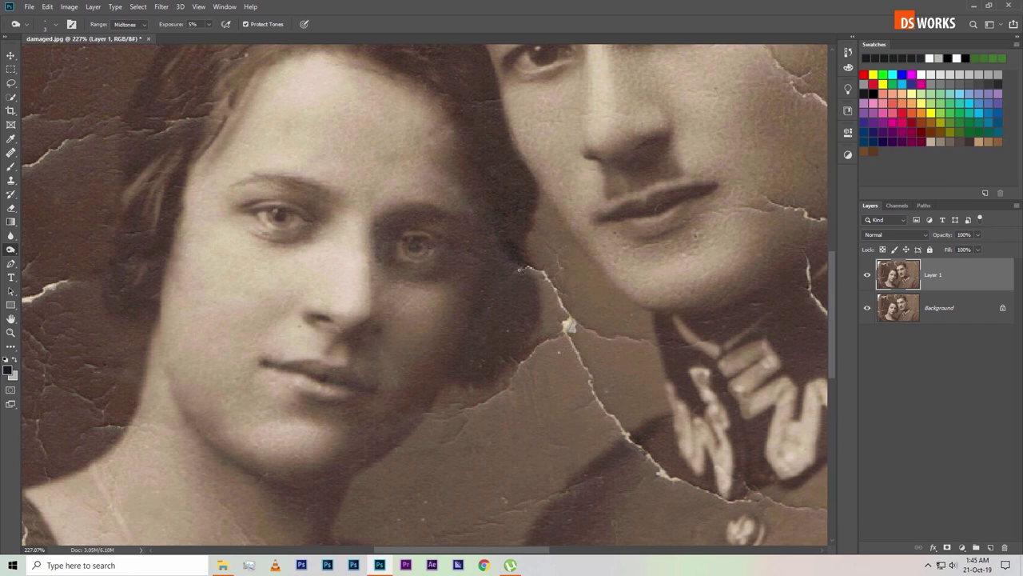
{"action": "scroll", "coordinate": [519, 269], "scroll_direction": "up", "scroll_amount": 2}
{"action": "left_click_drag", "start_coordinate": [434, 360], "coordinate": [374, 304]}
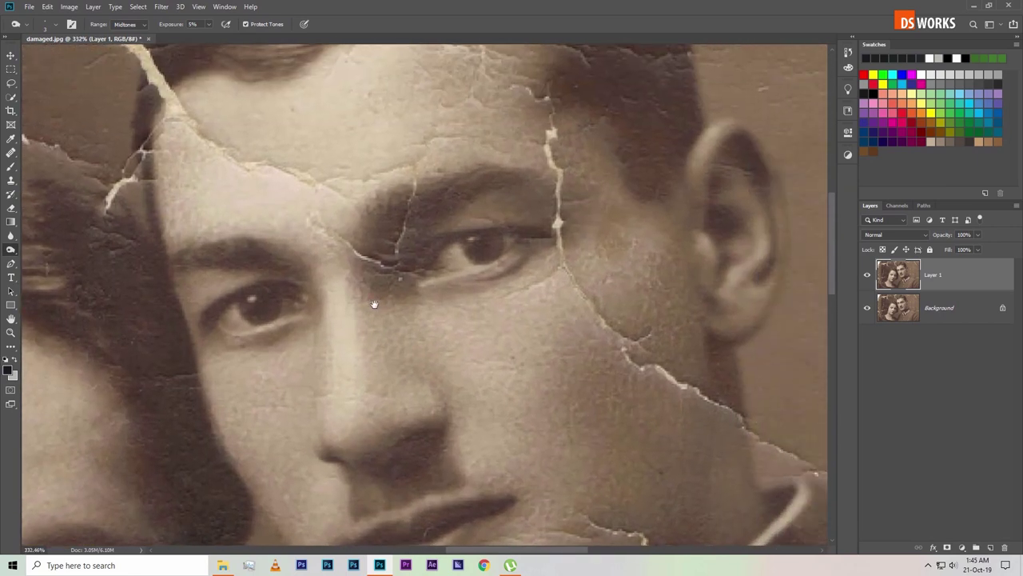
{"action": "scroll", "coordinate": [432, 301], "scroll_direction": "down", "scroll_amount": 2}
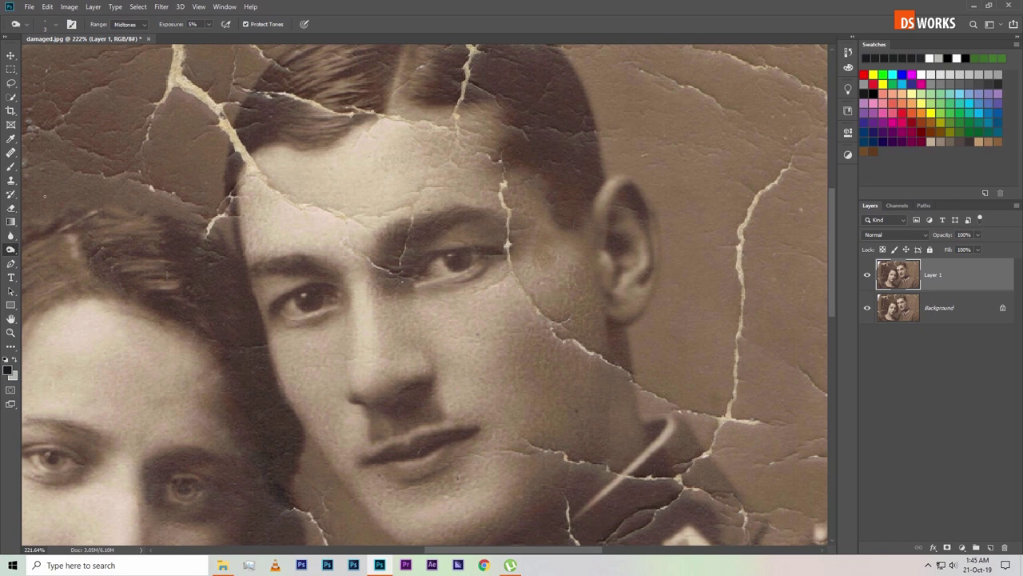
{"action": "left_click", "coordinate": [11, 153]}
{"action": "right_click", "coordinate": [11, 153]}
{"action": "left_click", "coordinate": [48, 162]}
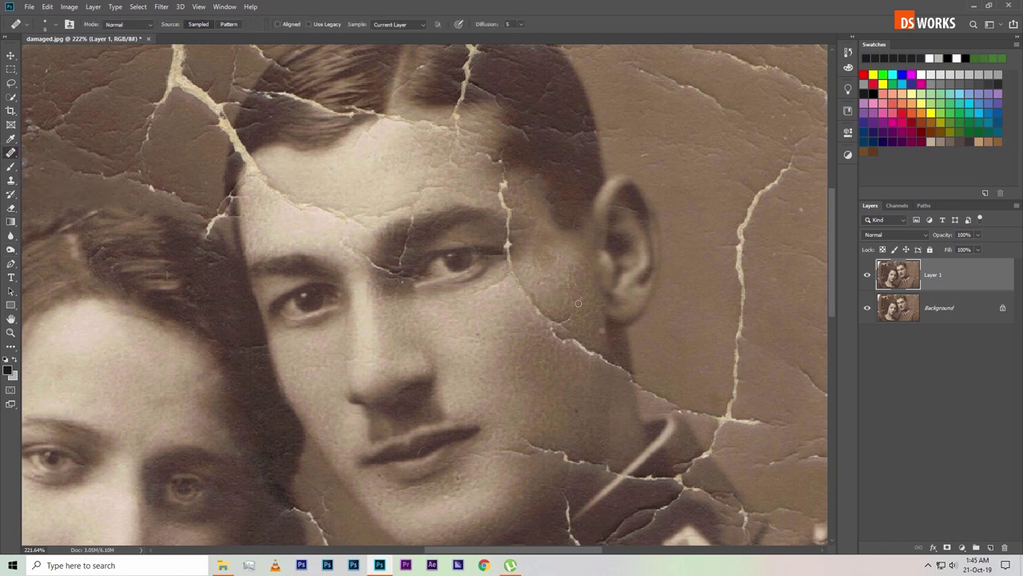
{"action": "left_click_drag", "start_coordinate": [448, 334], "coordinate": [438, 312]}
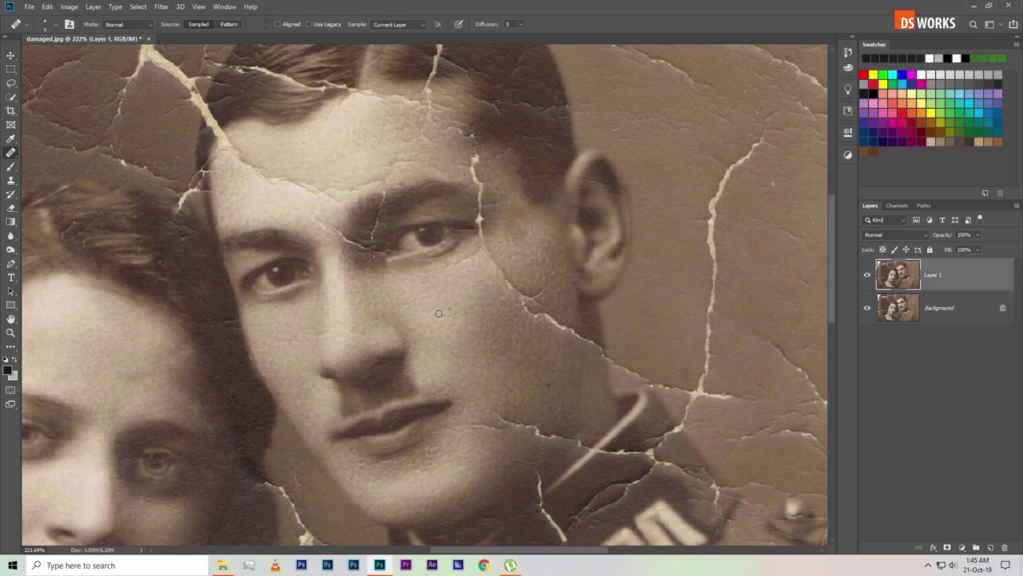
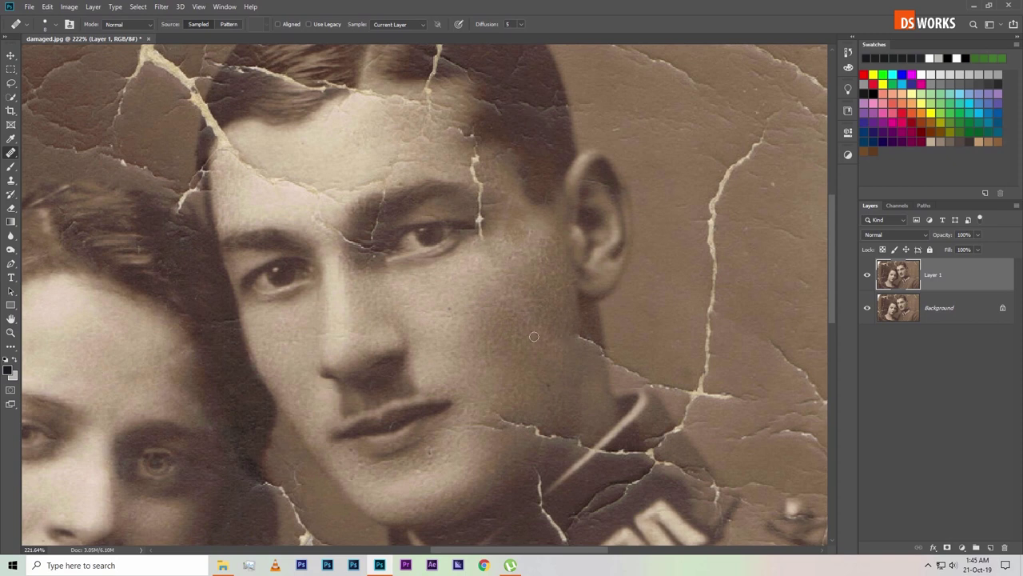
- Heal the cracks along the man's cheek and below his chin toward the collar
{"action": "left_click_drag", "start_coordinate": [538, 310], "coordinate": [496, 276]}
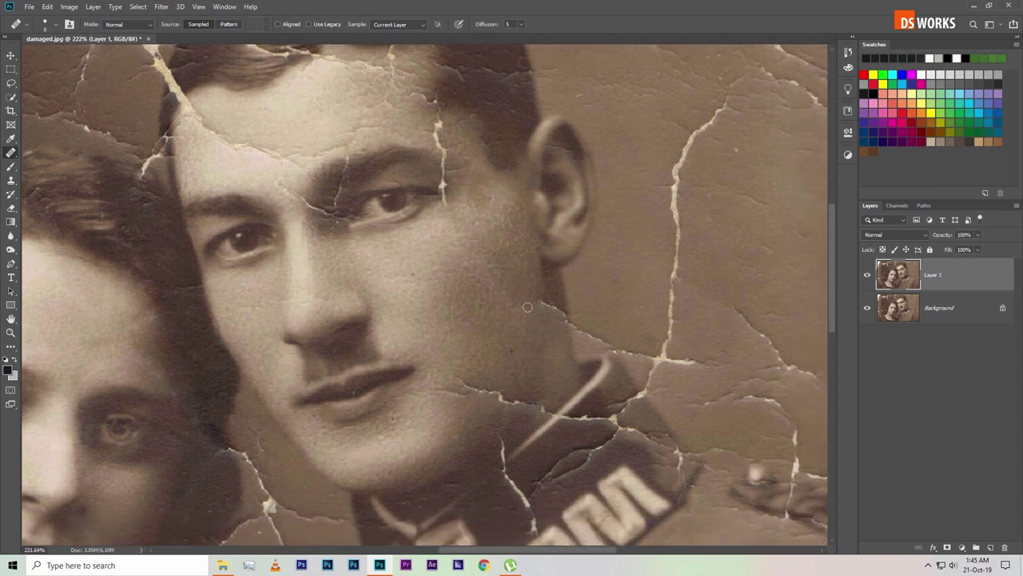
{"action": "mouse_move", "coordinate": [550, 305]}
{"action": "left_mouse_down"}
{"action": "mouse_move", "coordinate": [563, 316]}
{"action": "mouse_move", "coordinate": [500, 292]}
{"action": "left_mouse_up"}
{"action": "scroll", "coordinate": [494, 341], "scroll_direction": "down", "scroll_amount": 1}
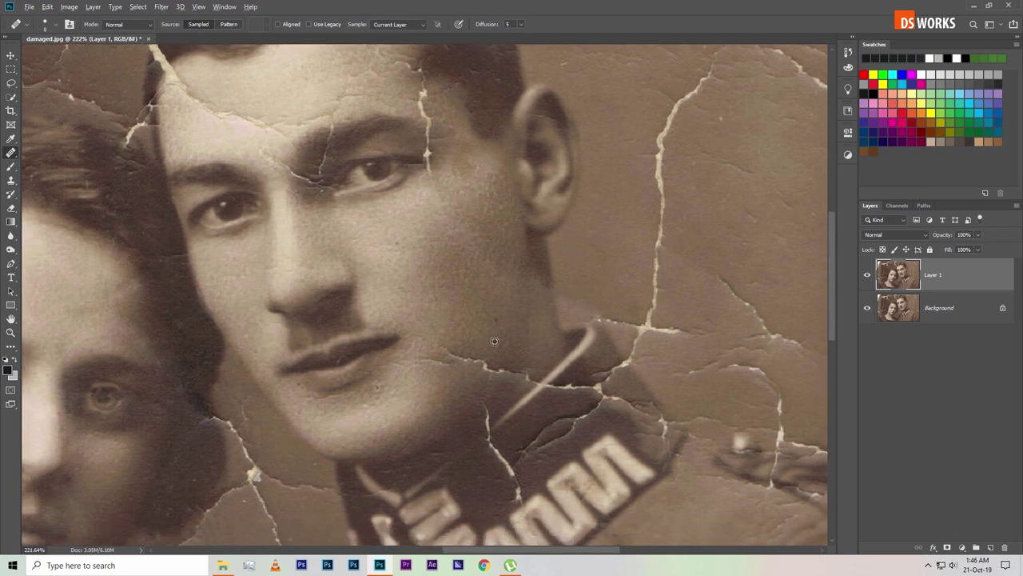
{"action": "mouse_move", "coordinate": [479, 363]}
{"action": "left_mouse_down"}
{"action": "mouse_move", "coordinate": [500, 369]}
{"action": "mouse_move", "coordinate": [444, 359]}
{"action": "left_mouse_up"}
{"action": "scroll", "coordinate": [488, 308], "scroll_direction": "down", "scroll_amount": 1}
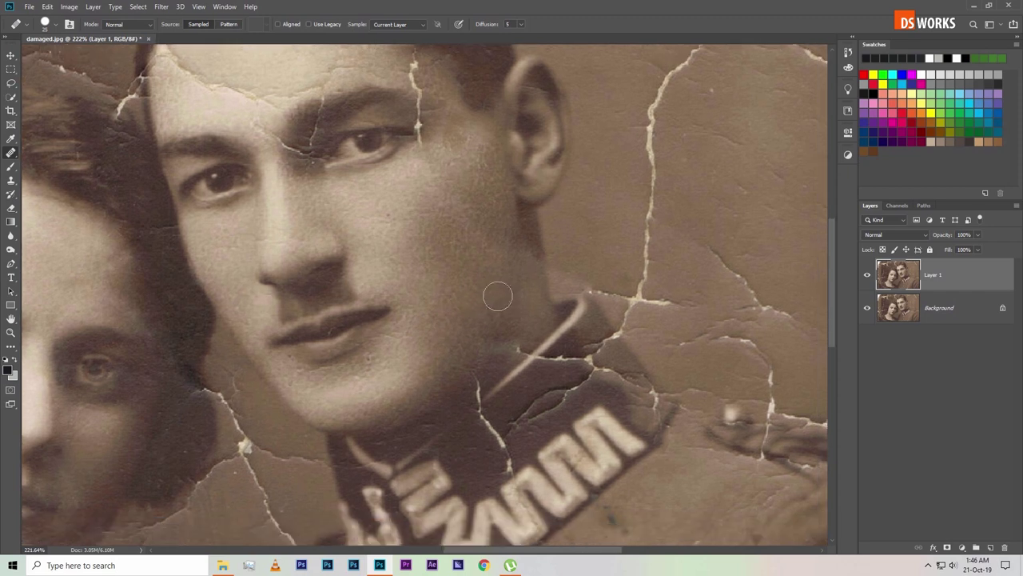
{"action": "scroll", "coordinate": [489, 345], "scroll_direction": "up", "scroll_amount": 2}
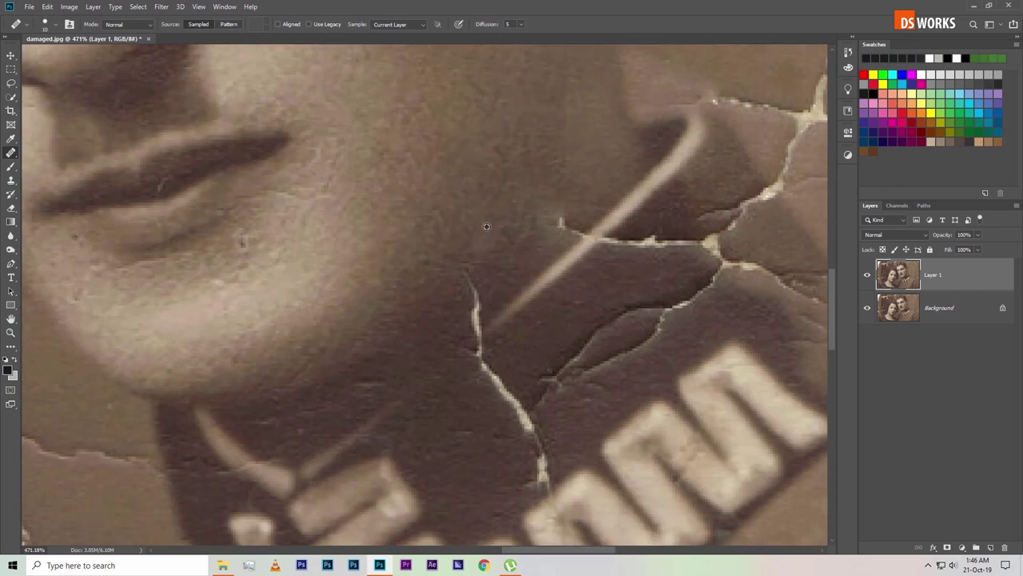
{"action": "scroll", "coordinate": [480, 327], "scroll_direction": "down", "scroll_amount": 1}
{"action": "left_click_drag", "start_coordinate": [490, 367], "coordinate": [518, 436]}
{"action": "left_click_drag", "start_coordinate": [521, 366], "coordinate": [590, 317]}
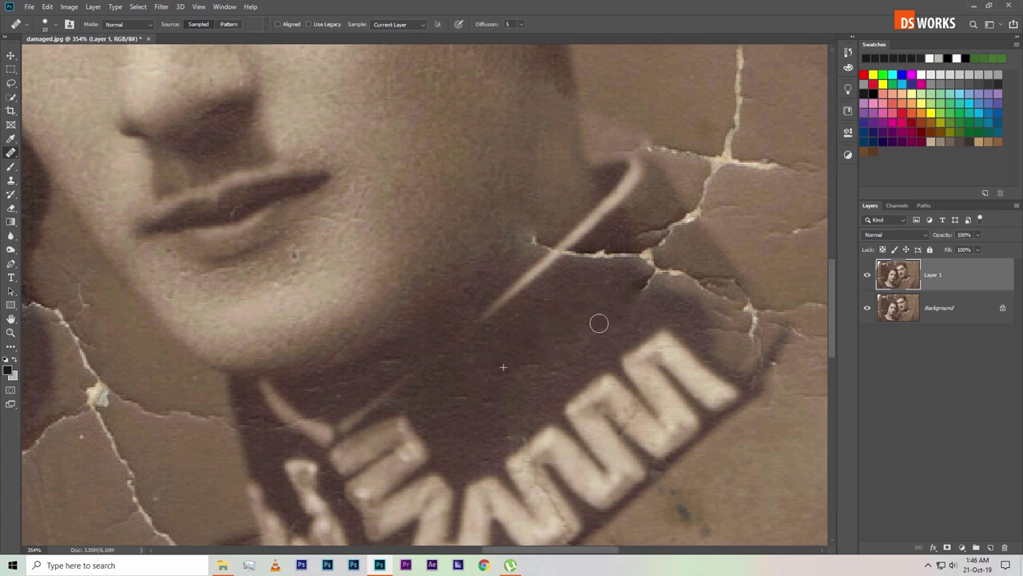
- Heal the horizontal and vertical cracks beside the man's collar
{"action": "left_click_drag", "start_coordinate": [489, 377], "coordinate": [420, 412]}
{"action": "mouse_move", "coordinate": [587, 276]}
{"action": "left_mouse_down"}
{"action": "mouse_move", "coordinate": [521, 300]}
{"action": "mouse_move", "coordinate": [466, 277]}
{"action": "left_mouse_up"}
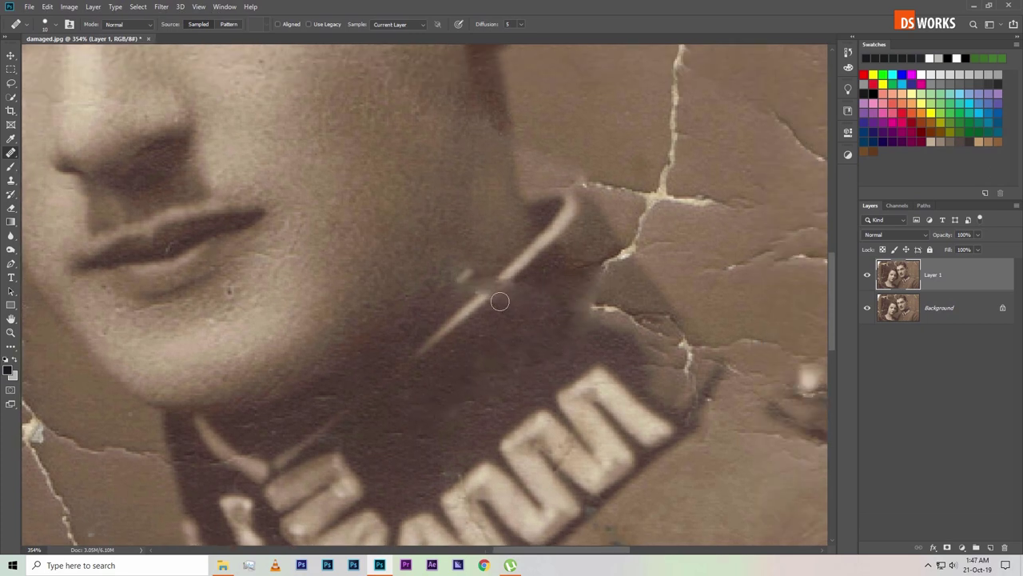
{"action": "scroll", "coordinate": [551, 357], "scroll_direction": "down", "scroll_amount": 2}
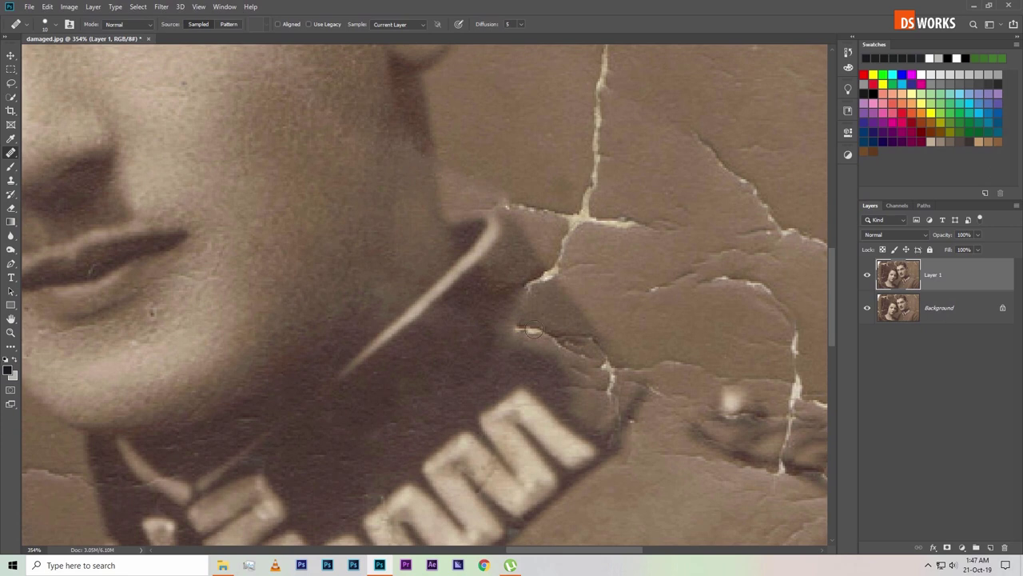
{"action": "left_click_drag", "start_coordinate": [456, 187], "coordinate": [537, 267]}
{"action": "mouse_move", "coordinate": [489, 236]}
{"action": "left_mouse_down"}
{"action": "mouse_move", "coordinate": [603, 249]}
{"action": "mouse_move", "coordinate": [568, 164]}
{"action": "left_mouse_up"}
{"action": "mouse_move", "coordinate": [599, 357]}
{"action": "left_mouse_down"}
{"action": "mouse_move", "coordinate": [513, 286]}
{"action": "mouse_move", "coordinate": [479, 318]}
{"action": "left_mouse_up"}
{"action": "scroll", "coordinate": [513, 285], "scroll_direction": "up", "scroll_amount": 2}
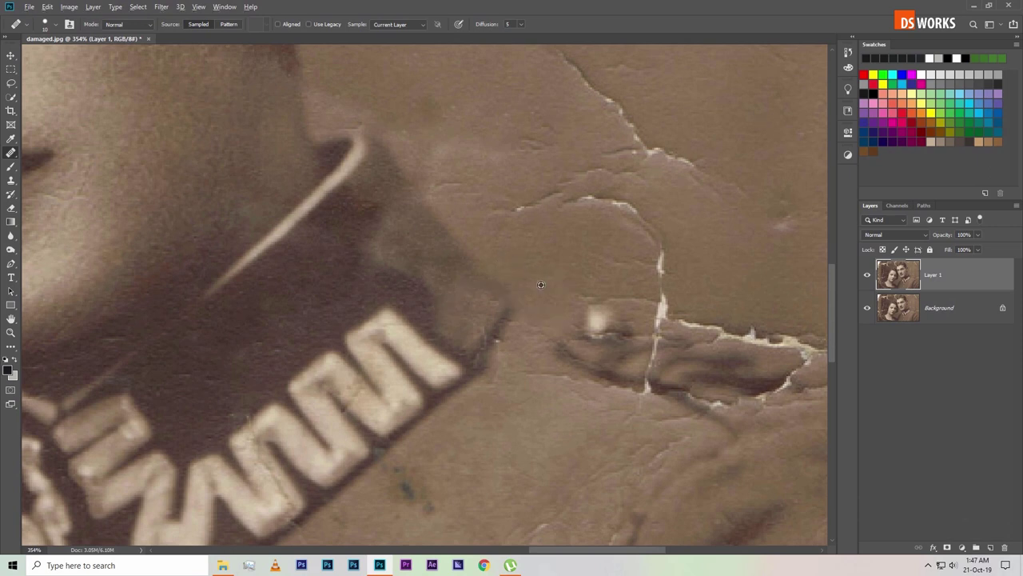
{"action": "scroll", "coordinate": [605, 460], "scroll_direction": "down", "scroll_amount": 3}
{"action": "scroll", "coordinate": [349, 136], "scroll_direction": "up", "scroll_amount": 3}
{"action": "scroll", "coordinate": [348, 136], "scroll_direction": "up", "scroll_amount": 1}
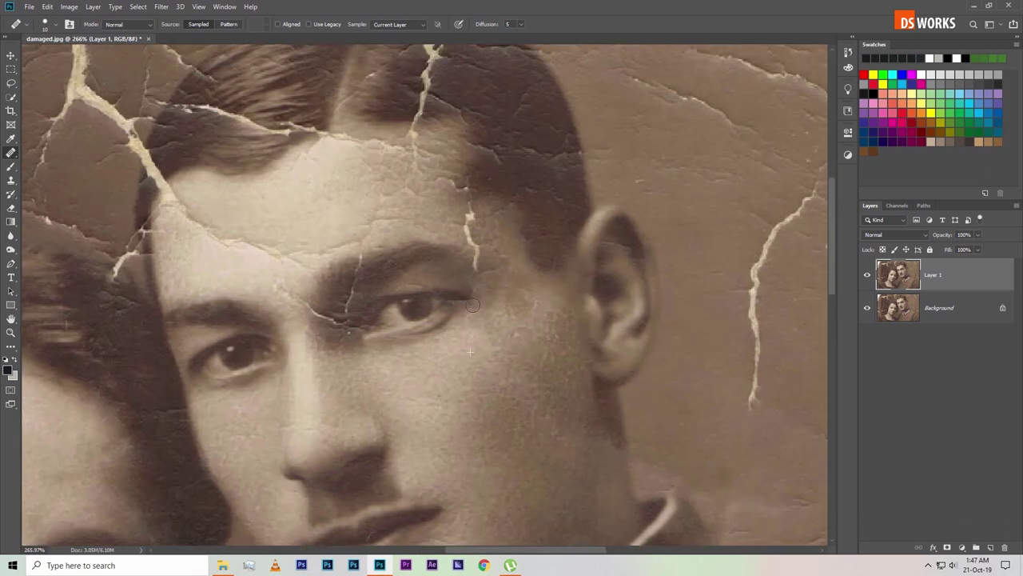
- Heal the vertical crack down the man's temple and the cracks across his forehead
{"action": "left_click_drag", "start_coordinate": [477, 314], "coordinate": [466, 206]}
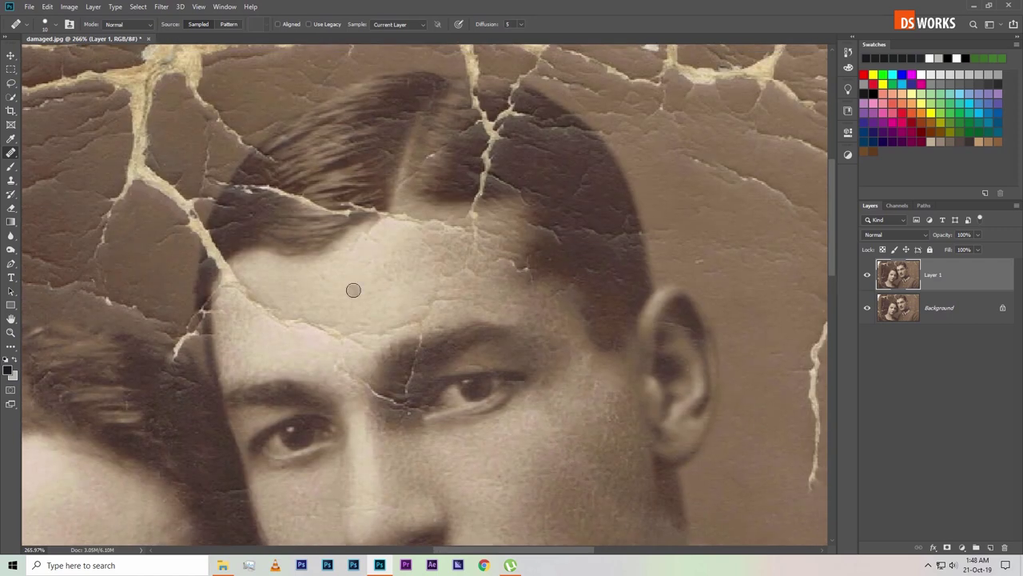
{"action": "left_click_drag", "start_coordinate": [293, 208], "coordinate": [353, 290]}
{"action": "left_click_drag", "start_coordinate": [475, 235], "coordinate": [479, 224]}
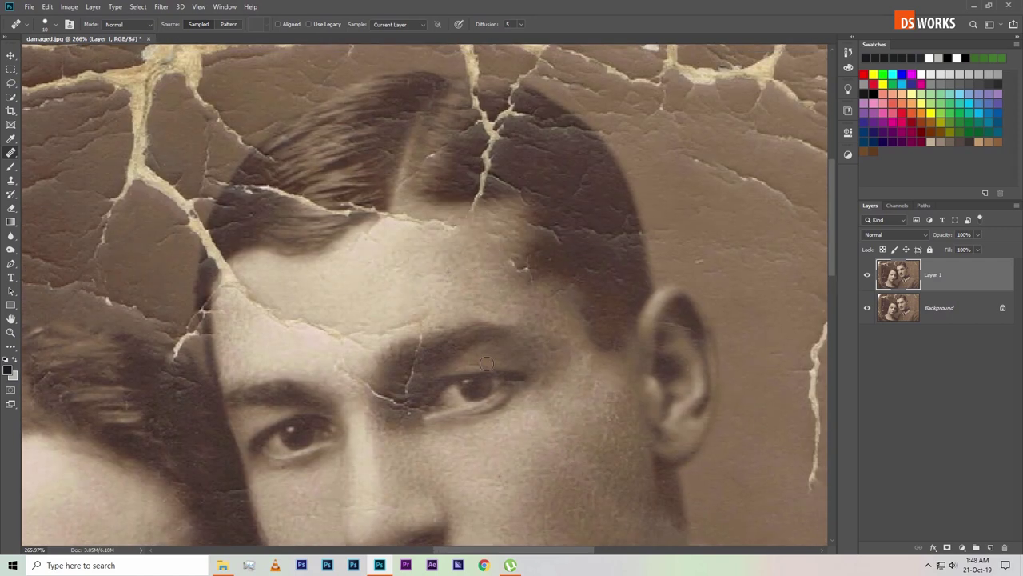
{"action": "mouse_move", "coordinate": [480, 189]}
{"action": "left_mouse_down"}
{"action": "mouse_move", "coordinate": [477, 224]}
{"action": "mouse_move", "coordinate": [541, 194]}
{"action": "mouse_move", "coordinate": [557, 261]}
{"action": "left_mouse_up"}
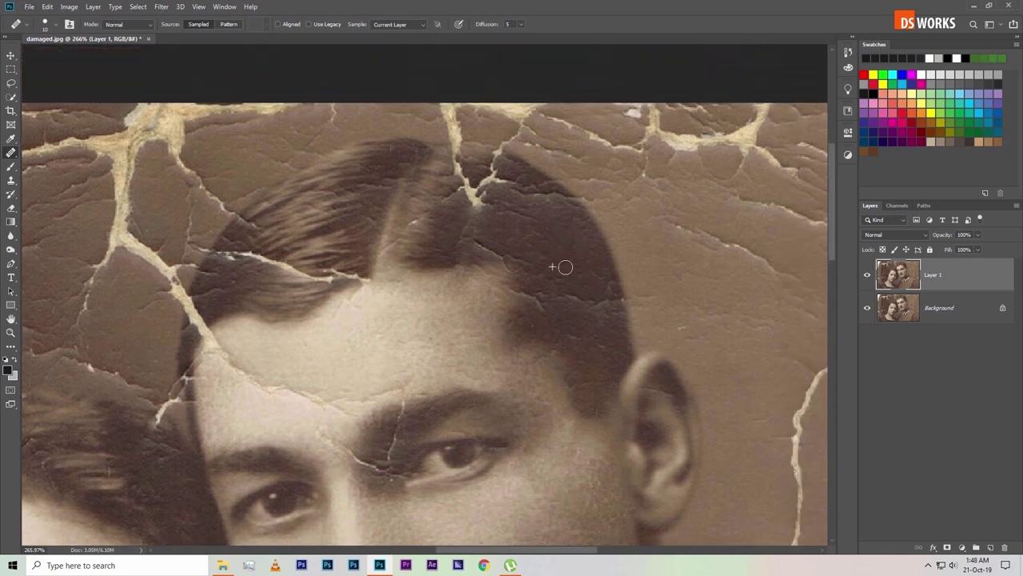
{"action": "scroll", "coordinate": [480, 222], "scroll_direction": "up", "scroll_amount": 1}
{"action": "mouse_move", "coordinate": [489, 232]}
{"action": "left_mouse_down"}
{"action": "mouse_move", "coordinate": [472, 192]}
{"action": "mouse_move", "coordinate": [486, 246]}
{"action": "left_mouse_up"}
{"action": "left_click_drag", "start_coordinate": [460, 210], "coordinate": [524, 169]}
- Remove the bright spot and the cracks running through the top of the man's hair
{"action": "left_click_drag", "start_coordinate": [704, 381], "coordinate": [543, 296]}
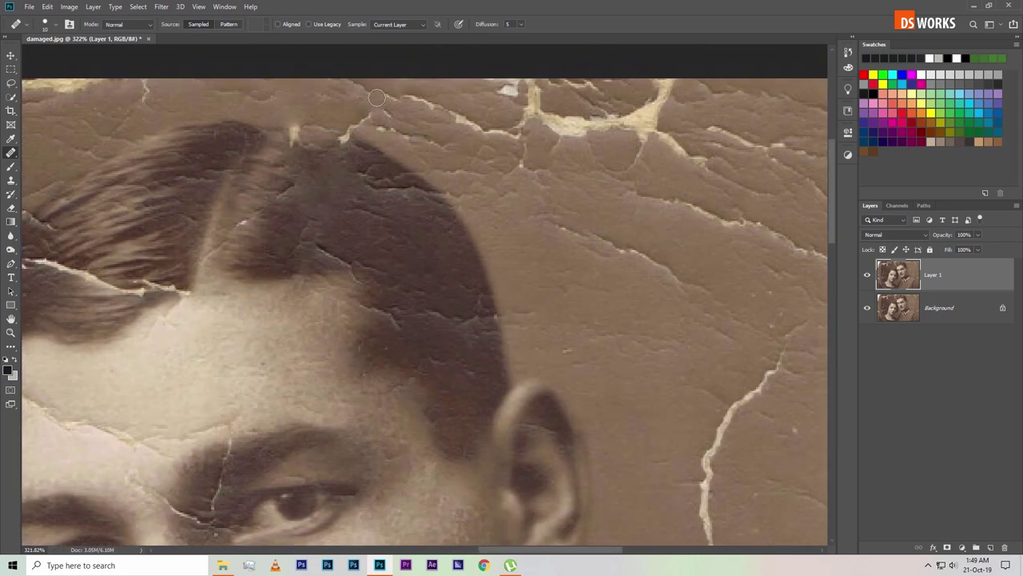
{"action": "mouse_move", "coordinate": [289, 132]}
{"action": "left_mouse_down"}
{"action": "mouse_move", "coordinate": [320, 146]}
{"action": "mouse_move", "coordinate": [424, 112]}
{"action": "mouse_move", "coordinate": [478, 110]}
{"action": "left_mouse_up"}
{"action": "left_click_drag", "start_coordinate": [460, 202], "coordinate": [461, 168]}
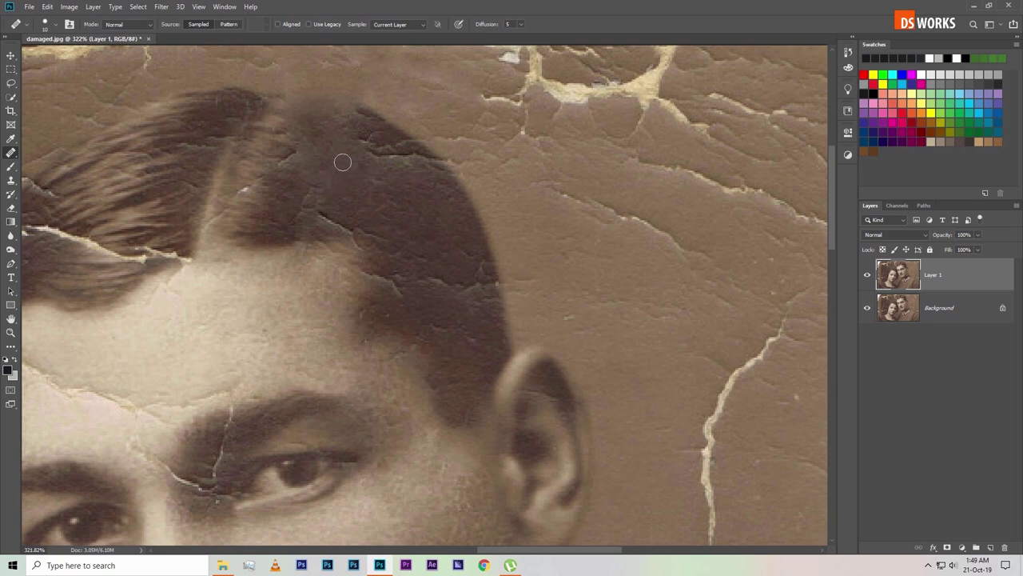
{"action": "left_click_drag", "start_coordinate": [461, 244], "coordinate": [359, 237]}
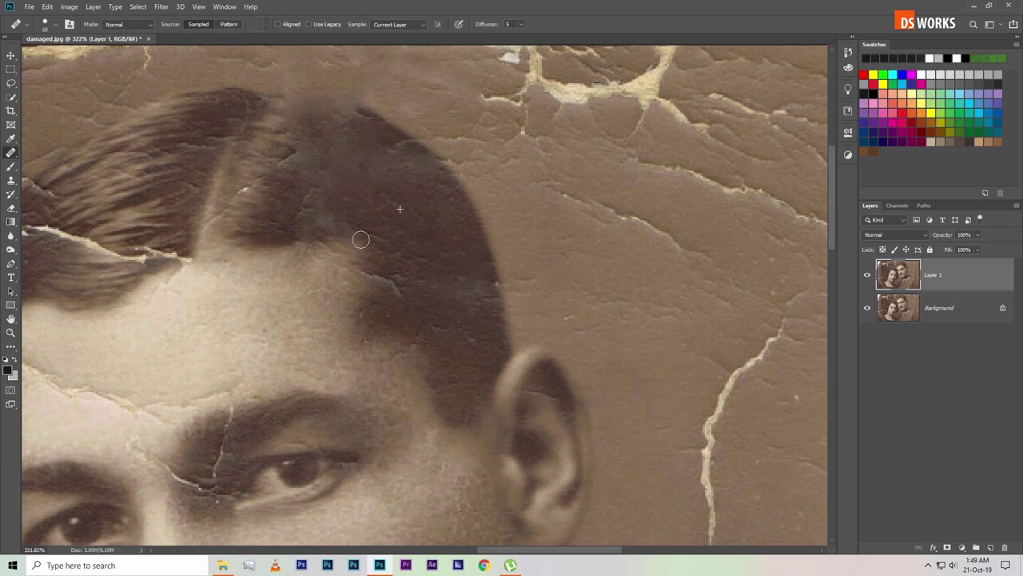
{"action": "left_click_drag", "start_coordinate": [343, 152], "coordinate": [407, 184]}
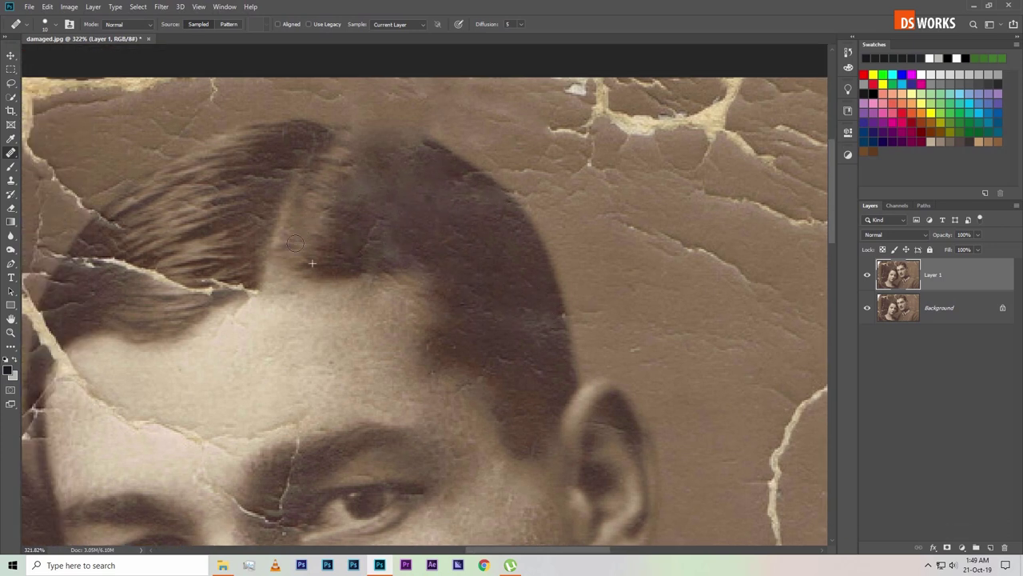
{"action": "left_click_drag", "start_coordinate": [283, 252], "coordinate": [376, 238]}
{"action": "mouse_move", "coordinate": [323, 267]}
{"action": "left_mouse_down"}
{"action": "mouse_move", "coordinate": [254, 270]}
{"action": "mouse_move", "coordinate": [344, 271]}
{"action": "left_mouse_up"}
{"action": "mouse_move", "coordinate": [253, 234]}
{"action": "left_mouse_down"}
{"action": "mouse_move", "coordinate": [345, 270]}
{"action": "mouse_move", "coordinate": [301, 290]}
{"action": "mouse_move", "coordinate": [320, 275]}
{"action": "left_mouse_up"}
{"action": "left_click_drag", "start_coordinate": [256, 351], "coordinate": [241, 319]}
- Heal the bright crack between hair and shadow, then step back to undo unsatisfactory strokes
{"action": "scroll", "coordinate": [343, 263], "scroll_direction": "down", "scroll_amount": 2}
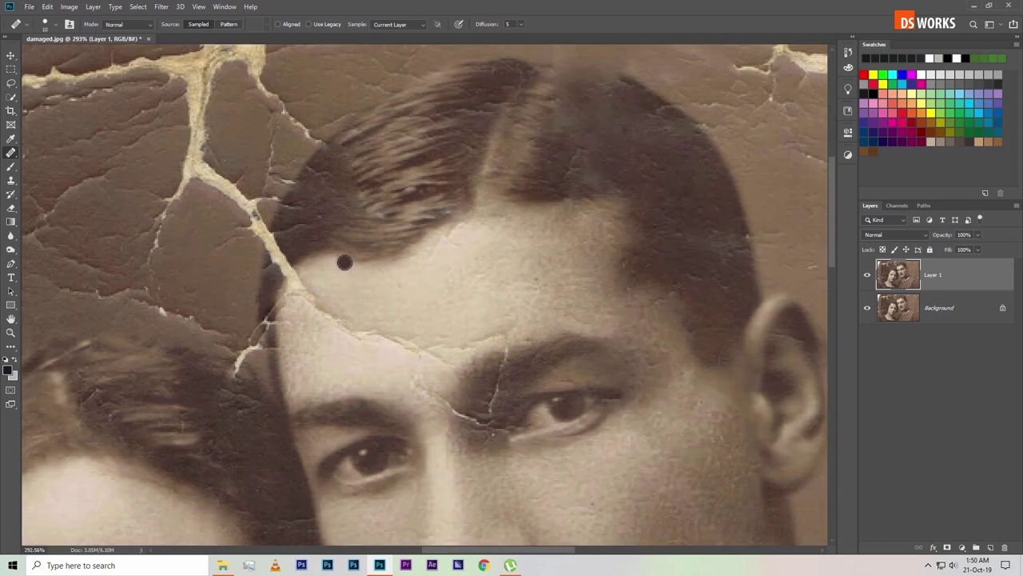
{"action": "scroll", "coordinate": [345, 263], "scroll_direction": "up", "scroll_amount": 1}
{"action": "scroll", "coordinate": [274, 240], "scroll_direction": "up", "scroll_amount": 1}
{"action": "mouse_move", "coordinate": [265, 288]}
{"action": "left_mouse_down"}
{"action": "mouse_move", "coordinate": [254, 262]}
{"action": "mouse_move", "coordinate": [286, 339]}
{"action": "left_mouse_up"}
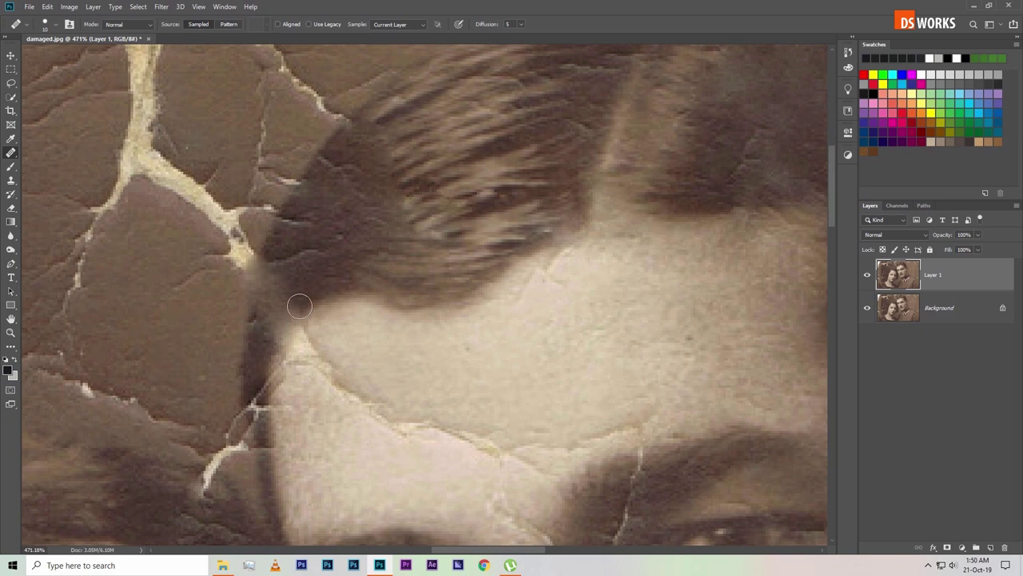
{"action": "key", "text": "ctrl+alt+z"}
{"action": "key", "text": "ctrl+alt+z"}
{"action": "key", "text": "ctrl+alt+z"}
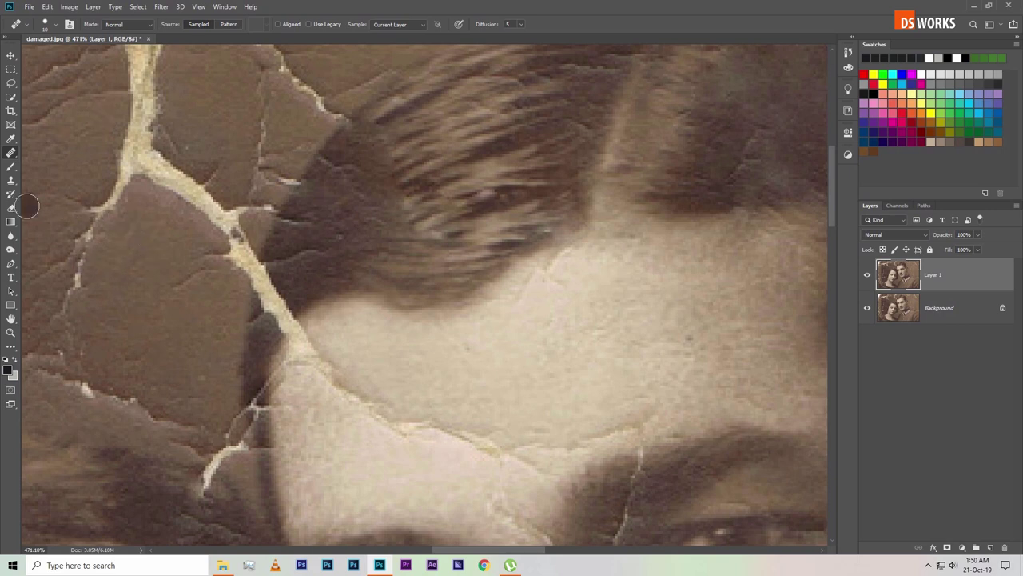
- Sample dark hair with the Clone Stamp and cover the light crack at the hair's edge
{"action": "left_click", "coordinate": [11, 181]}
{"action": "left_click", "coordinate": [57, 183]}
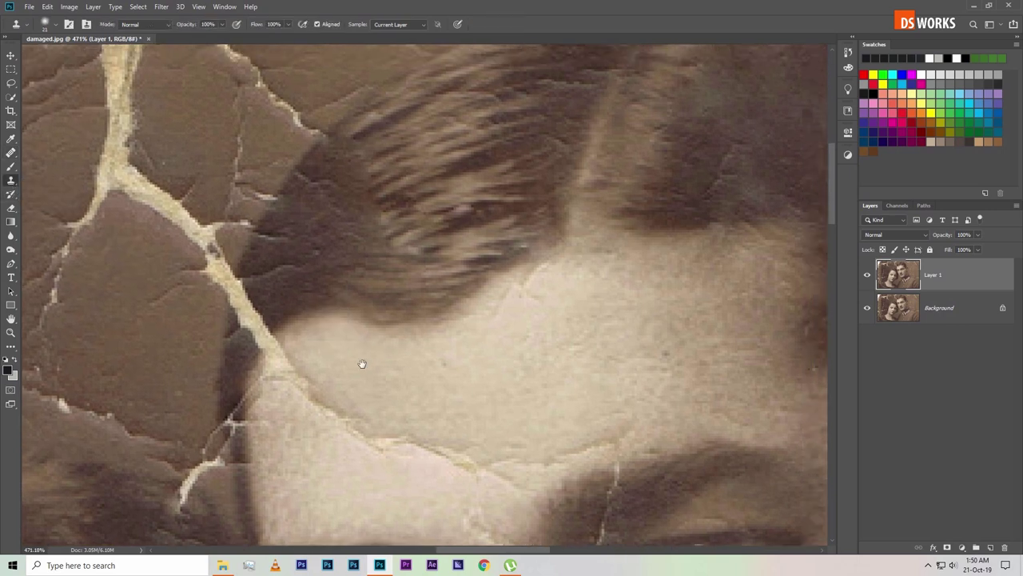
{"action": "left_click_drag", "start_coordinate": [361, 361], "coordinate": [256, 425]}
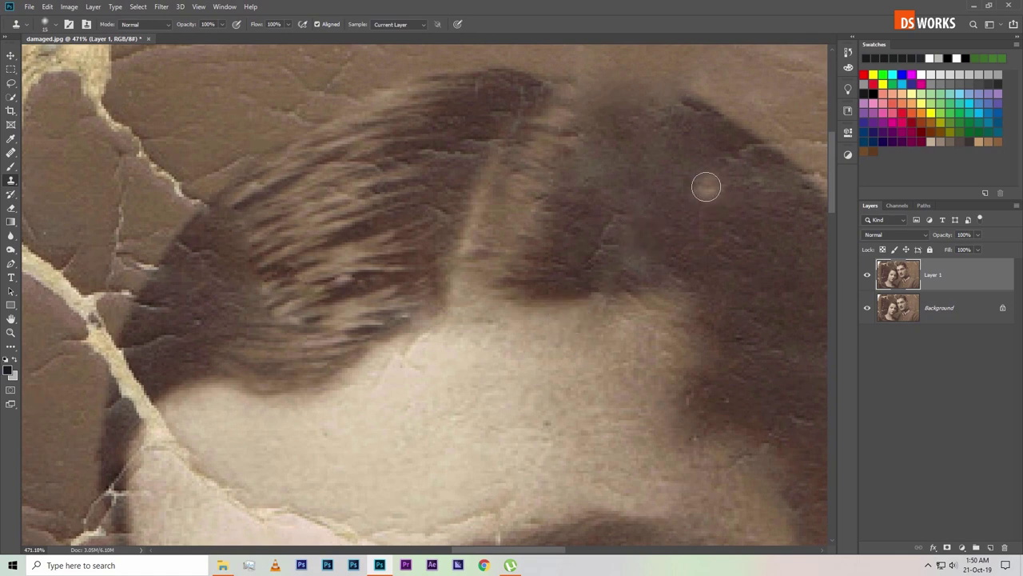
{"action": "left_click", "coordinate": [693, 183], "text": "alt"}
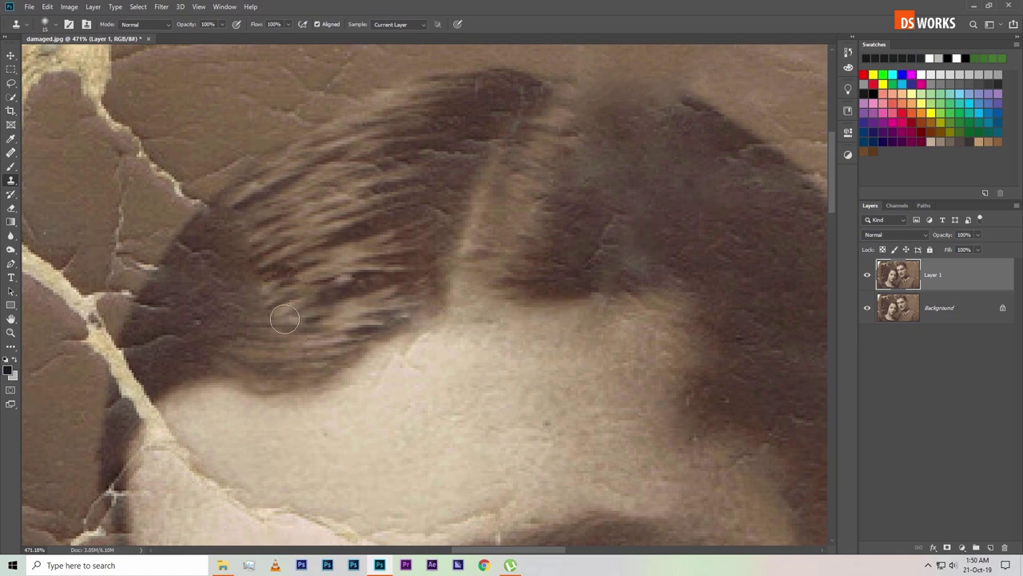
{"action": "mouse_move", "coordinate": [134, 383]}
{"action": "left_mouse_down"}
{"action": "mouse_move", "coordinate": [117, 361]}
{"action": "mouse_move", "coordinate": [152, 393]}
{"action": "left_mouse_up"}
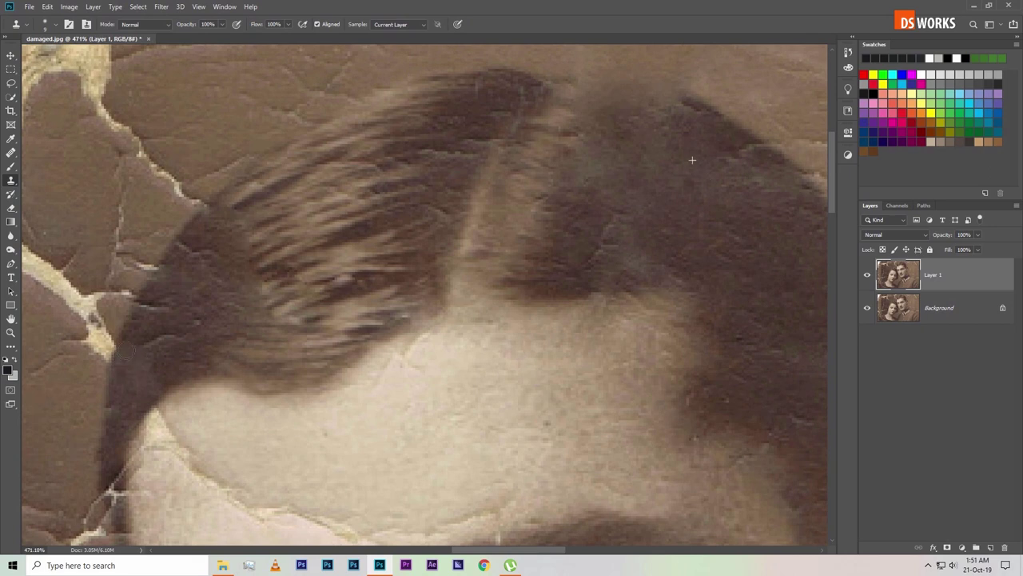
- Clone over the dark spot and light cracks along the left edge of the hairline
{"action": "left_click_drag", "start_coordinate": [190, 386], "coordinate": [343, 309]}
{"action": "scroll", "coordinate": [258, 333], "scroll_direction": "up", "scroll_amount": 1}
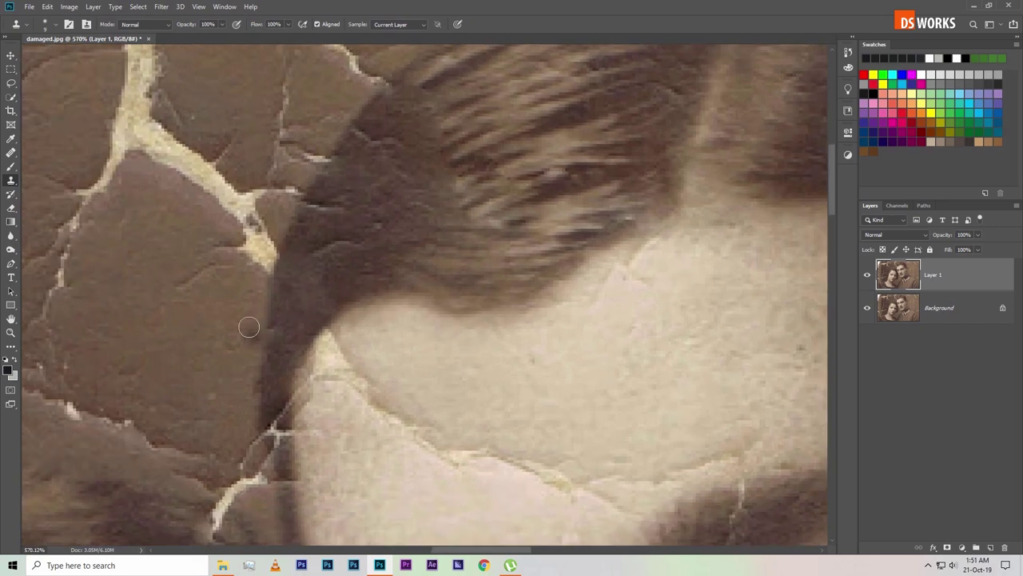
{"action": "left_click_drag", "start_coordinate": [216, 305], "coordinate": [183, 345]}
{"action": "mouse_move", "coordinate": [238, 282]}
{"action": "left_mouse_down"}
{"action": "mouse_move", "coordinate": [265, 256]}
{"action": "mouse_move", "coordinate": [260, 229]}
{"action": "left_mouse_up"}
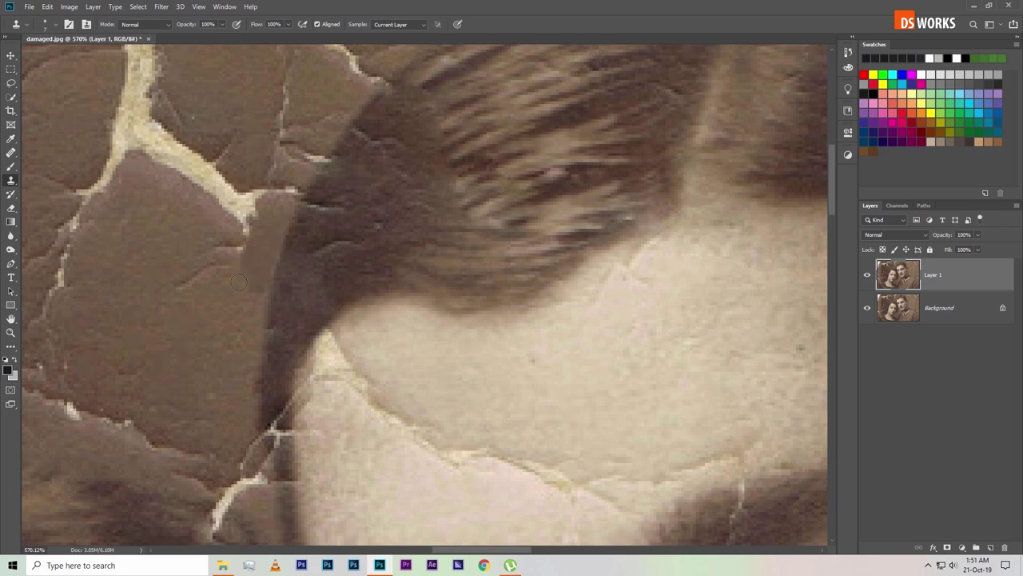
{"action": "scroll", "coordinate": [238, 282], "scroll_direction": "down", "scroll_amount": 3}
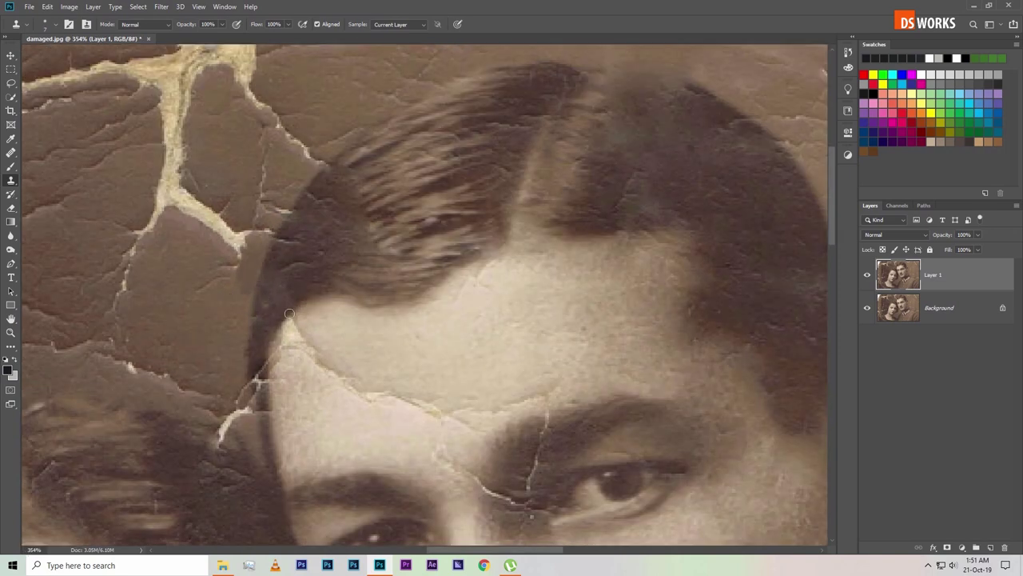
{"action": "scroll", "coordinate": [288, 308], "scroll_direction": "up", "scroll_amount": 1}
{"action": "scroll", "coordinate": [288, 303], "scroll_direction": "up", "scroll_amount": 1}
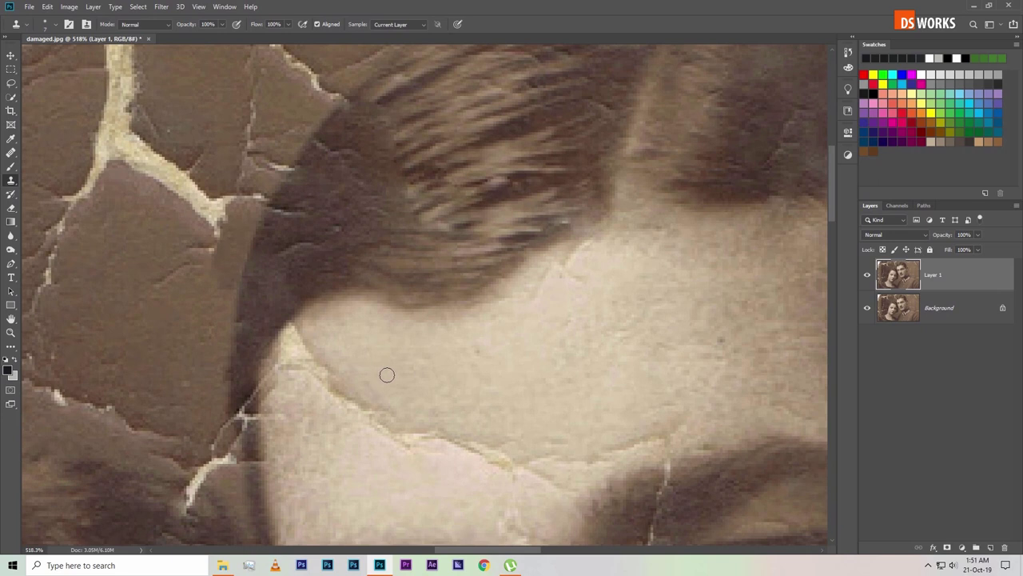
{"action": "scroll", "coordinate": [336, 332], "scroll_direction": "down", "scroll_amount": 1}
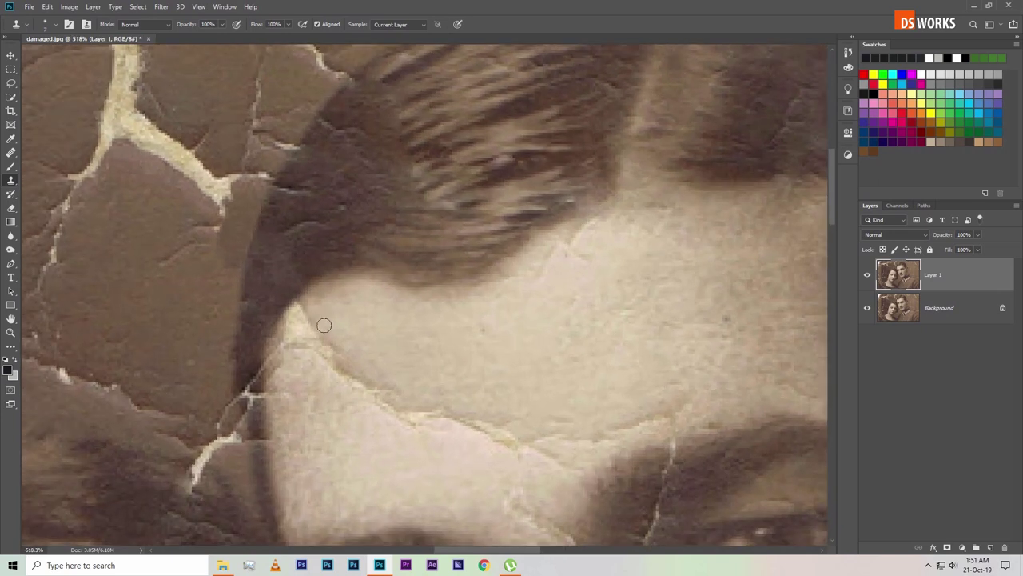
{"action": "scroll", "coordinate": [297, 342], "scroll_direction": "down", "scroll_amount": 2}
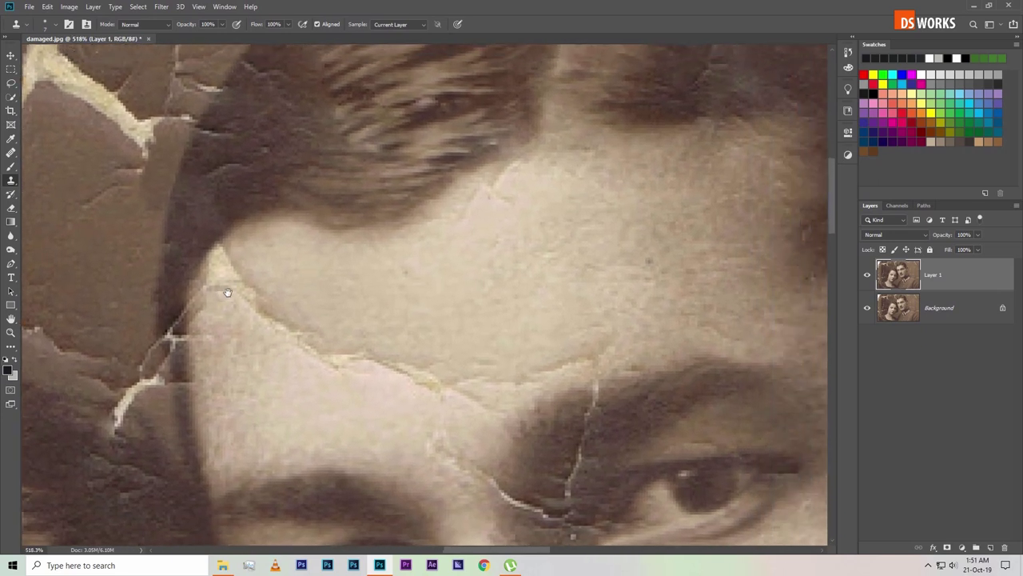
{"action": "left_click_drag", "start_coordinate": [262, 317], "coordinate": [253, 316]}
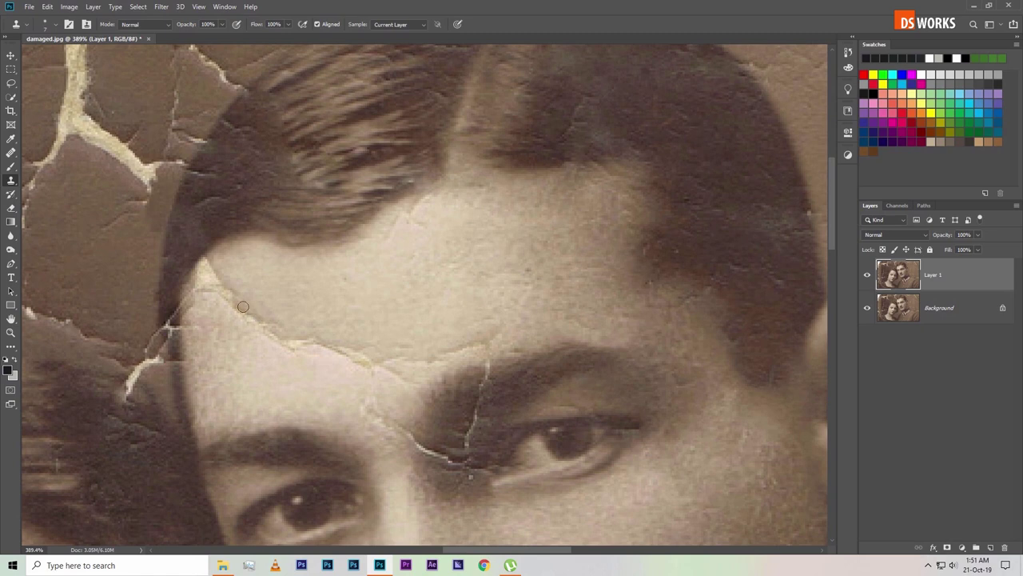
{"action": "left_click_drag", "start_coordinate": [160, 318], "coordinate": [179, 388]}
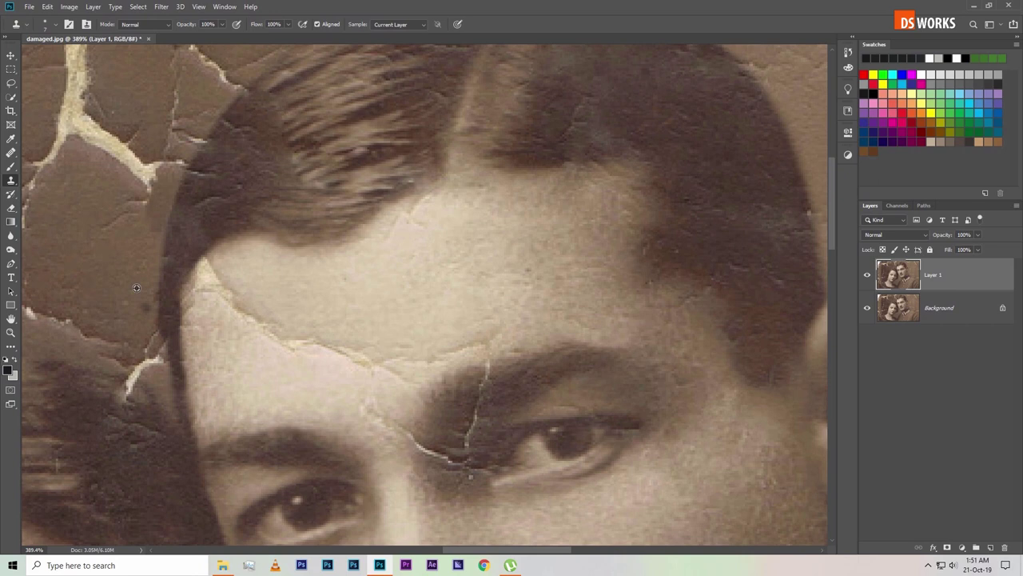
{"action": "left_click_drag", "start_coordinate": [160, 355], "coordinate": [140, 368]}
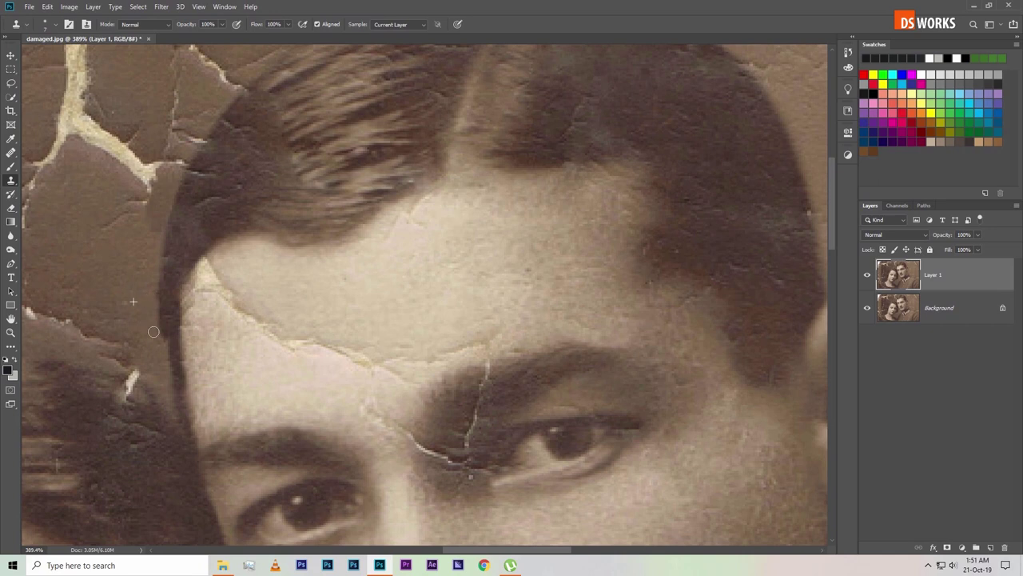
- Clone over the remaining crack along the hair's left edge
{"action": "left_click_drag", "start_coordinate": [155, 311], "coordinate": [181, 299]}
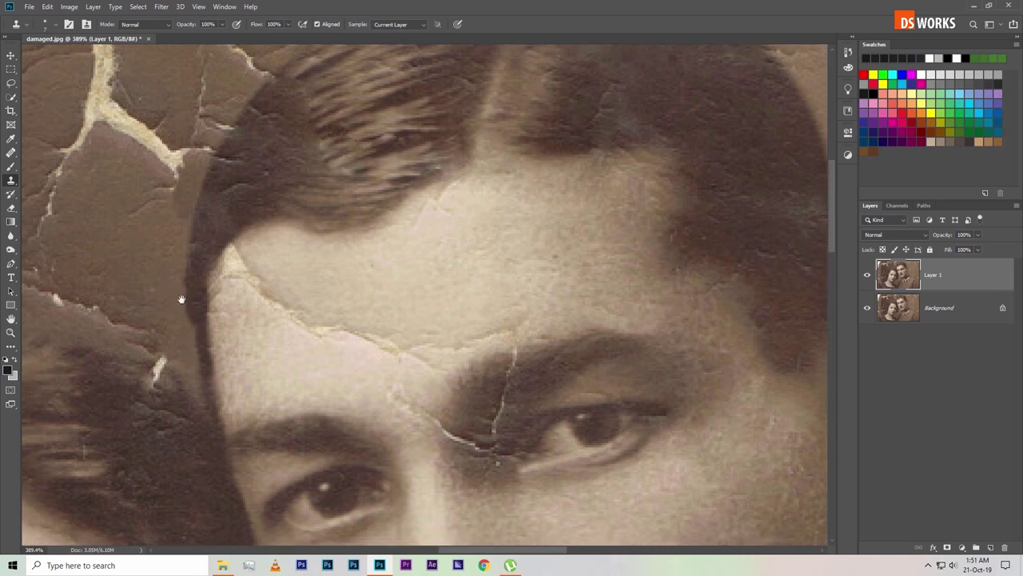
{"action": "left_click_drag", "start_coordinate": [356, 270], "coordinate": [403, 329]}
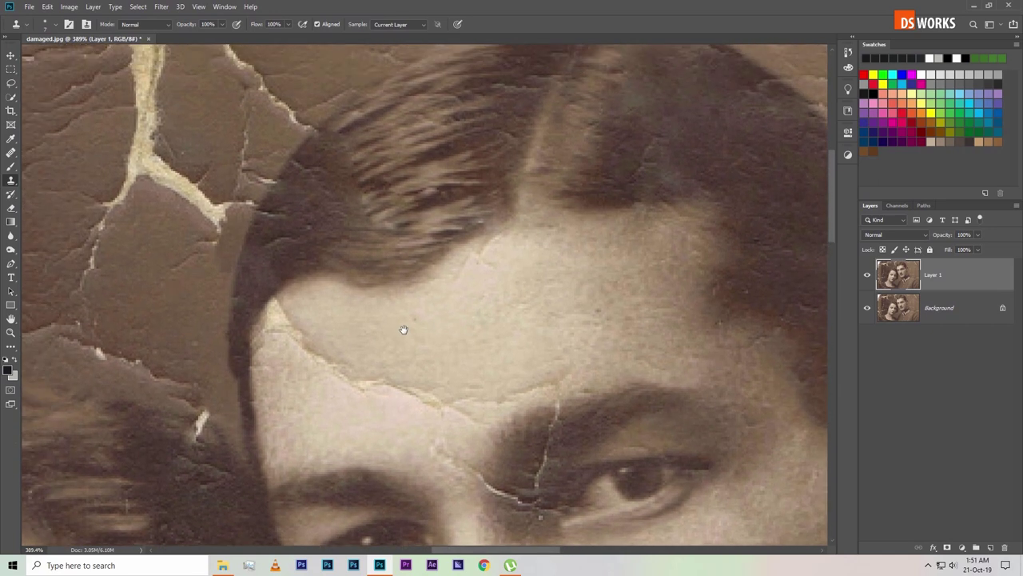
{"action": "scroll", "coordinate": [292, 272], "scroll_direction": "down", "scroll_amount": 1}
{"action": "scroll", "coordinate": [319, 285], "scroll_direction": "down", "scroll_amount": 1}
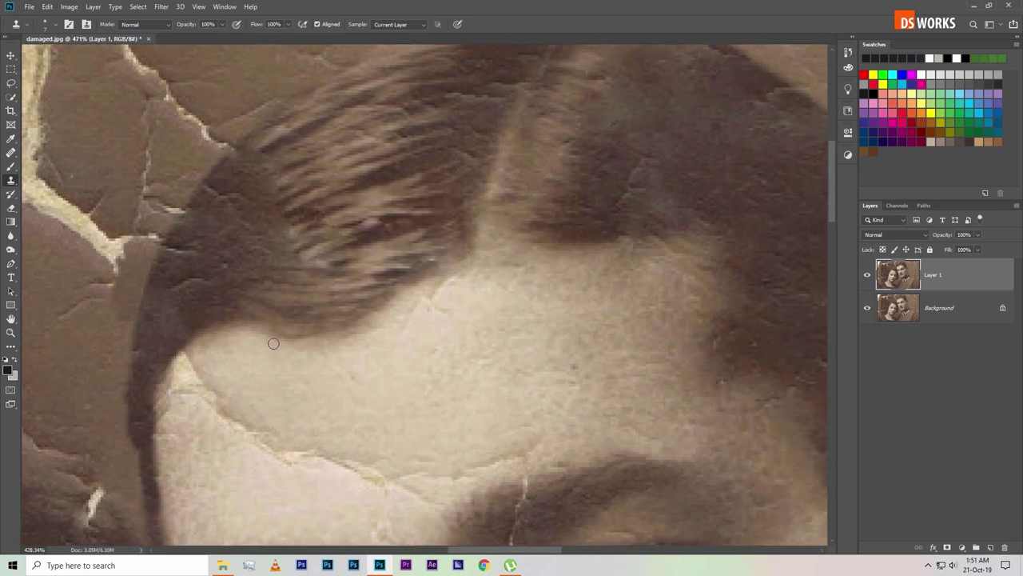
{"action": "scroll", "coordinate": [270, 338], "scroll_direction": "down", "scroll_amount": 1}
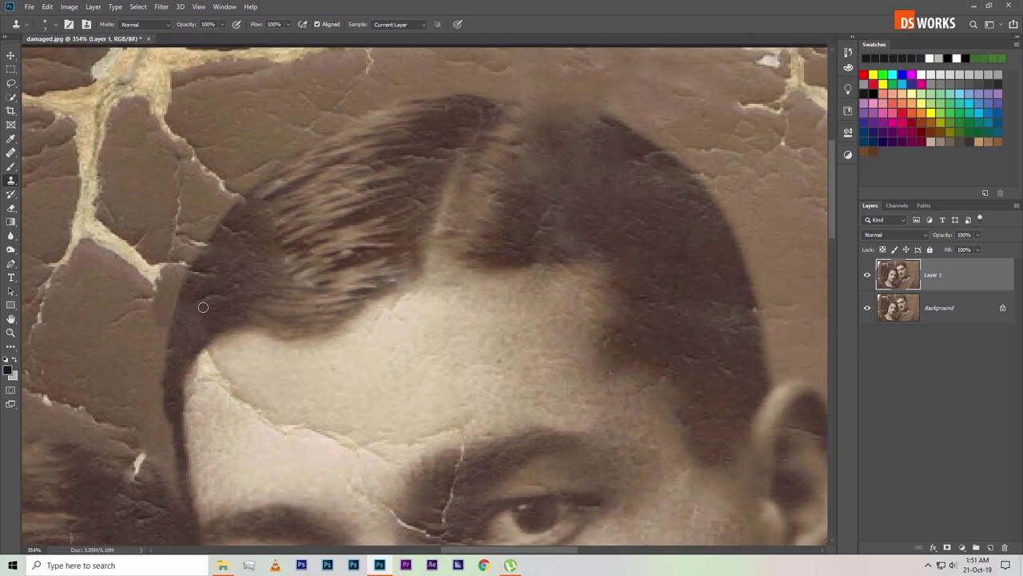
{"action": "left_click_drag", "start_coordinate": [219, 300], "coordinate": [203, 297]}
{"action": "scroll", "coordinate": [272, 335], "scroll_direction": "up", "scroll_amount": 1}
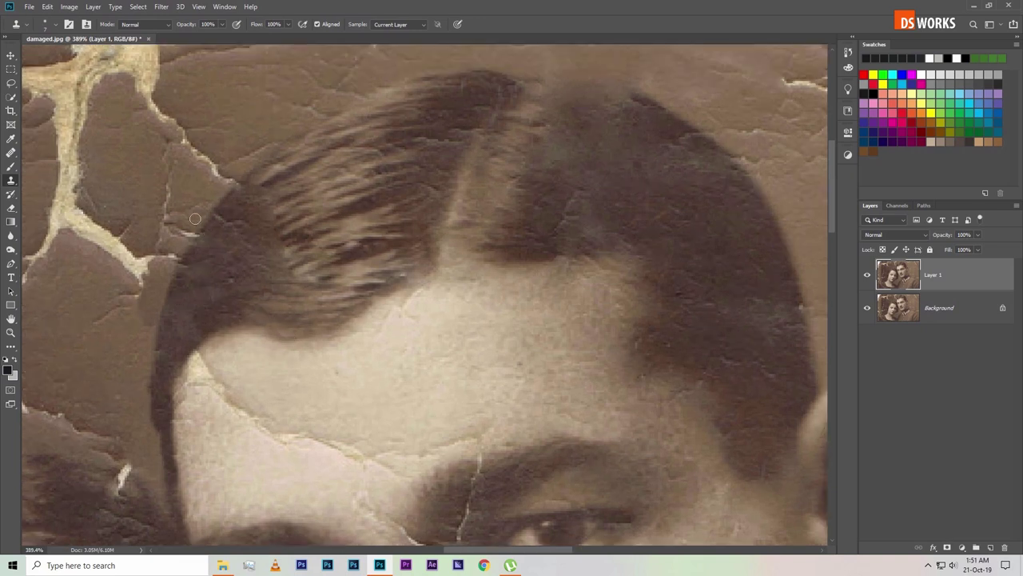
{"action": "left_click", "coordinate": [11, 152]}
- Heal spots along the forehead crack, undoing the last stroke
{"action": "scroll", "coordinate": [229, 320], "scroll_direction": "down", "scroll_amount": 3}
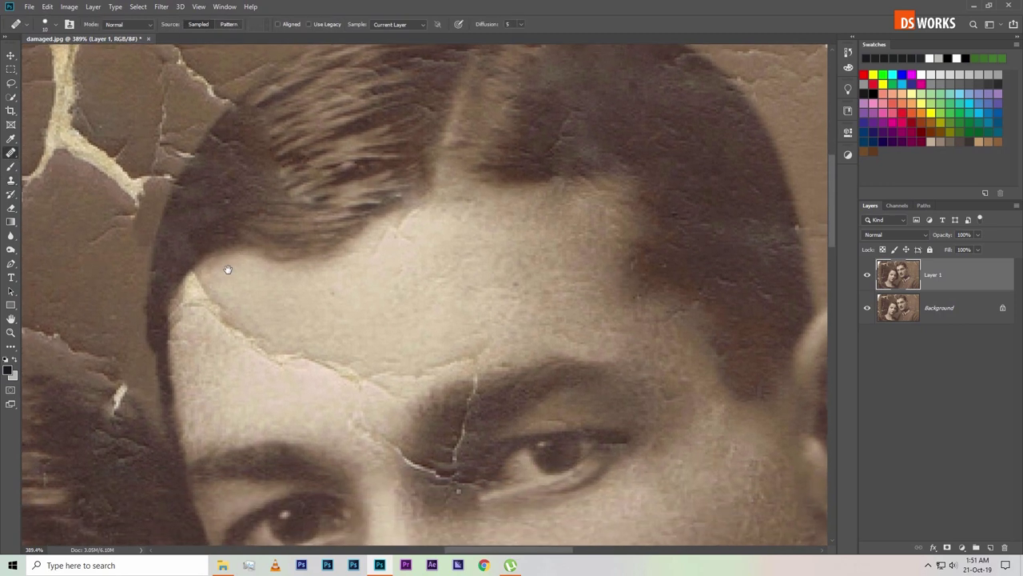
{"action": "left_click", "coordinate": [256, 320]}
{"action": "left_click", "coordinate": [291, 311]}
{"action": "left_click", "coordinate": [281, 303]}
{"action": "mouse_move", "coordinate": [245, 315]}
{"action": "left_mouse_down"}
{"action": "mouse_move", "coordinate": [276, 337]}
{"action": "mouse_move", "coordinate": [298, 326]}
{"action": "left_mouse_up"}
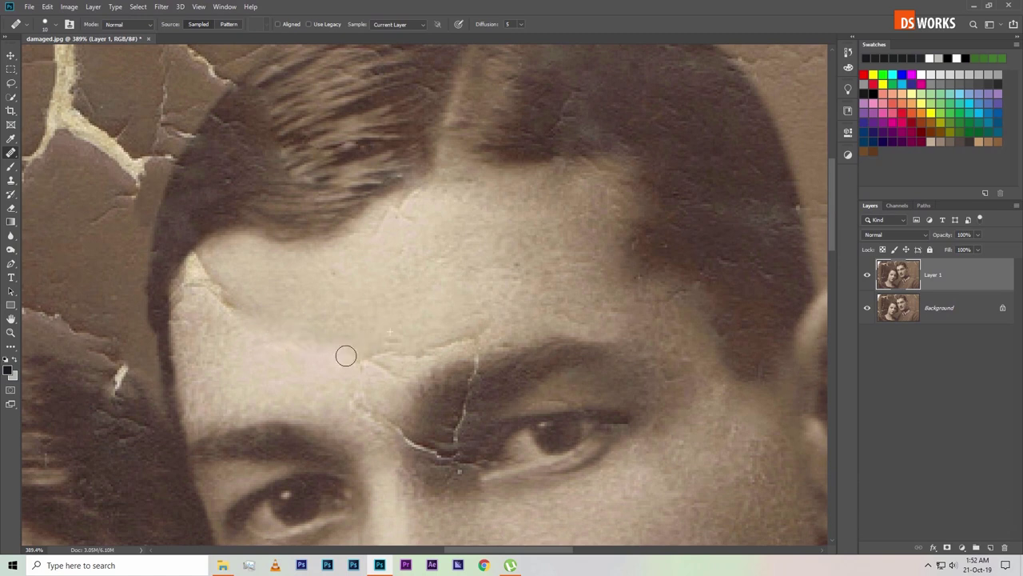
{"action": "key", "text": "ctrl+z"}
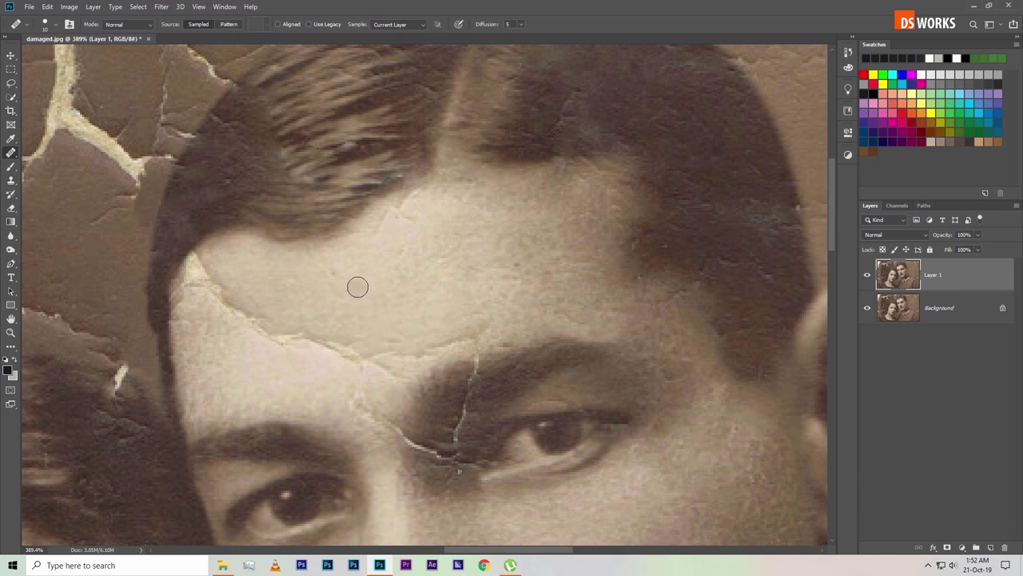
- Sample clean forehead skin and heal the crack from the left hairline down toward the eyebrow
{"action": "left_click", "coordinate": [365, 281], "text": "alt"}
{"action": "left_click_drag", "start_coordinate": [224, 297], "coordinate": [281, 335]}
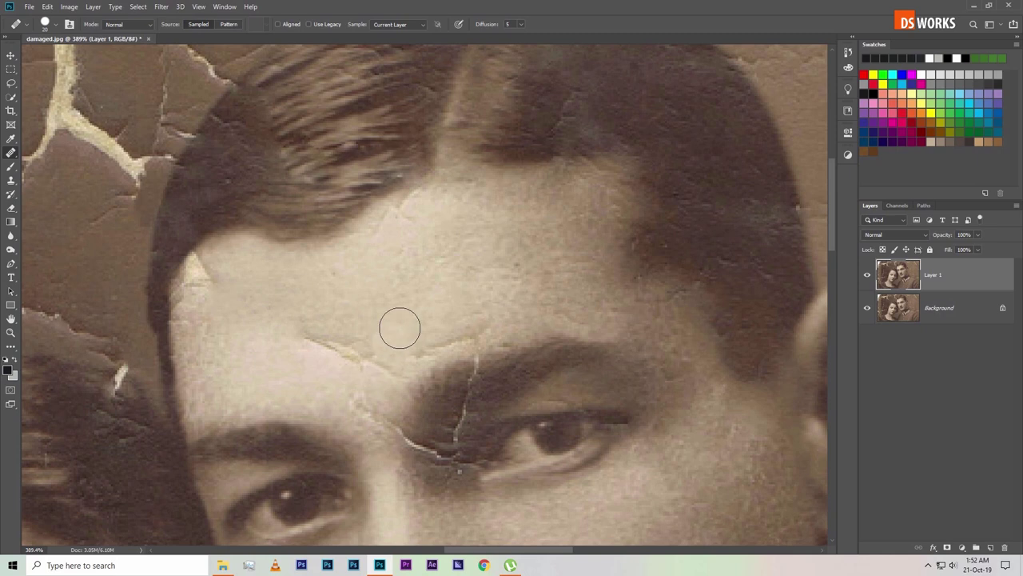
{"action": "mouse_move", "coordinate": [321, 346]}
{"action": "left_mouse_down"}
{"action": "mouse_move", "coordinate": [331, 350]}
{"action": "mouse_move", "coordinate": [309, 337]}
{"action": "mouse_move", "coordinate": [421, 341]}
{"action": "left_mouse_up"}
{"action": "scroll", "coordinate": [505, 313], "scroll_direction": "down", "scroll_amount": 1}
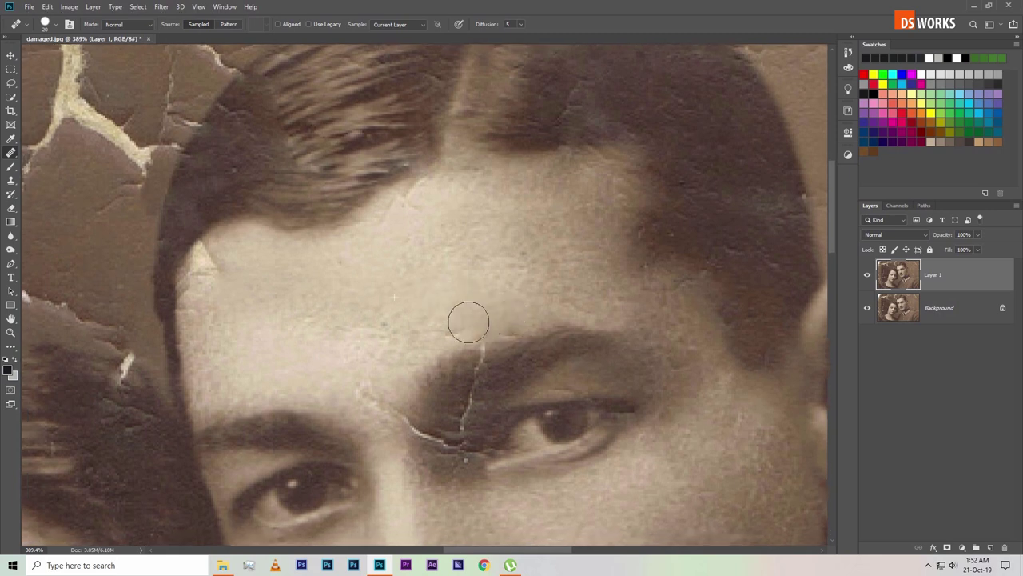
{"action": "left_click_drag", "start_coordinate": [580, 286], "coordinate": [603, 289]}
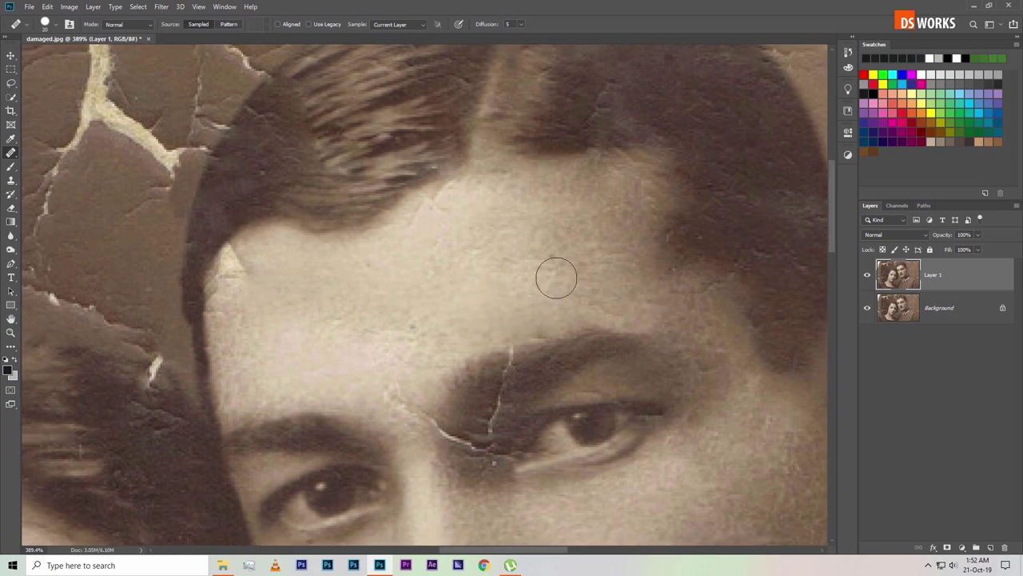
{"action": "key", "text": "s"}
{"action": "scroll", "coordinate": [460, 264], "scroll_direction": "up", "scroll_amount": 1}
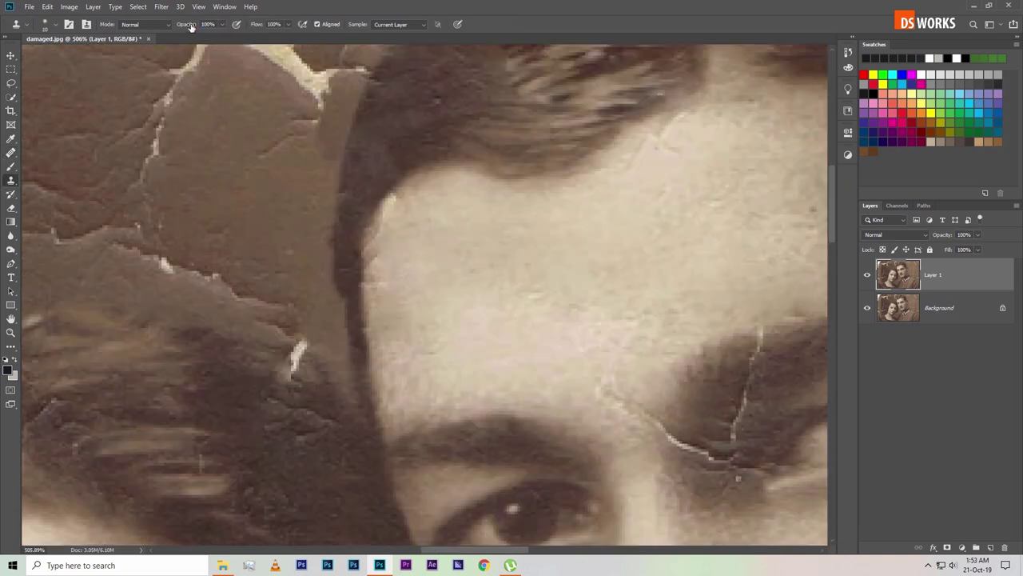
- Clone along the forehead's hairline edge at 55% opacity, undo it, and zoom out to see more face
{"action": "mouse_move", "coordinate": [381, 225]}
{"action": "left_mouse_down"}
{"action": "mouse_move", "coordinate": [390, 265]}
{"action": "mouse_move", "coordinate": [379, 273]}
{"action": "left_mouse_up"}
{"action": "key", "text": "ctrl+z"}
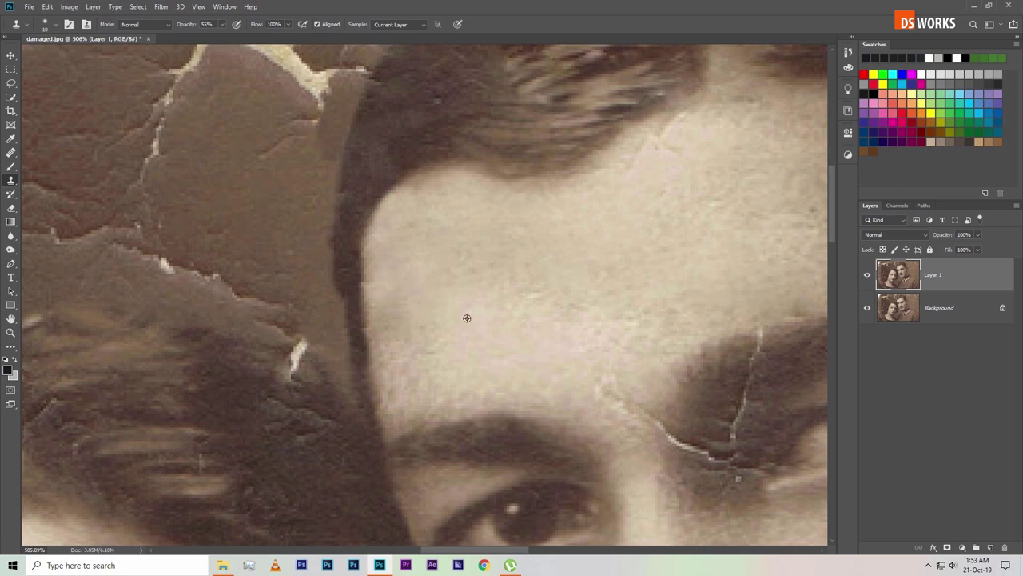
{"action": "key", "text": "z"}
{"action": "left_click_drag", "start_coordinate": [407, 213], "coordinate": [395, 178]}
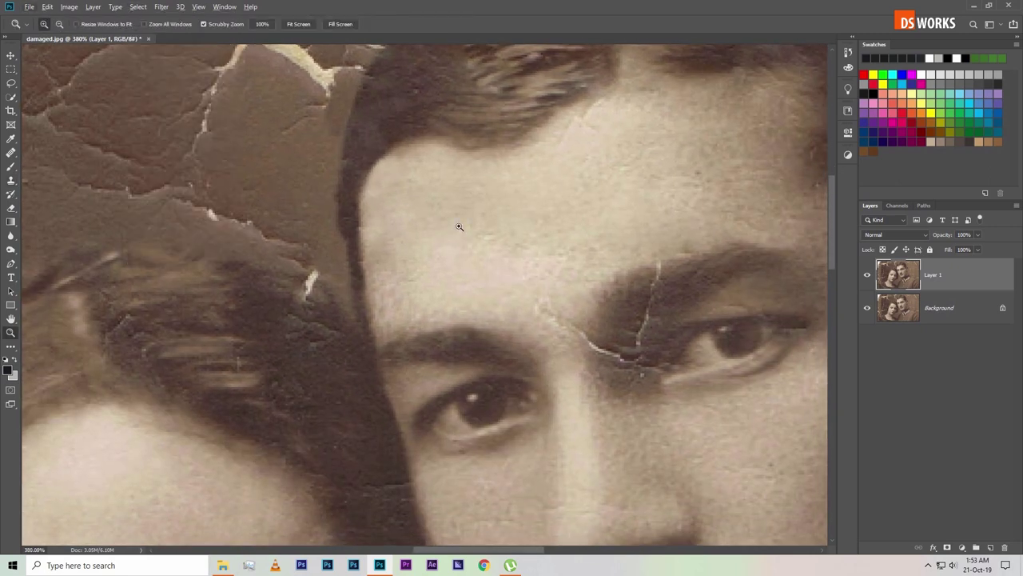
{"action": "left_click", "coordinate": [11, 181]}
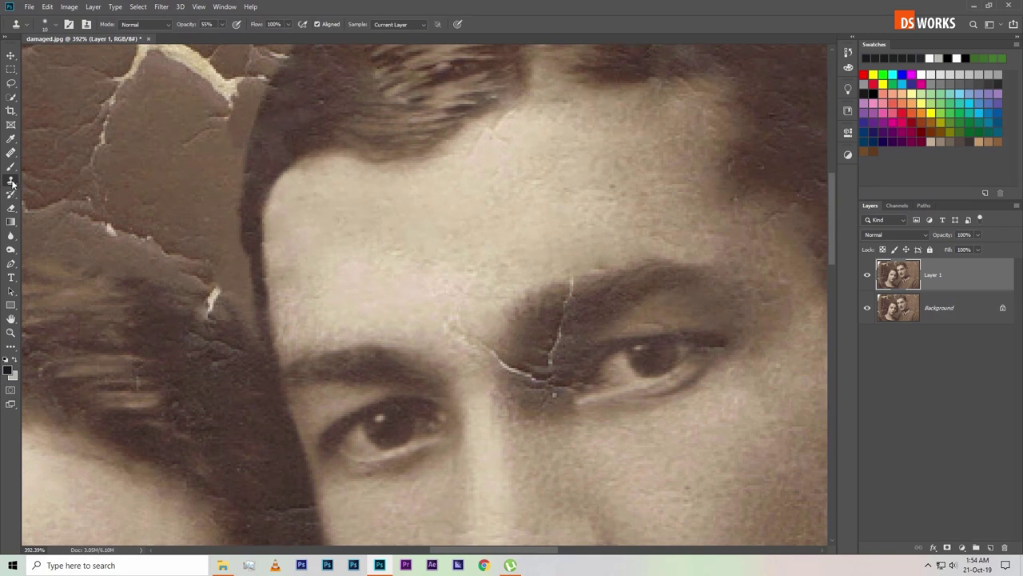
{"action": "right_click", "coordinate": [12, 152]}
- Heal the crack between the man's eyebrows, then zoom out to the whole portrait with the Move tool
{"action": "left_click", "coordinate": [64, 165]}
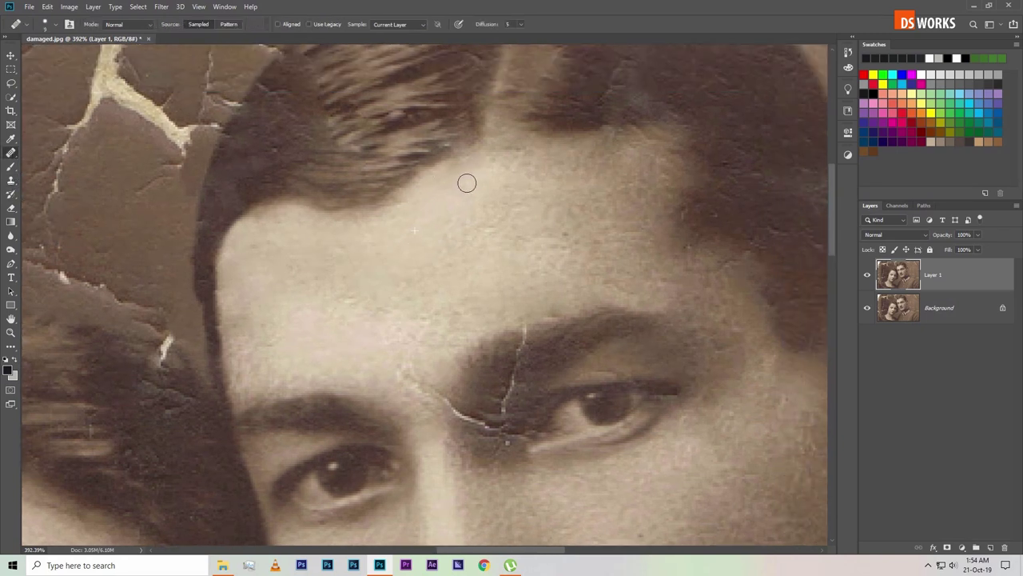
{"action": "scroll", "coordinate": [472, 168], "scroll_direction": "down", "scroll_amount": 2}
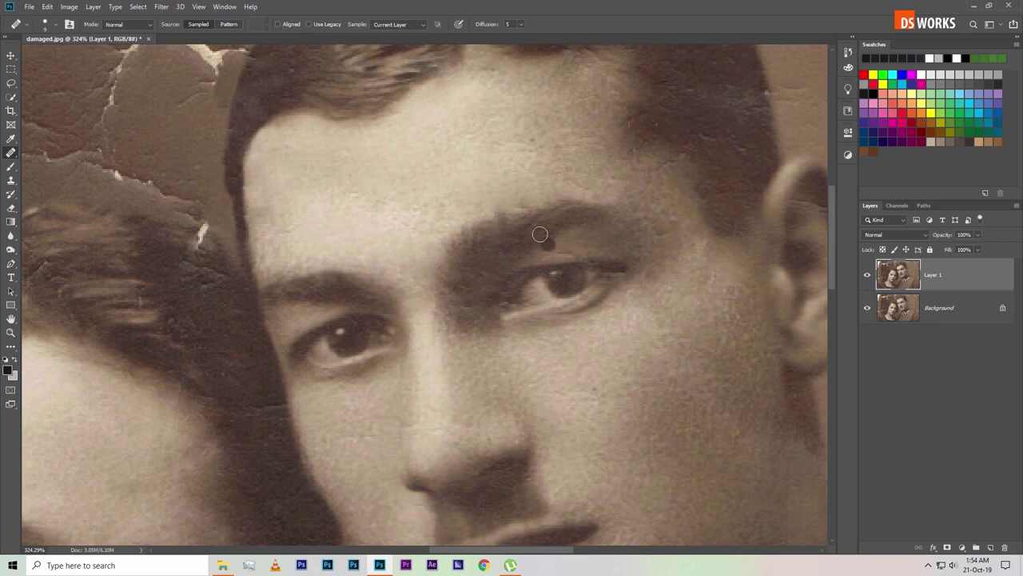
{"action": "scroll", "coordinate": [543, 213], "scroll_direction": "down", "scroll_amount": 2}
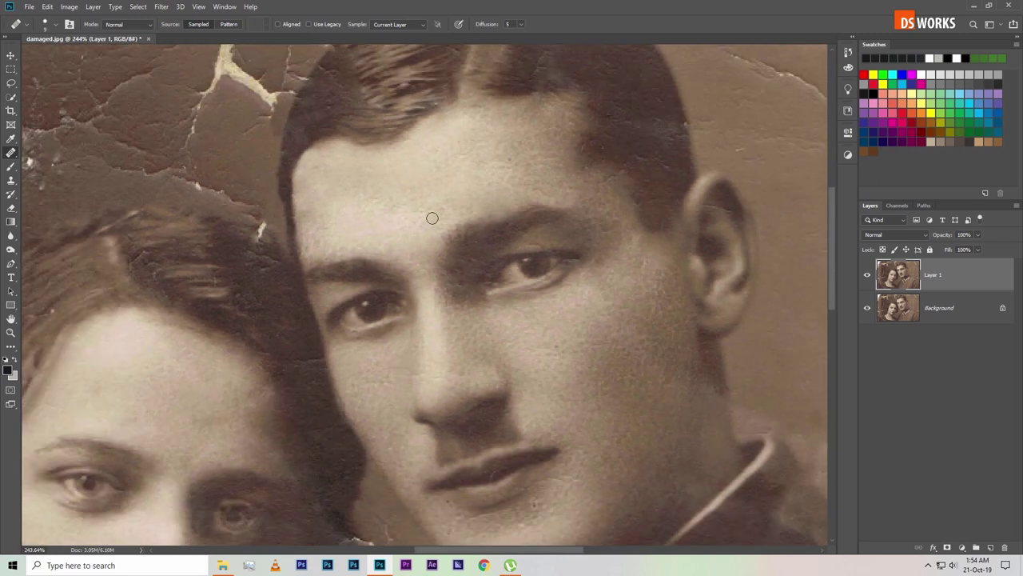
{"action": "scroll", "coordinate": [623, 260], "scroll_direction": "up", "scroll_amount": 3}
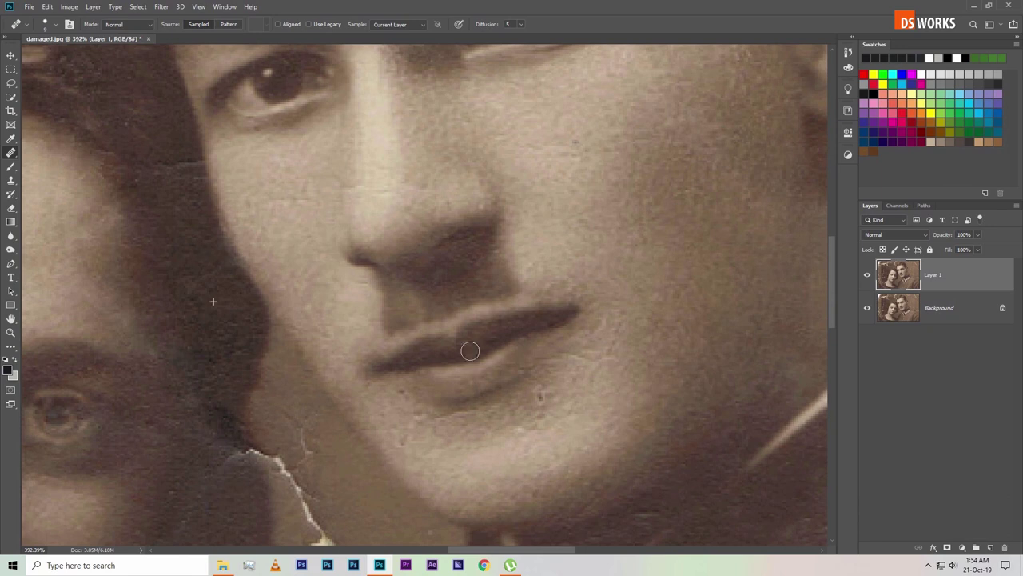
{"action": "scroll", "coordinate": [598, 290], "scroll_direction": "down", "scroll_amount": 3}
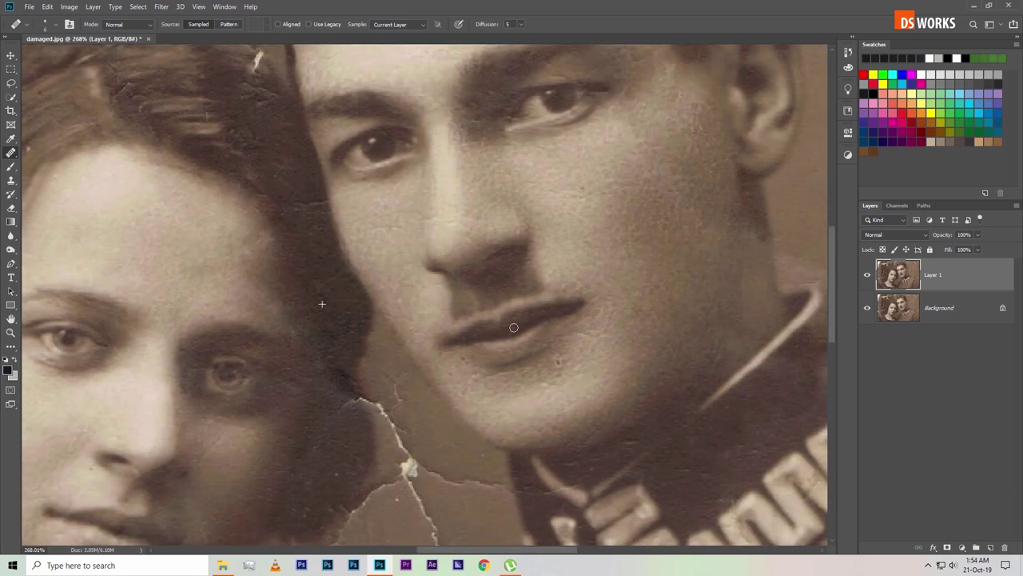
{"action": "scroll", "coordinate": [513, 327], "scroll_direction": "down", "scroll_amount": 3}
{"action": "key", "text": "v"}
{"action": "scroll", "coordinate": [472, 248], "scroll_direction": "up", "scroll_amount": 1}
{"action": "scroll", "coordinate": [542, 313], "scroll_direction": "down", "scroll_amount": 2}
{"action": "scroll", "coordinate": [541, 312], "scroll_direction": "down", "scroll_amount": 1}
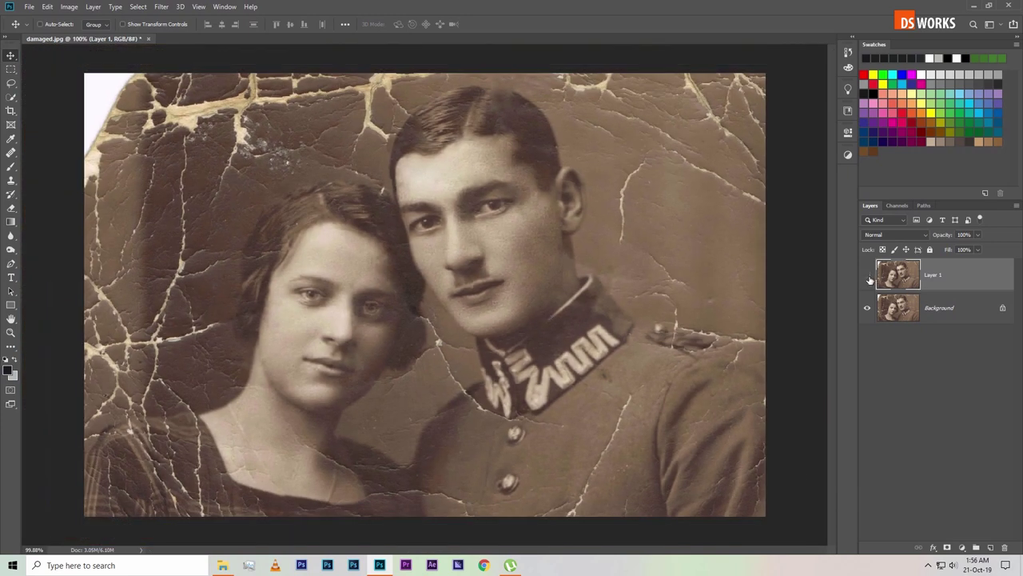
{"action": "left_click", "coordinate": [870, 279]}
{"action": "left_click", "coordinate": [870, 279]}
{"action": "scroll", "coordinate": [498, 304], "scroll_direction": "up", "scroll_amount": 2}
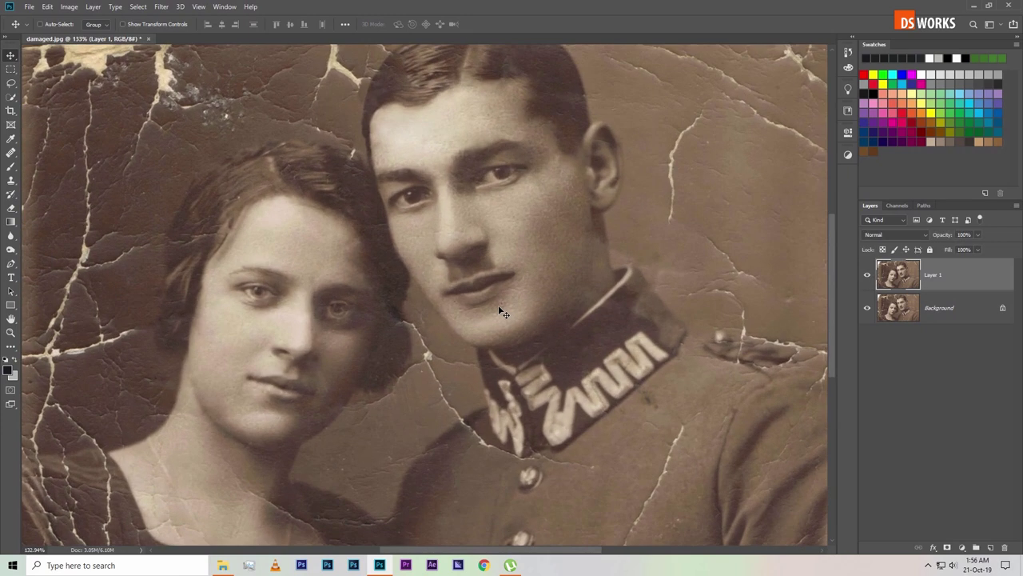
{"action": "scroll", "coordinate": [498, 305], "scroll_direction": "up", "scroll_amount": 1}
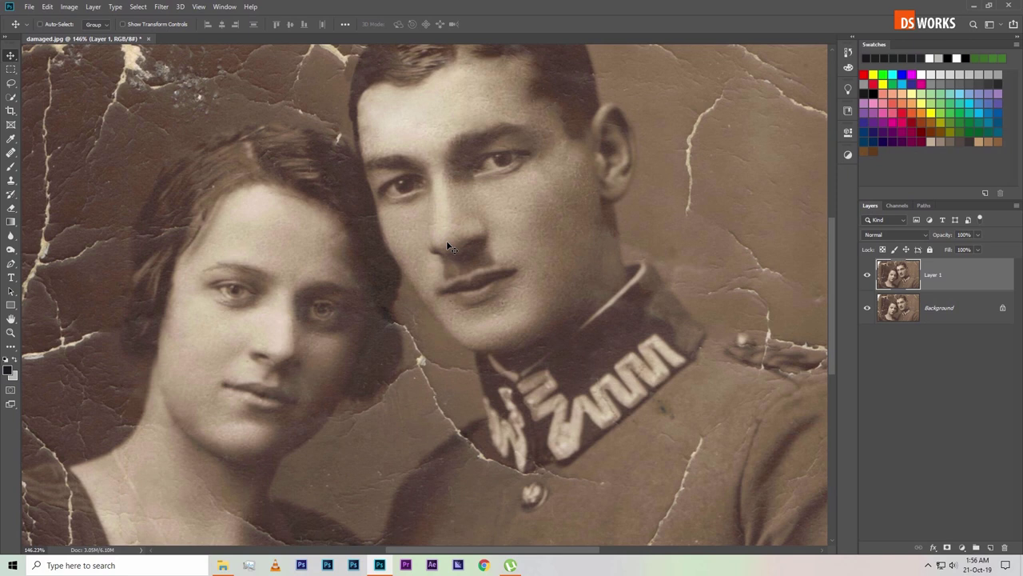
{"action": "scroll", "coordinate": [448, 246], "scroll_direction": "down", "scroll_amount": 3}
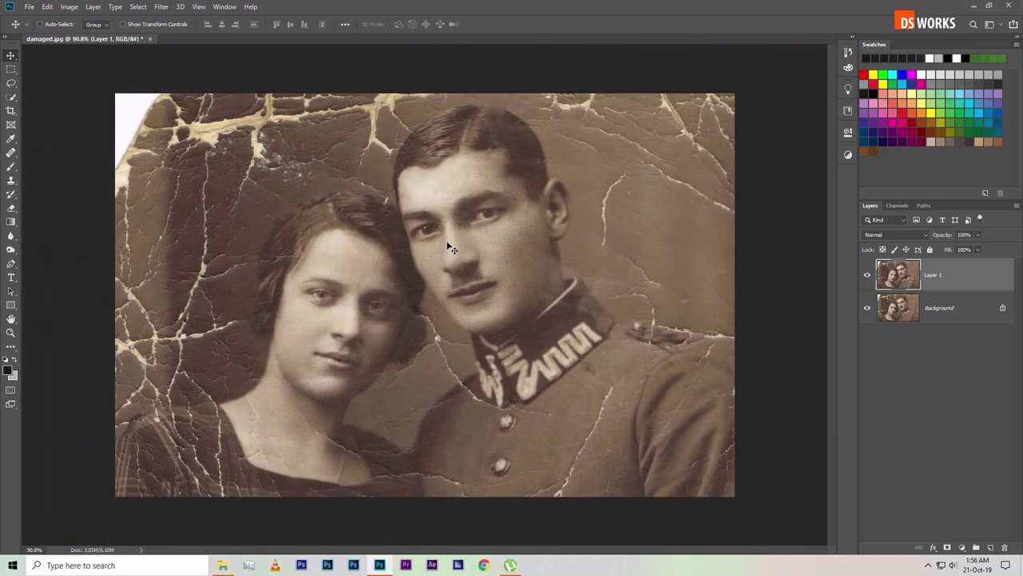
{"action": "scroll", "coordinate": [428, 293], "scroll_direction": "up", "scroll_amount": 1}
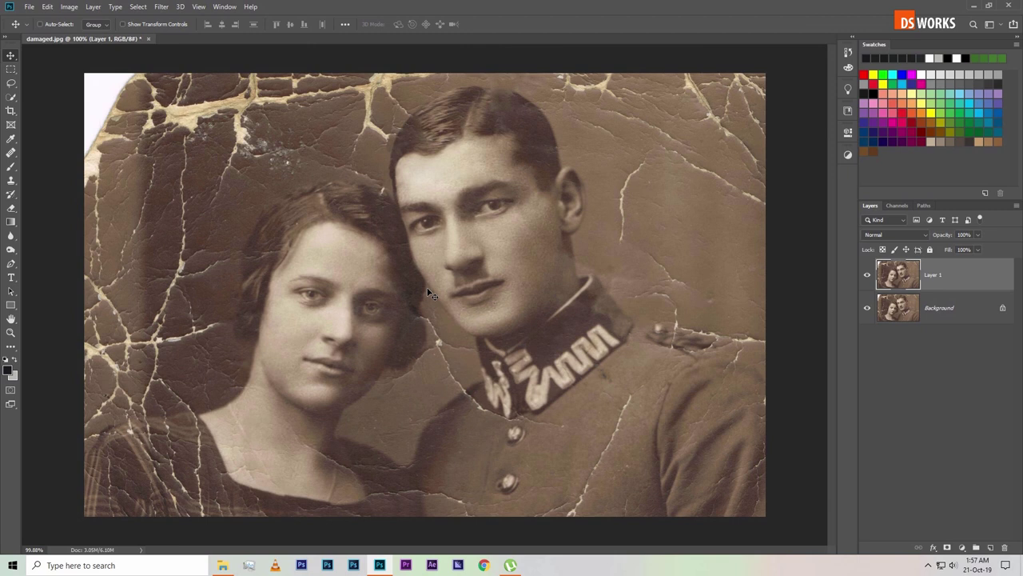
{"action": "left_click", "coordinate": [867, 275]}
{"action": "scroll", "coordinate": [412, 306], "scroll_direction": "up", "scroll_amount": 1}
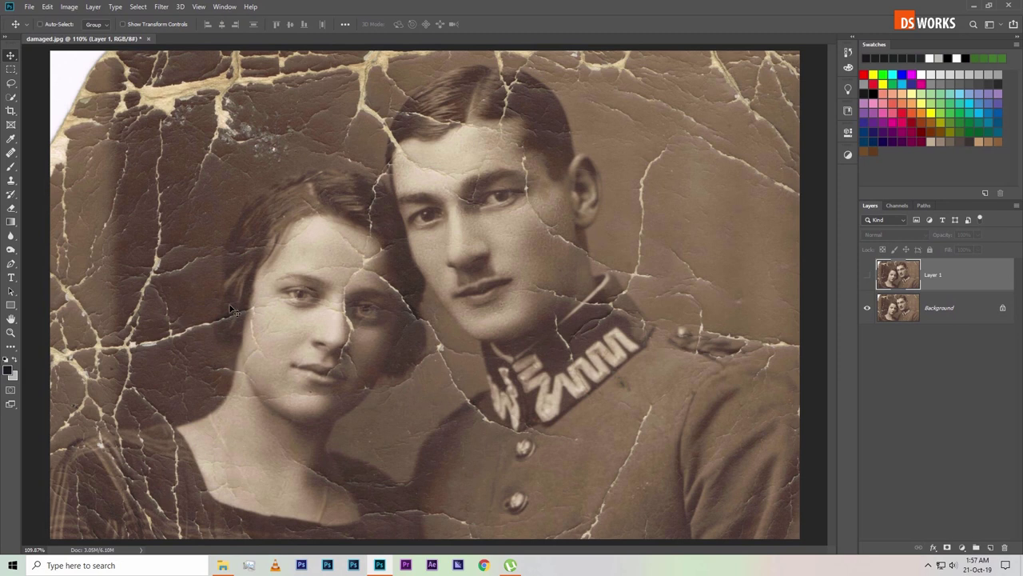
{"action": "scroll", "coordinate": [718, 286], "scroll_direction": "down", "scroll_amount": 1}
{"action": "left_click", "coordinate": [867, 275]}
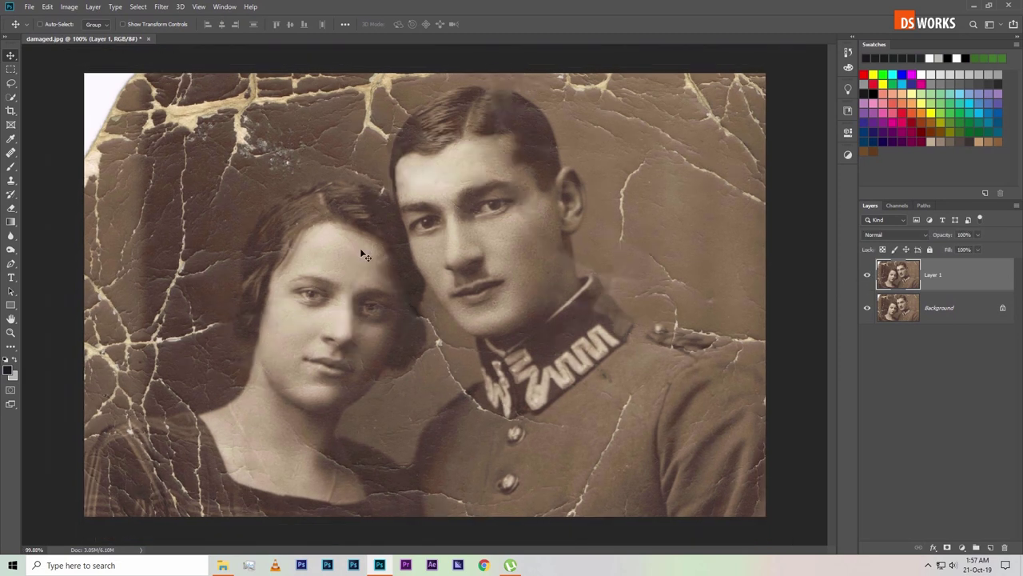
{"action": "scroll", "coordinate": [376, 287], "scroll_direction": "up", "scroll_amount": 5}
{"action": "scroll", "coordinate": [376, 287], "scroll_direction": "down", "scroll_amount": 7}
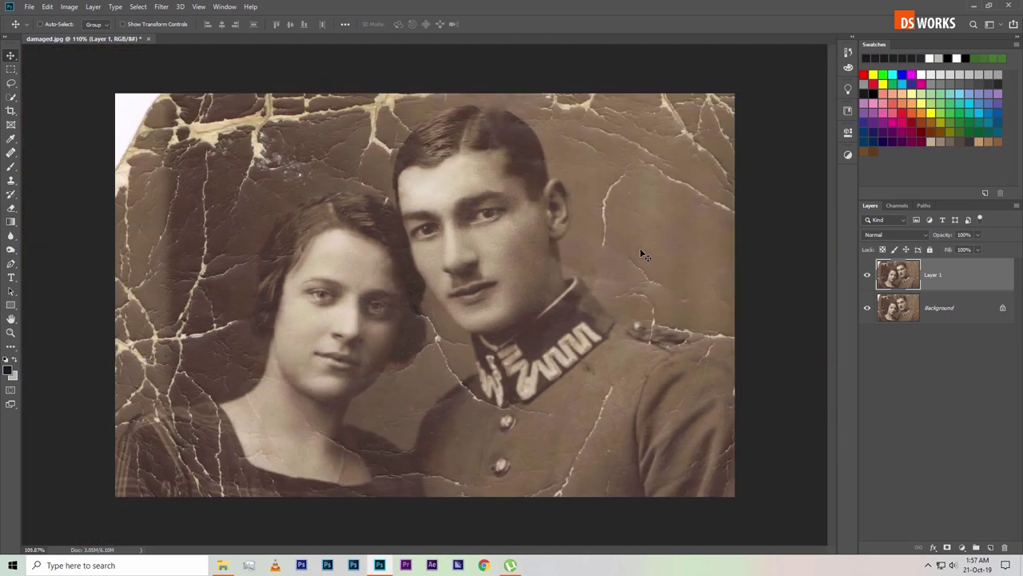
{"action": "scroll", "coordinate": [643, 254], "scroll_direction": "up", "scroll_amount": 4}
{"action": "scroll", "coordinate": [560, 320], "scroll_direction": "down", "scroll_amount": 1}
- With the Spot Healing Brush, heal the crack running across the background beside the man
{"action": "scroll", "coordinate": [606, 276], "scroll_direction": "up", "scroll_amount": 1}
{"action": "key", "text": "j"}
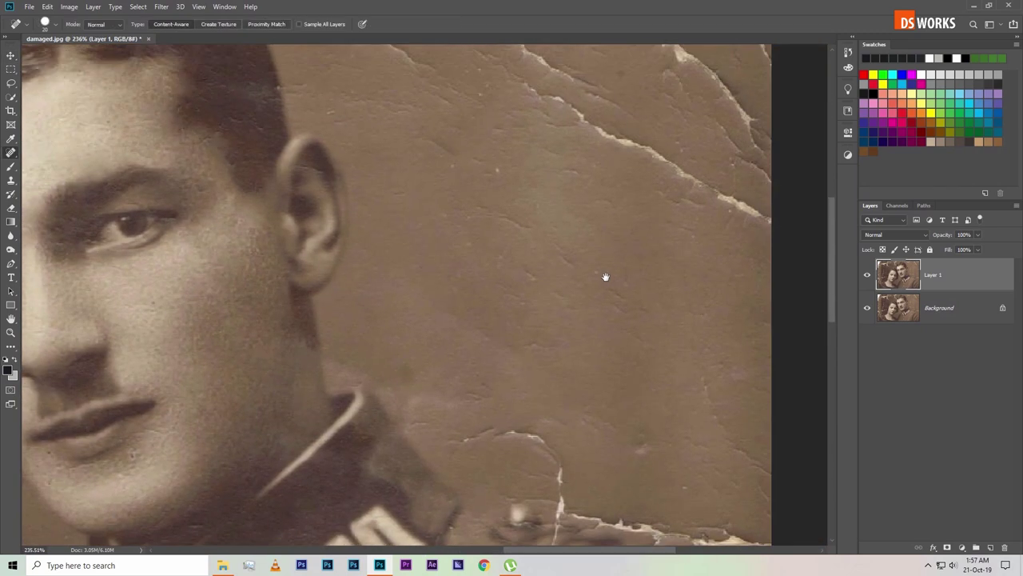
{"action": "left_click_drag", "start_coordinate": [605, 277], "coordinate": [480, 353]}
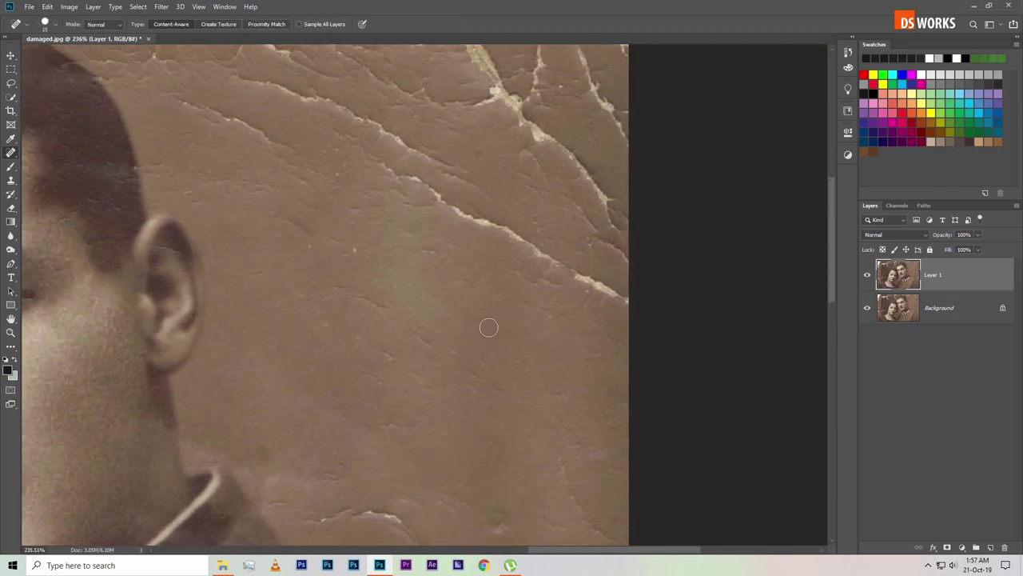
{"action": "left_click_drag", "start_coordinate": [400, 240], "coordinate": [403, 279]}
{"action": "mouse_move", "coordinate": [373, 192]}
{"action": "left_mouse_down"}
{"action": "mouse_move", "coordinate": [620, 332]}
{"action": "mouse_move", "coordinate": [555, 323]}
{"action": "left_mouse_up"}
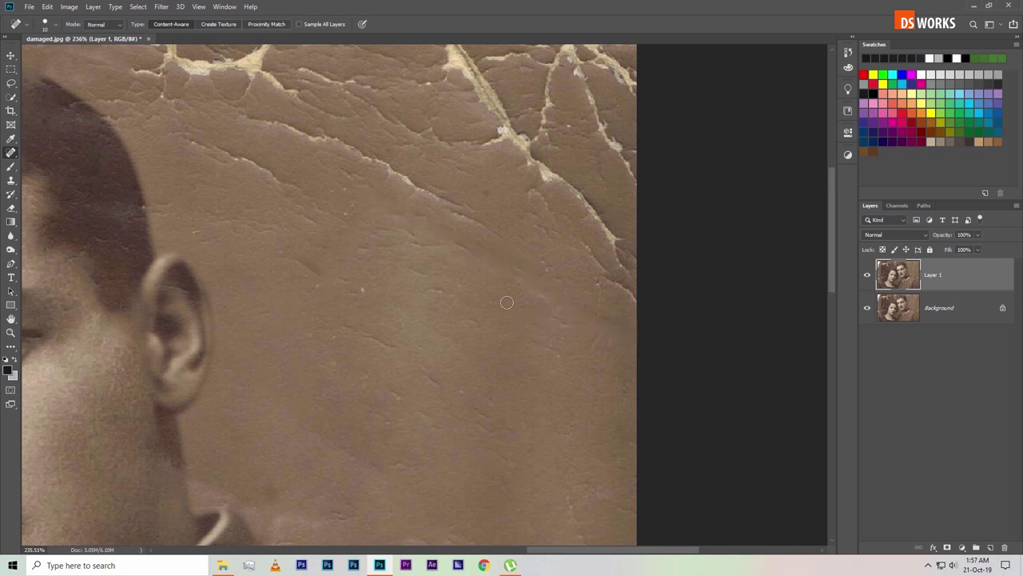
- Heal the background cracks beside the man and the fine cracks below the top-right area
{"action": "left_click_drag", "start_coordinate": [480, 258], "coordinate": [565, 247]}
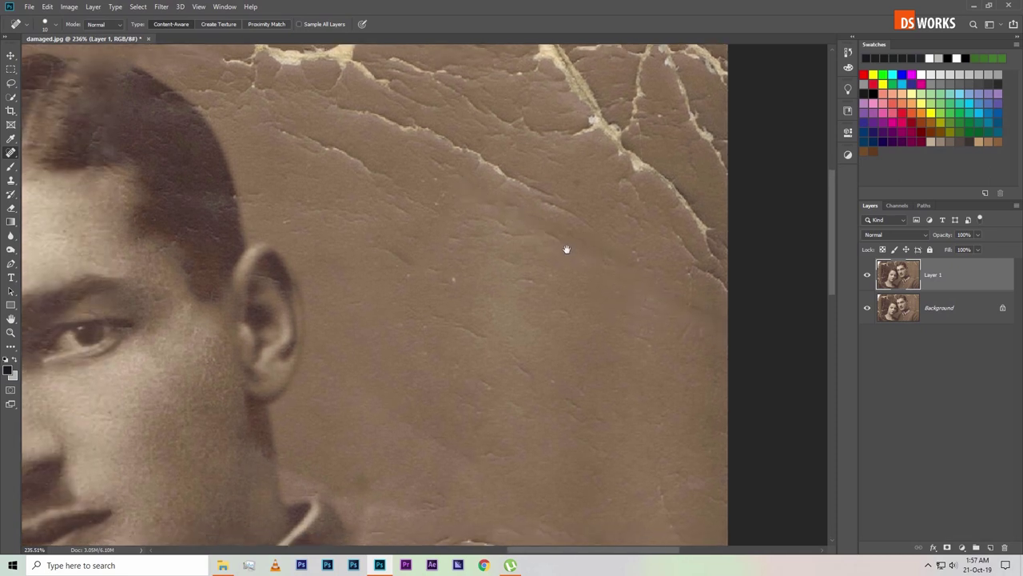
{"action": "left_click_drag", "start_coordinate": [526, 335], "coordinate": [529, 338]}
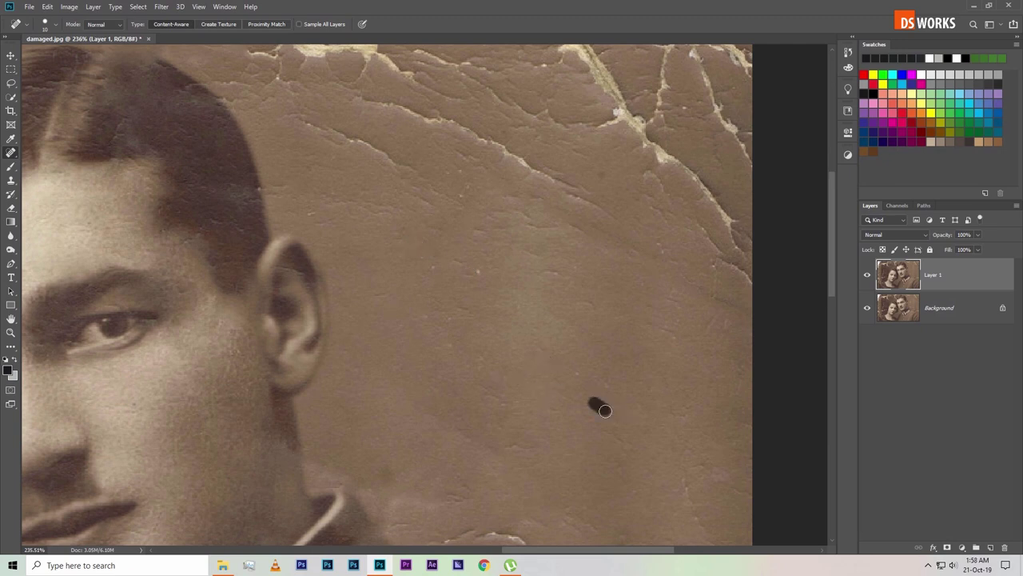
{"action": "left_click_drag", "start_coordinate": [608, 394], "coordinate": [608, 395]}
{"action": "left_click_drag", "start_coordinate": [538, 225], "coordinate": [515, 400]}
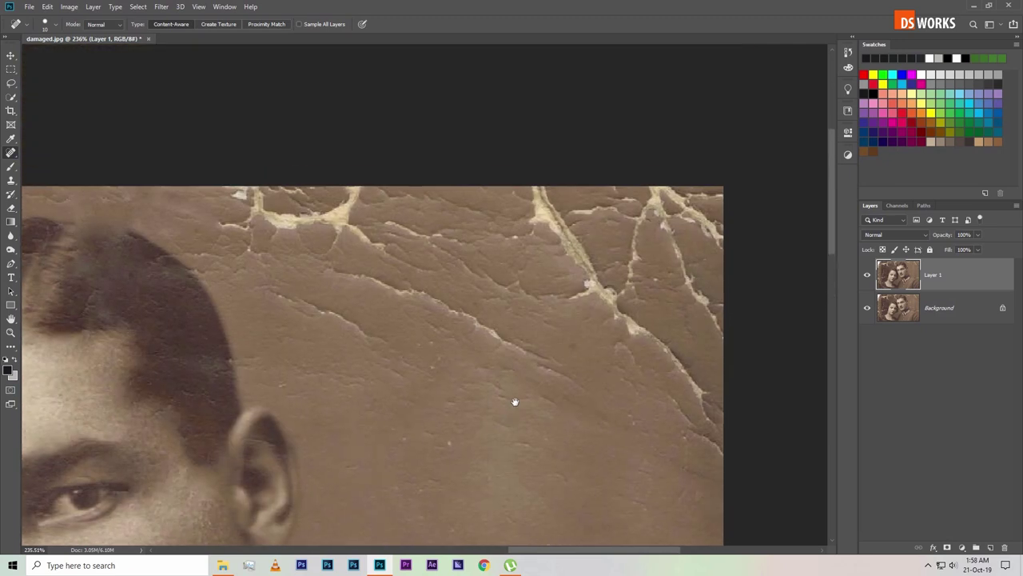
{"action": "left_click_drag", "start_coordinate": [274, 295], "coordinate": [395, 350]}
{"action": "mouse_move", "coordinate": [339, 274]}
{"action": "left_mouse_down"}
{"action": "mouse_move", "coordinate": [398, 289]}
{"action": "mouse_move", "coordinate": [463, 344]}
{"action": "left_mouse_up"}
{"action": "left_click_drag", "start_coordinate": [424, 298], "coordinate": [471, 322]}
{"action": "left_click_drag", "start_coordinate": [421, 297], "coordinate": [489, 325]}
{"action": "mouse_move", "coordinate": [344, 283]}
{"action": "left_mouse_down"}
{"action": "mouse_move", "coordinate": [416, 296]}
{"action": "mouse_move", "coordinate": [448, 320]}
{"action": "left_mouse_up"}
- Heal the short lower background cracks, the crack above the ear, and cracks toward the right edge
{"action": "left_click_drag", "start_coordinate": [541, 404], "coordinate": [416, 396]}
{"action": "mouse_move", "coordinate": [487, 403]}
{"action": "left_mouse_down"}
{"action": "mouse_move", "coordinate": [436, 403]}
{"action": "mouse_move", "coordinate": [421, 373]}
{"action": "left_mouse_up"}
{"action": "scroll", "coordinate": [304, 360], "scroll_direction": "down", "scroll_amount": 3}
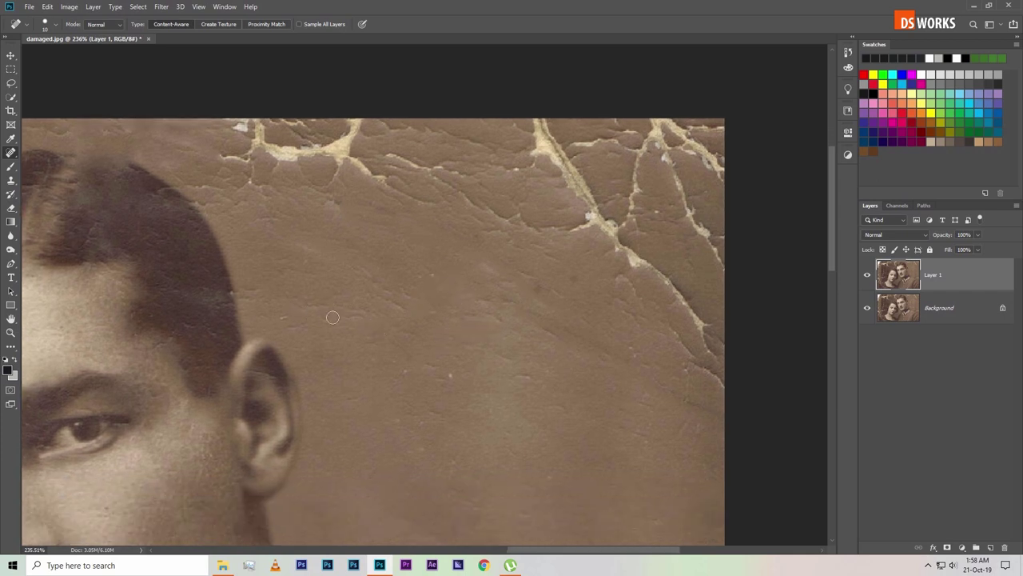
{"action": "left_click_drag", "start_coordinate": [292, 306], "coordinate": [358, 318]}
{"action": "left_click_drag", "start_coordinate": [354, 280], "coordinate": [410, 304]}
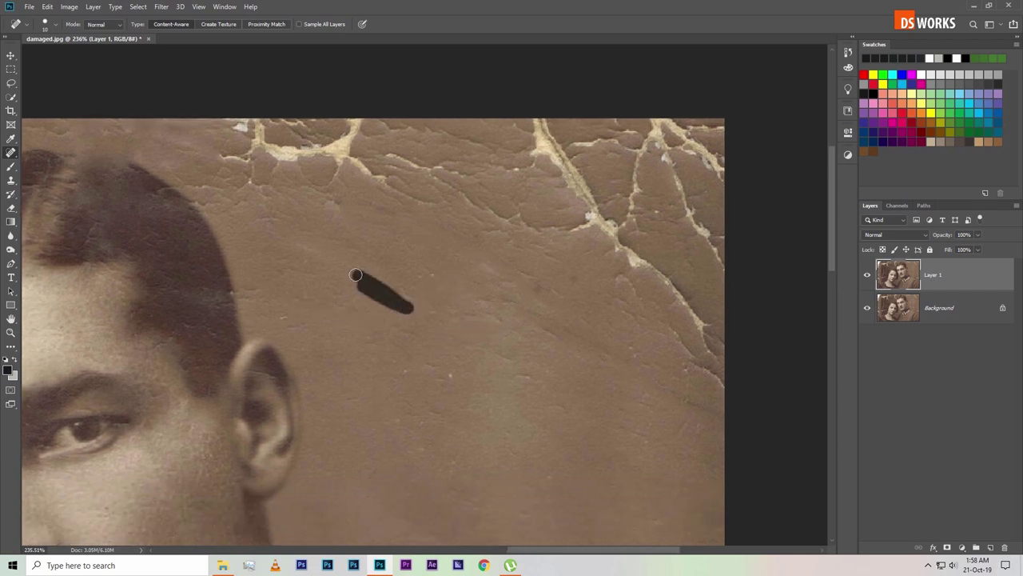
{"action": "mouse_move", "coordinate": [521, 321]}
{"action": "left_mouse_down"}
{"action": "mouse_move", "coordinate": [528, 297]}
{"action": "mouse_move", "coordinate": [577, 307]}
{"action": "left_mouse_up"}
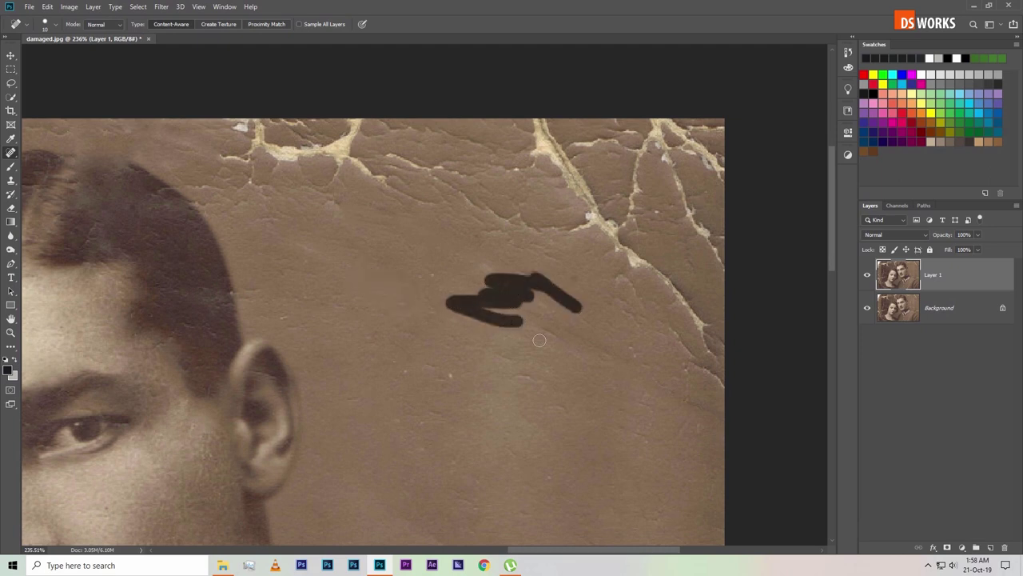
{"action": "left_click_drag", "start_coordinate": [590, 347], "coordinate": [525, 286]}
- Heal the cracks along the right edge, near the top edge and in the top-right corner
{"action": "scroll", "coordinate": [551, 348], "scroll_direction": "right", "scroll_amount": 3}
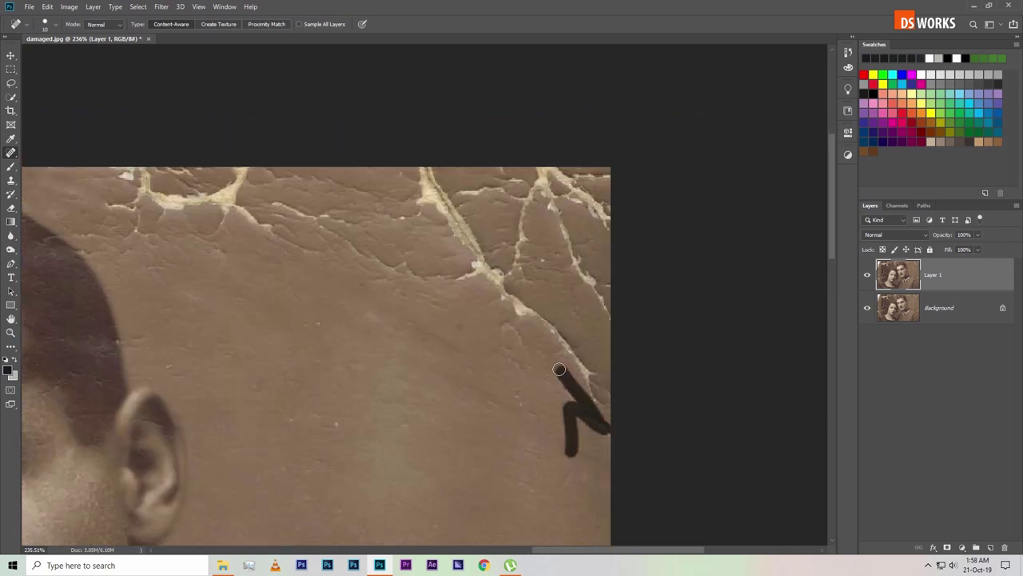
{"action": "left_click_drag", "start_coordinate": [571, 400], "coordinate": [535, 306]}
{"action": "scroll", "coordinate": [535, 306], "scroll_direction": "up", "scroll_amount": 2}
{"action": "left_click_drag", "start_coordinate": [435, 256], "coordinate": [507, 360]}
{"action": "left_click_drag", "start_coordinate": [516, 276], "coordinate": [454, 288]}
{"action": "left_click_drag", "start_coordinate": [520, 324], "coordinate": [520, 352]}
{"action": "left_click_drag", "start_coordinate": [582, 343], "coordinate": [586, 407]}
{"action": "mouse_move", "coordinate": [523, 290]}
{"action": "left_mouse_down"}
{"action": "mouse_move", "coordinate": [548, 253]}
{"action": "mouse_move", "coordinate": [617, 307]}
{"action": "left_mouse_up"}
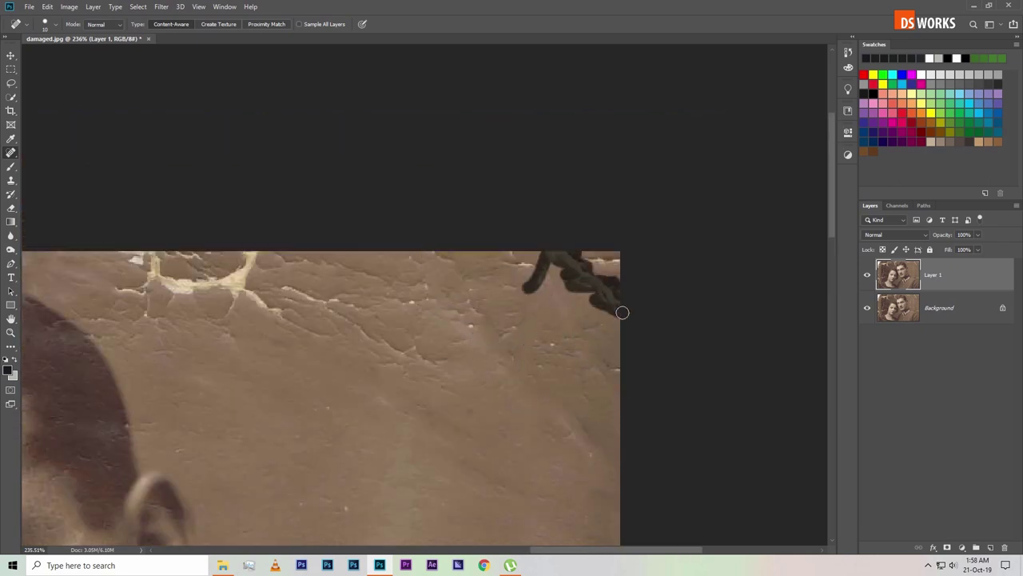
{"action": "left_click_drag", "start_coordinate": [614, 368], "coordinate": [532, 339]}
{"action": "left_click_drag", "start_coordinate": [561, 403], "coordinate": [603, 445]}
{"action": "left_click_drag", "start_coordinate": [517, 329], "coordinate": [491, 342]}
- Heal the cracks along the top edge and above the man's head
{"action": "scroll", "coordinate": [502, 336], "scroll_direction": "left", "scroll_amount": 3}
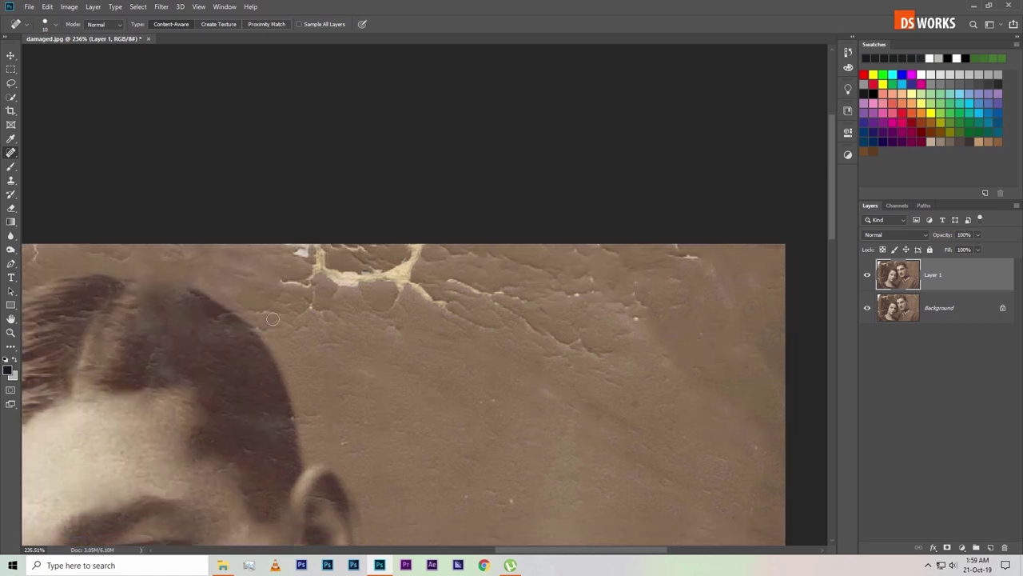
{"action": "left_click_drag", "start_coordinate": [304, 320], "coordinate": [315, 249]}
{"action": "mouse_move", "coordinate": [390, 281]}
{"action": "left_mouse_down"}
{"action": "mouse_move", "coordinate": [424, 254]}
{"action": "mouse_move", "coordinate": [616, 364]}
{"action": "left_mouse_up"}
{"action": "mouse_move", "coordinate": [308, 270]}
{"action": "left_mouse_down"}
{"action": "mouse_move", "coordinate": [384, 241]}
{"action": "mouse_move", "coordinate": [560, 270]}
{"action": "left_mouse_up"}
{"action": "left_click_drag", "start_coordinate": [657, 264], "coordinate": [707, 245]}
{"action": "left_click_drag", "start_coordinate": [516, 250], "coordinate": [606, 302]}
{"action": "left_click_drag", "start_coordinate": [617, 288], "coordinate": [645, 317]}
{"action": "left_click_drag", "start_coordinate": [529, 305], "coordinate": [599, 333]}
{"action": "left_click_drag", "start_coordinate": [624, 290], "coordinate": [687, 278]}
{"action": "left_click_drag", "start_coordinate": [427, 291], "coordinate": [613, 379]}
{"action": "mouse_move", "coordinate": [292, 348]}
{"action": "left_mouse_down"}
{"action": "mouse_move", "coordinate": [432, 280]}
{"action": "mouse_move", "coordinate": [564, 296]}
{"action": "left_mouse_up"}
- Heal the cracks left of the man's head and between the two faces
{"action": "key", "text": "ctrl+0"}
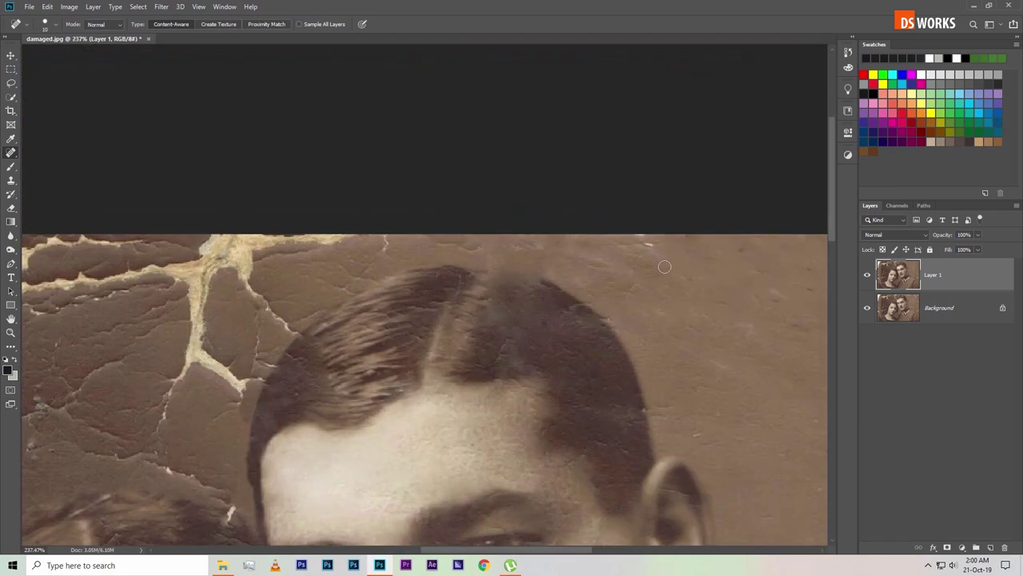
{"action": "scroll", "coordinate": [443, 245], "scroll_direction": "down", "scroll_amount": 2}
{"action": "mouse_move", "coordinate": [306, 293]}
{"action": "left_mouse_down"}
{"action": "mouse_move", "coordinate": [320, 328]}
{"action": "mouse_move", "coordinate": [200, 364]}
{"action": "mouse_move", "coordinate": [275, 340]}
{"action": "mouse_move", "coordinate": [258, 354]}
{"action": "left_mouse_up"}
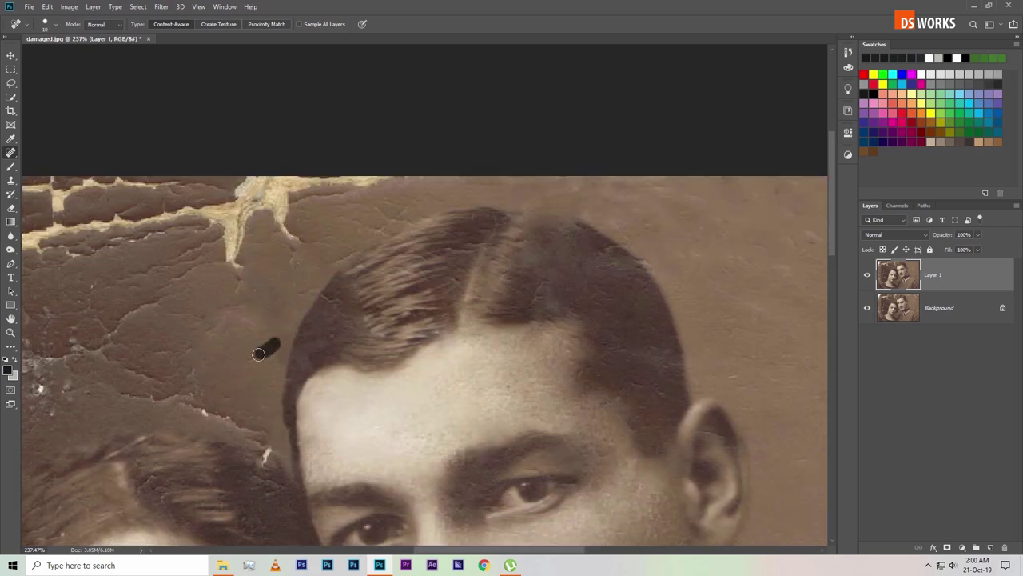
{"action": "scroll", "coordinate": [259, 355], "scroll_direction": "down", "scroll_amount": 1}
{"action": "left_click_drag", "start_coordinate": [326, 272], "coordinate": [236, 212]}
{"action": "scroll", "coordinate": [319, 264], "scroll_direction": "down", "scroll_amount": 3}
{"action": "mouse_move", "coordinate": [444, 311]}
{"action": "left_mouse_down"}
{"action": "mouse_move", "coordinate": [424, 426]}
{"action": "mouse_move", "coordinate": [400, 444]}
{"action": "left_mouse_up"}
{"action": "scroll", "coordinate": [416, 432], "scroll_direction": "up", "scroll_amount": 1}
{"action": "mouse_move", "coordinate": [418, 171]}
{"action": "left_mouse_down"}
{"action": "mouse_move", "coordinate": [432, 272]}
{"action": "mouse_move", "coordinate": [460, 256]}
{"action": "left_mouse_up"}
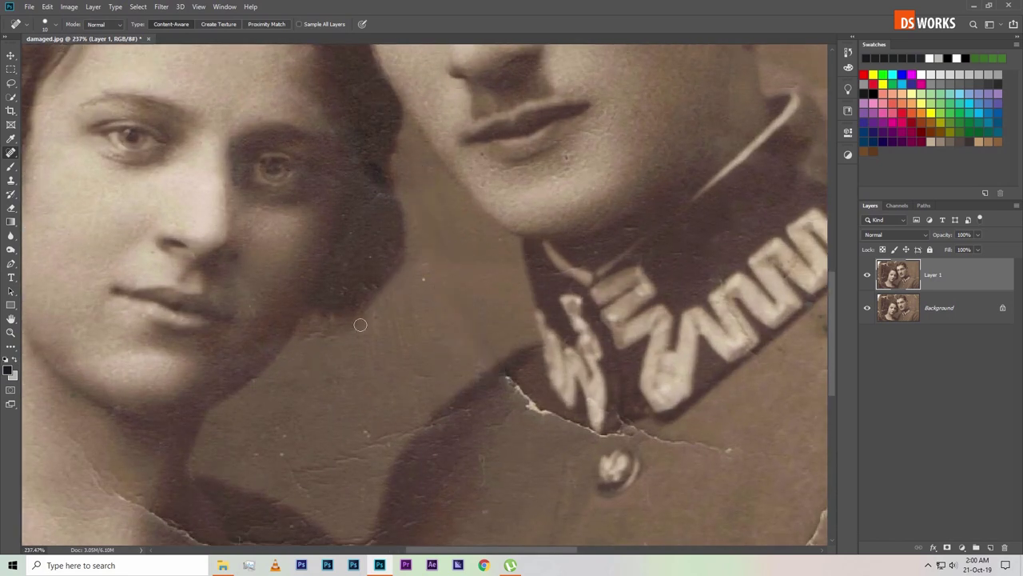
- Heal the cracks across the uniform collar and near the buttons
{"action": "scroll", "coordinate": [360, 325], "scroll_direction": "down", "scroll_amount": 1}
{"action": "left_click_drag", "start_coordinate": [424, 286], "coordinate": [632, 355]}
{"action": "scroll", "coordinate": [425, 304], "scroll_direction": "down", "scroll_amount": 1}
{"action": "mouse_move", "coordinate": [655, 244]}
{"action": "left_mouse_down"}
{"action": "mouse_move", "coordinate": [589, 378]}
{"action": "mouse_move", "coordinate": [534, 308]}
{"action": "left_mouse_up"}
{"action": "left_click_drag", "start_coordinate": [555, 240], "coordinate": [416, 376]}
{"action": "left_click_drag", "start_coordinate": [714, 250], "coordinate": [649, 250]}
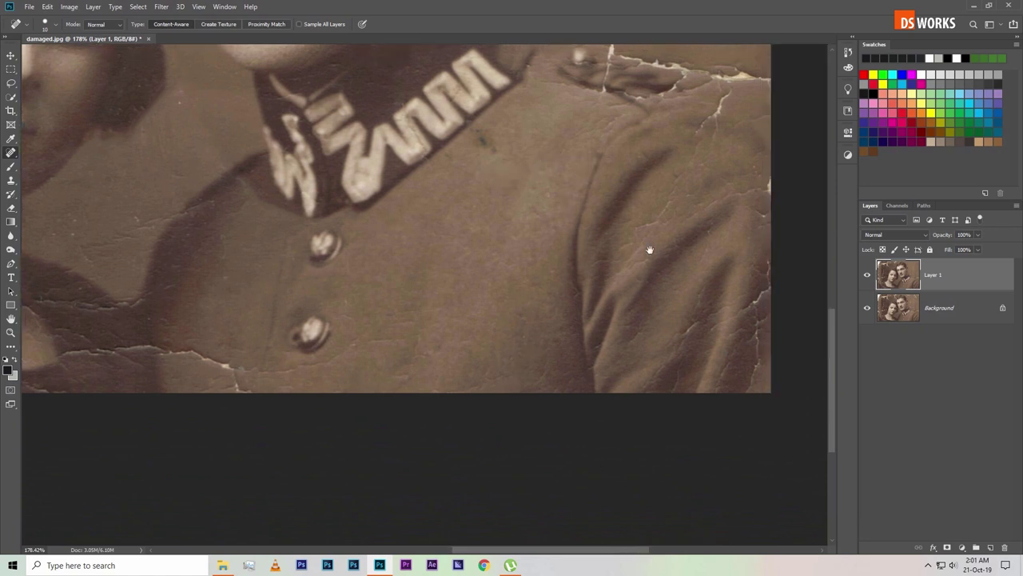
- Heal the cracks along the right sleeve fold
{"action": "scroll", "coordinate": [649, 250], "scroll_direction": "up", "scroll_amount": 2}
{"action": "left_click_drag", "start_coordinate": [605, 210], "coordinate": [587, 270]}
{"action": "left_click_drag", "start_coordinate": [590, 361], "coordinate": [587, 313]}
{"action": "left_click_drag", "start_coordinate": [545, 272], "coordinate": [564, 283]}
{"action": "left_click_drag", "start_coordinate": [608, 72], "coordinate": [646, 96]}
{"action": "left_click_drag", "start_coordinate": [376, 239], "coordinate": [411, 233]}
{"action": "left_click_drag", "start_coordinate": [550, 185], "coordinate": [543, 223]}
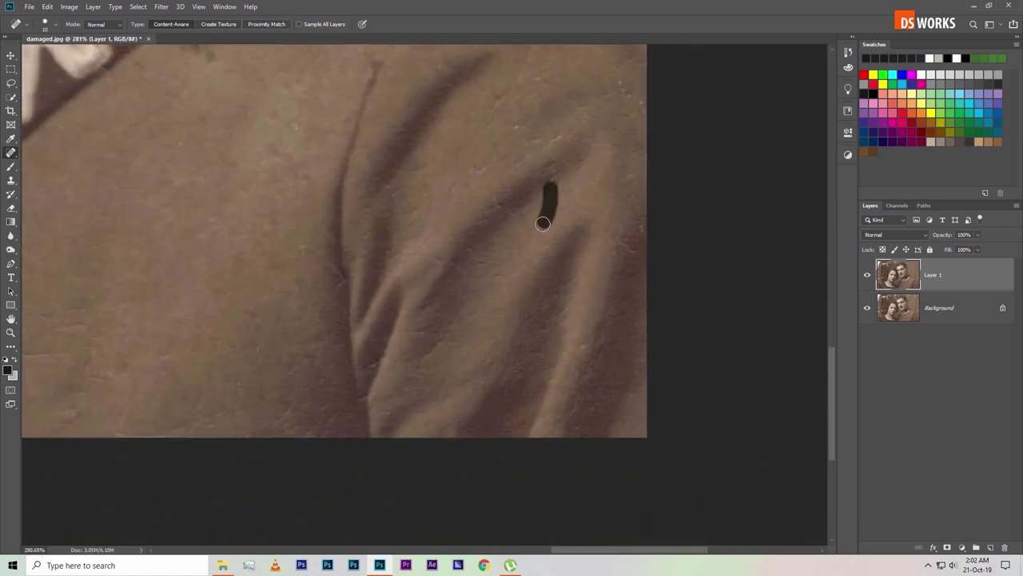
- Heal the cracks along the jacket's right side
{"action": "scroll", "coordinate": [543, 223], "scroll_direction": "up", "scroll_amount": 3}
{"action": "scroll", "coordinate": [505, 228], "scroll_direction": "down", "scroll_amount": 3}
{"action": "left_click_drag", "start_coordinate": [340, 375], "coordinate": [382, 352]}
{"action": "scroll", "coordinate": [410, 312], "scroll_direction": "up", "scroll_amount": 4}
{"action": "scroll", "coordinate": [613, 219], "scroll_direction": "up", "scroll_amount": 1}
{"action": "left_click_drag", "start_coordinate": [569, 305], "coordinate": [625, 287]}
{"action": "mouse_move", "coordinate": [636, 229]}
{"action": "left_mouse_down"}
{"action": "mouse_move", "coordinate": [460, 250]}
{"action": "mouse_move", "coordinate": [404, 196]}
{"action": "left_mouse_up"}
{"action": "left_click_drag", "start_coordinate": [373, 252], "coordinate": [396, 174]}
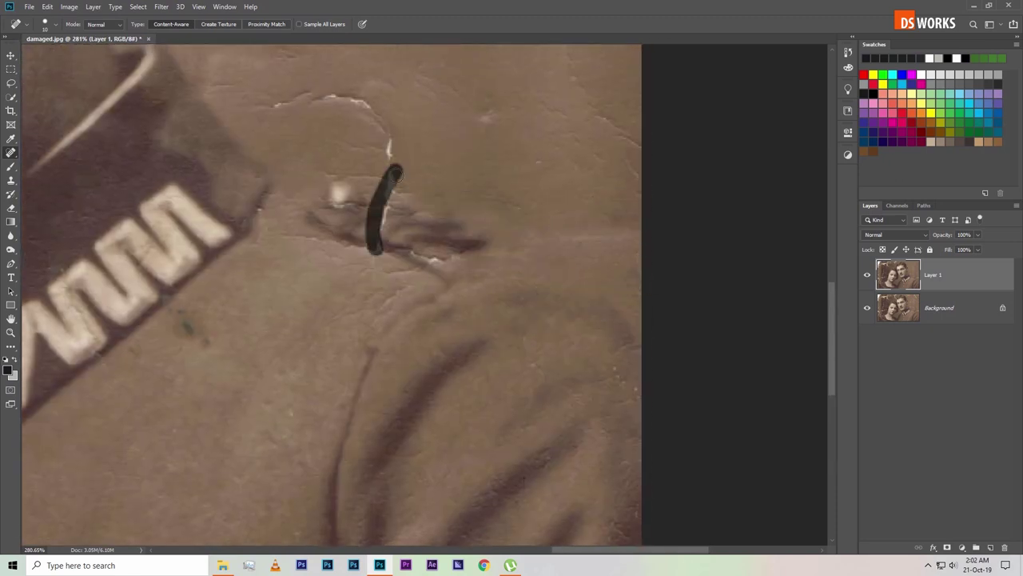
- Retouch the white spot and crack on the shoulder
{"action": "left_click_drag", "start_coordinate": [340, 192], "coordinate": [352, 184]}
{"action": "left_click_drag", "start_coordinate": [282, 233], "coordinate": [423, 274]}
{"action": "left_click_drag", "start_coordinate": [404, 196], "coordinate": [421, 209]}
{"action": "scroll", "coordinate": [639, 432], "scroll_direction": "up", "scroll_amount": 3}
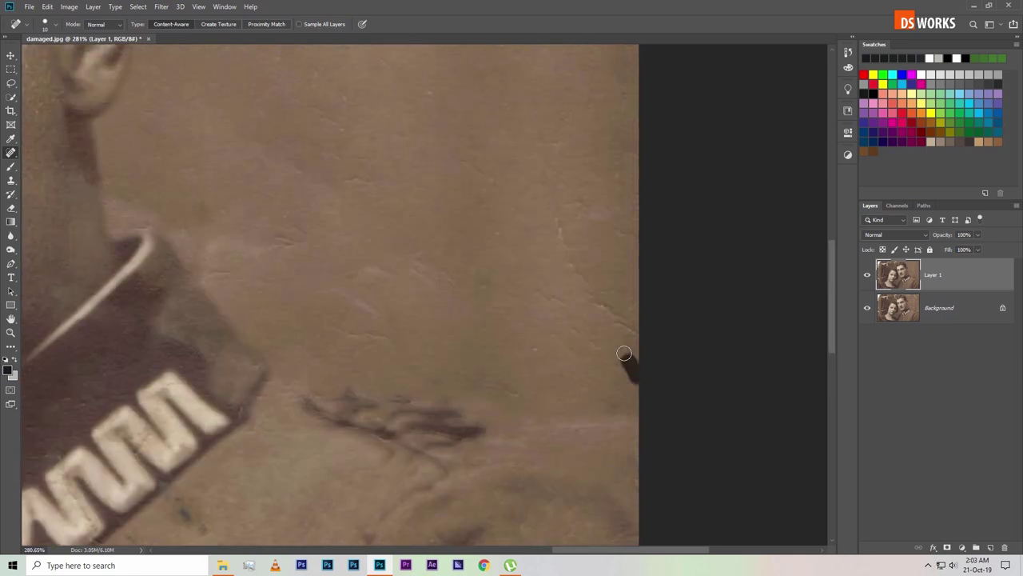
{"action": "scroll", "coordinate": [448, 280], "scroll_direction": "down", "scroll_amount": 2}
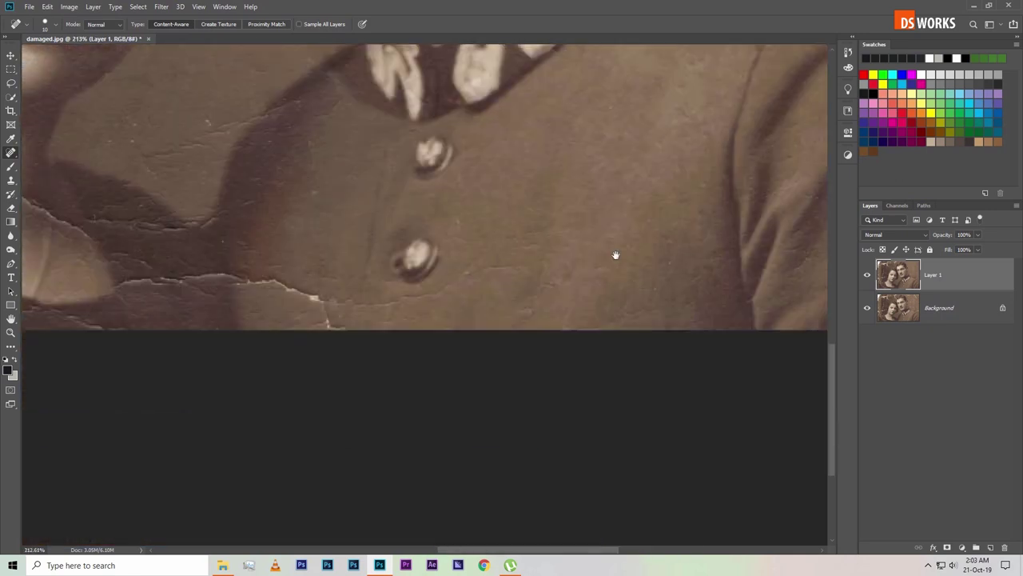
- Heal the remaining cracks near the uniform buttons
{"action": "left_click_drag", "start_coordinate": [507, 246], "coordinate": [569, 320]}
{"action": "scroll", "coordinate": [551, 320], "scroll_direction": "up", "scroll_amount": 1}
{"action": "scroll", "coordinate": [551, 320], "scroll_direction": "left", "scroll_amount": 2}
{"action": "left_click_drag", "start_coordinate": [559, 369], "coordinate": [342, 321]}
{"action": "scroll", "coordinate": [589, 411], "scroll_direction": "up", "scroll_amount": 2}
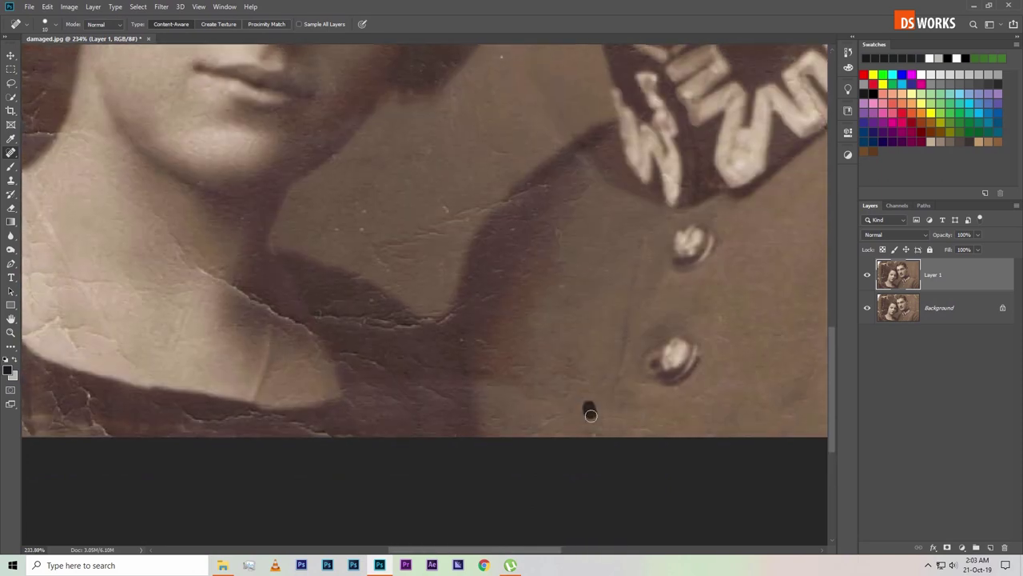
{"action": "left_click_drag", "start_coordinate": [531, 463], "coordinate": [559, 463]}
- Heal the cracks and blemishes on the woman's neck
{"action": "left_click_drag", "start_coordinate": [146, 258], "coordinate": [321, 400]}
{"action": "left_click_drag", "start_coordinate": [211, 321], "coordinate": [207, 344]}
{"action": "left_click", "coordinate": [337, 380]}
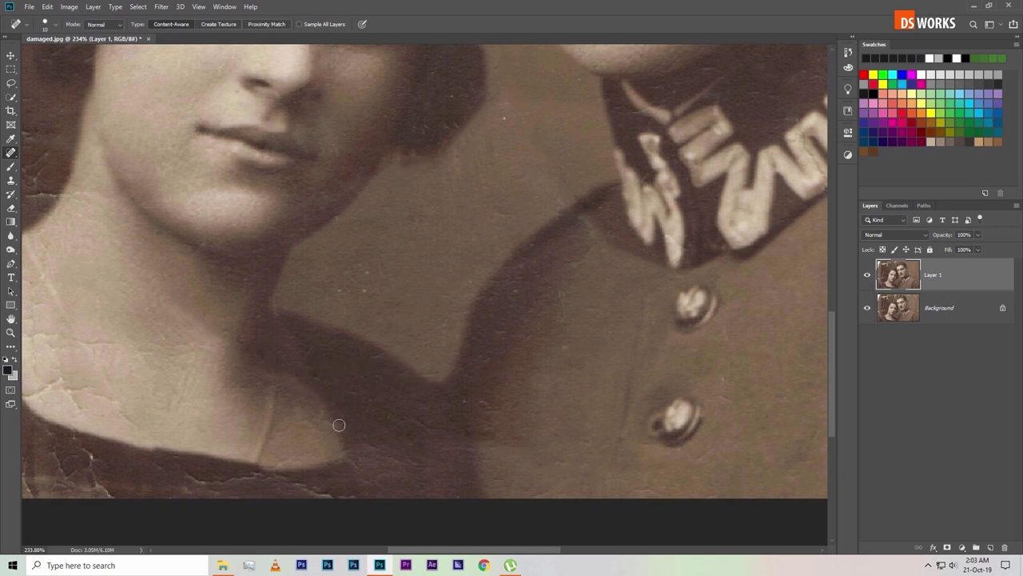
{"action": "scroll", "coordinate": [399, 424], "scroll_direction": "left", "scroll_amount": 2}
{"action": "scroll", "coordinate": [459, 429], "scroll_direction": "left", "scroll_amount": 1}
{"action": "left_click_drag", "start_coordinate": [384, 397], "coordinate": [352, 353]}
{"action": "left_click_drag", "start_coordinate": [453, 360], "coordinate": [466, 382]}
{"action": "left_click", "coordinate": [289, 295]}
- Dab away the small specks scattered across the woman's neck
{"action": "scroll", "coordinate": [304, 305], "scroll_direction": "up", "scroll_amount": 2}
{"action": "left_click", "coordinate": [384, 386]}
{"action": "left_click_drag", "start_coordinate": [411, 120], "coordinate": [411, 152]}
{"action": "left_click", "coordinate": [520, 373]}
{"action": "left_click", "coordinate": [707, 381]}
{"action": "left_click", "coordinate": [355, 397]}
- Heal the marks along the neckline and the white crack running down the neck
{"action": "scroll", "coordinate": [521, 370], "scroll_direction": "down", "scroll_amount": 2}
{"action": "left_click_drag", "start_coordinate": [451, 504], "coordinate": [442, 445]}
{"action": "left_click_drag", "start_coordinate": [424, 484], "coordinate": [419, 446]}
{"action": "left_click", "coordinate": [480, 499]}
{"action": "left_click_drag", "start_coordinate": [395, 506], "coordinate": [361, 243]}
{"action": "left_click_drag", "start_coordinate": [260, 209], "coordinate": [325, 429]}
{"action": "left_click_drag", "start_coordinate": [383, 366], "coordinate": [387, 379]}
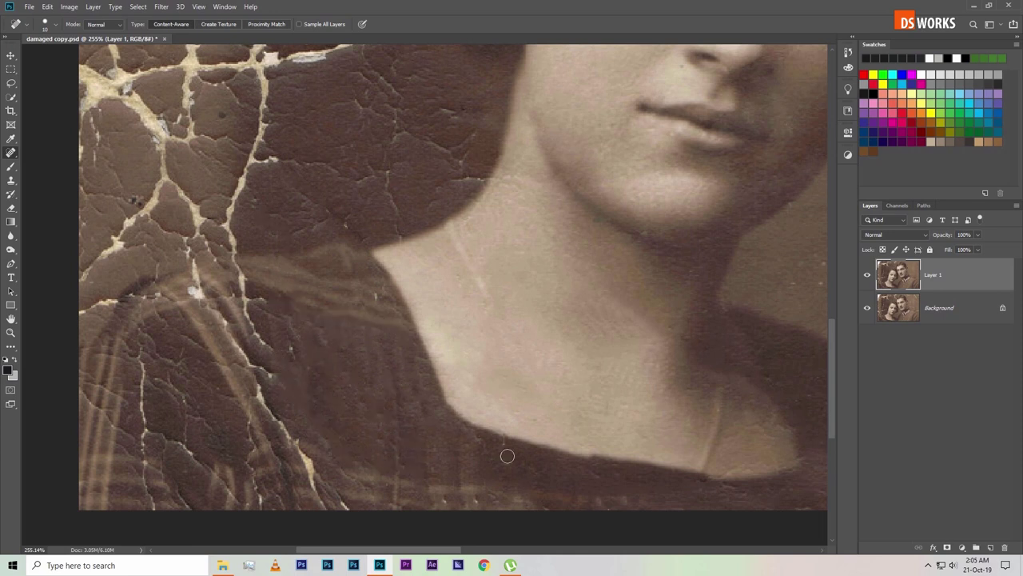
- Heal the white cracks on the lower-left dress and the background beside it
{"action": "left_click_drag", "start_coordinate": [323, 508], "coordinate": [292, 439]}
{"action": "mouse_move", "coordinate": [287, 380]}
{"action": "left_mouse_down"}
{"action": "mouse_move", "coordinate": [258, 507]}
{"action": "mouse_move", "coordinate": [149, 430]}
{"action": "left_mouse_up"}
{"action": "left_click_drag", "start_coordinate": [140, 503], "coordinate": [140, 348]}
{"action": "mouse_move", "coordinate": [146, 438]}
{"action": "left_mouse_down"}
{"action": "mouse_move", "coordinate": [80, 386]}
{"action": "mouse_move", "coordinate": [171, 362]}
{"action": "left_mouse_up"}
{"action": "left_click_drag", "start_coordinate": [192, 254], "coordinate": [270, 350]}
{"action": "left_click_drag", "start_coordinate": [169, 258], "coordinate": [233, 245]}
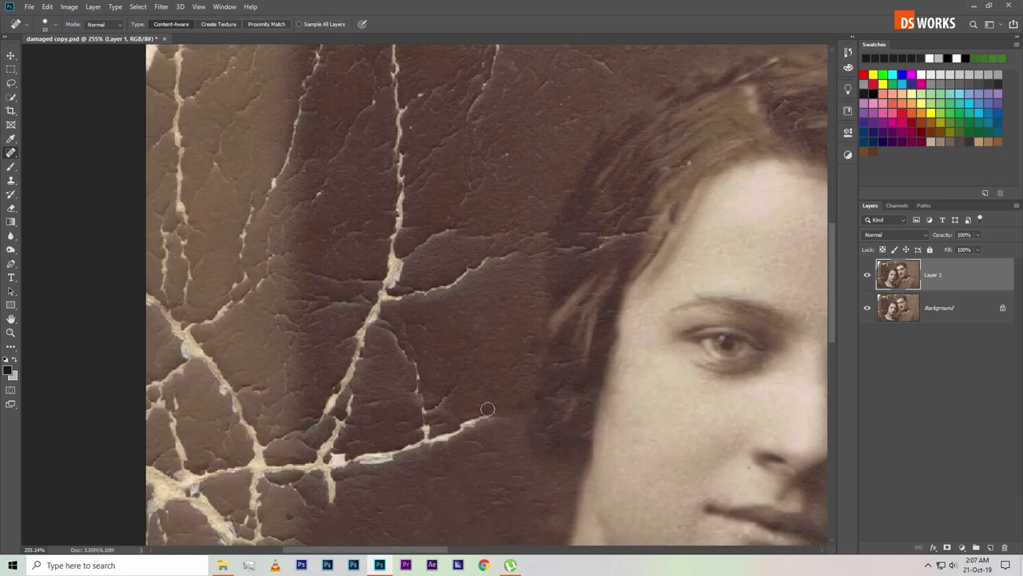
- Heal the cracks beside the woman's hair, including the vertical crack left of it
{"action": "left_click_drag", "start_coordinate": [344, 396], "coordinate": [320, 468]}
{"action": "left_click_drag", "start_coordinate": [368, 432], "coordinate": [507, 406]}
{"action": "left_click_drag", "start_coordinate": [319, 424], "coordinate": [388, 46]}
{"action": "left_click_drag", "start_coordinate": [400, 256], "coordinate": [484, 258]}
{"action": "left_click_drag", "start_coordinate": [420, 285], "coordinate": [399, 305]}
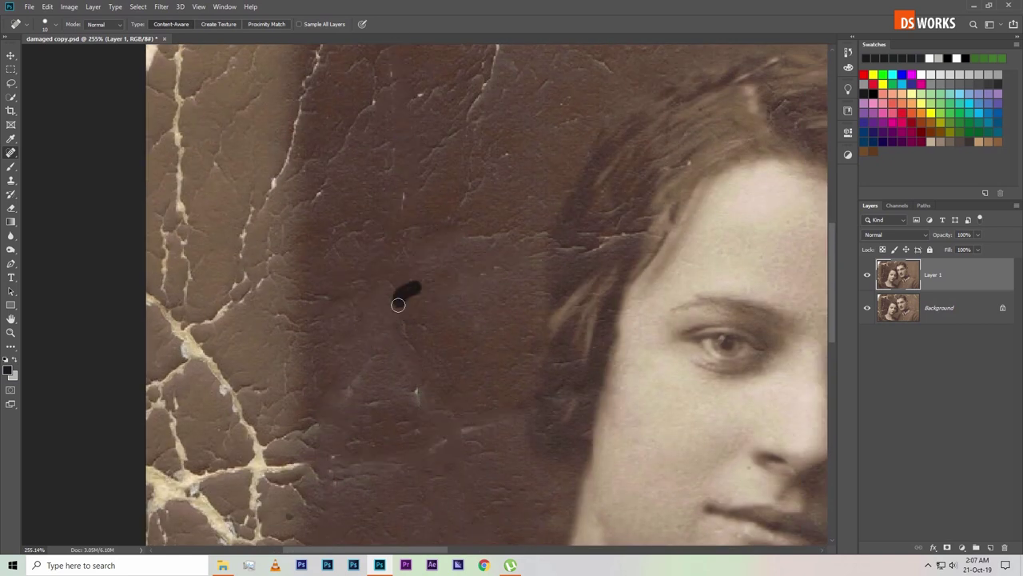
{"action": "left_click_drag", "start_coordinate": [491, 48], "coordinate": [415, 187]}
{"action": "left_click_drag", "start_coordinate": [320, 45], "coordinate": [283, 219]}
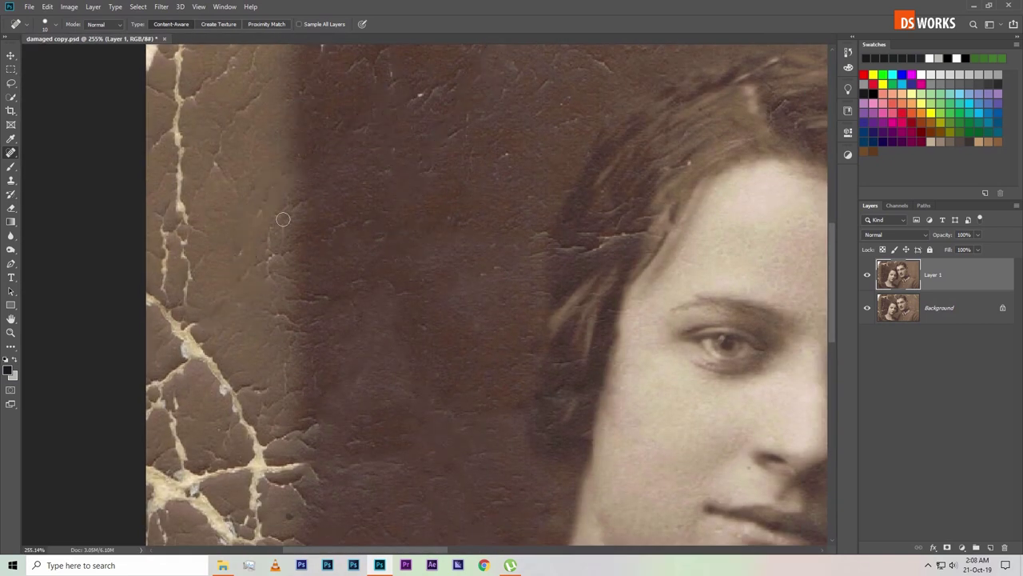
- Heal the vertical crack on the photo's left side and the top-left and lower-left cracks
{"action": "left_click_drag", "start_coordinate": [179, 304], "coordinate": [178, 83]}
{"action": "left_click_drag", "start_coordinate": [160, 163], "coordinate": [156, 48]}
{"action": "left_click_drag", "start_coordinate": [258, 80], "coordinate": [239, 46]}
{"action": "left_click_drag", "start_coordinate": [376, 73], "coordinate": [342, 52]}
{"action": "left_click_drag", "start_coordinate": [152, 296], "coordinate": [256, 460]}
{"action": "left_click_drag", "start_coordinate": [151, 364], "coordinate": [192, 372]}
{"action": "left_click_drag", "start_coordinate": [184, 471], "coordinate": [168, 407]}
- Heal the remaining spots and the white cracks along the bottom-left edge
{"action": "left_click_drag", "start_coordinate": [286, 224], "coordinate": [290, 294]}
{"action": "left_click_drag", "start_coordinate": [225, 418], "coordinate": [227, 464]}
{"action": "left_click_drag", "start_coordinate": [151, 480], "coordinate": [295, 512]}
{"action": "mouse_move", "coordinate": [168, 516]}
{"action": "left_mouse_down"}
{"action": "mouse_move", "coordinate": [300, 538]}
{"action": "mouse_move", "coordinate": [297, 478]}
{"action": "left_mouse_up"}
{"action": "left_click_drag", "start_coordinate": [451, 435], "coordinate": [480, 432]}
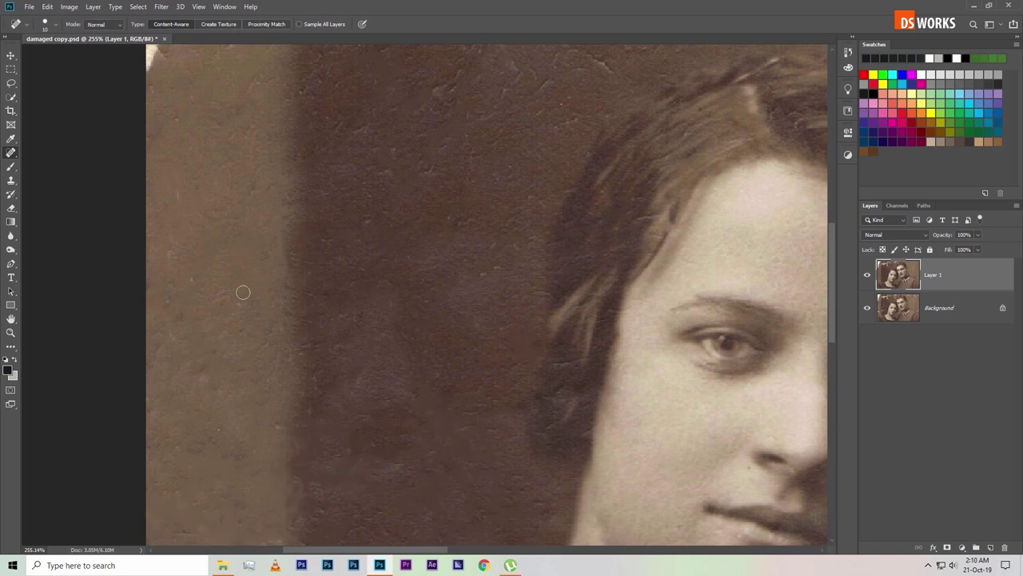
- Heal two small cracks near the hair and a short vertical crack in the background
{"action": "left_click_drag", "start_coordinate": [587, 114], "coordinate": [552, 133]}
{"action": "left_click_drag", "start_coordinate": [416, 64], "coordinate": [398, 94]}
{"action": "left_click_drag", "start_coordinate": [287, 310], "coordinate": [288, 356]}
{"action": "left_click", "coordinate": [288, 380]}
- Frame the background left of the woman's head and switch to an enlarged Clone Stamp brush
{"action": "scroll", "coordinate": [478, 246], "scroll_direction": "down", "scroll_amount": 2}
{"action": "scroll", "coordinate": [478, 245], "scroll_direction": "down", "scroll_amount": 3}
{"action": "scroll", "coordinate": [137, 271], "scroll_direction": "up", "scroll_amount": 2}
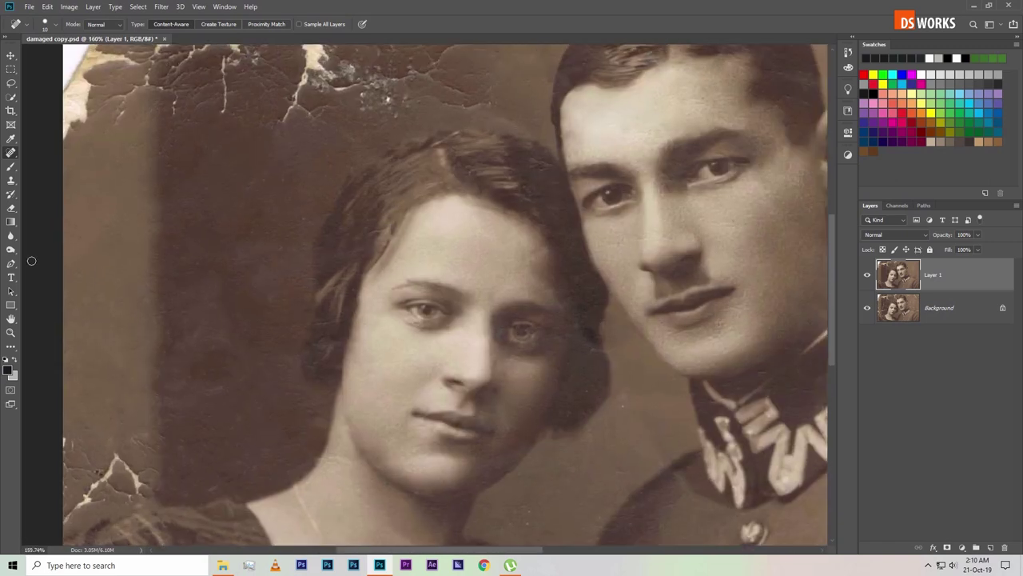
{"action": "left_click_drag", "start_coordinate": [186, 235], "coordinate": [374, 184]}
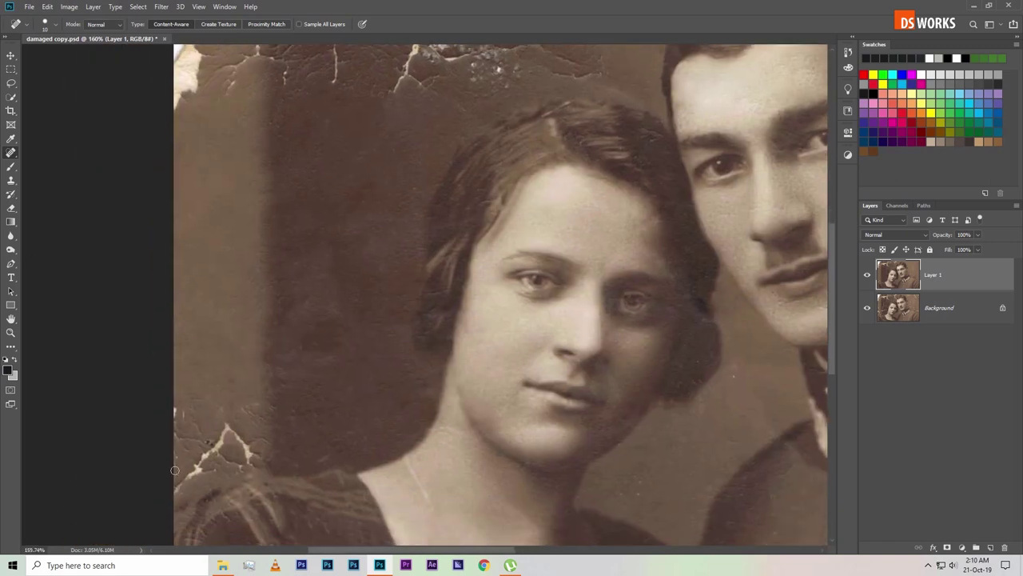
{"action": "left_click_drag", "start_coordinate": [285, 200], "coordinate": [262, 421]}
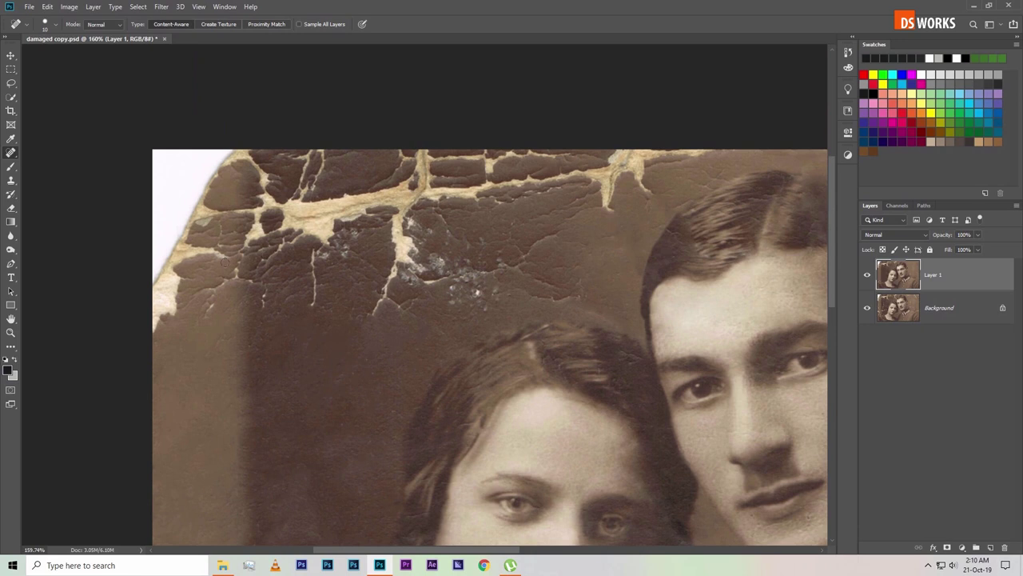
{"action": "left_click_drag", "start_coordinate": [320, 467], "coordinate": [354, 329]}
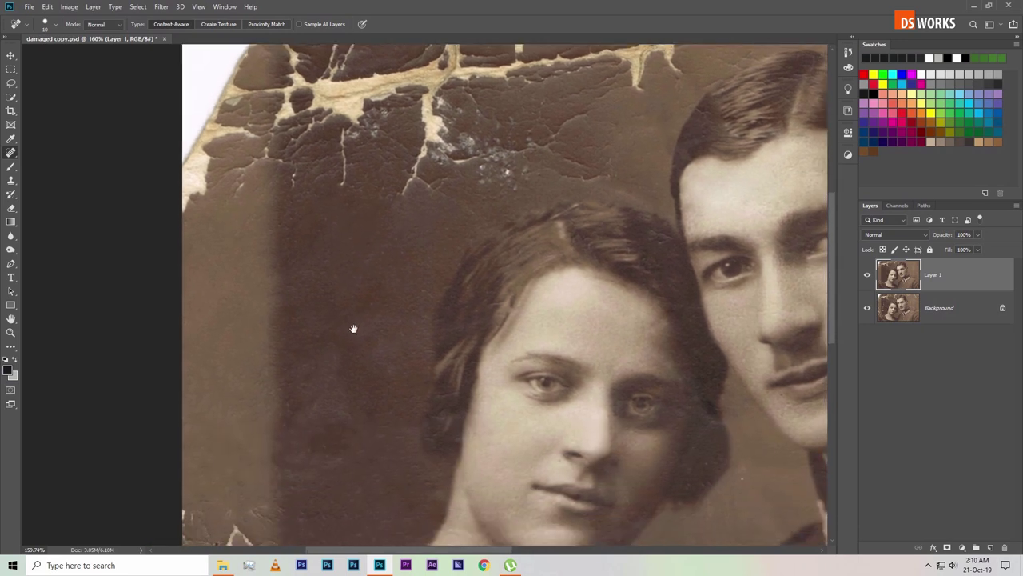
{"action": "left_click", "coordinate": [11, 181]}
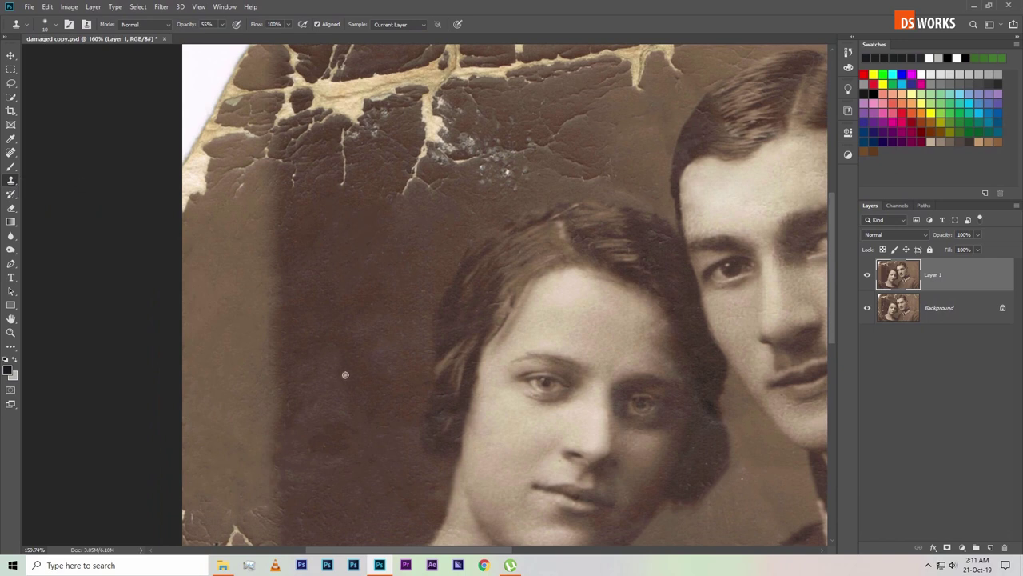
{"action": "key", "text": "bracketright"}
{"action": "key", "text": "bracketright"}
{"action": "key", "text": "bracketright"}
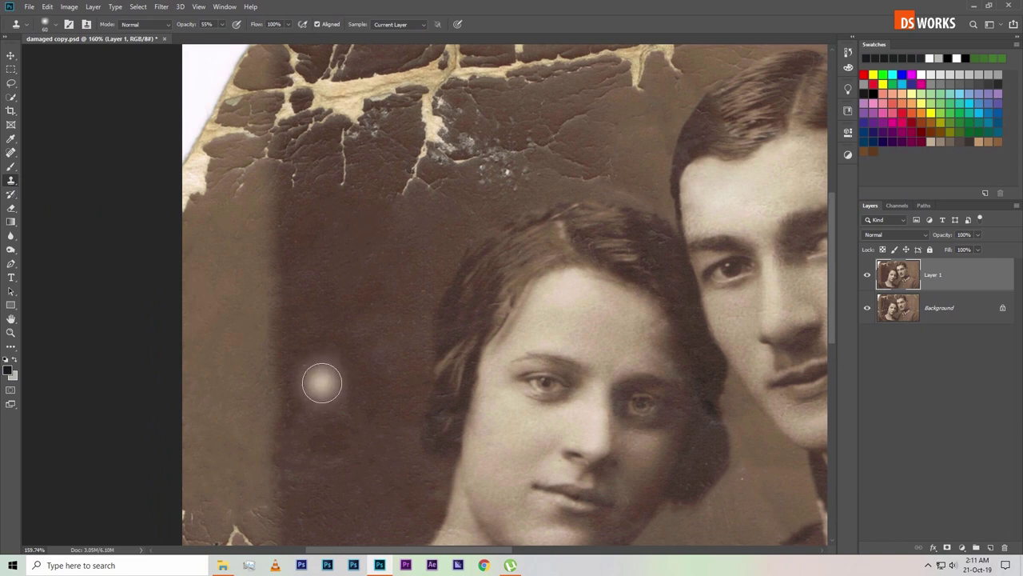
{"action": "key", "text": "bracketright"}
- Sample background near the torn left edge and raise the Clone Stamp opacity to 100%
{"action": "left_click_drag", "start_coordinate": [263, 384], "coordinate": [285, 309]}
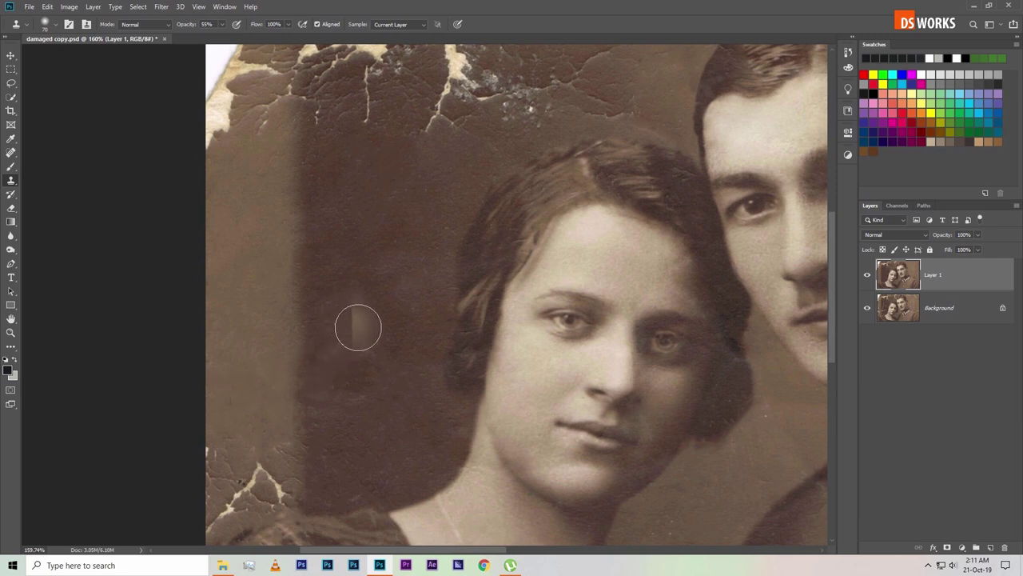
{"action": "left_click_drag", "start_coordinate": [341, 260], "coordinate": [355, 448]}
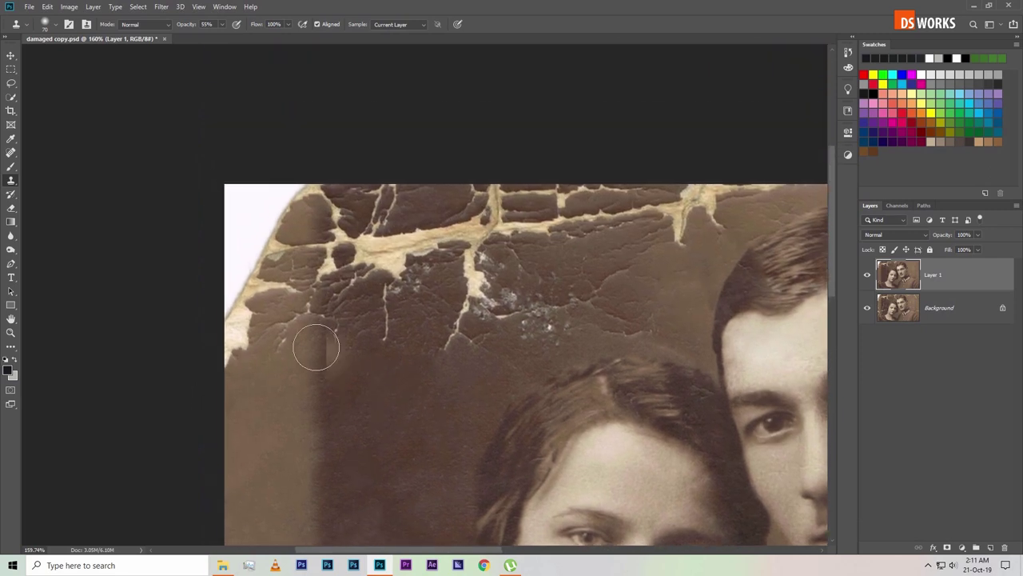
{"action": "left_click", "coordinate": [237, 354]}
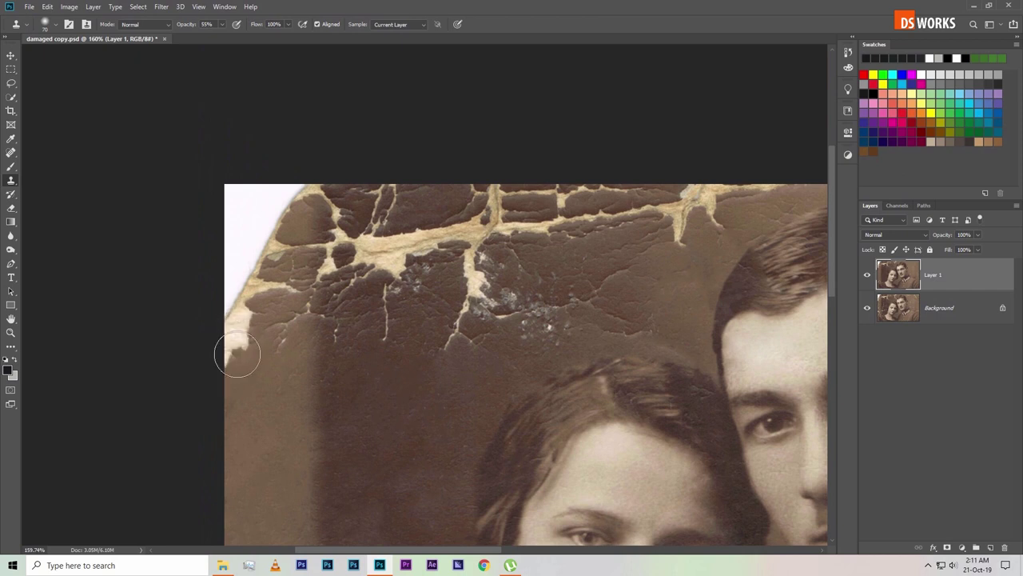
{"action": "left_click_drag", "start_coordinate": [194, 25], "coordinate": [210, 26]}
{"action": "left_click_drag", "start_coordinate": [273, 405], "coordinate": [277, 176]}
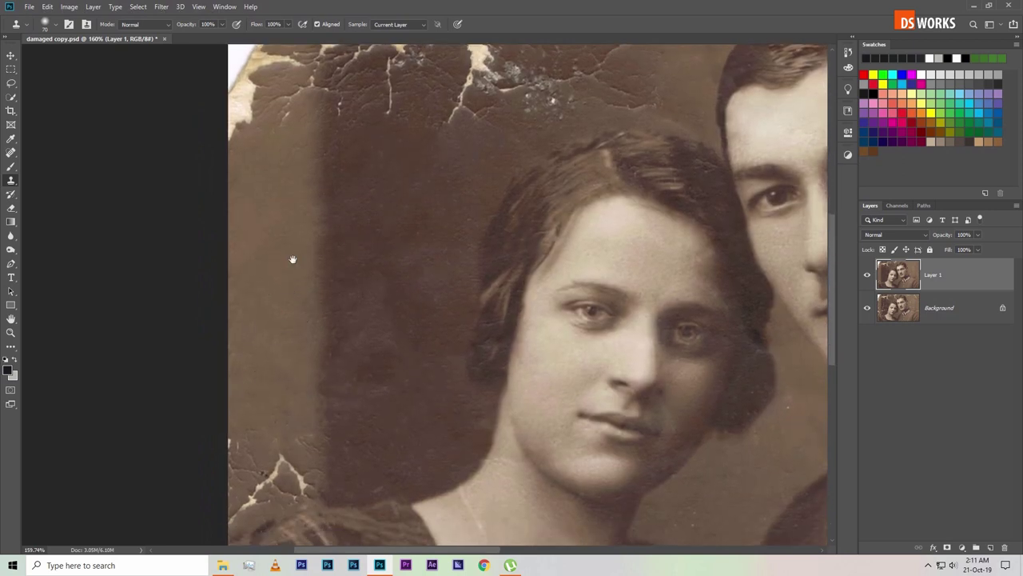
{"action": "left_click_drag", "start_coordinate": [293, 258], "coordinate": [323, 414]}
- Clone brown background over the cream tear at the left border and the crack's left branch
{"action": "mouse_move", "coordinate": [273, 296]}
{"action": "left_mouse_down"}
{"action": "mouse_move", "coordinate": [256, 297]}
{"action": "mouse_move", "coordinate": [240, 320]}
{"action": "mouse_move", "coordinate": [250, 328]}
{"action": "mouse_move", "coordinate": [263, 137]}
{"action": "mouse_move", "coordinate": [329, 173]}
{"action": "mouse_move", "coordinate": [355, 232]}
{"action": "mouse_move", "coordinate": [321, 264]}
{"action": "left_mouse_up"}
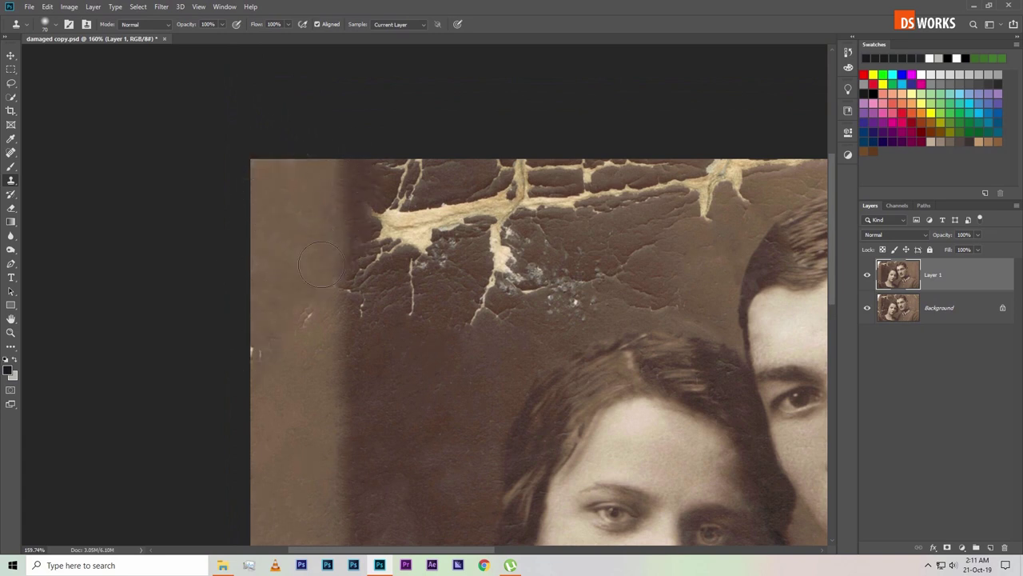
{"action": "mouse_move", "coordinate": [309, 326]}
{"action": "left_mouse_down"}
{"action": "mouse_move", "coordinate": [392, 224]}
{"action": "mouse_move", "coordinate": [415, 172]}
{"action": "mouse_move", "coordinate": [413, 200]}
{"action": "mouse_move", "coordinate": [435, 232]}
{"action": "mouse_move", "coordinate": [420, 276]}
{"action": "mouse_move", "coordinate": [434, 259]}
{"action": "left_mouse_up"}
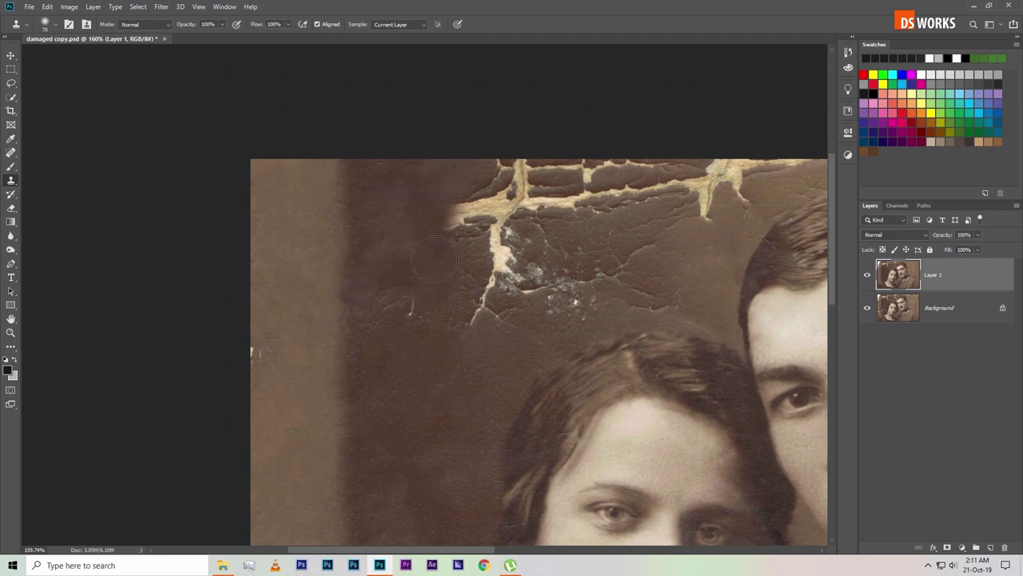
{"action": "mouse_move", "coordinate": [404, 312]}
{"action": "left_mouse_down"}
{"action": "mouse_move", "coordinate": [472, 220]}
{"action": "mouse_move", "coordinate": [492, 212]}
{"action": "mouse_move", "coordinate": [504, 172]}
{"action": "mouse_move", "coordinate": [484, 183]}
{"action": "left_mouse_up"}
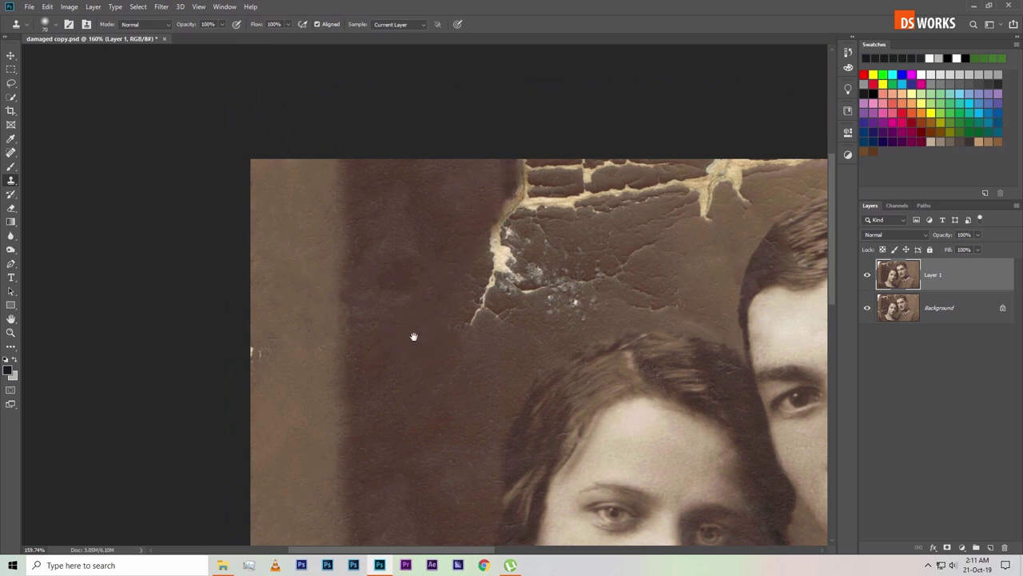
{"action": "left_click_drag", "start_coordinate": [413, 336], "coordinate": [516, 168]}
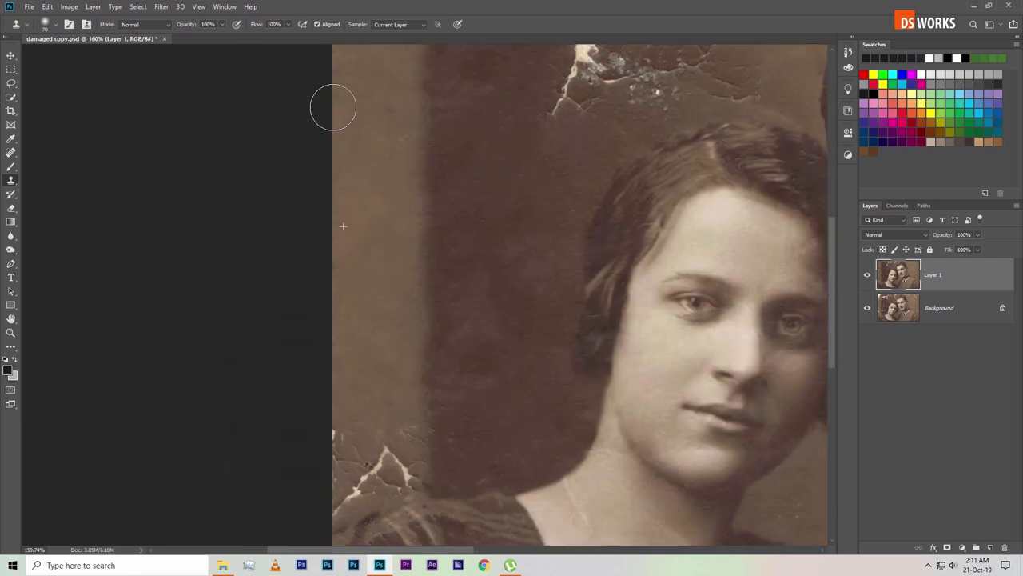
{"action": "left_click_drag", "start_coordinate": [377, 290], "coordinate": [387, 95]}
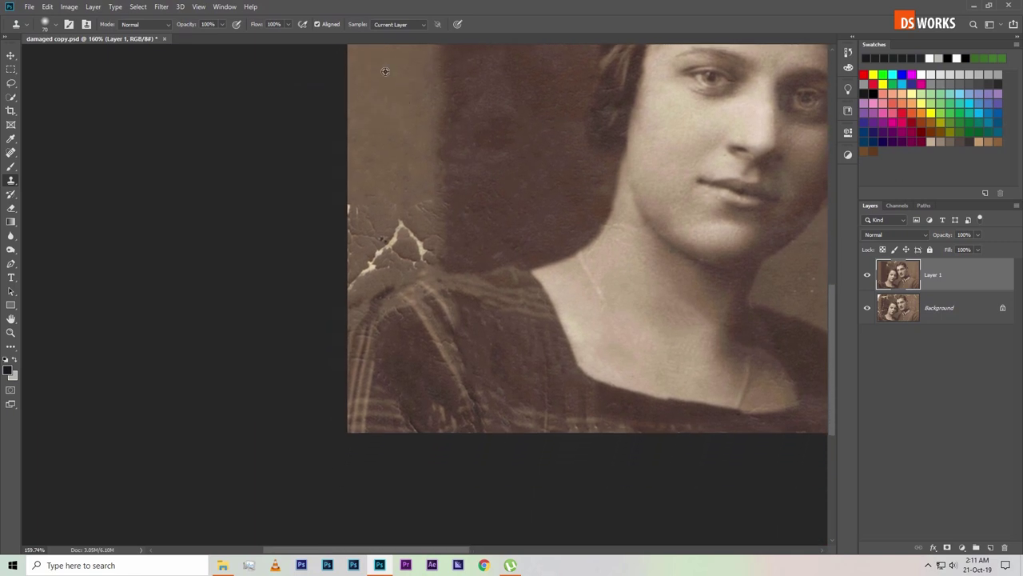
- Clone over the white crack across the shoulder and the cracks along the left edge
{"action": "scroll", "coordinate": [387, 178], "scroll_direction": "up", "scroll_amount": 1}
{"action": "scroll", "coordinate": [387, 177], "scroll_direction": "up", "scroll_amount": 1}
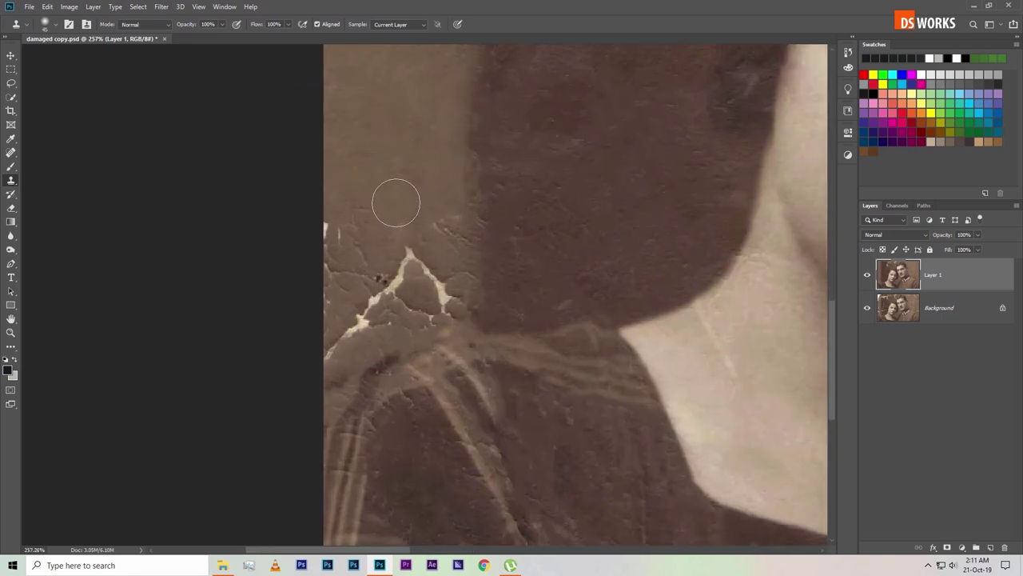
{"action": "mouse_move", "coordinate": [393, 217]}
{"action": "left_mouse_down"}
{"action": "mouse_move", "coordinate": [364, 320]}
{"action": "mouse_move", "coordinate": [320, 313]}
{"action": "mouse_move", "coordinate": [327, 354]}
{"action": "mouse_move", "coordinate": [373, 317]}
{"action": "mouse_move", "coordinate": [429, 297]}
{"action": "mouse_move", "coordinate": [434, 265]}
{"action": "mouse_move", "coordinate": [411, 244]}
{"action": "left_mouse_up"}
{"action": "left_click_drag", "start_coordinate": [321, 231], "coordinate": [322, 365]}
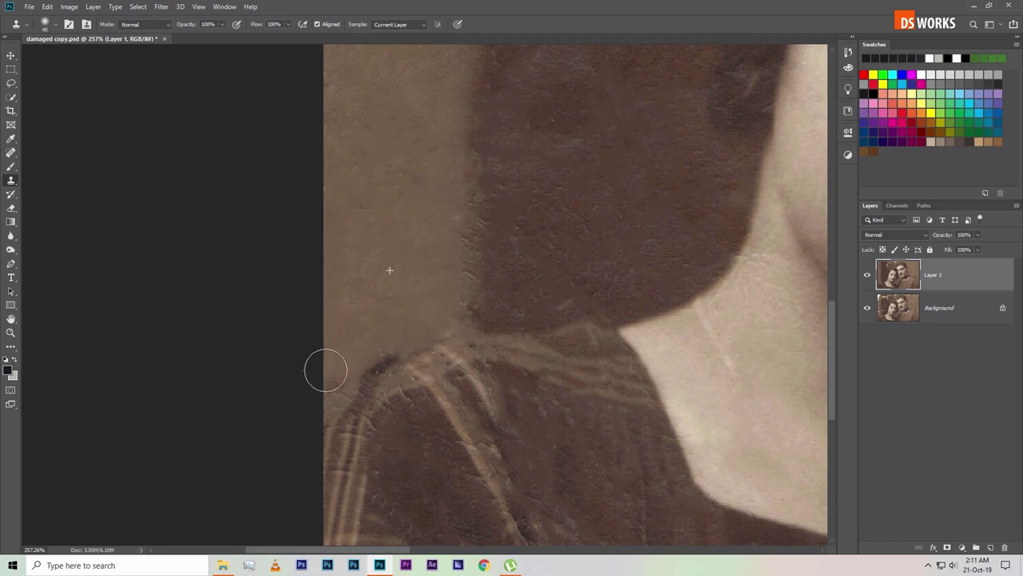
{"action": "left_click_drag", "start_coordinate": [384, 152], "coordinate": [349, 297]}
- Sample the clean hair edge and clone to straighten the hair outline against the background
{"action": "left_click", "coordinate": [441, 136], "text": "alt"}
{"action": "left_click_drag", "start_coordinate": [434, 375], "coordinate": [434, 472]}
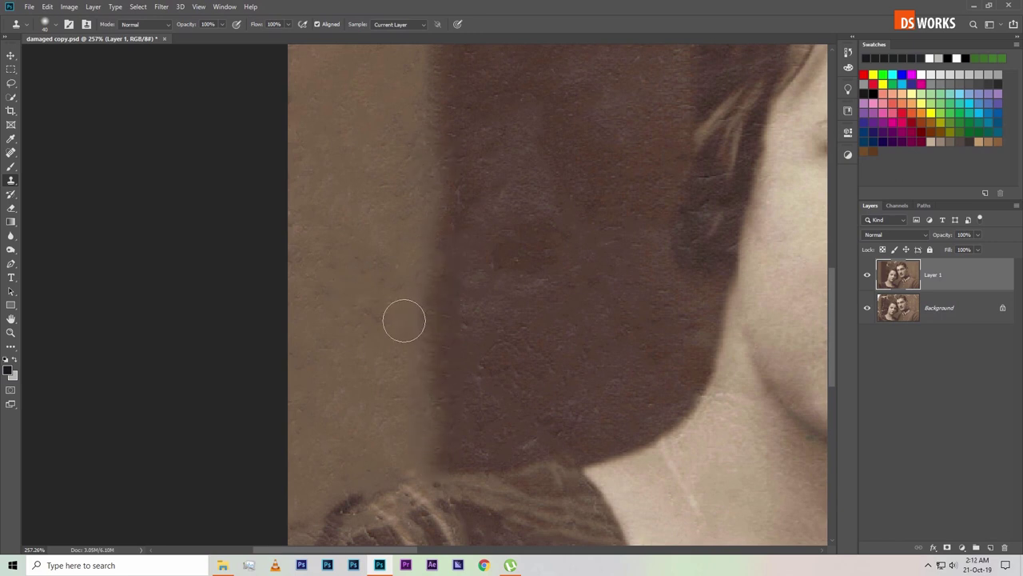
{"action": "scroll", "coordinate": [402, 320], "scroll_direction": "down", "scroll_amount": 2}
{"action": "mouse_move", "coordinate": [457, 219]}
{"action": "left_mouse_down"}
{"action": "mouse_move", "coordinate": [459, 261]}
{"action": "mouse_move", "coordinate": [471, 206]}
{"action": "mouse_move", "coordinate": [421, 482]}
{"action": "left_mouse_up"}
{"action": "left_click_drag", "start_coordinate": [416, 523], "coordinate": [247, 514]}
{"action": "mouse_move", "coordinate": [297, 304]}
{"action": "left_mouse_down"}
{"action": "mouse_move", "coordinate": [147, 304]}
{"action": "mouse_move", "coordinate": [257, 316]}
{"action": "left_mouse_up"}
{"action": "scroll", "coordinate": [297, 305], "scroll_direction": "down", "scroll_amount": 2}
{"action": "scroll", "coordinate": [341, 226], "scroll_direction": "up", "scroll_amount": 1}
{"action": "scroll", "coordinate": [342, 226], "scroll_direction": "up", "scroll_amount": 1}
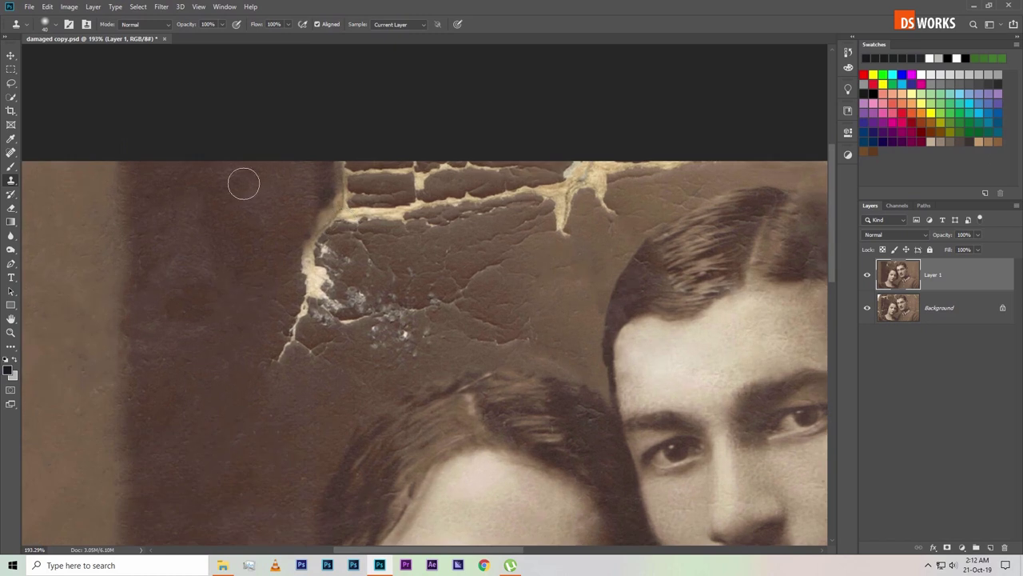
- With the Content-Aware Spot Healing Brush, heal the short cream crack sections in the central background
{"action": "left_click", "coordinate": [16, 153]}
{"action": "left_click", "coordinate": [63, 158]}
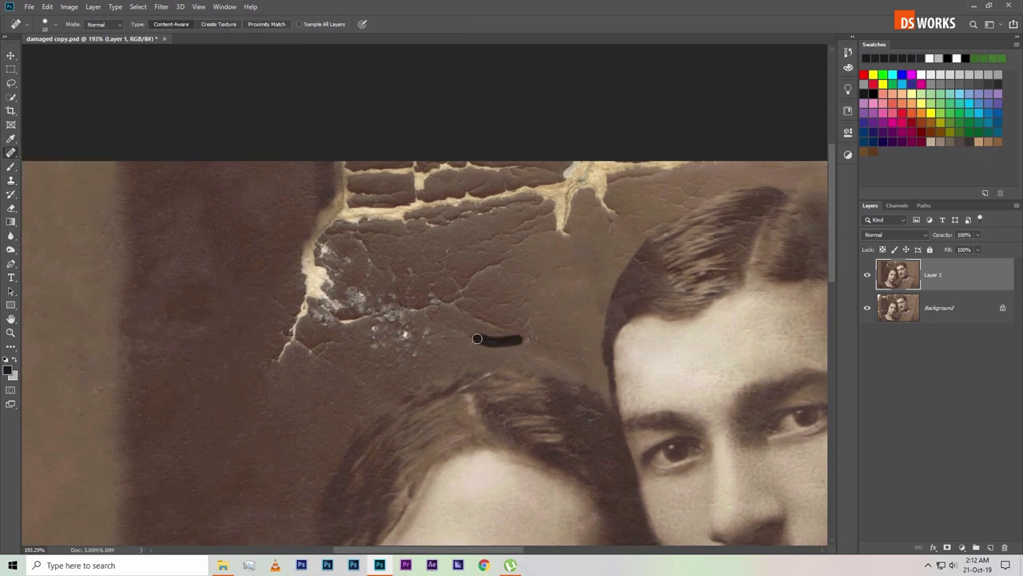
{"action": "left_click_drag", "start_coordinate": [428, 333], "coordinate": [428, 332]}
{"action": "mouse_move", "coordinate": [505, 311]}
{"action": "left_mouse_down"}
{"action": "mouse_move", "coordinate": [534, 299]}
{"action": "mouse_move", "coordinate": [539, 347]}
{"action": "left_mouse_up"}
{"action": "left_click_drag", "start_coordinate": [329, 366], "coordinate": [327, 340]}
{"action": "left_click_drag", "start_coordinate": [310, 290], "coordinate": [280, 363]}
{"action": "left_click_drag", "start_coordinate": [309, 314], "coordinate": [375, 320]}
{"action": "left_click_drag", "start_coordinate": [496, 263], "coordinate": [436, 305]}
{"action": "left_click_drag", "start_coordinate": [449, 340], "coordinate": [369, 329]}
- Heal the curved parts and short stretches of the crack between the two heads
{"action": "left_click_drag", "start_coordinate": [435, 279], "coordinate": [432, 326]}
{"action": "left_click_drag", "start_coordinate": [364, 292], "coordinate": [336, 316]}
{"action": "left_click_drag", "start_coordinate": [404, 272], "coordinate": [399, 295]}
{"action": "left_click_drag", "start_coordinate": [372, 240], "coordinate": [372, 279]}
{"action": "left_click_drag", "start_coordinate": [394, 284], "coordinate": [414, 299]}
{"action": "left_click_drag", "start_coordinate": [539, 209], "coordinate": [492, 232]}
{"action": "mouse_move", "coordinate": [543, 272]}
{"action": "left_mouse_down"}
{"action": "mouse_move", "coordinate": [512, 286]}
{"action": "mouse_move", "coordinate": [485, 267]}
{"action": "mouse_move", "coordinate": [517, 304]}
{"action": "left_mouse_up"}
{"action": "left_click_drag", "start_coordinate": [375, 356], "coordinate": [270, 338]}
{"action": "mouse_move", "coordinate": [326, 164]}
{"action": "left_mouse_down"}
{"action": "mouse_move", "coordinate": [311, 294]}
{"action": "mouse_move", "coordinate": [336, 176]}
{"action": "left_mouse_up"}
- Heal the wider and star-shaped cracks, the long top crack, and leftover marks by the hair
{"action": "mouse_move", "coordinate": [700, 164]}
{"action": "left_mouse_down"}
{"action": "mouse_move", "coordinate": [662, 170]}
{"action": "mouse_move", "coordinate": [602, 228]}
{"action": "left_mouse_up"}
{"action": "left_click_drag", "start_coordinate": [582, 164], "coordinate": [598, 188]}
{"action": "mouse_move", "coordinate": [562, 246]}
{"action": "left_mouse_down"}
{"action": "mouse_move", "coordinate": [474, 203]}
{"action": "mouse_move", "coordinate": [335, 224]}
{"action": "left_mouse_up"}
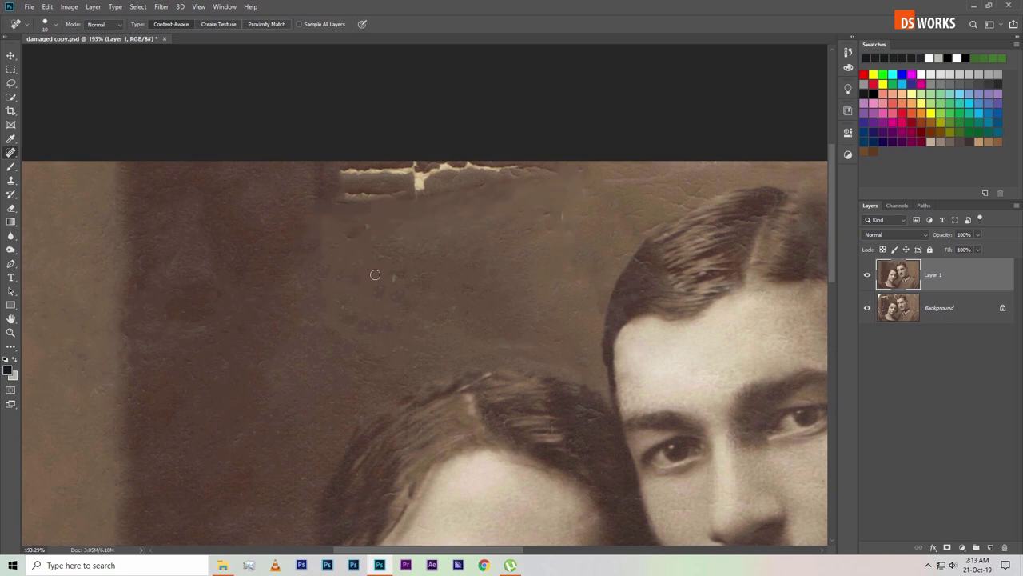
{"action": "mouse_move", "coordinate": [411, 190]}
{"action": "left_mouse_down"}
{"action": "mouse_move", "coordinate": [325, 191]}
{"action": "mouse_move", "coordinate": [422, 171]}
{"action": "left_mouse_up"}
{"action": "mouse_move", "coordinate": [675, 183]}
{"action": "left_mouse_down"}
{"action": "mouse_move", "coordinate": [703, 211]}
{"action": "mouse_move", "coordinate": [618, 219]}
{"action": "left_mouse_up"}
{"action": "left_click_drag", "start_coordinate": [449, 190], "coordinate": [375, 201]}
{"action": "left_click_drag", "start_coordinate": [599, 230], "coordinate": [620, 227]}
- Heal the blemishes near the man's ear, his hair, and beside the woman's hair
{"action": "scroll", "coordinate": [608, 228], "scroll_direction": "down", "scroll_amount": 2}
{"action": "scroll", "coordinate": [607, 229], "scroll_direction": "right", "scroll_amount": 5}
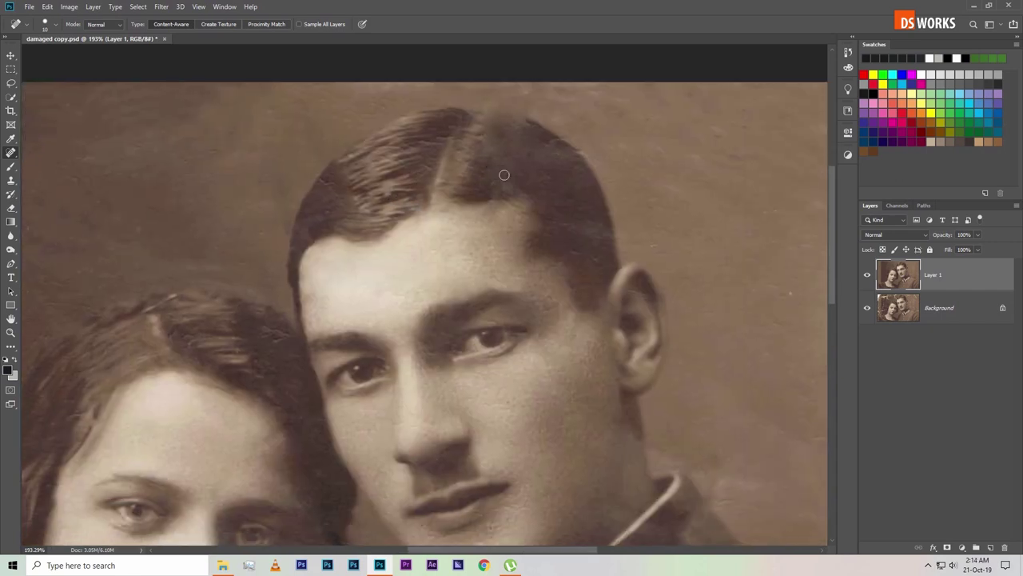
{"action": "left_click_drag", "start_coordinate": [628, 290], "coordinate": [628, 290]}
{"action": "scroll", "coordinate": [605, 228], "scroll_direction": "left", "scroll_amount": 5}
{"action": "scroll", "coordinate": [605, 229], "scroll_direction": "down", "scroll_amount": 2}
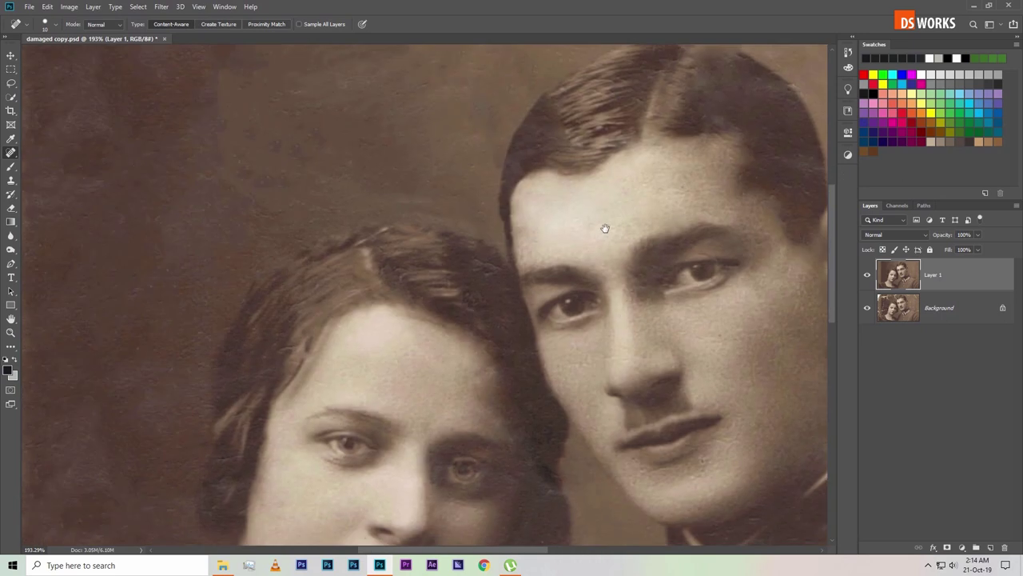
{"action": "left_click_drag", "start_coordinate": [498, 263], "coordinate": [486, 296]}
{"action": "scroll", "coordinate": [306, 269], "scroll_direction": "down", "scroll_amount": 2}
{"action": "scroll", "coordinate": [306, 270], "scroll_direction": "left", "scroll_amount": 3}
{"action": "left_click_drag", "start_coordinate": [640, 267], "coordinate": [639, 312]}
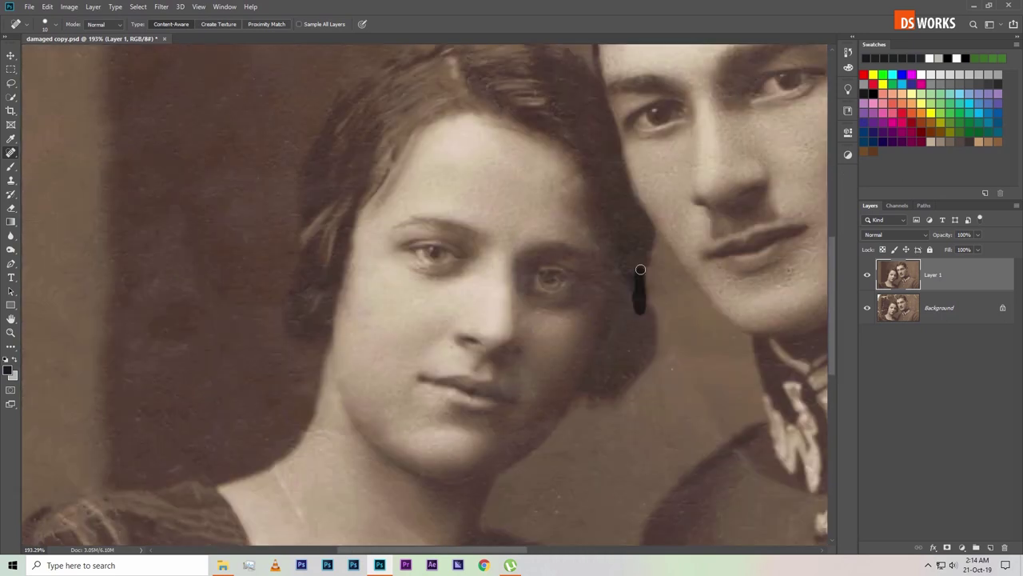
- Heal another mark beside the woman's hair and a small mark on her shoulder
{"action": "scroll", "coordinate": [683, 365], "scroll_direction": "down", "scroll_amount": 2}
{"action": "scroll", "coordinate": [683, 365], "scroll_direction": "left", "scroll_amount": 1}
{"action": "left_click_drag", "start_coordinate": [646, 259], "coordinate": [639, 263]}
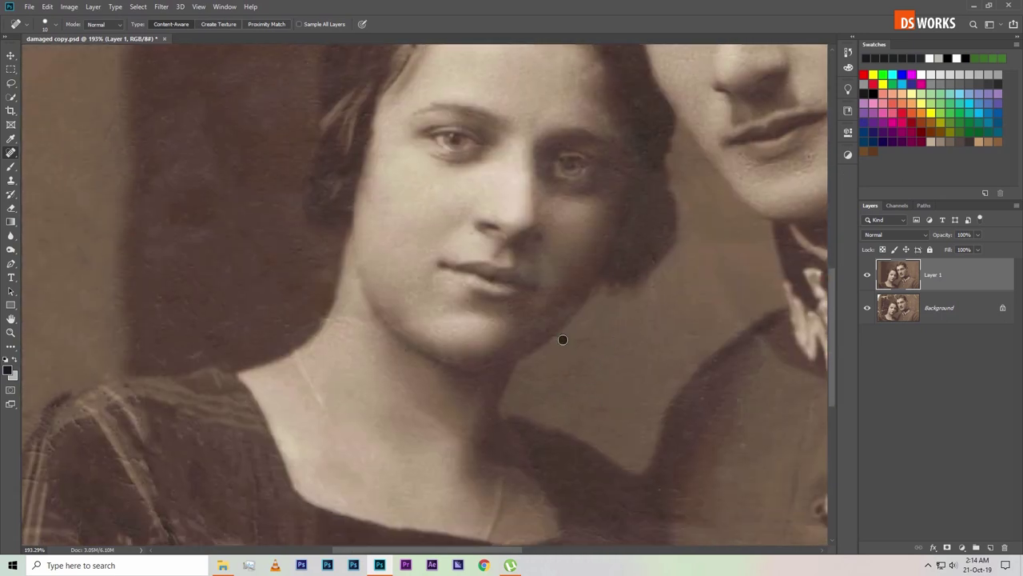
{"action": "scroll", "coordinate": [562, 393], "scroll_direction": "down", "scroll_amount": 2}
{"action": "scroll", "coordinate": [561, 393], "scroll_direction": "left", "scroll_amount": 1}
{"action": "left_click_drag", "start_coordinate": [491, 389], "coordinate": [492, 390]}
- Dab away the flaws along the woman's shoulder edge and one lower on her dress
{"action": "scroll", "coordinate": [343, 318], "scroll_direction": "up", "scroll_amount": 3}
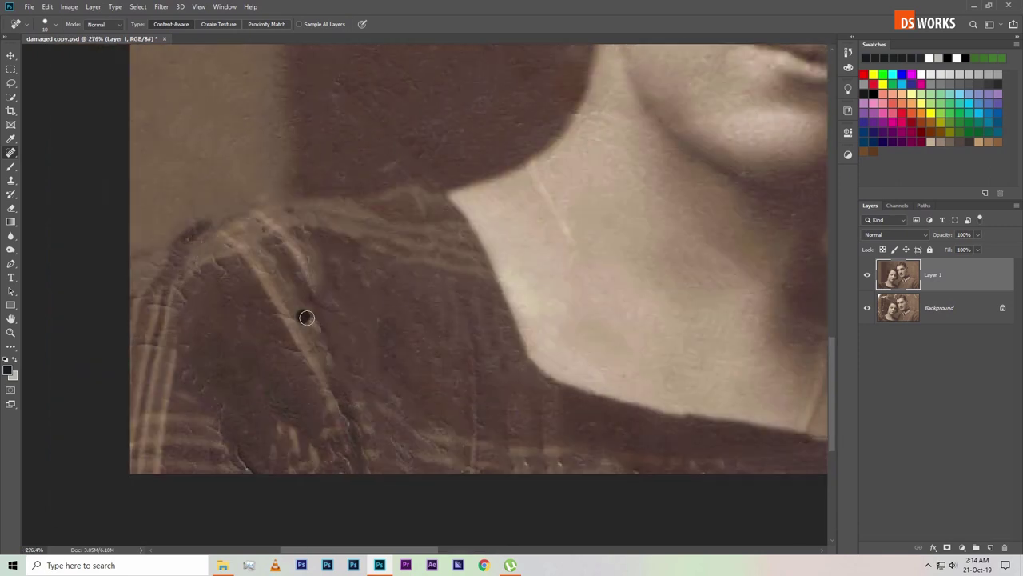
{"action": "scroll", "coordinate": [223, 413], "scroll_direction": "up", "scroll_amount": 1}
{"action": "scroll", "coordinate": [223, 413], "scroll_direction": "left", "scroll_amount": 1}
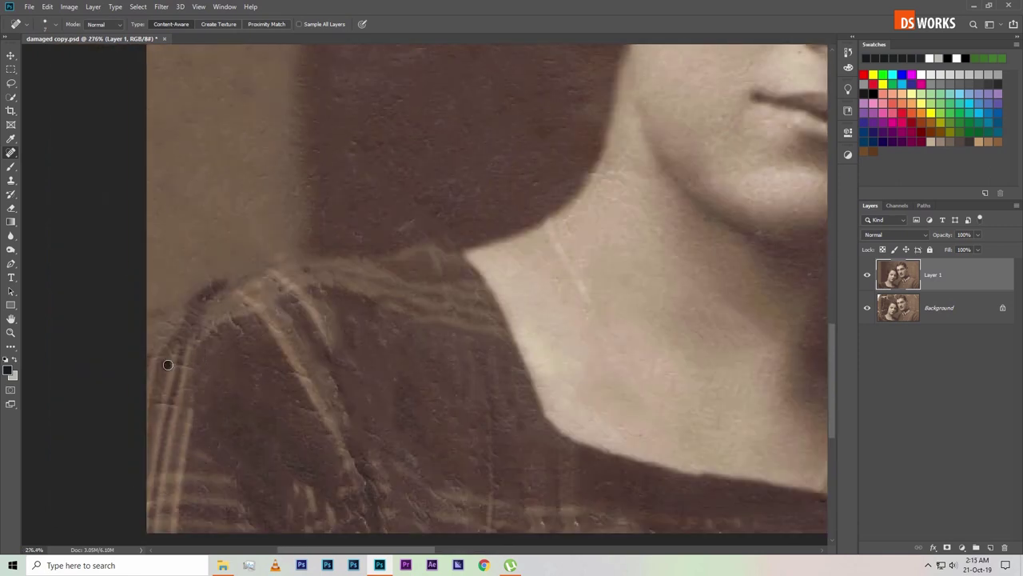
{"action": "left_click", "coordinate": [237, 329]}
{"action": "left_click", "coordinate": [214, 337]}
{"action": "left_click", "coordinate": [194, 324]}
{"action": "left_click", "coordinate": [211, 282]}
{"action": "left_click_drag", "start_coordinate": [282, 364], "coordinate": [324, 380]}
- Heal the remaining spot near the bottom edge of the dress
{"action": "scroll", "coordinate": [344, 448], "scroll_direction": "down", "scroll_amount": 2}
{"action": "scroll", "coordinate": [344, 448], "scroll_direction": "right", "scroll_amount": 1}
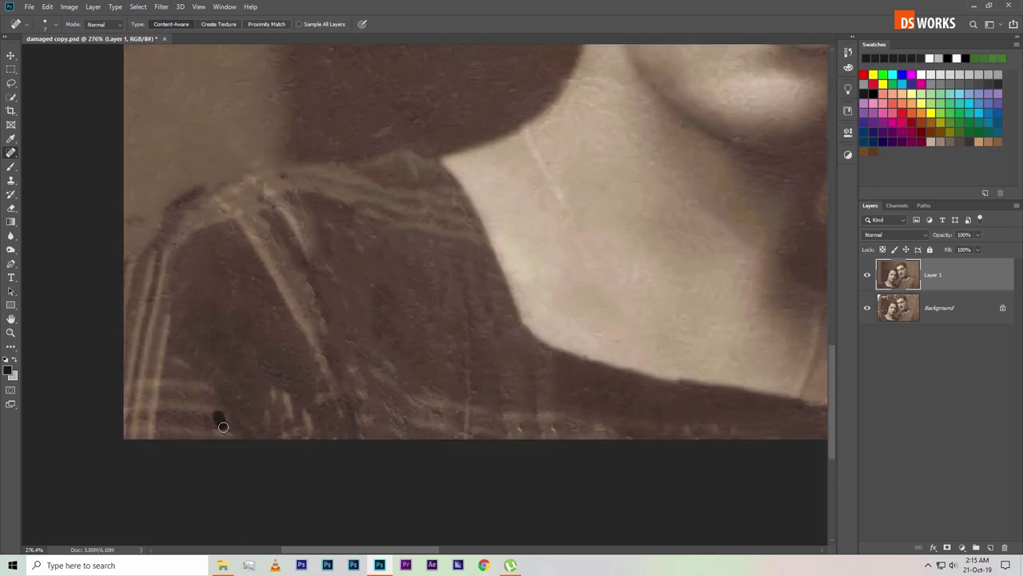
{"action": "scroll", "coordinate": [295, 452], "scroll_direction": "up", "scroll_amount": 1}
{"action": "scroll", "coordinate": [295, 453], "scroll_direction": "right", "scroll_amount": 2}
{"action": "left_click", "coordinate": [193, 346]}
- Fit the photo with Ctrl+0, then hide and reshow Layer 1 to compare with the cracked original
{"action": "key", "text": "ctrl+0"}
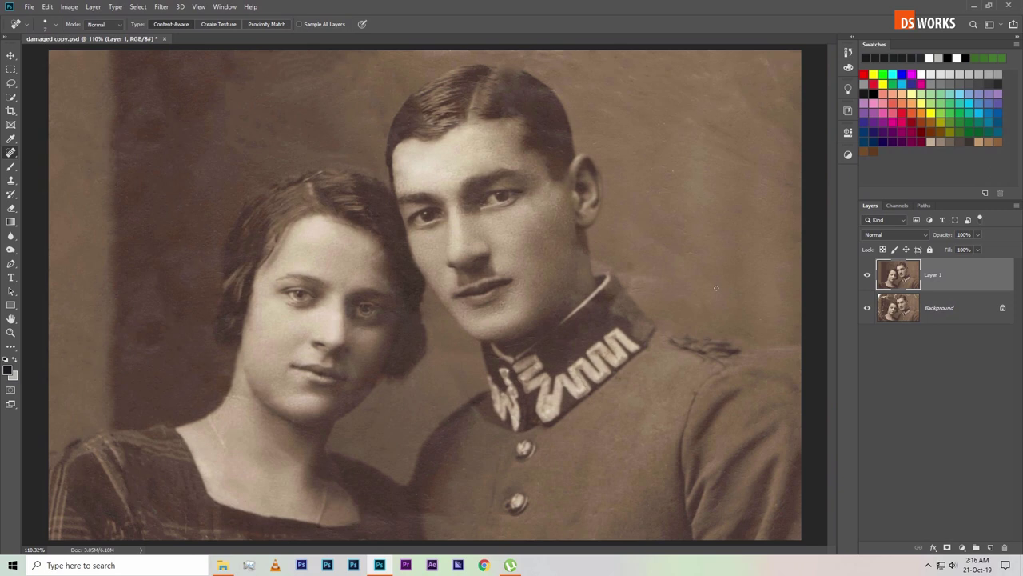
{"action": "left_click", "coordinate": [868, 277]}
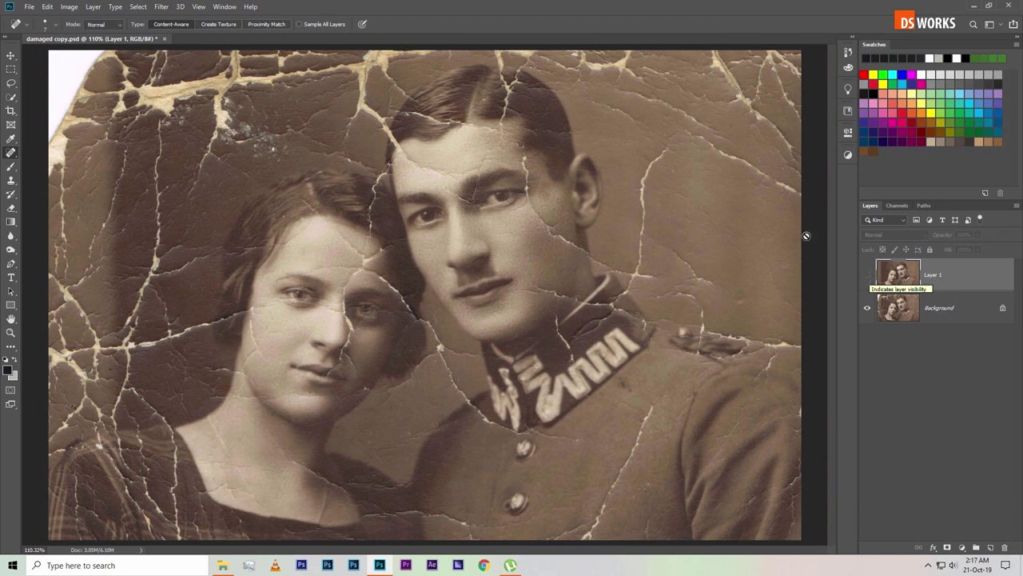
{"action": "left_click", "coordinate": [868, 275]}
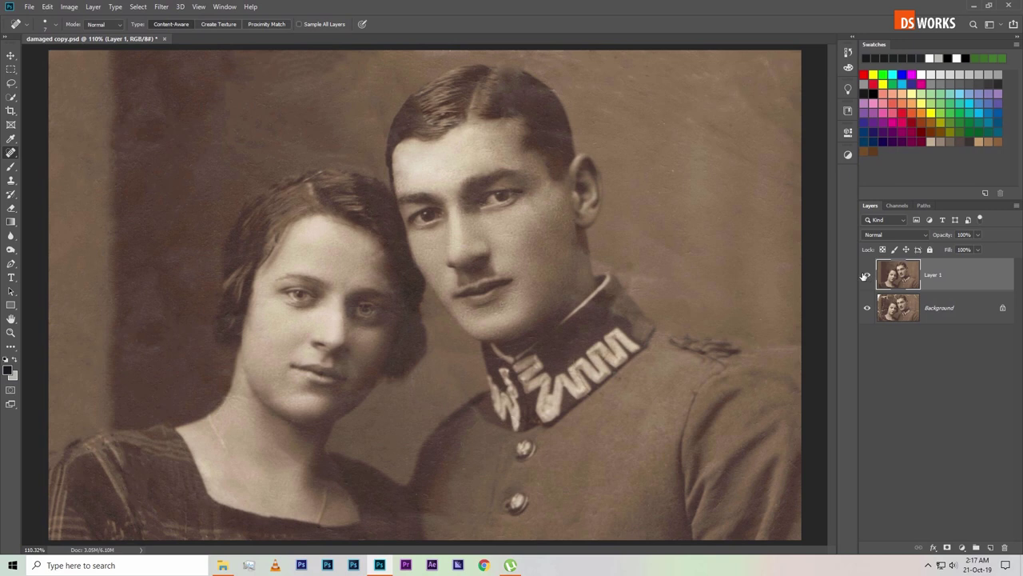